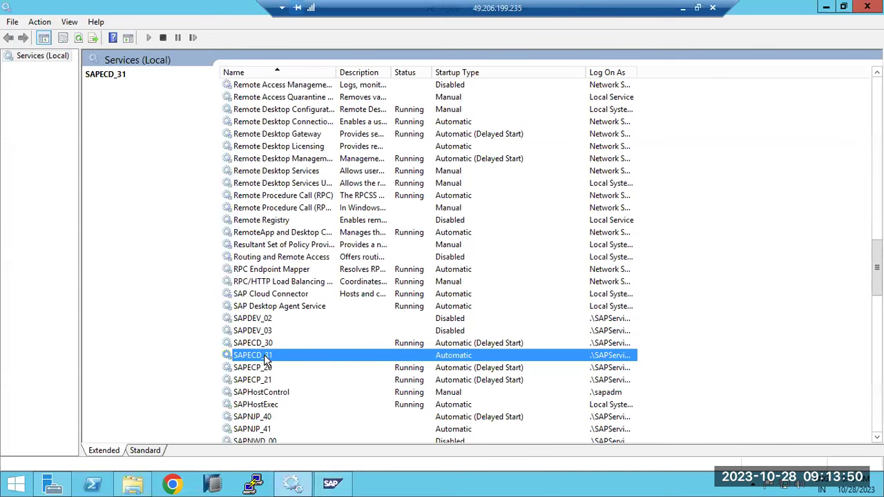
Step: Clear the open windows from view and browse in File Explorer to the folder C:\usr\sap\ECD\D30\work
left_click(300, 487)
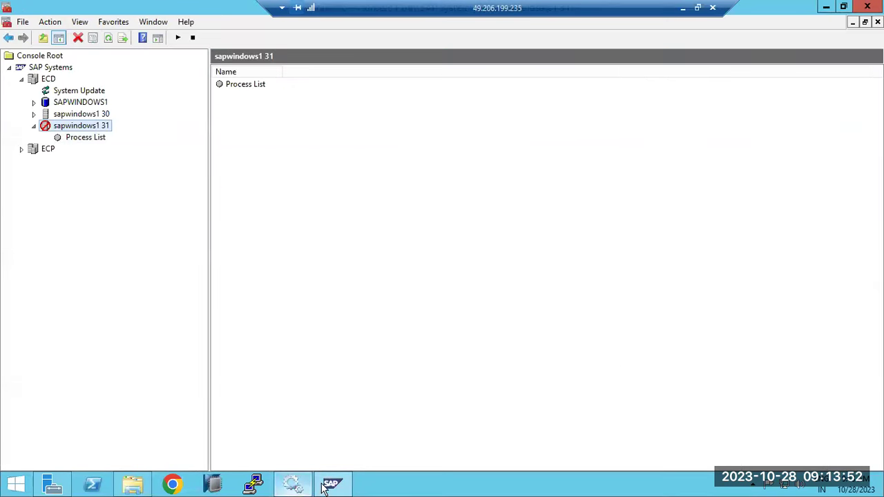
right_click(461, 488)
left_click(492, 433)
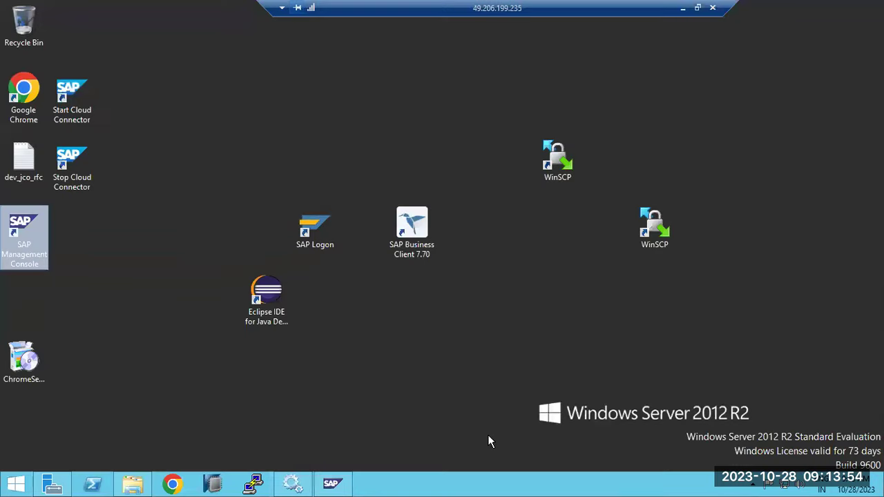
left_click(133, 484)
left_click(204, 254)
double_click(204, 254)
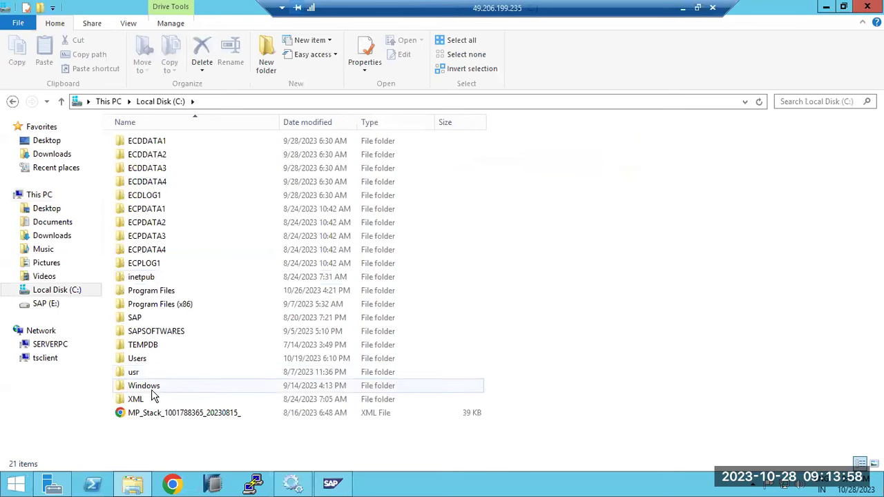
double_click(134, 373)
left_click(131, 143)
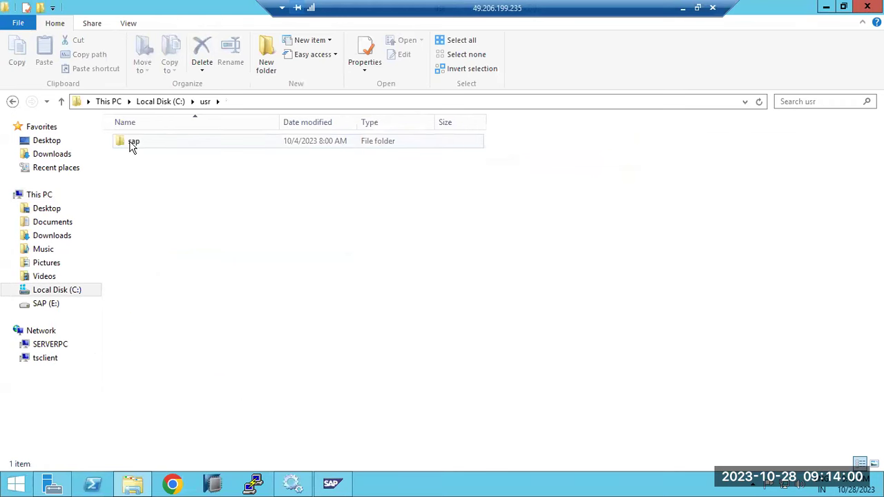
double_click(134, 156)
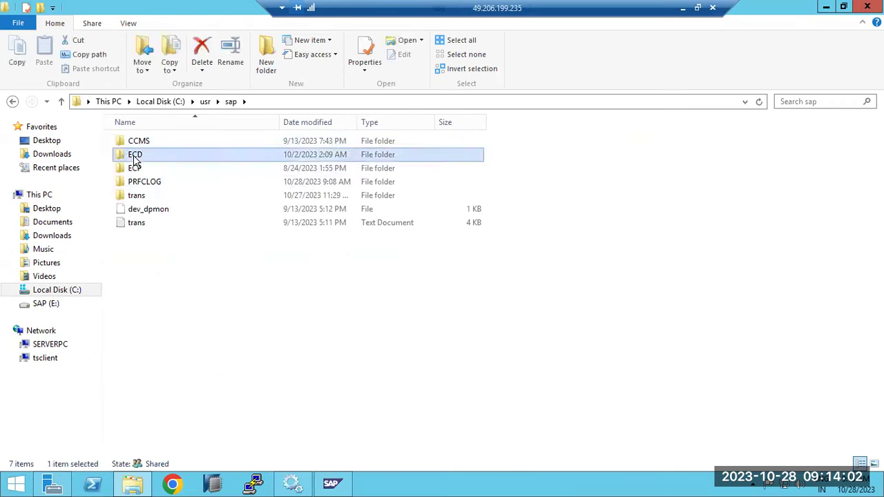
double_click(134, 154)
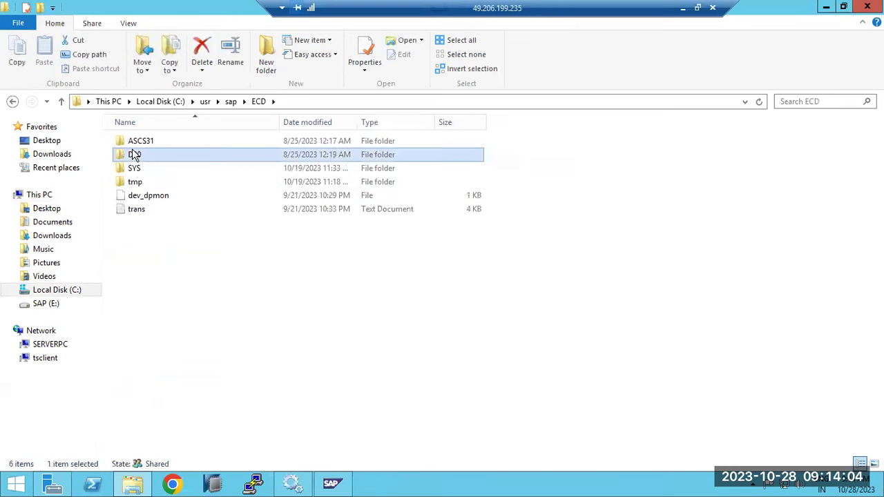
double_click(143, 208)
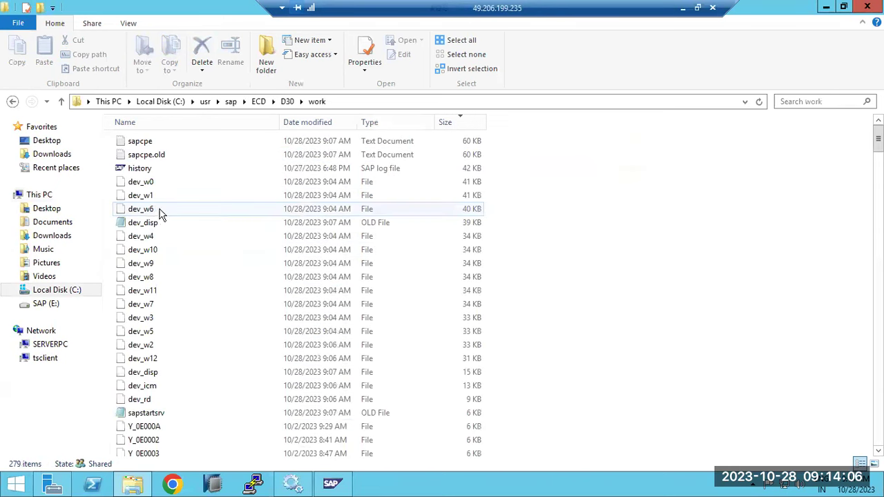
Step: Sort the D30 work folder by date modified, newest files first
left_click(311, 122)
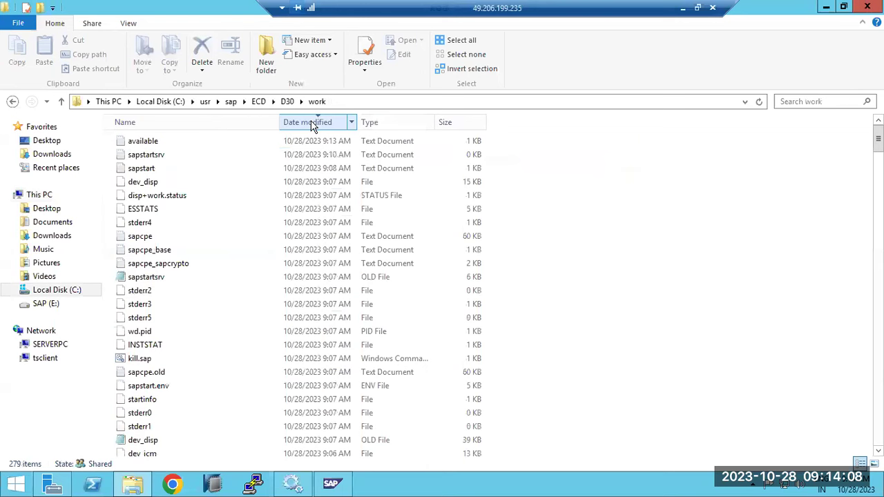
left_click(310, 122)
left_click(311, 122)
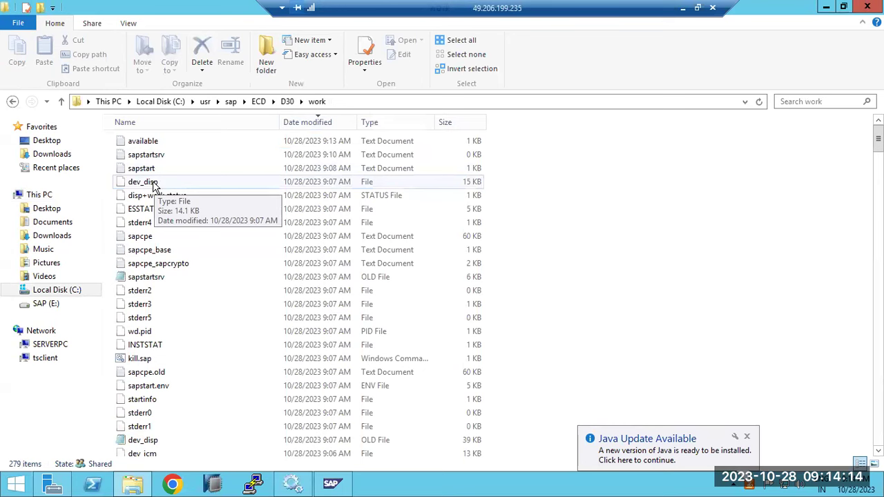
Step: Go to the ECD\ASCS31\work folder and sort its files by date modified, newest first
left_click(287, 102)
left_click(259, 102)
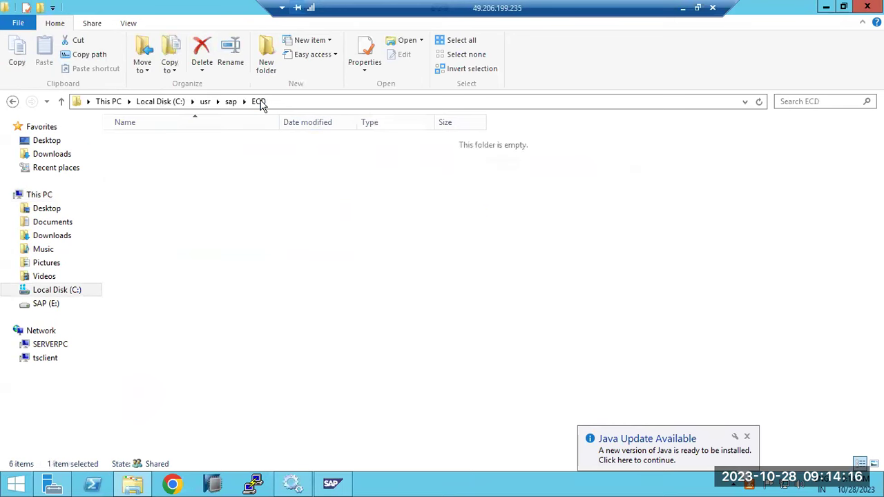
double_click(140, 141)
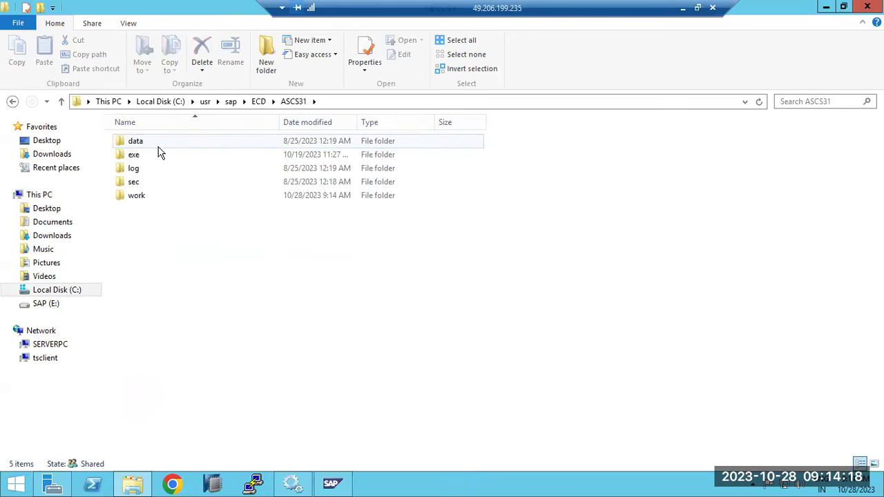
double_click(145, 198)
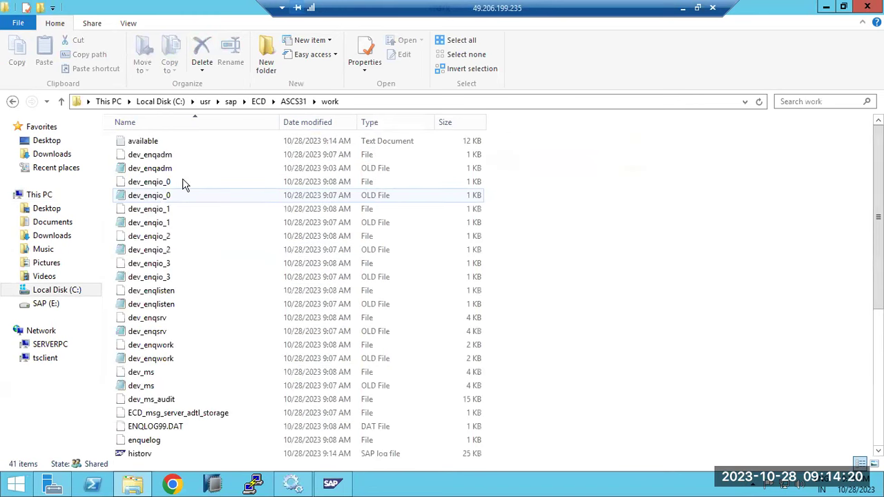
left_click(318, 124)
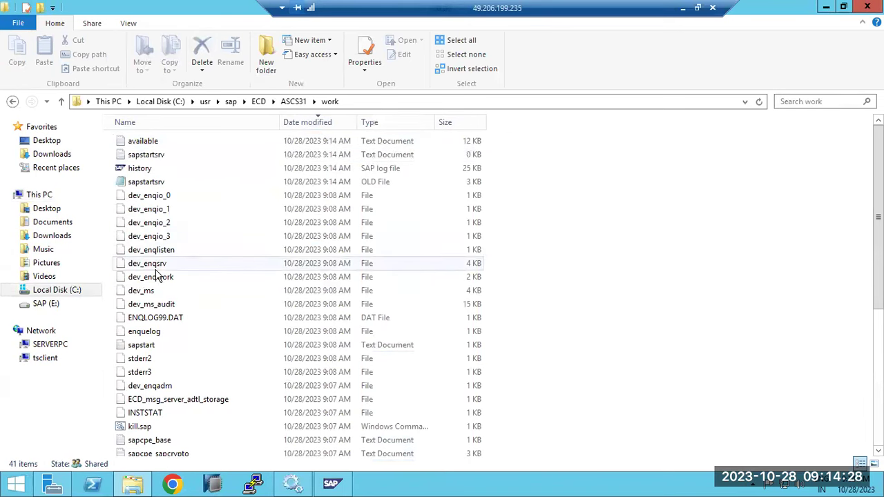
Step: Open the dev_ms trace file in Notepad, review its last log entries and close it
double_click(154, 291)
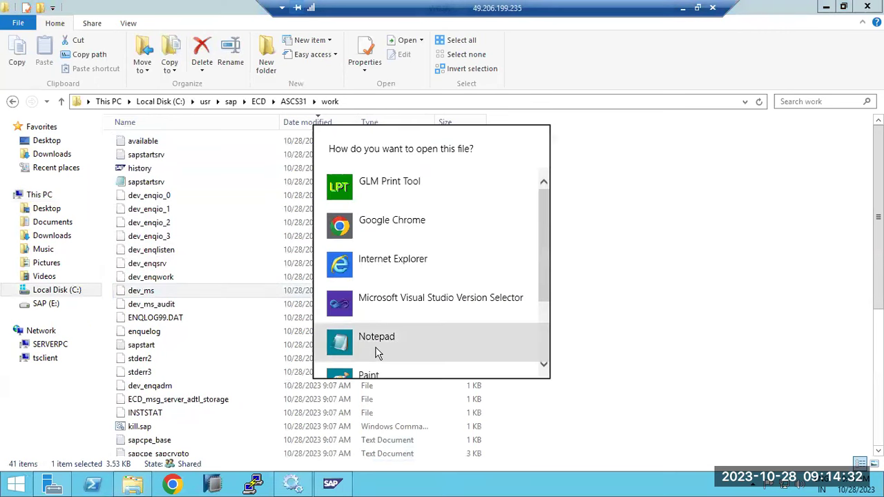
left_click(405, 347)
scroll(321, 315, "down", 7)
scroll(311, 315, "down", 12)
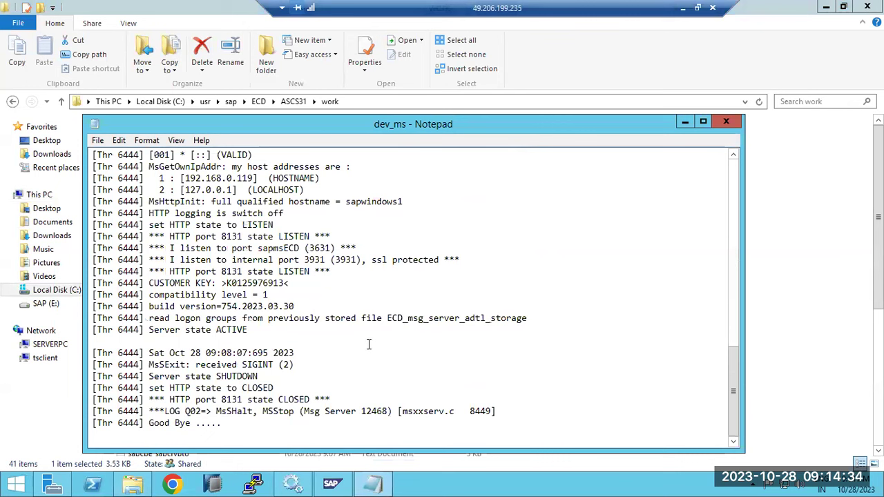
left_click_drag(292, 422, 196, 364)
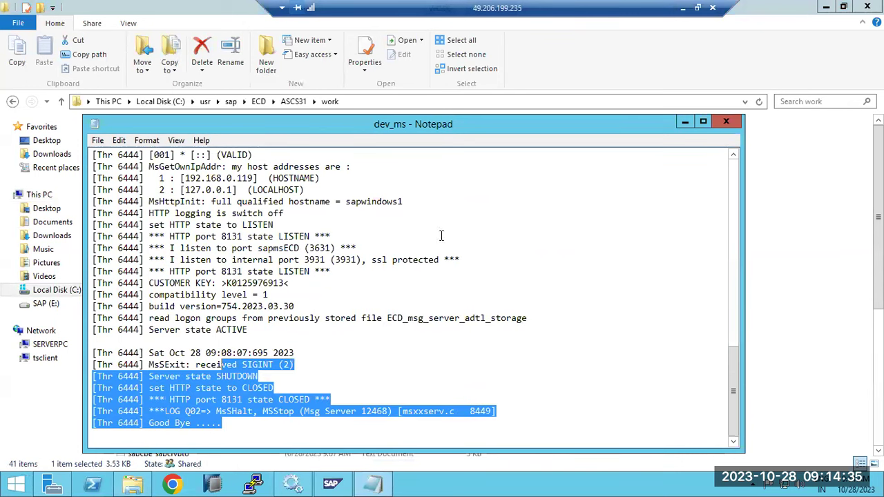
left_click(727, 122)
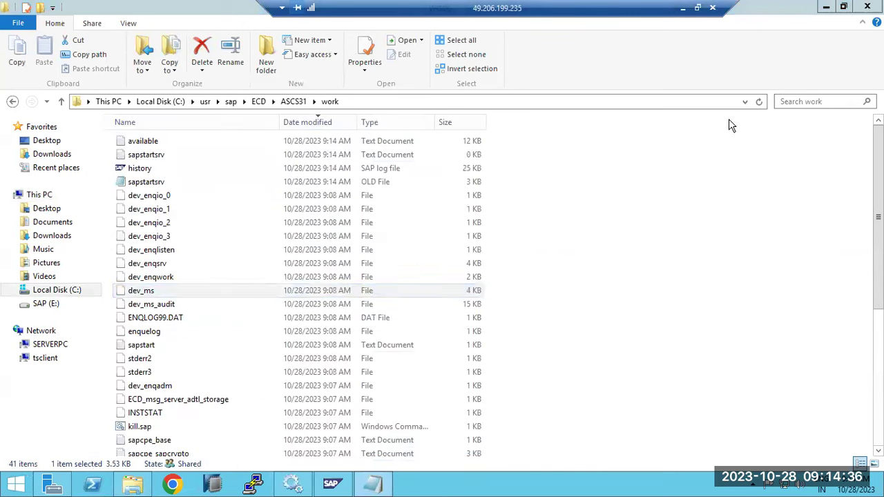
left_click(288, 103)
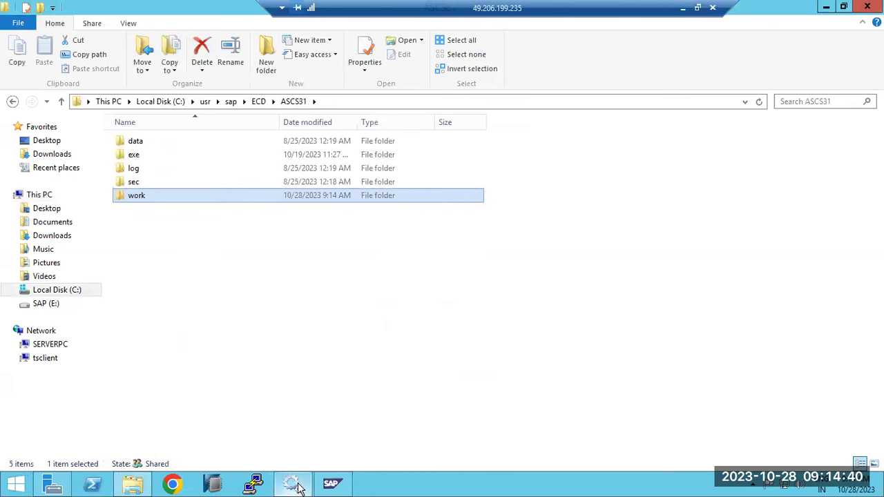
left_click(294, 485)
left_click(294, 484)
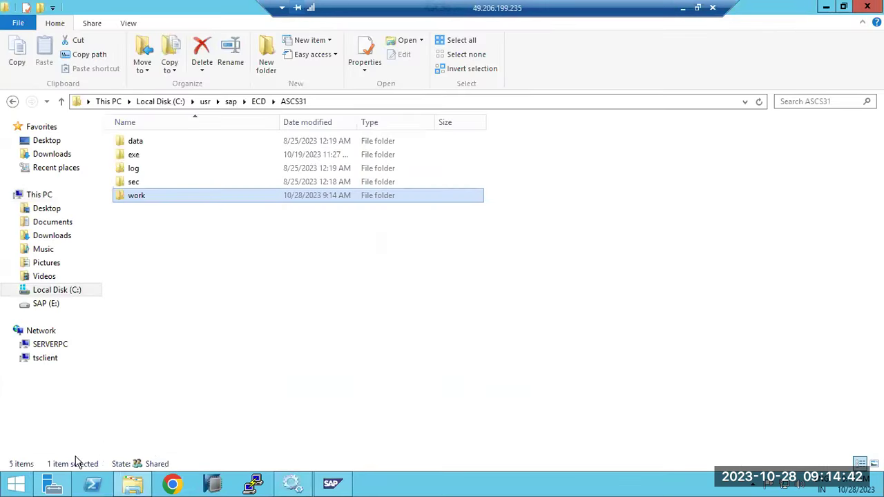
Step: Search Windows for "eve" to open Event Viewer and display the Application log under Windows Logs
left_click(18, 483)
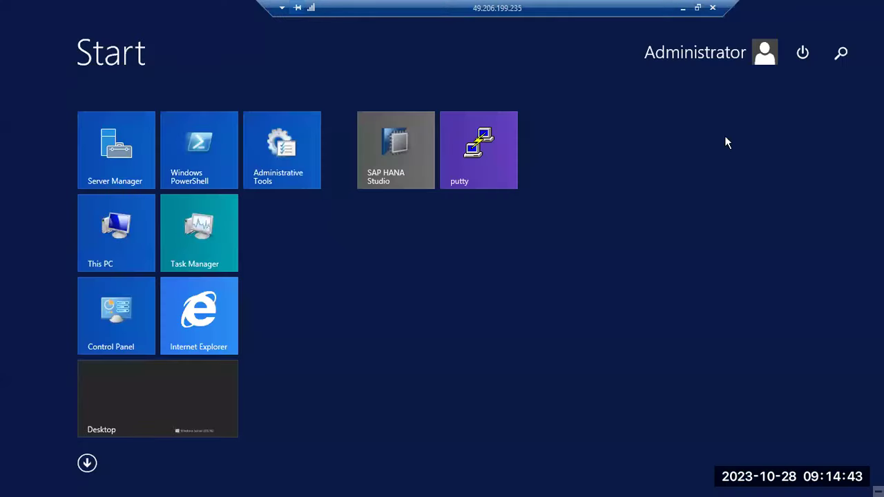
left_click(840, 54)
type("eve")
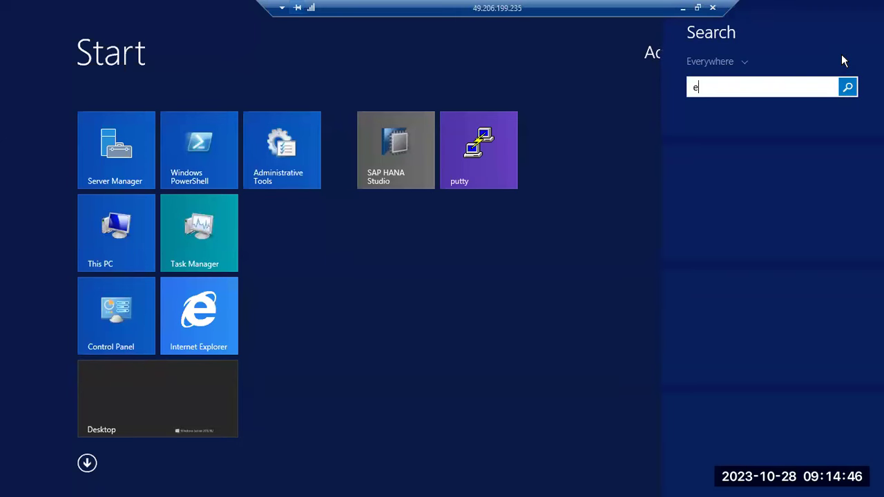
left_click(728, 128)
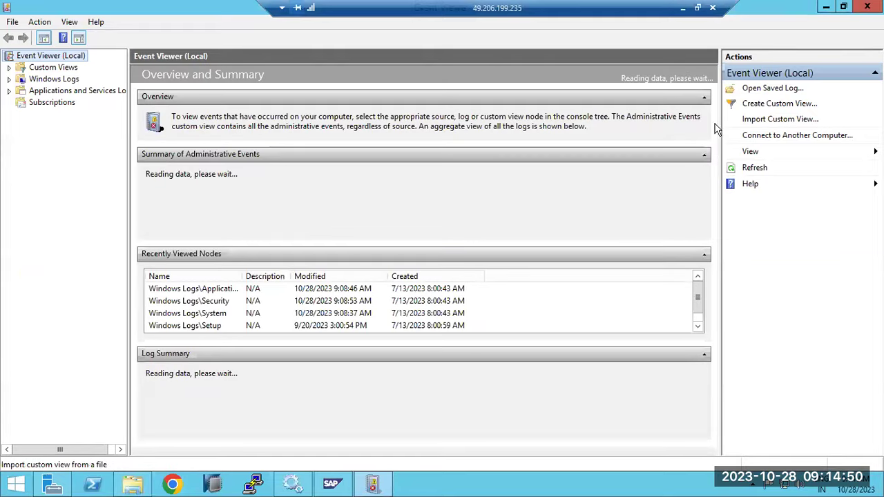
left_click(10, 79)
left_click(43, 94)
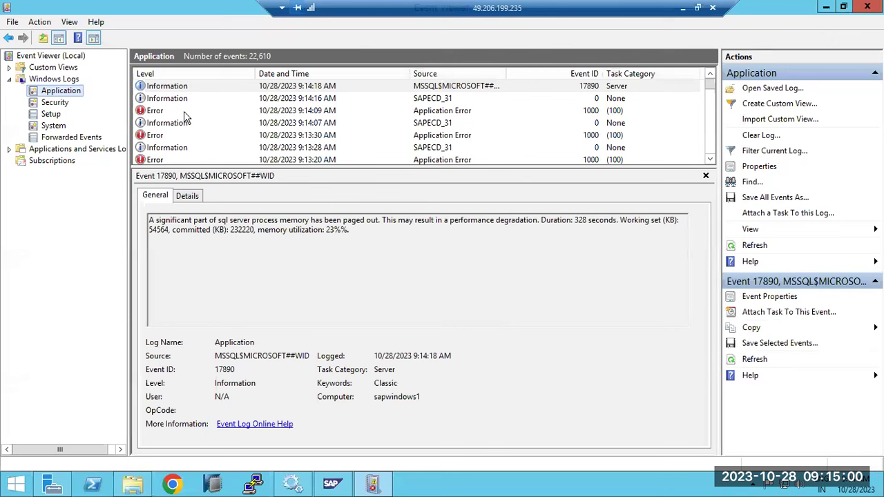
Step: Examine the 9:14:09 AM Application Error event for its faulting application name, application path and module path
left_click(184, 111)
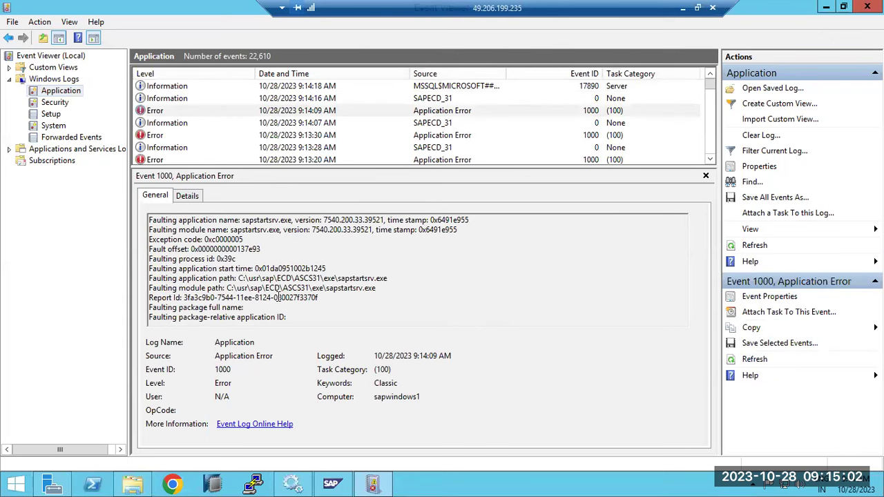
left_click_drag(239, 278, 325, 275)
left_click(163, 113)
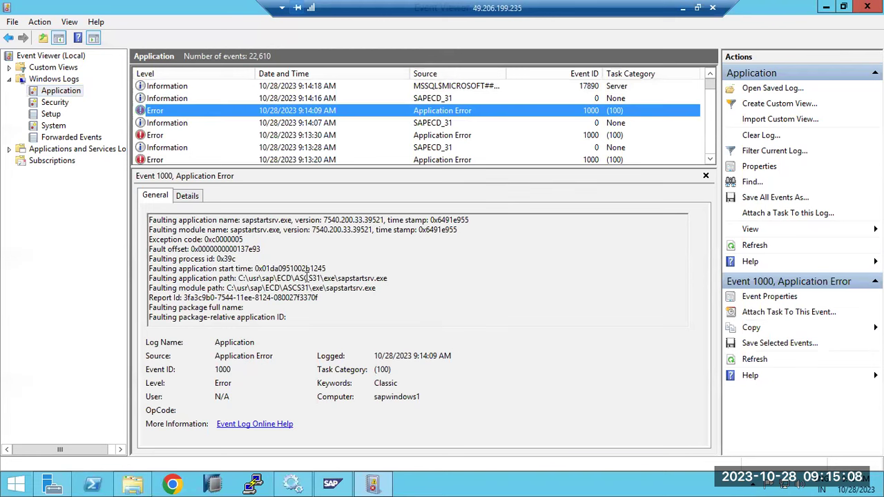
left_click_drag(163, 222, 295, 221)
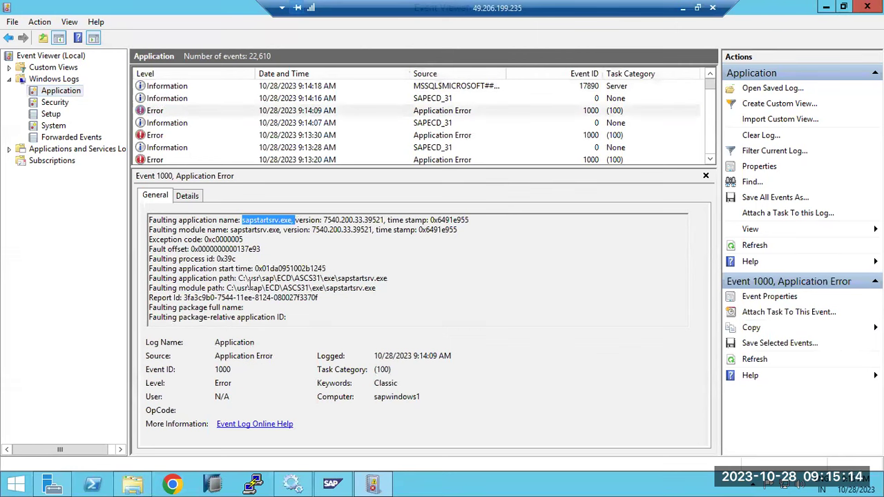
left_click_drag(239, 277, 389, 275)
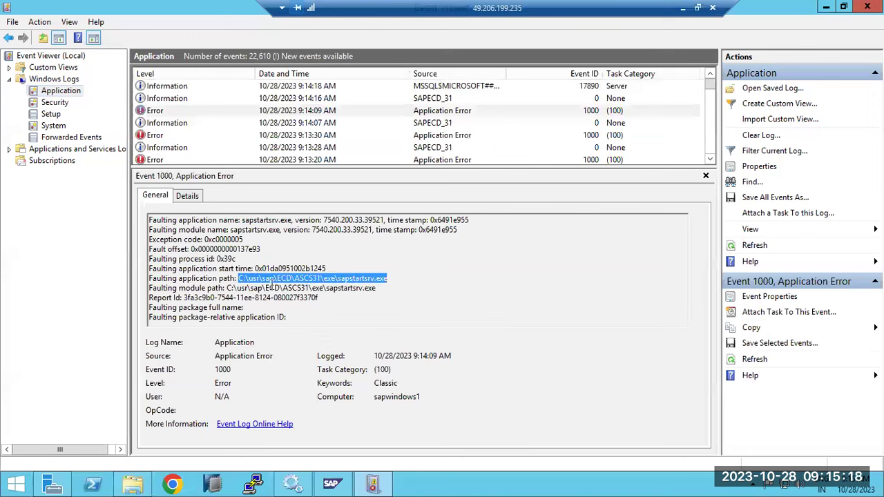
left_click(329, 285)
left_click_drag(326, 288, 379, 288)
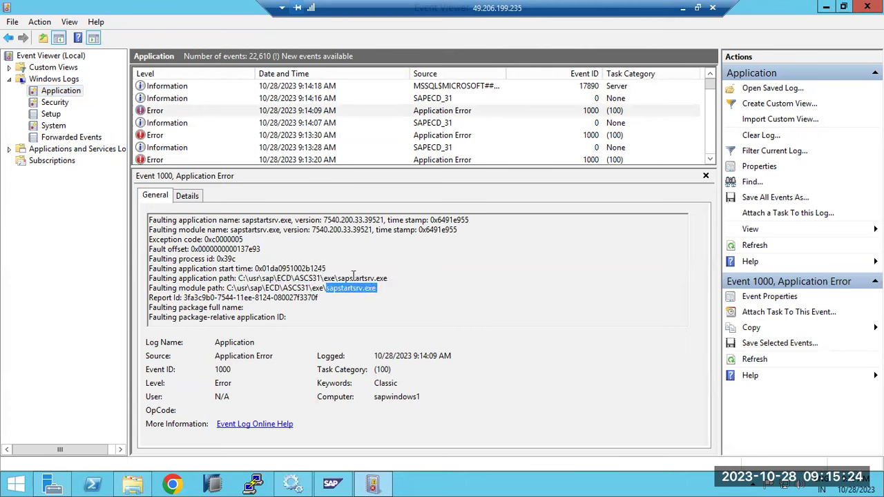
left_click(329, 277)
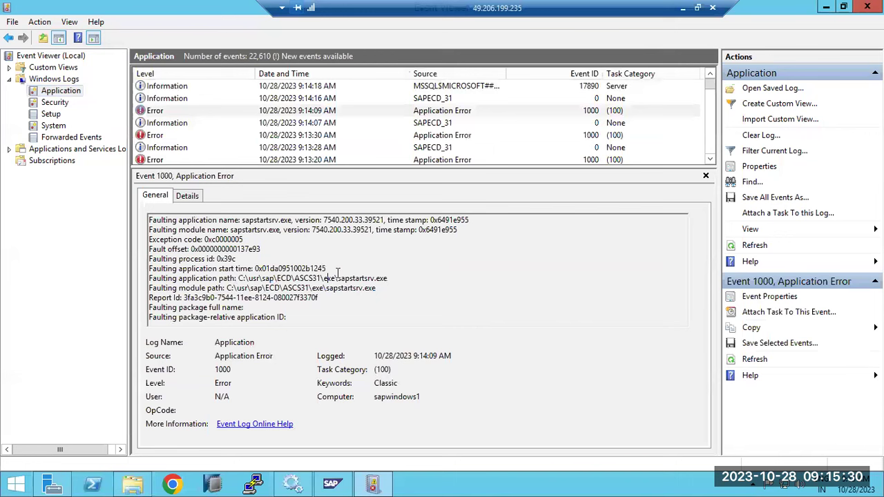
Step: Review the earlier Application Error and SAPECD_31 information events from 9:13:30 AM back to 9:13:04 AM
left_click(164, 134)
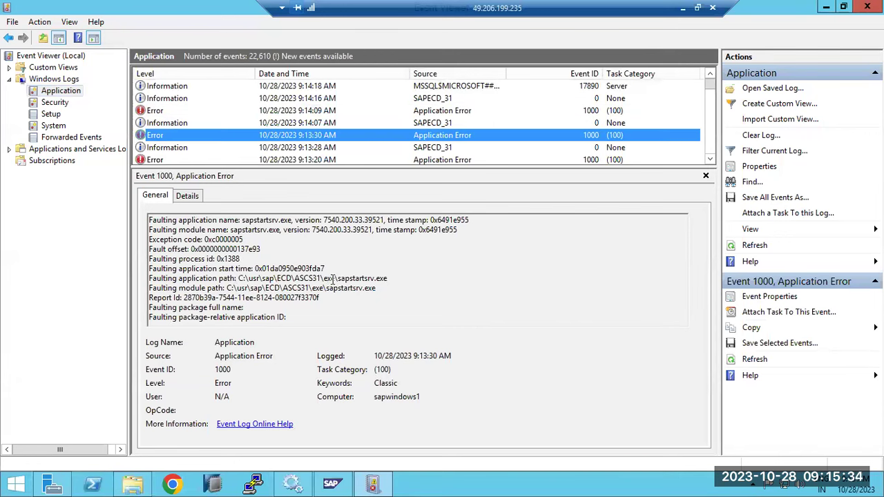
left_click_drag(339, 276, 387, 278)
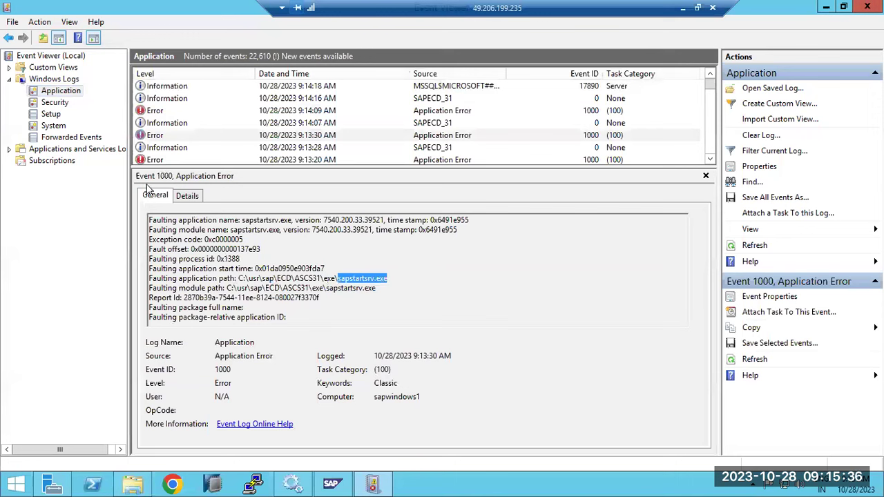
left_click(156, 160)
scroll(165, 139, "down", 3)
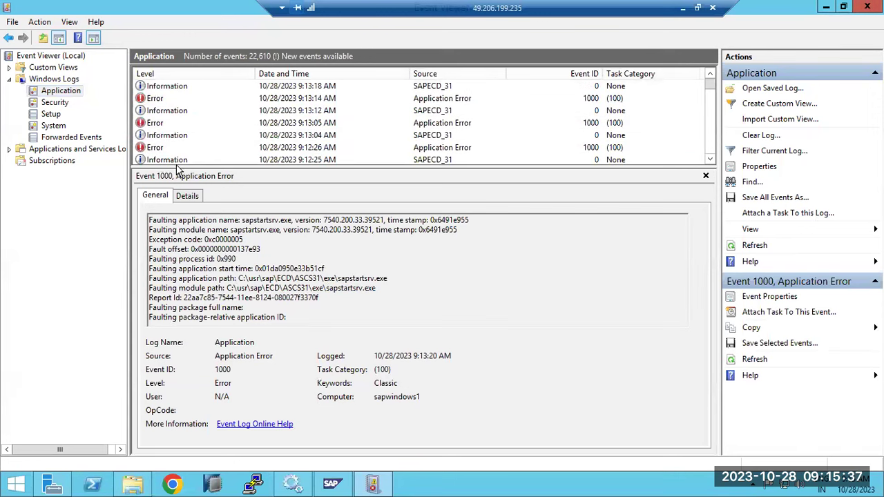
left_click(164, 99)
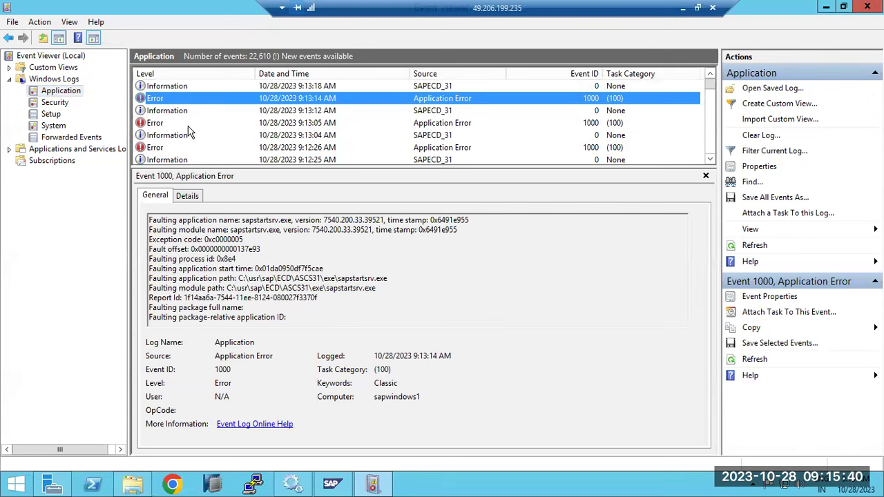
left_click(175, 123)
left_click(175, 113)
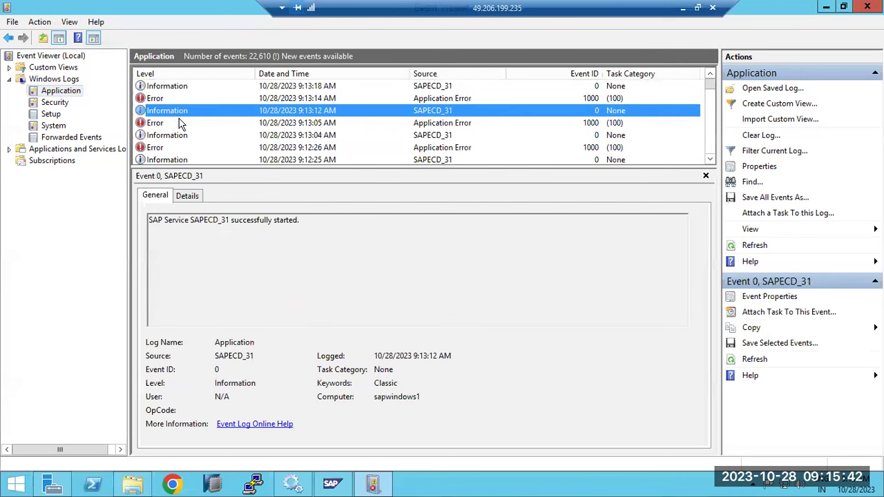
left_click(181, 124)
left_click(182, 132)
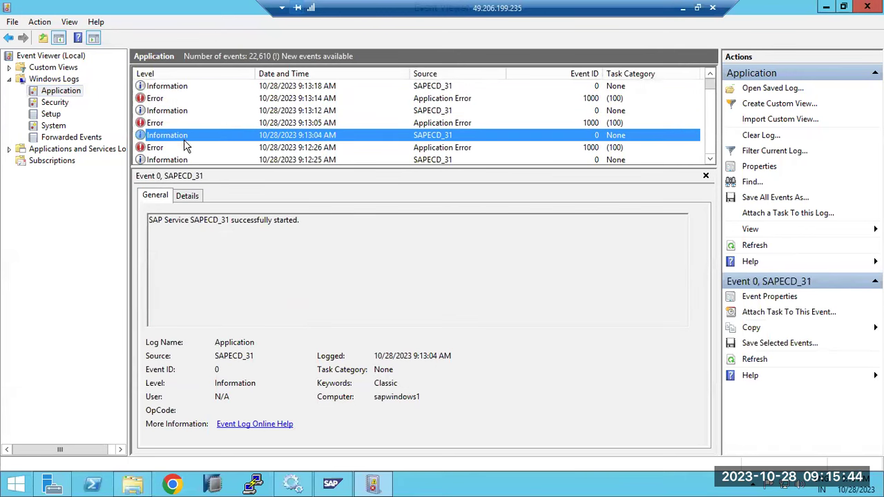
Step: Examine the faulting module path in the 9:12:26 AM Application Error event, highlighting the sapstartsrv.exe file name
left_click(185, 148)
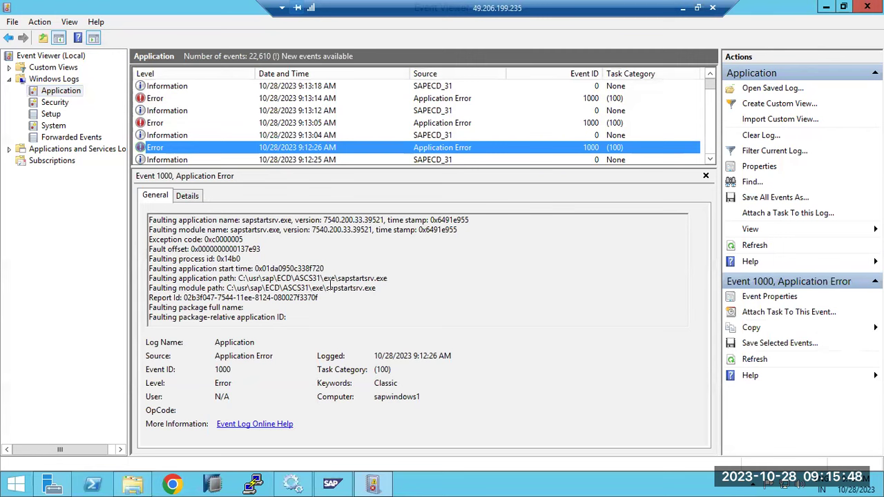
left_click_drag(326, 288, 381, 290)
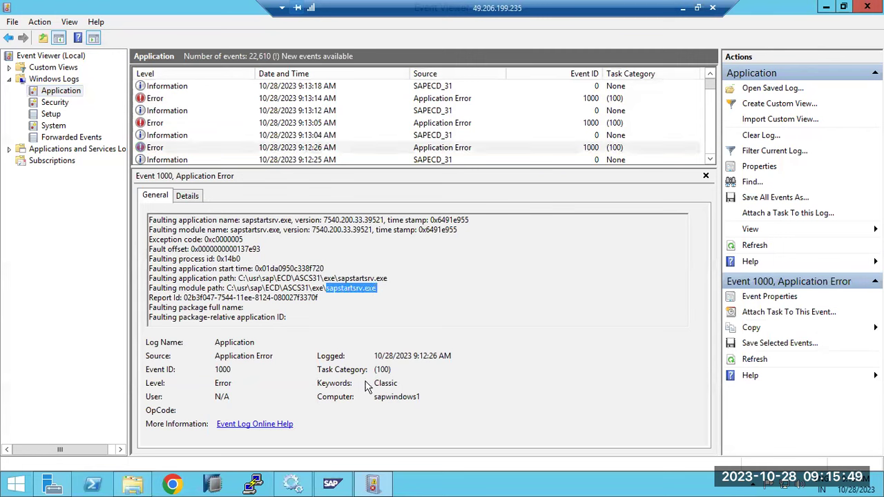
Step: Switch to Services and refresh the list repeatedly to check the status of the SAPECD_31 service
left_click(292, 484)
right_click(269, 356)
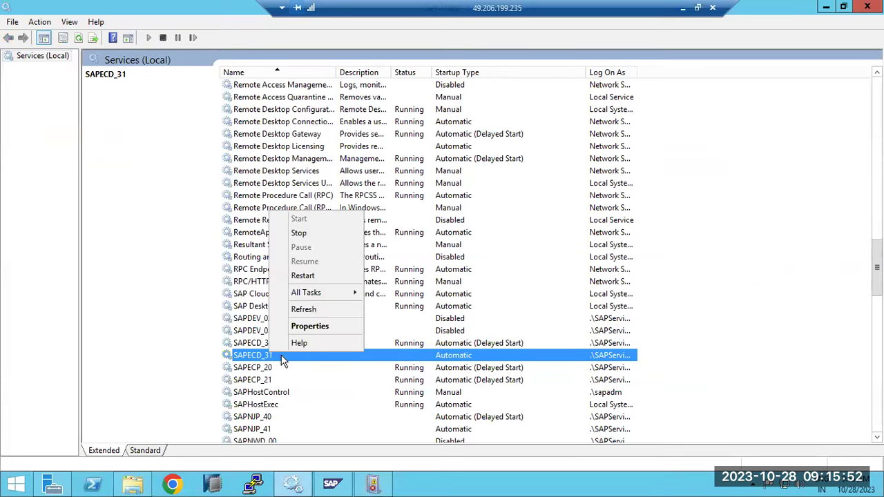
left_click(78, 38)
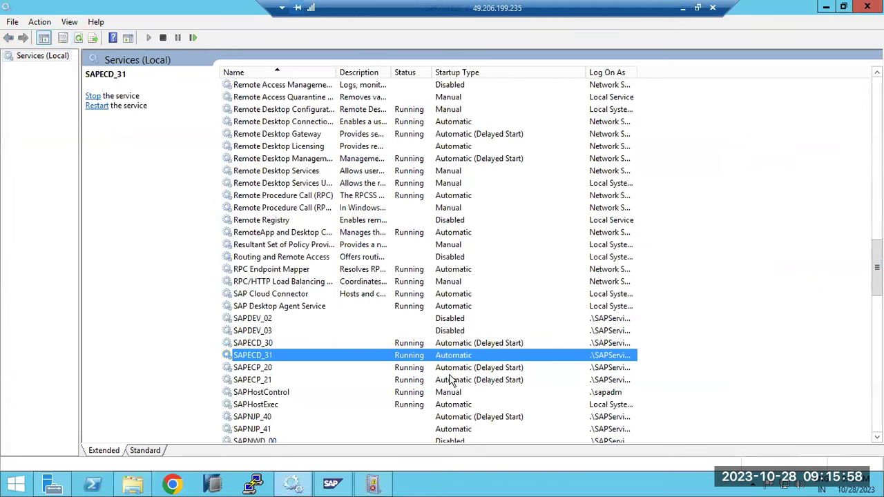
left_click(78, 39)
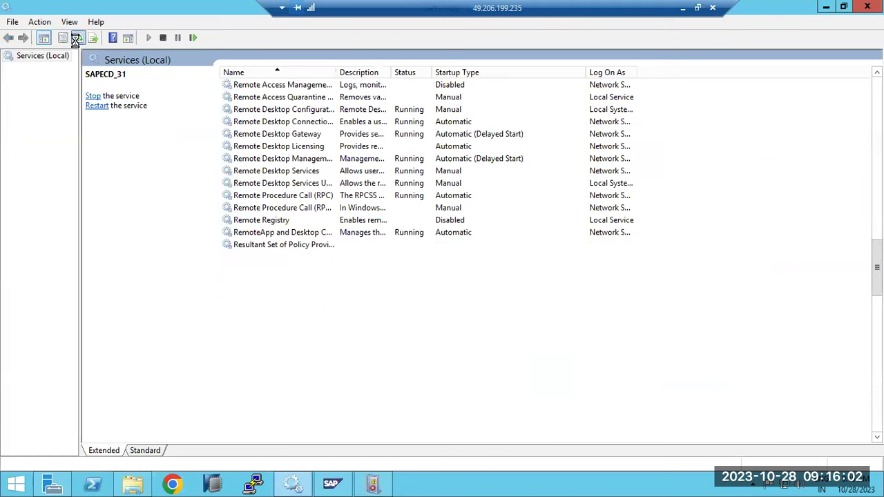
left_click(76, 39)
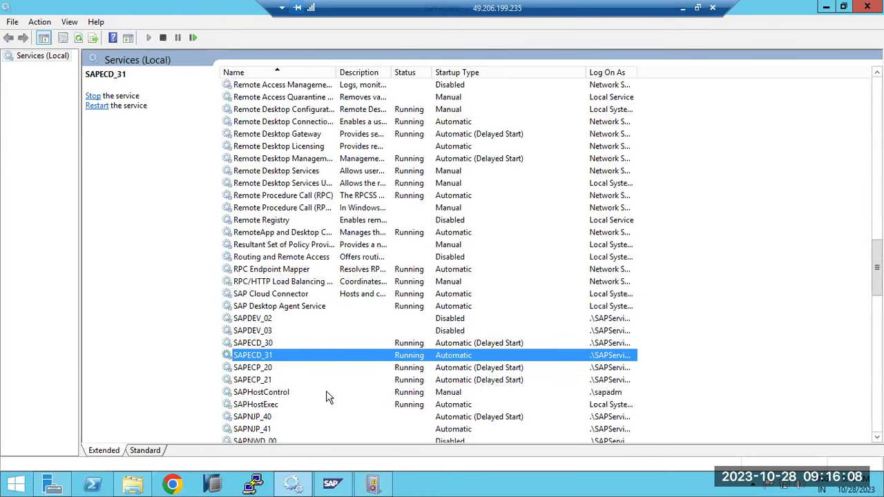
Step: Return to Event Viewer, highlight sapstartsrv.exe in the faulting application path, and display the 9:13:14 AM Application Error event
left_click(377, 487)
left_click(376, 487)
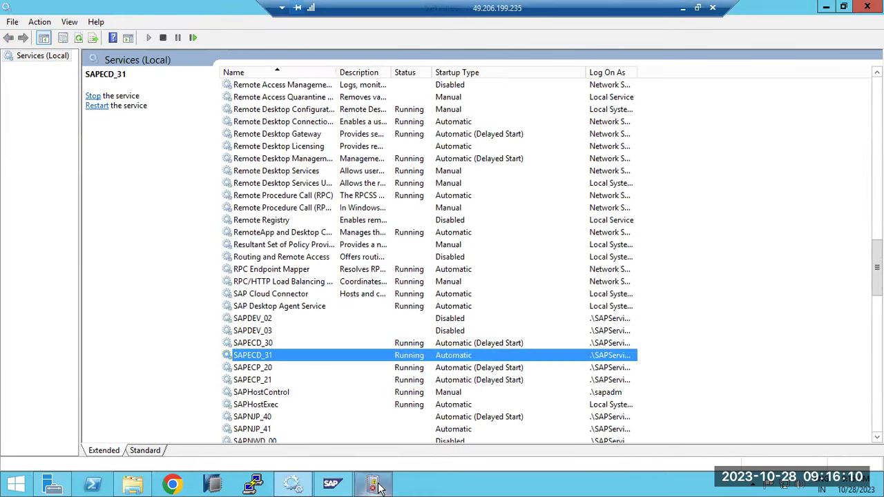
left_click(378, 488)
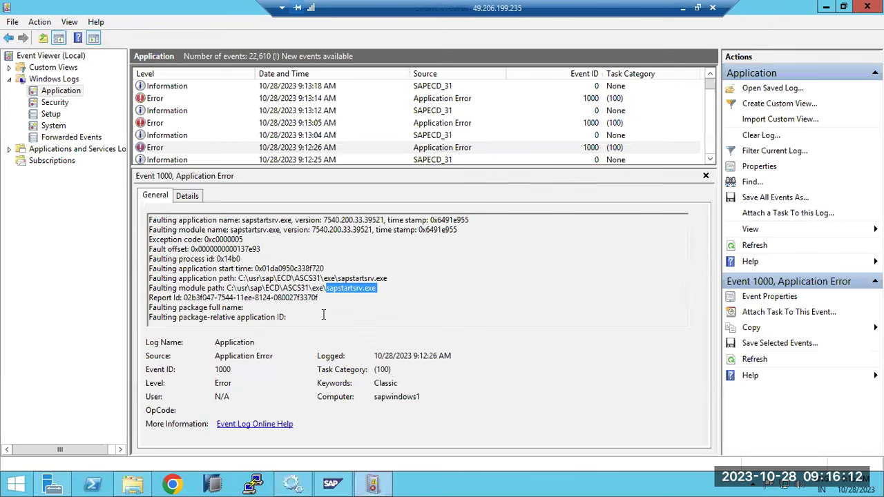
left_click_drag(327, 289, 383, 280)
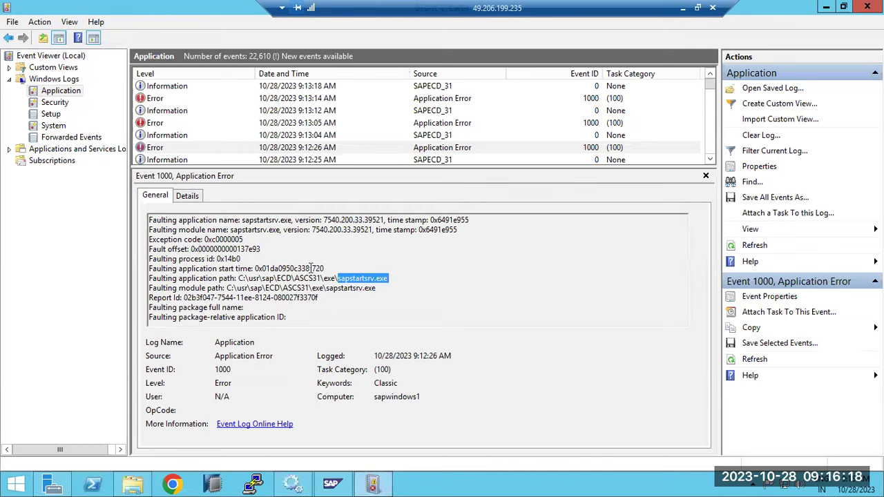
left_click(585, 96)
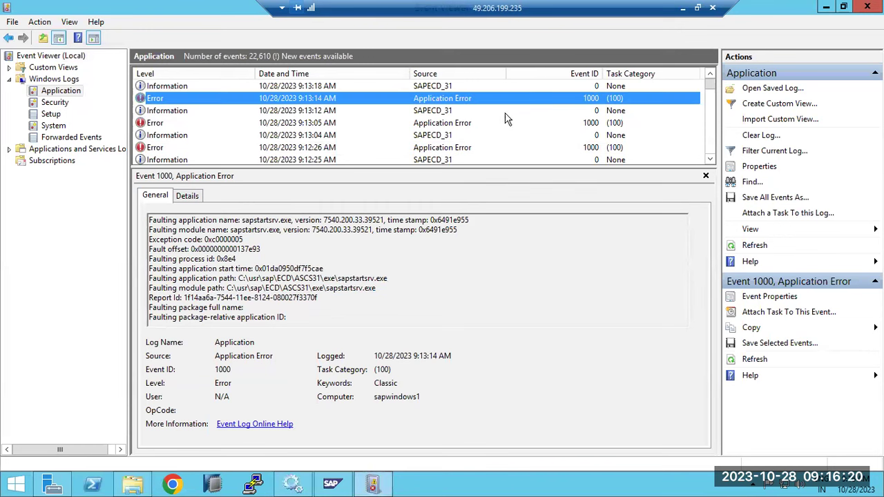
Step: Open the exe folder under ASCS31 in File Explorer and look through its whole list of kernel files
left_click(133, 483)
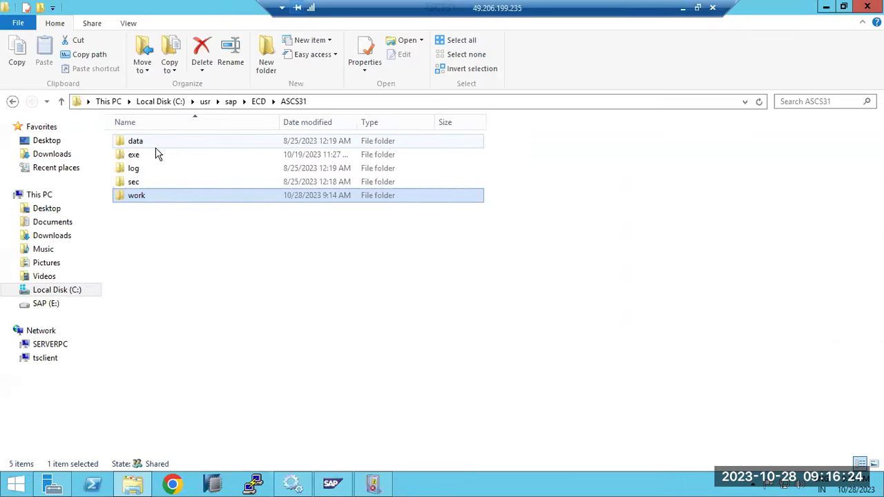
double_click(137, 156)
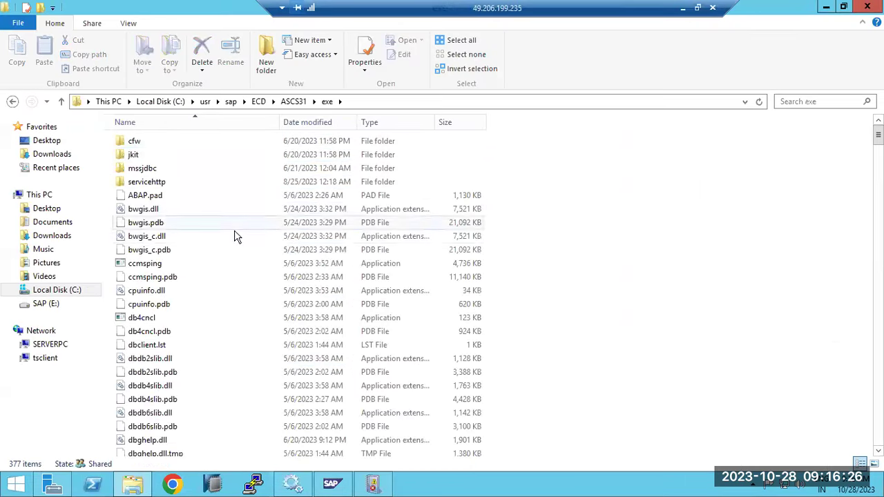
scroll(239, 242, "down", 10)
scroll(241, 252, "down", 20)
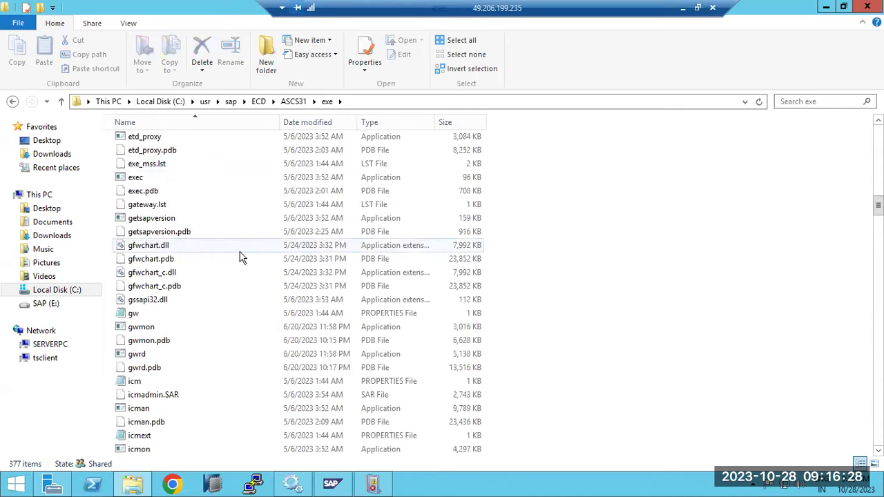
scroll(241, 256, "down", 20)
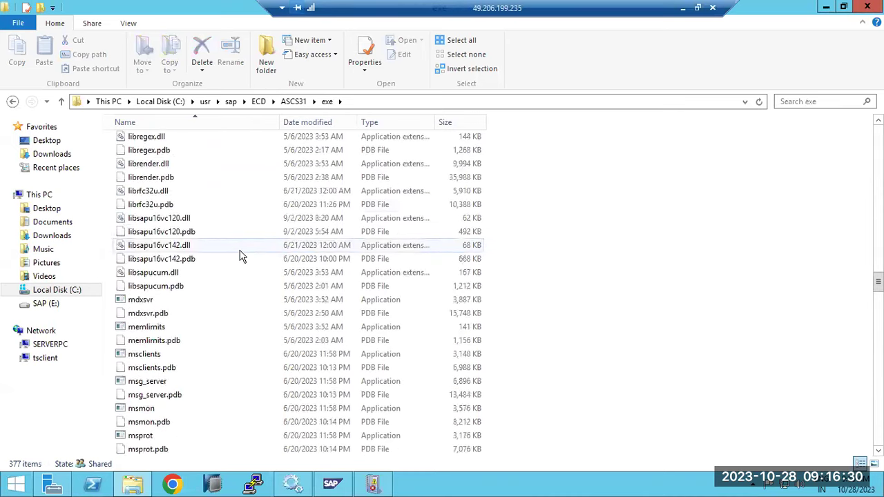
scroll(241, 255, "down", 20)
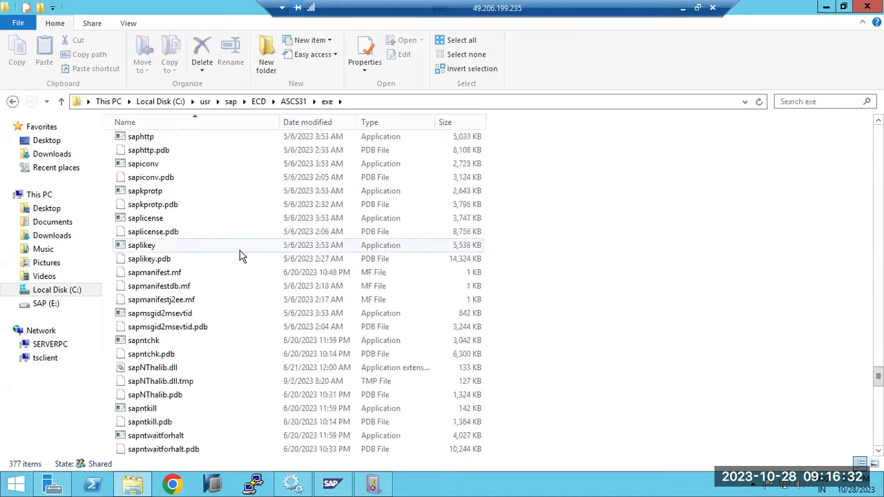
scroll(241, 256, "down", 5)
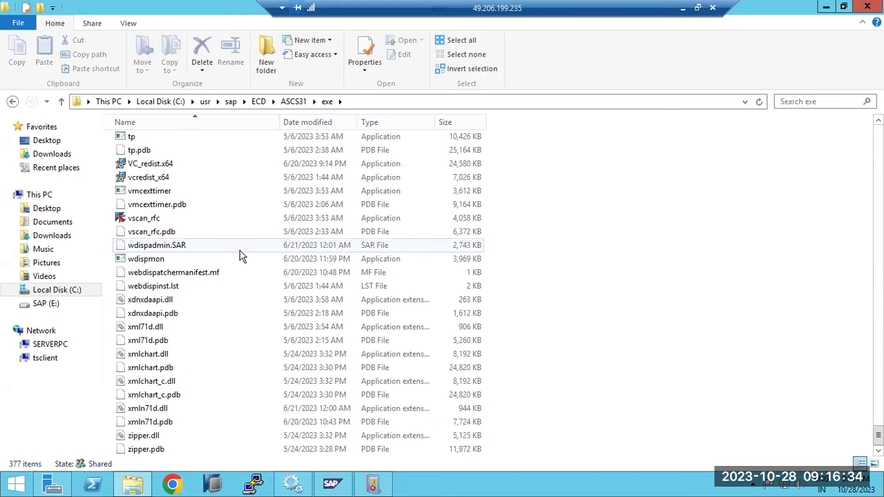
scroll(241, 256, "up", 20)
scroll(252, 246, "up", 20)
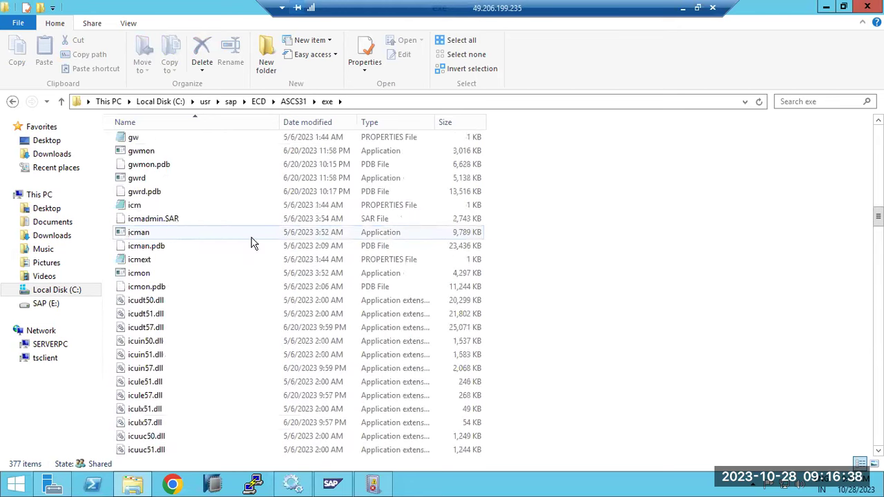
scroll(253, 243, "up", 20)
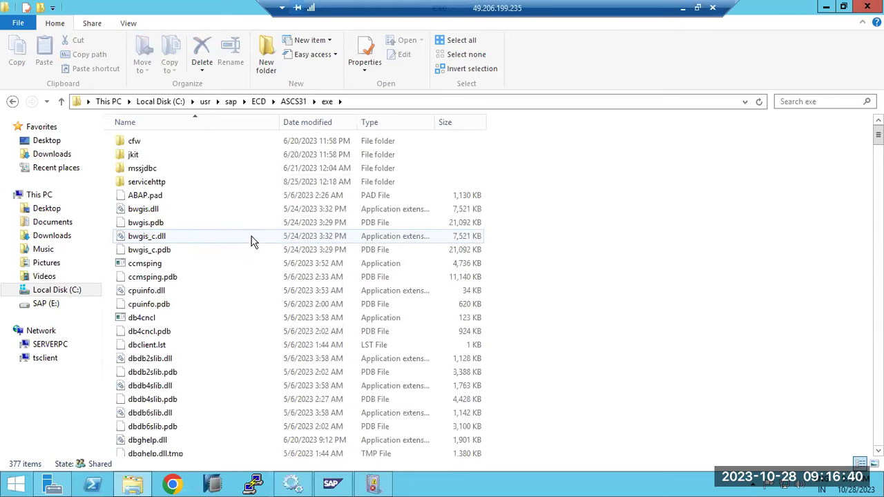
Step: Reopen the exe folder from ASCS31 and browse the files whose names begin with "sap"
left_click(293, 102)
double_click(145, 154)
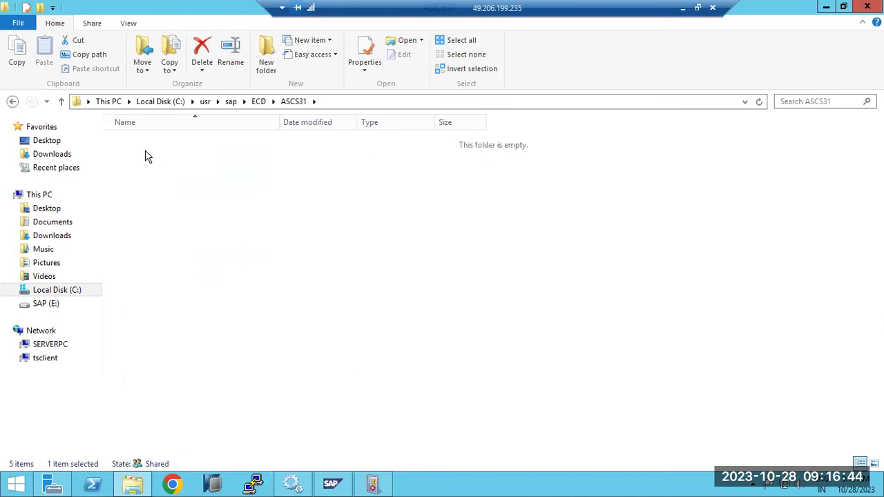
left_click(146, 279)
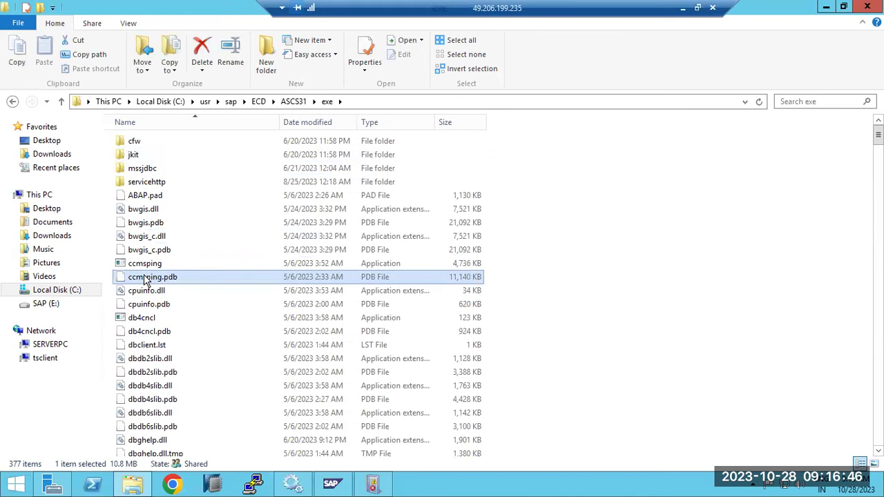
type("sap")
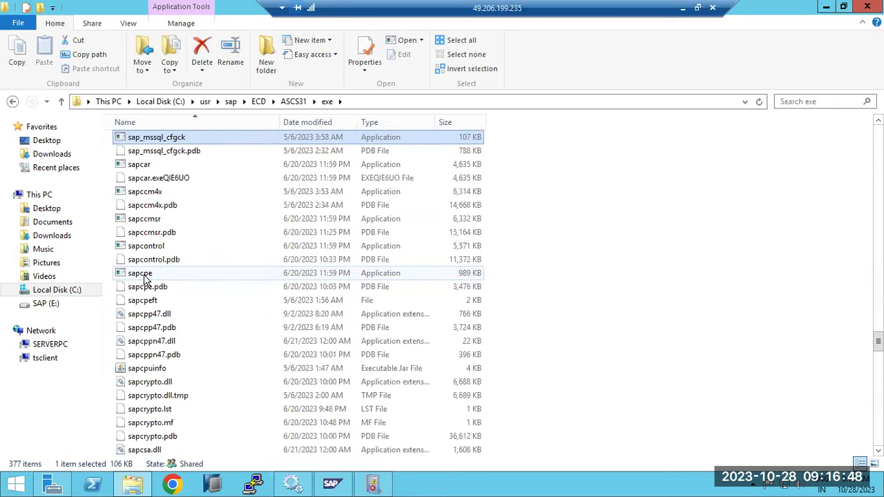
scroll(151, 314, "down", 2)
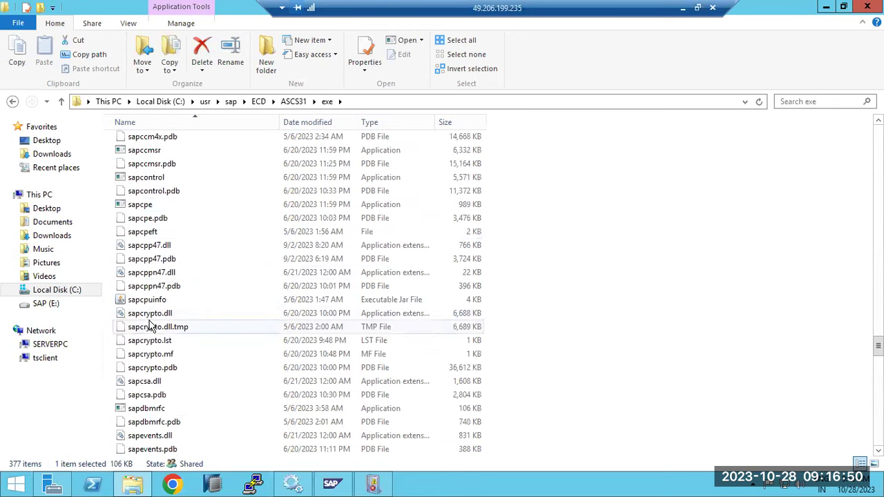
scroll(151, 326, "down", 2)
Step: Switch to the SAP Management Console and start the ECD system with a 300-second timeout, authenticating with the OS account password
left_click(332, 484)
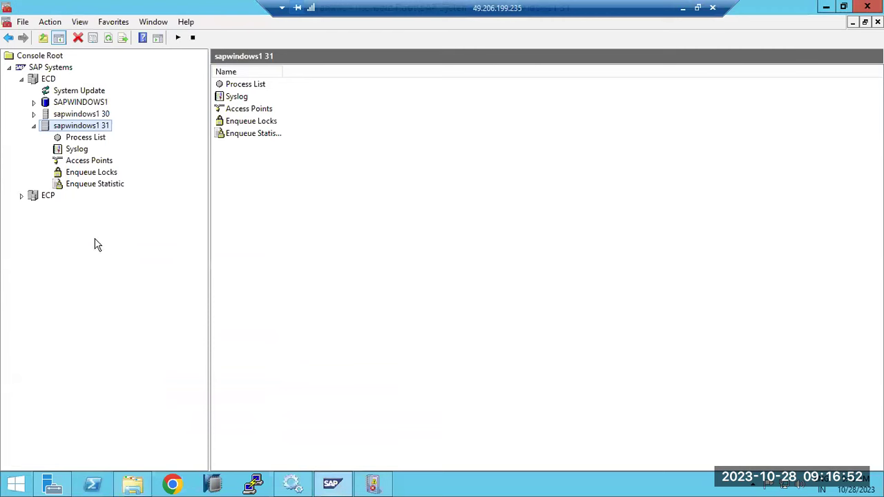
left_click(35, 126)
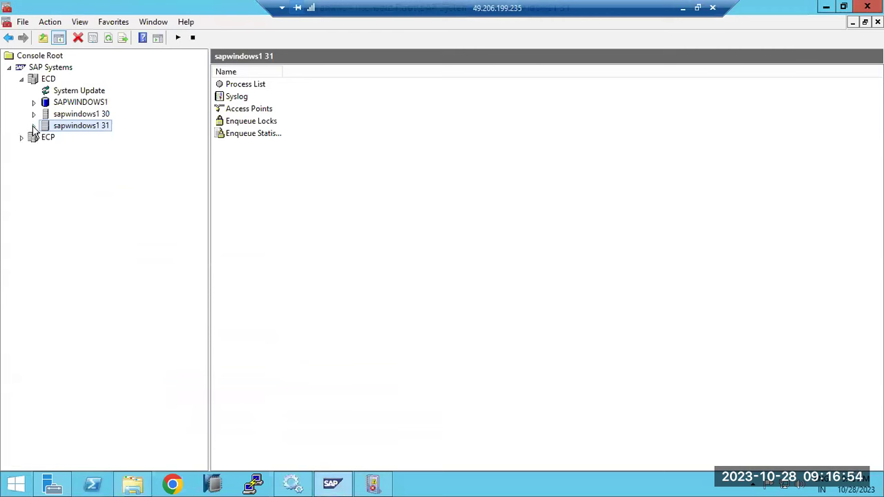
left_click(34, 127)
right_click(36, 81)
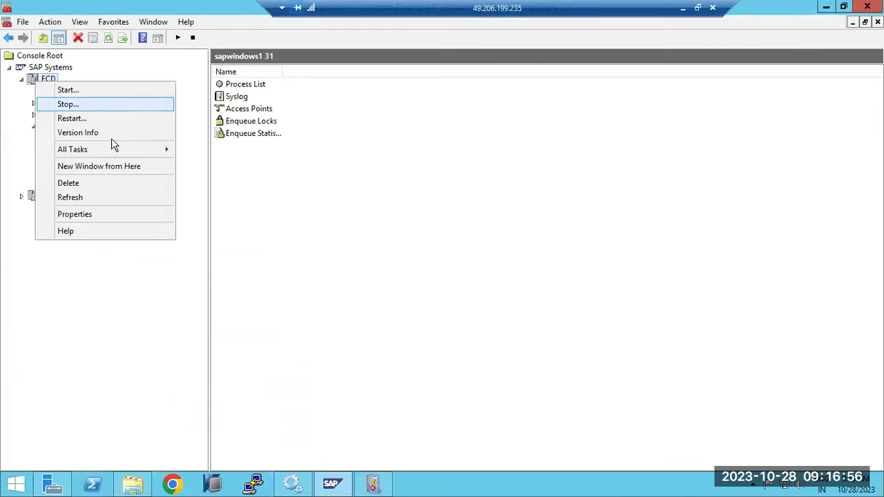
mouse_move(131, 150)
left_click(213, 149)
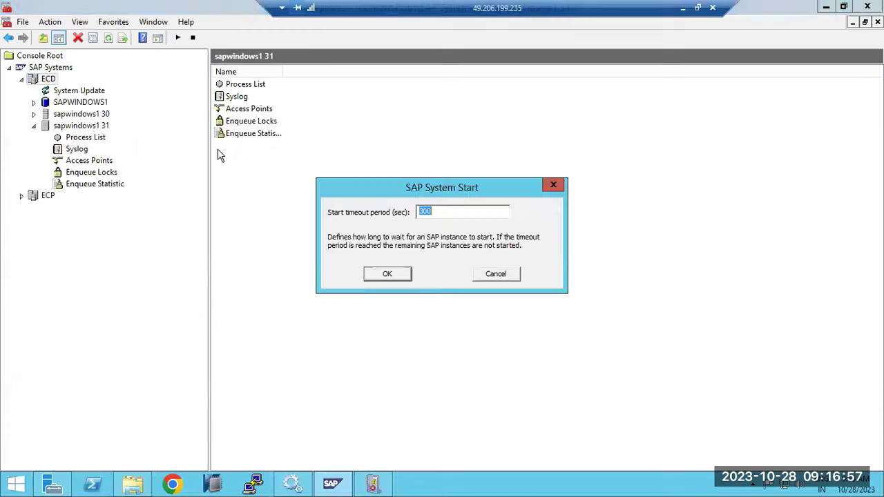
left_click(377, 279)
left_click(404, 254)
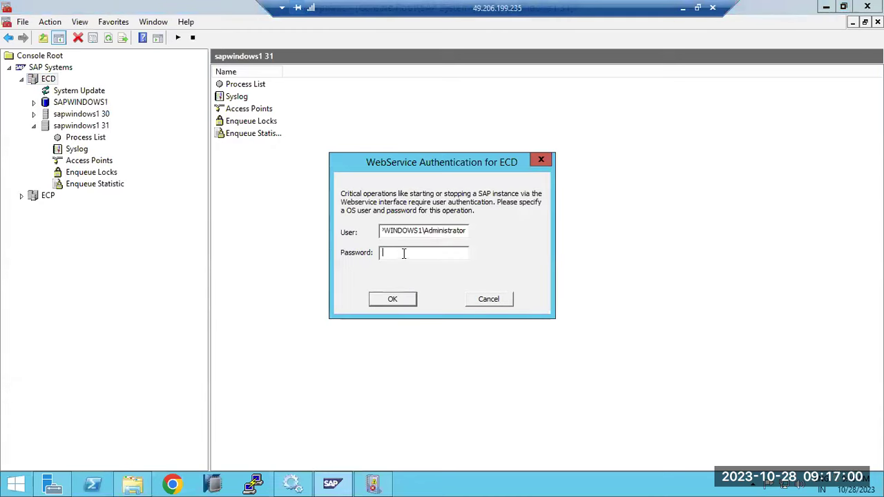
type("*********")
key("Return")
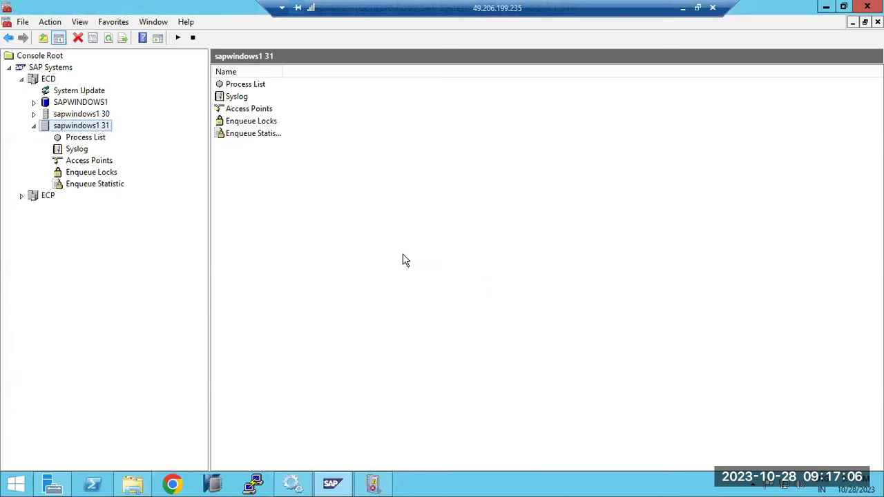
Step: Leave the remote session for Paint on the local desktop and write "SIDADM or admin user" in a text box spanning the canvas
left_click(683, 8)
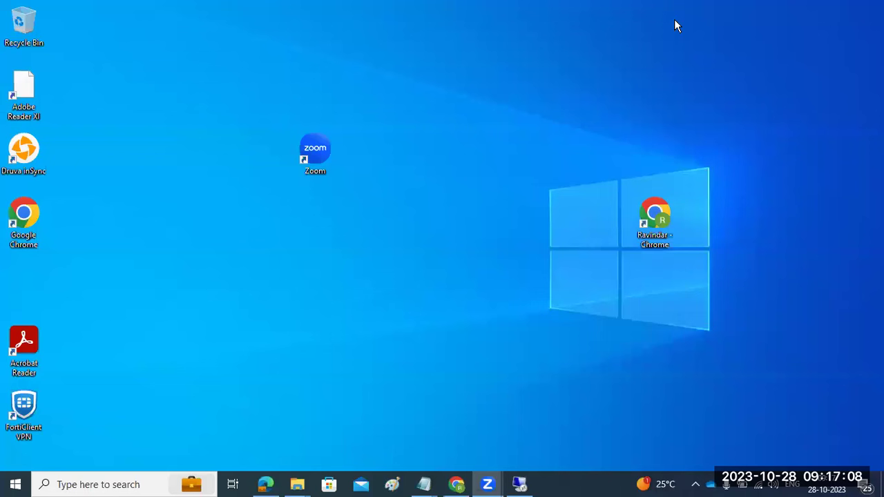
left_click(388, 487)
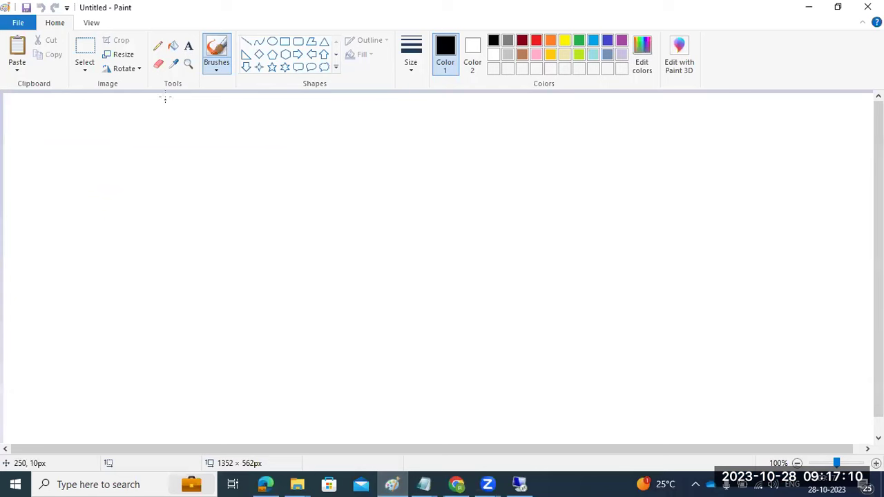
left_click(189, 45)
left_click_drag(16, 105, 853, 430)
type("SIDADM")
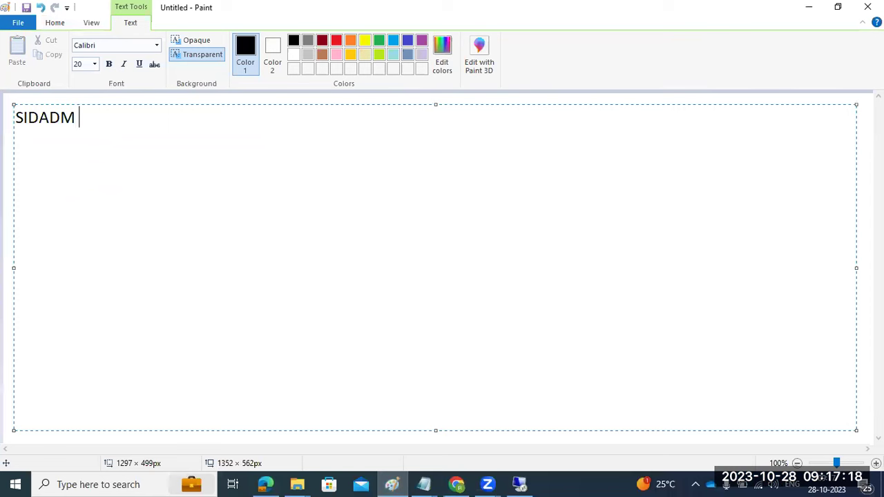
type(" or admin u")
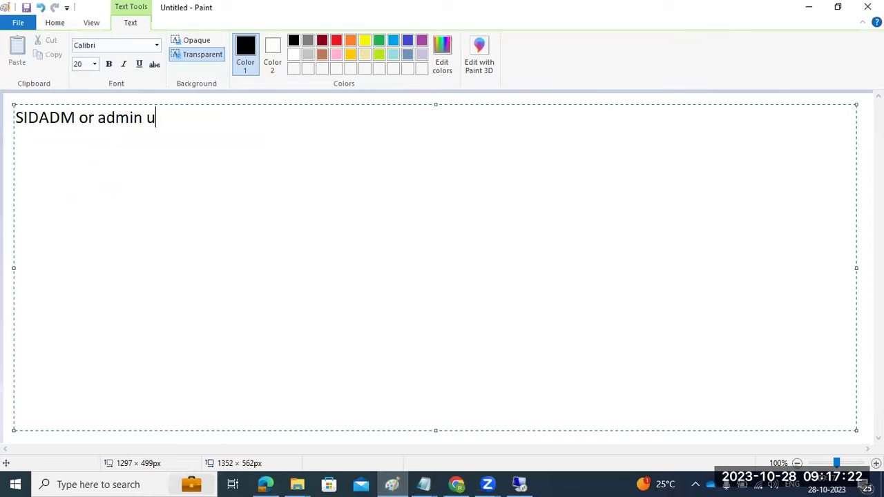
type("ser")
Step: Add the line "to stop or start the SAp systems" to the note, leaving a blank line above it
key("Return")
key("Return")
type("to stop or start the SAp sy")
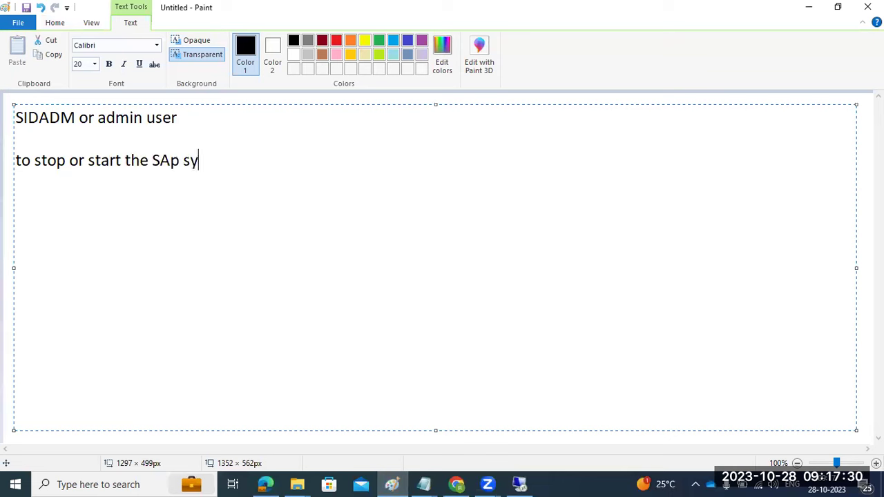
type("stems")
Step: Add the Windows note "WINDOWS : MMC --SID -stop /start -" as a separate line in the text box
type("WINDOWS ")
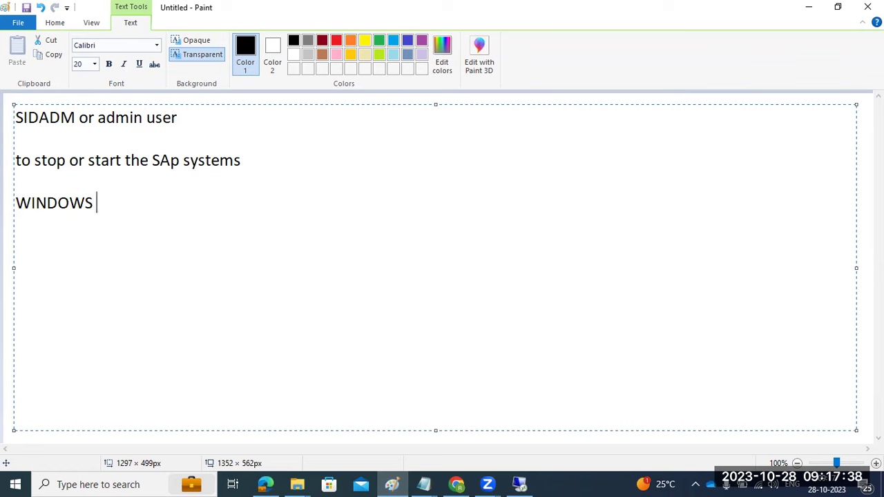
type(": MM")
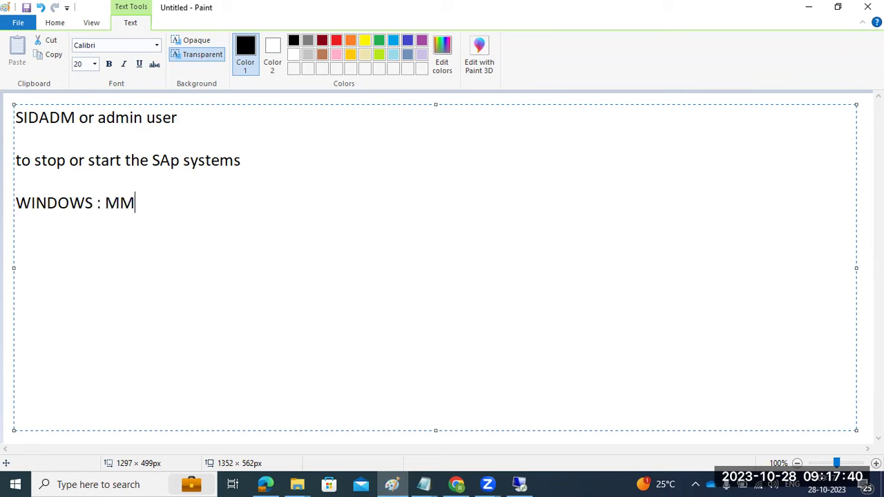
type("C --SID -stop")
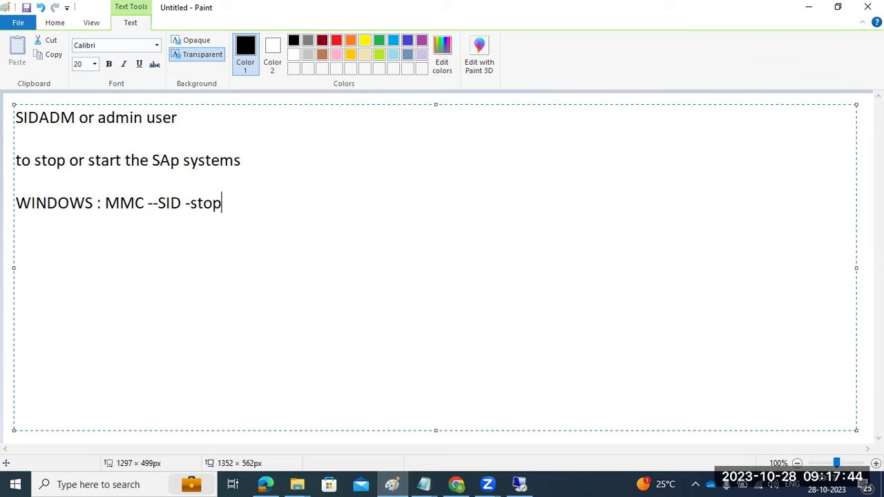
type(" /start -")
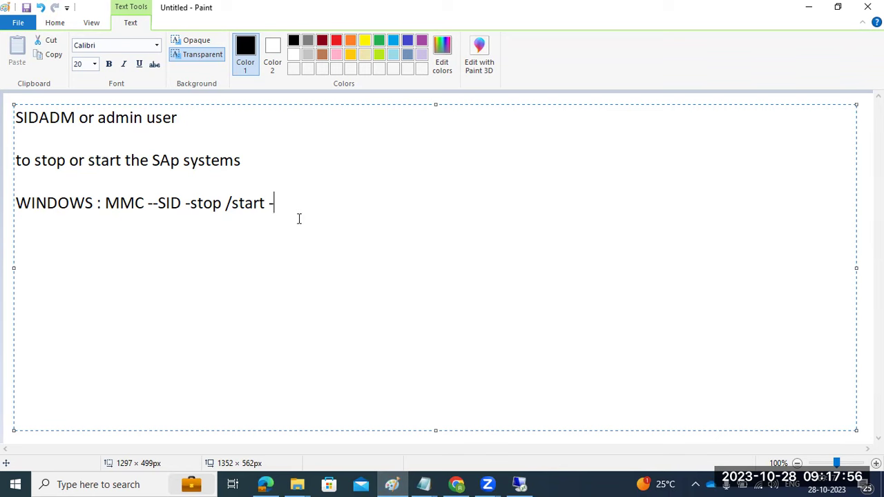
Step: Add the Linux note "LINUX :switch or login with SIDADM user ,then execute the stopsap or startsap commands"
type("LINUX :st")
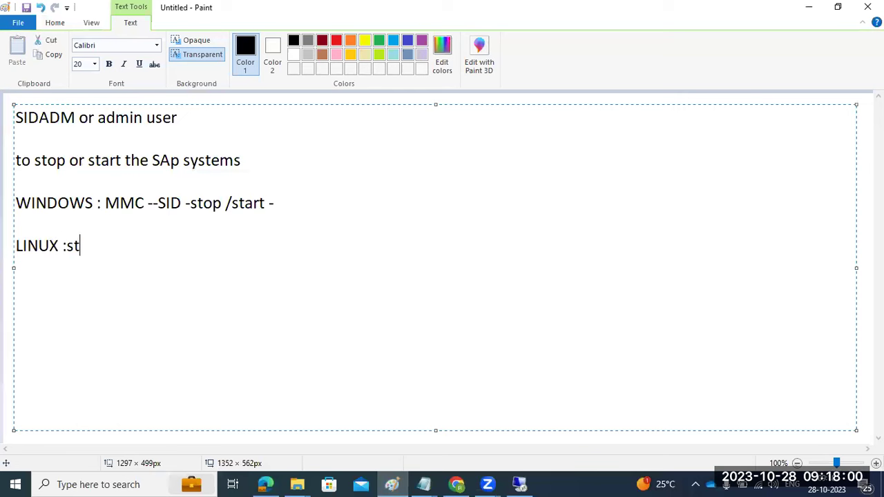
key("BackSpace")
type("switch to")
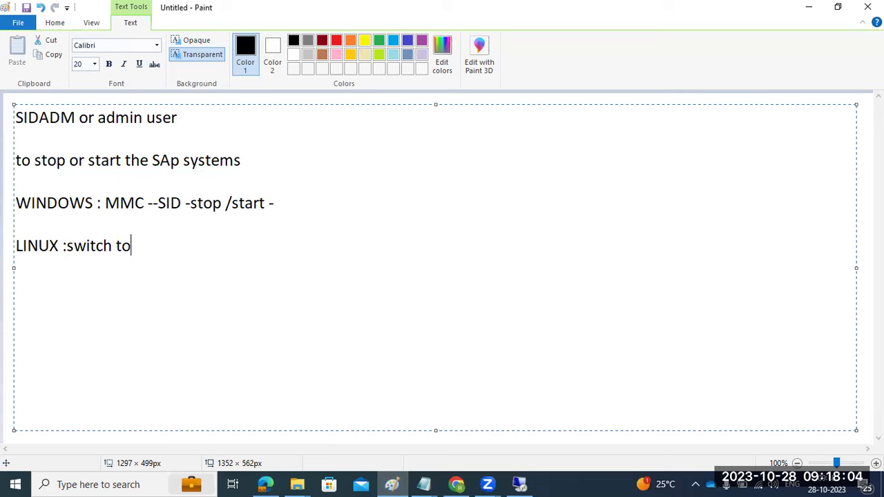
key("BackSpace")
key("BackSpace")
type("or log")
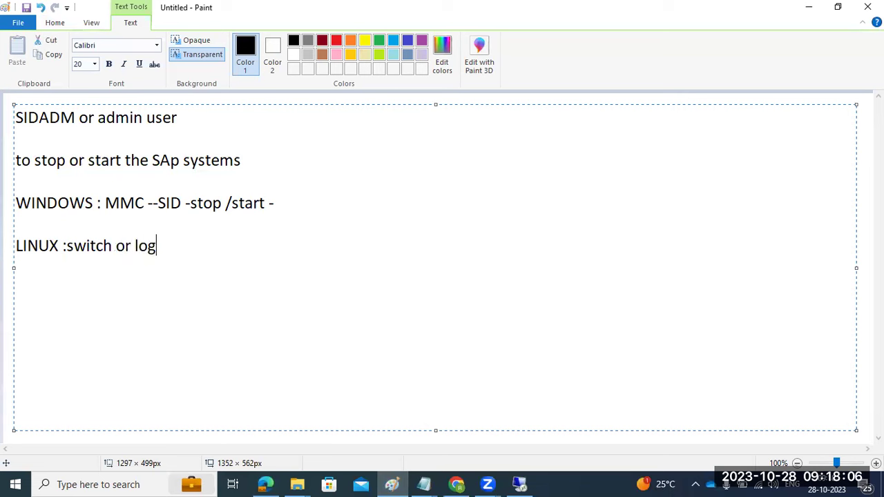
type("in with SI")
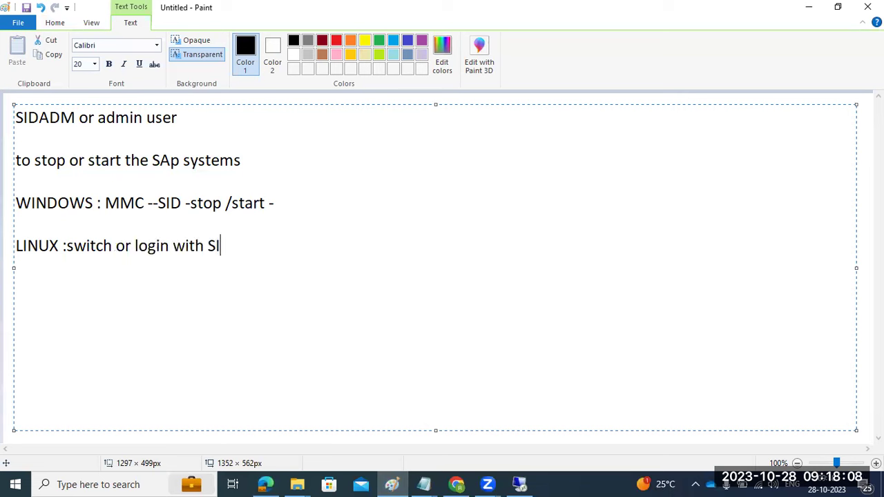
type("DADM user ,then e")
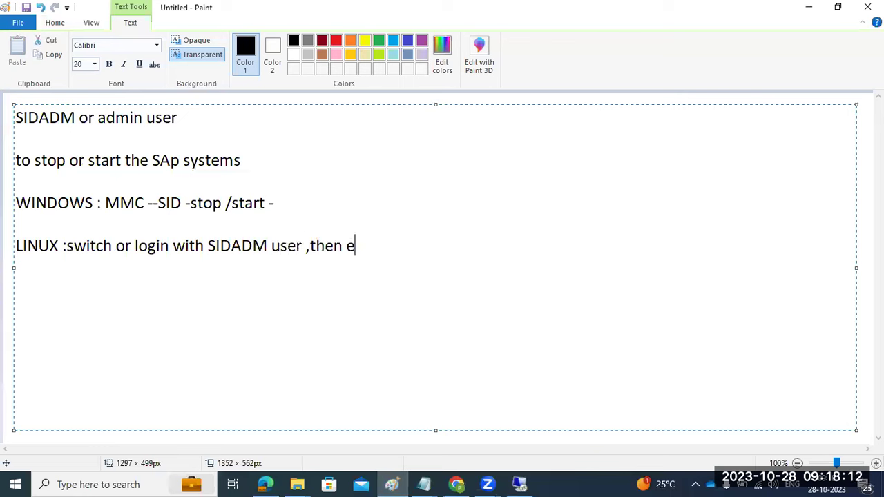
type("xecute the stopsap or startsap comm")
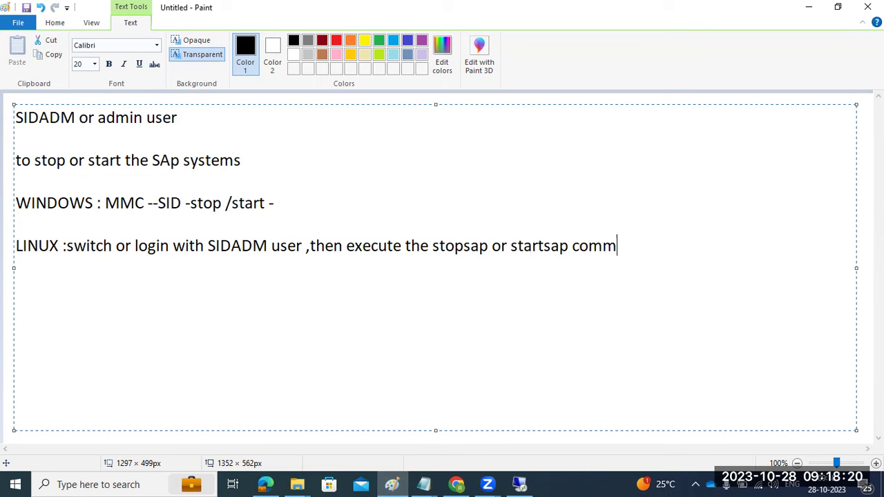
type("ands")
Step: Add the heading "Order of stop /start" below the Linux note, separated by a blank line
key("Return")
key("Return")
type("Order o")
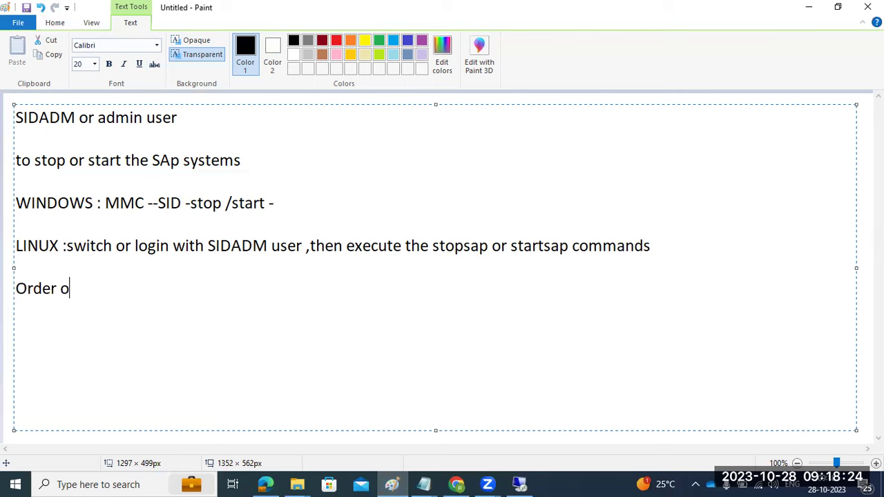
type("f stop /start")
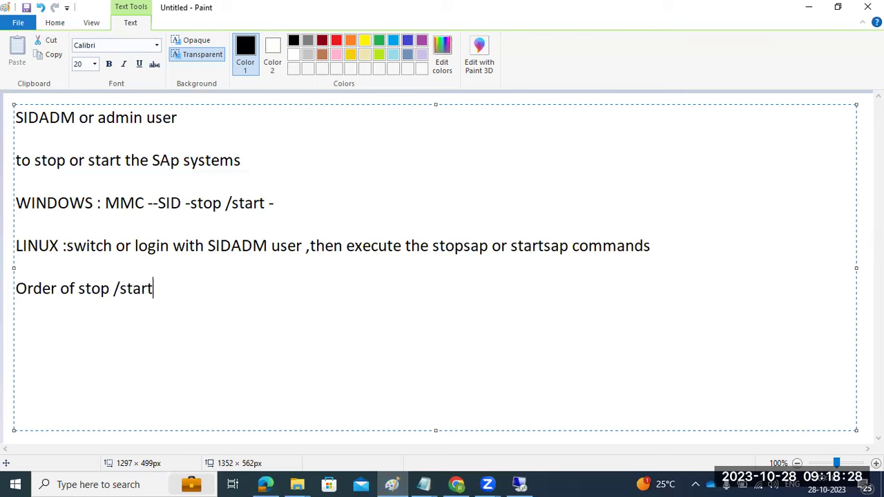
Step: Write the stop sequence "StoP : APPLICATION server --->ASCS --->DB" under the order heading and begin the line below it
key("Return")
key("Return")
type("StoP")
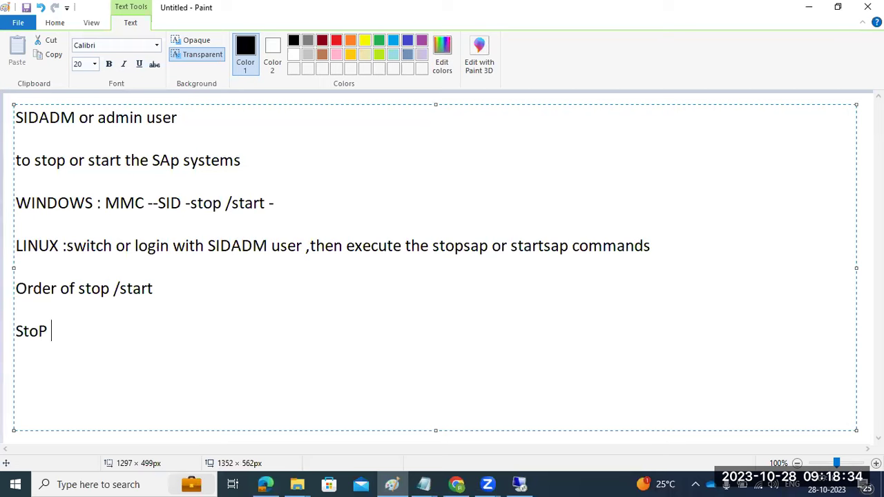
type(" : APPLICATION")
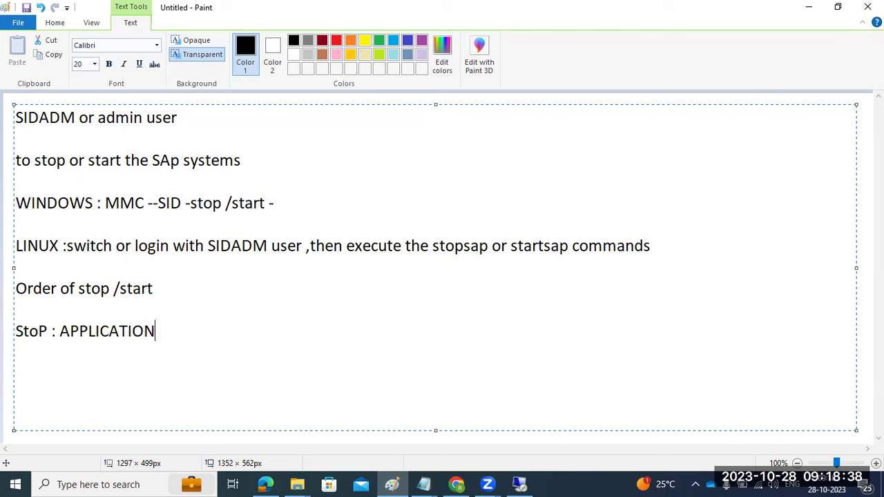
type(" serve")
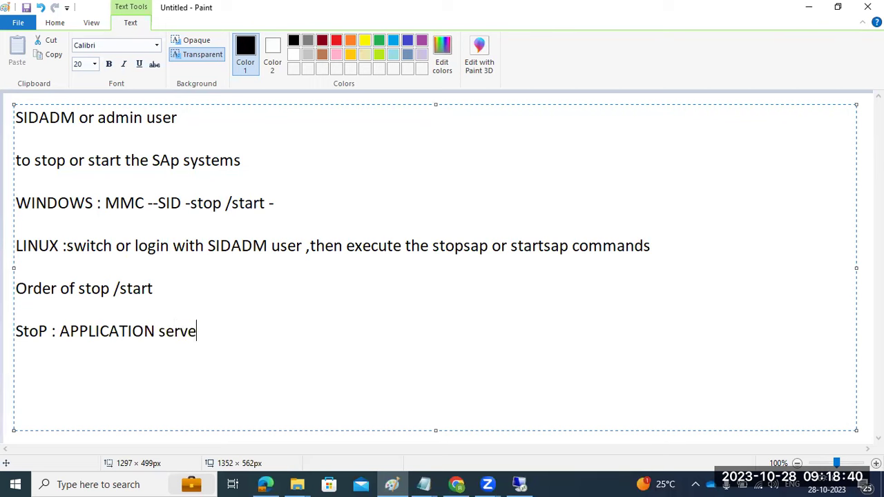
type("r --->ASCS ")
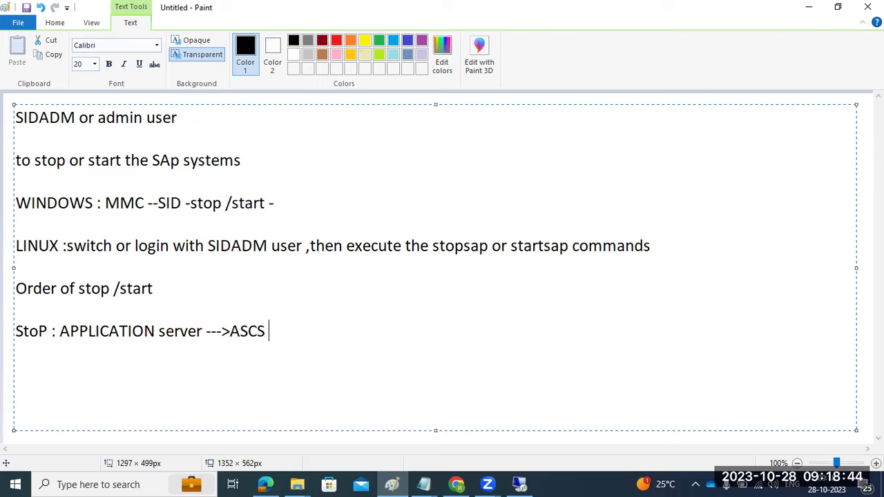
type("--->DB St")
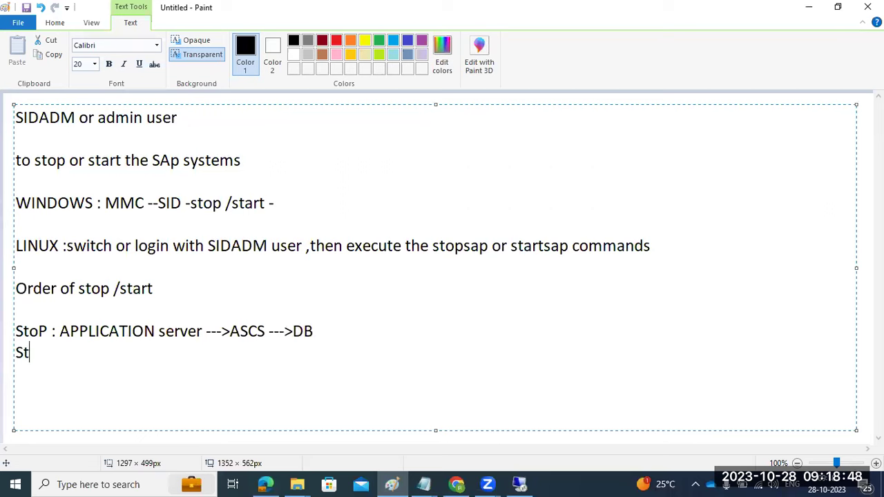
Step: Complete the start sequence line as "Start : DB --->ASCS --->APP servers"
type("art : DB ")
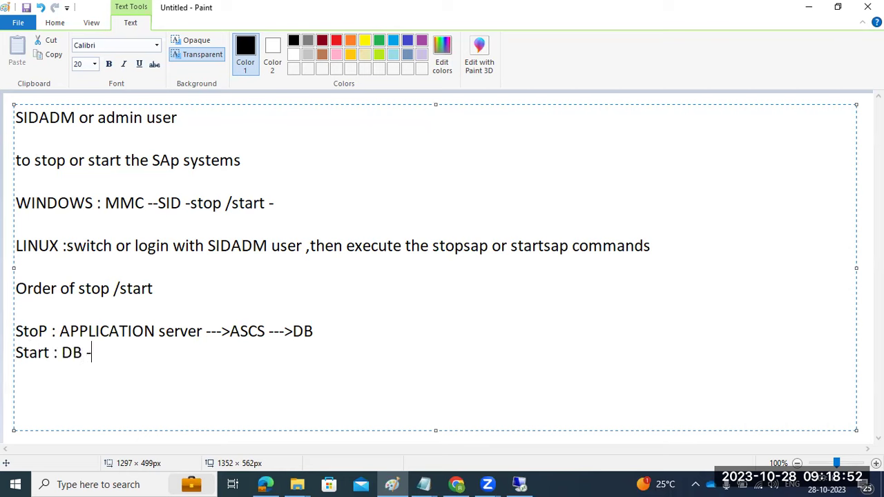
type("--->ASCS ---")
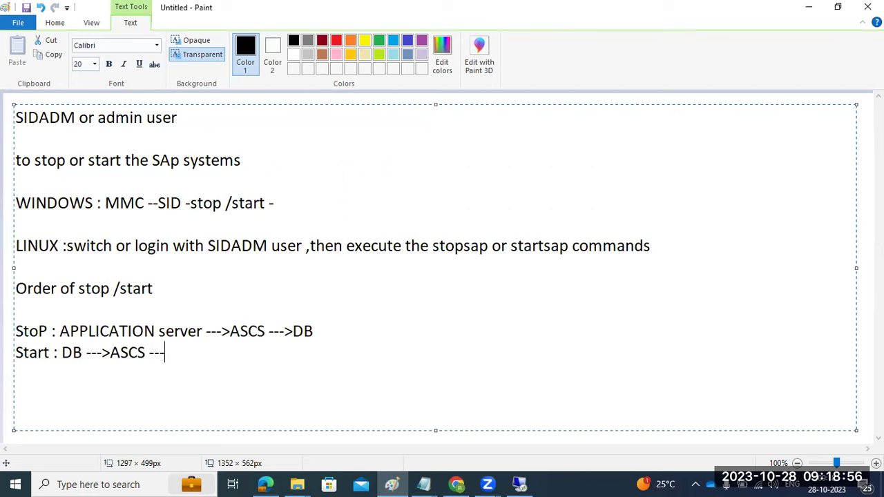
type(">APP servers")
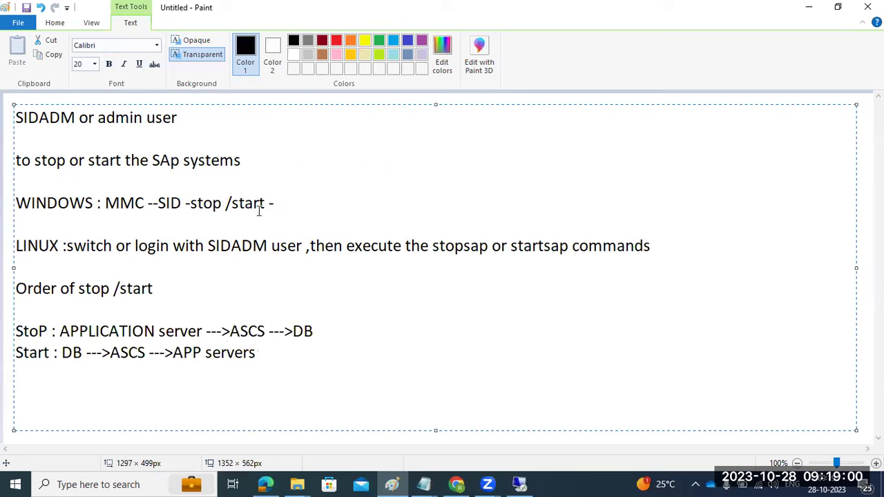
Step: Switch to the SAP Management Console in the remote session and view the AS ABAP WP Table of instance sapwindows1 30
left_click(519, 484)
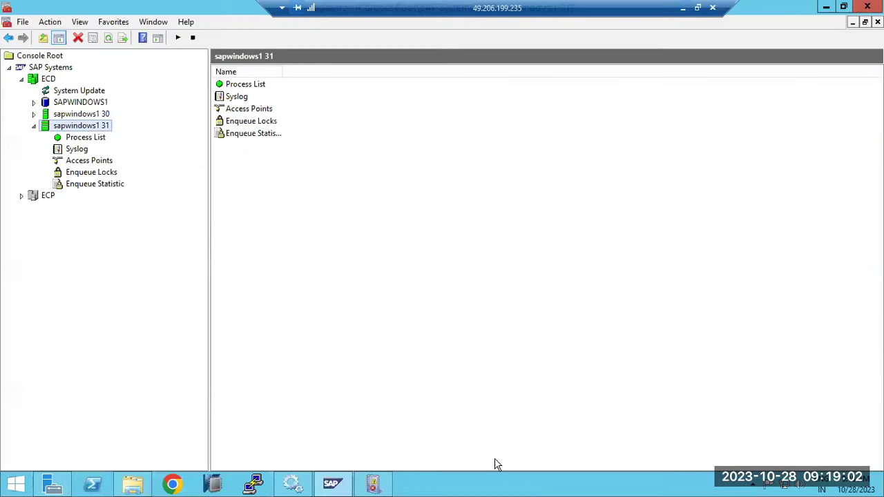
left_click(33, 114)
left_click(95, 197)
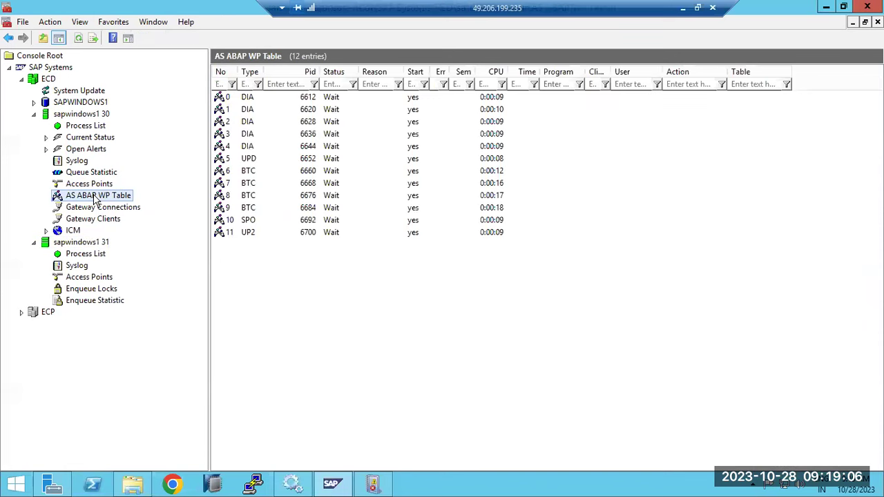
Step: Launch SAP Logon from the remote server's desktop and bring File Explorer to the This PC overview
right_click(425, 487)
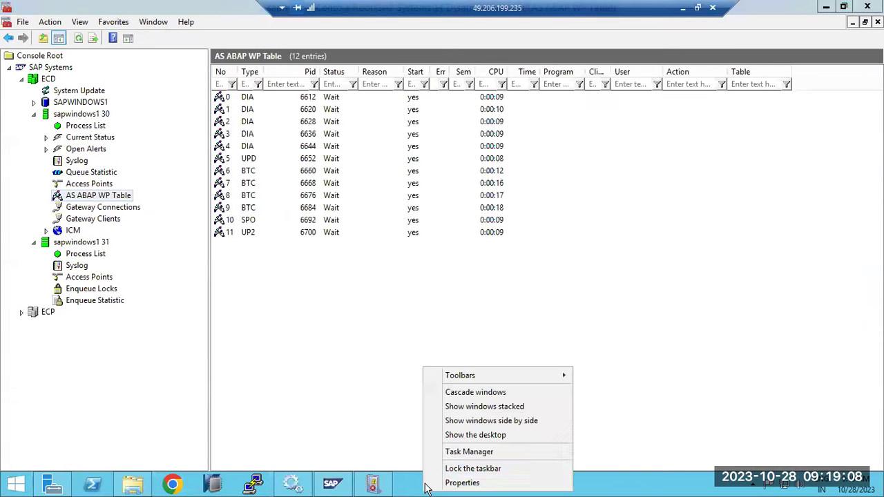
left_click(470, 435)
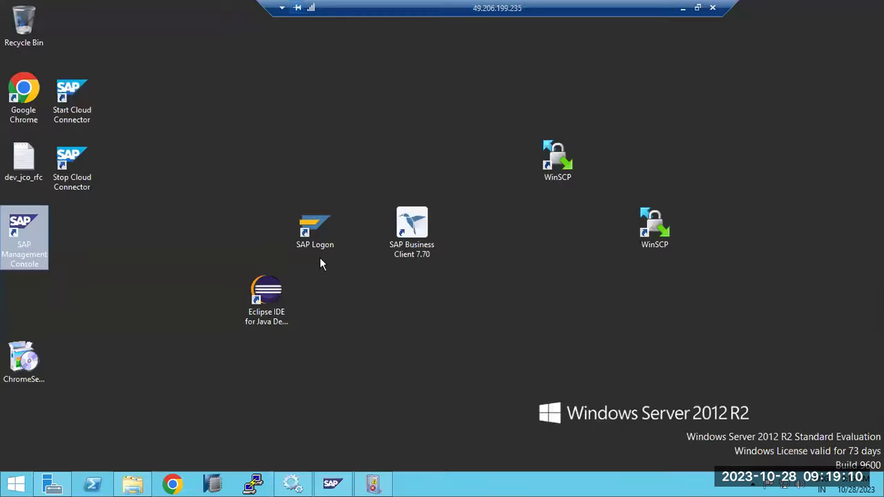
double_click(314, 234)
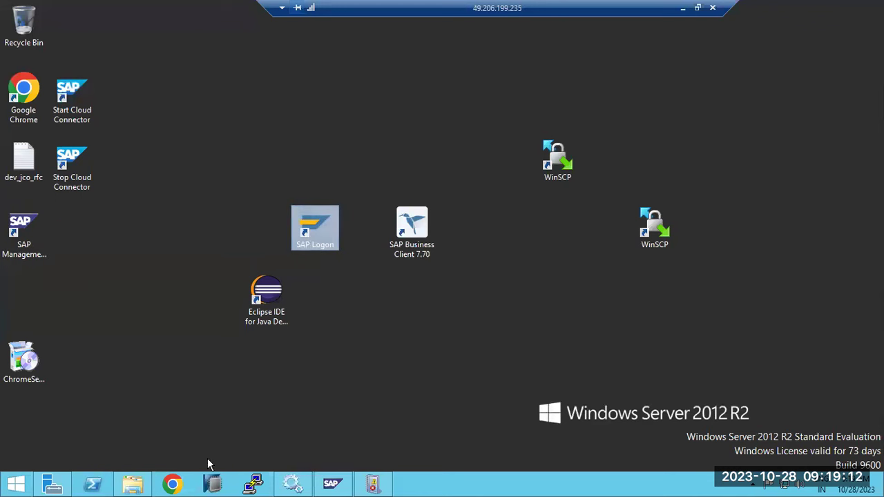
left_click(142, 487)
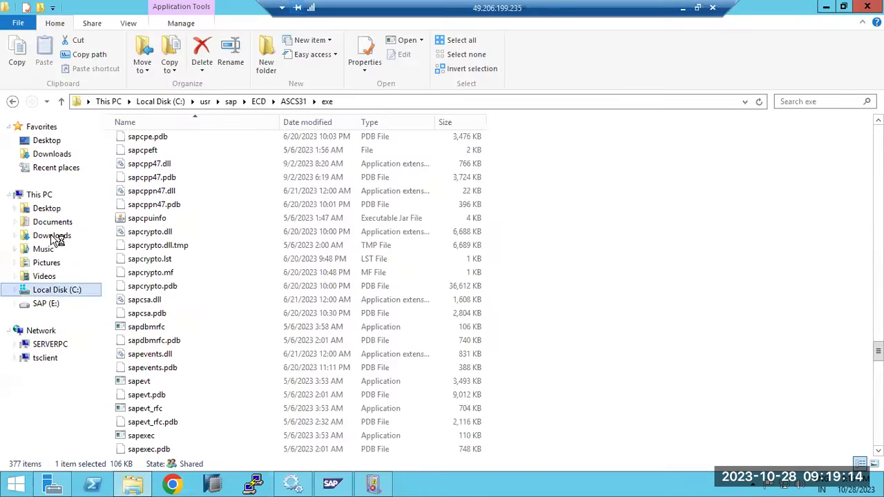
left_click(39, 196)
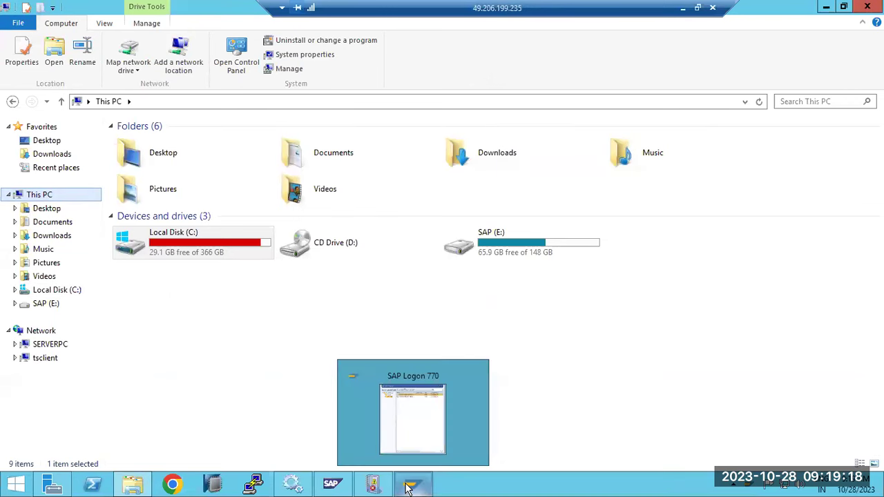
Step: Switch to Event Viewer, review the most recent Application log events for SAPECD_31 and sapstartsrv.exe, and close it
left_click(371, 487)
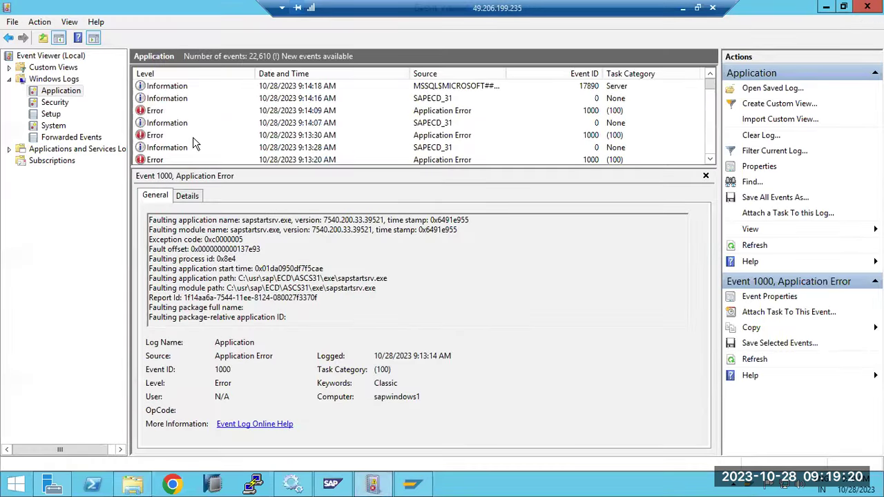
left_click(175, 112)
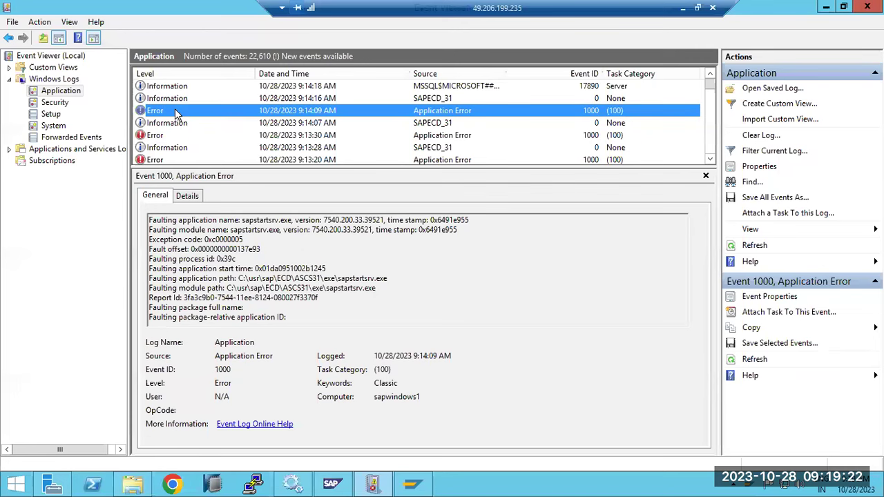
left_click(177, 88)
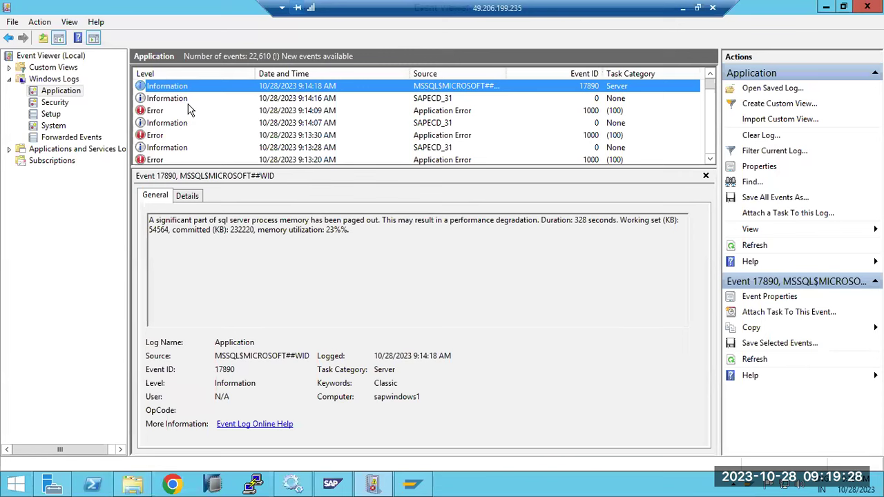
left_click(179, 98)
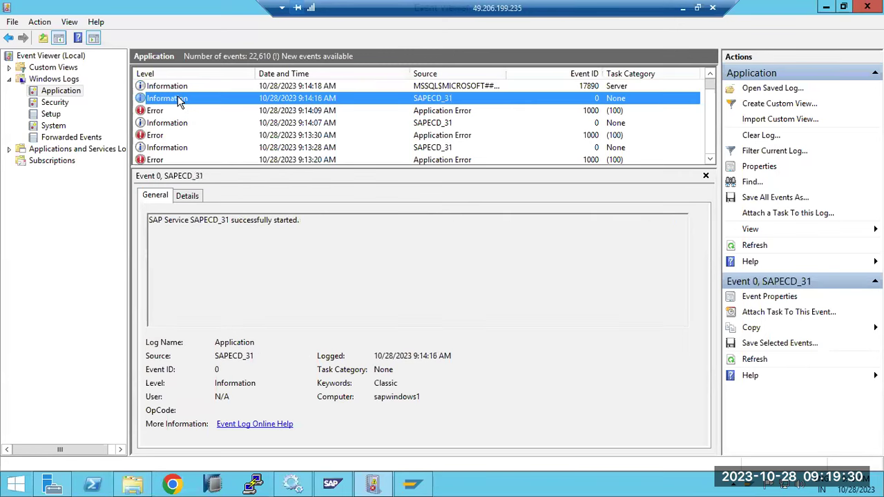
left_click(178, 111)
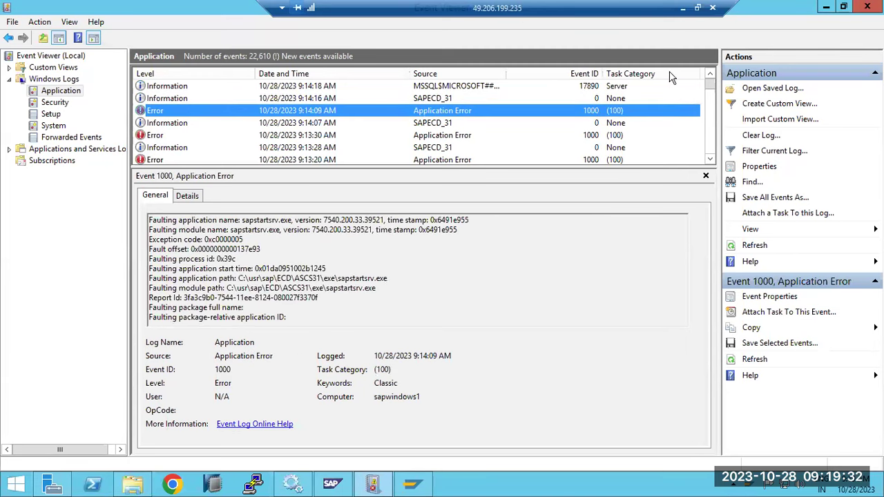
left_click(867, 7)
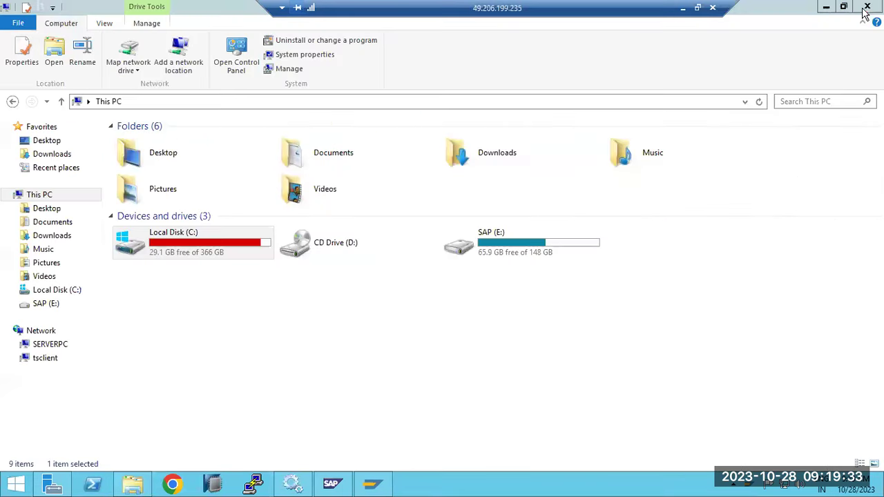
Step: Open Local Disk (C:) from This PC in File Explorer
double_click(232, 239)
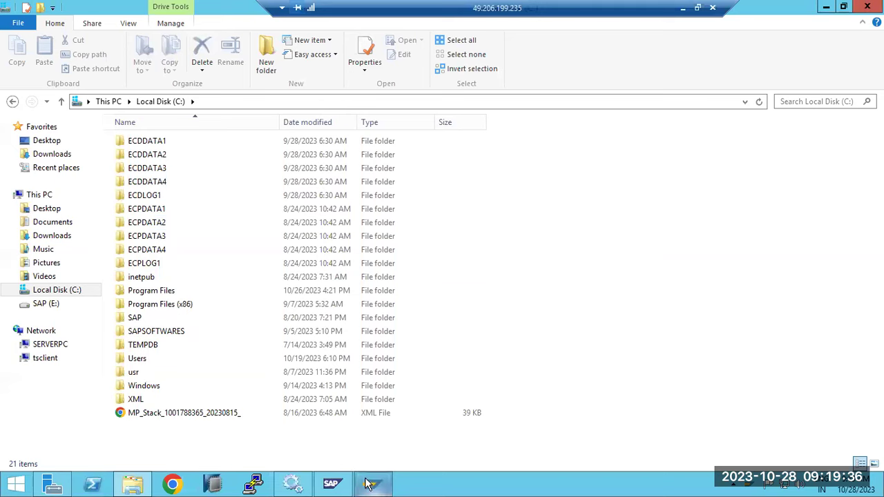
Step: Switch to the ECD logon window and log on to client 000 as ddic with the account password
left_click(373, 484)
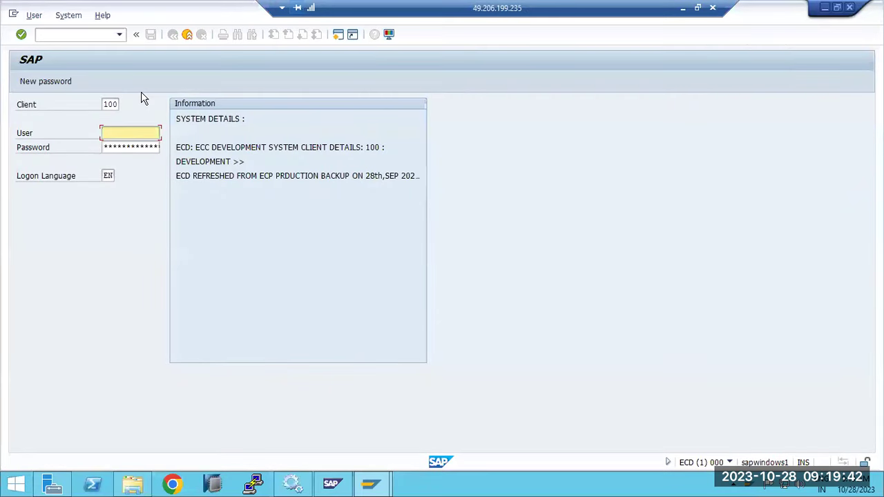
key("shift+Tab")
type("000")
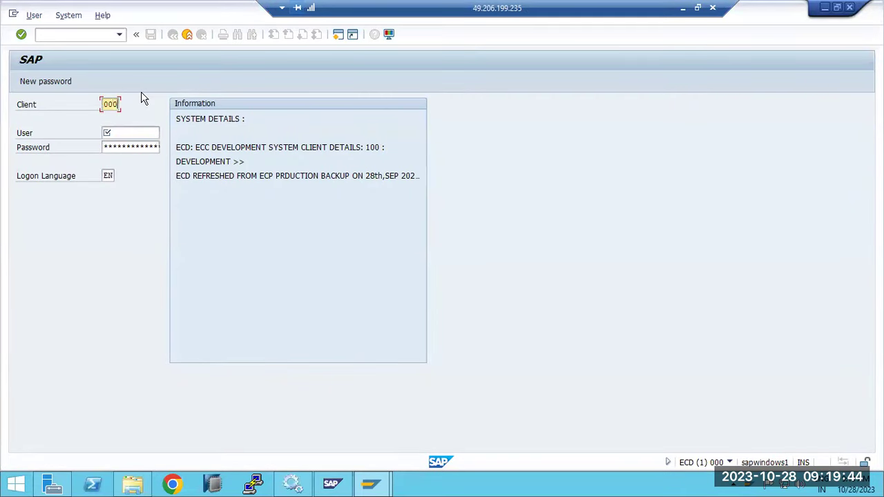
key("Tab")
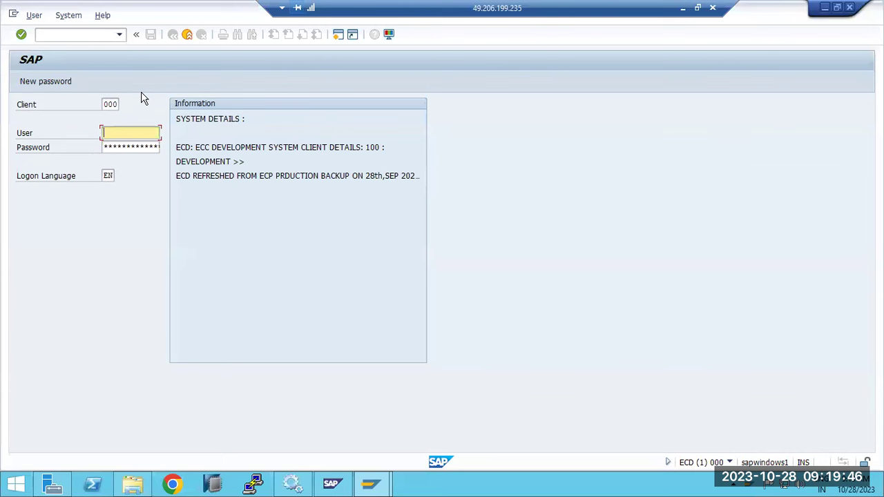
key("Tab")
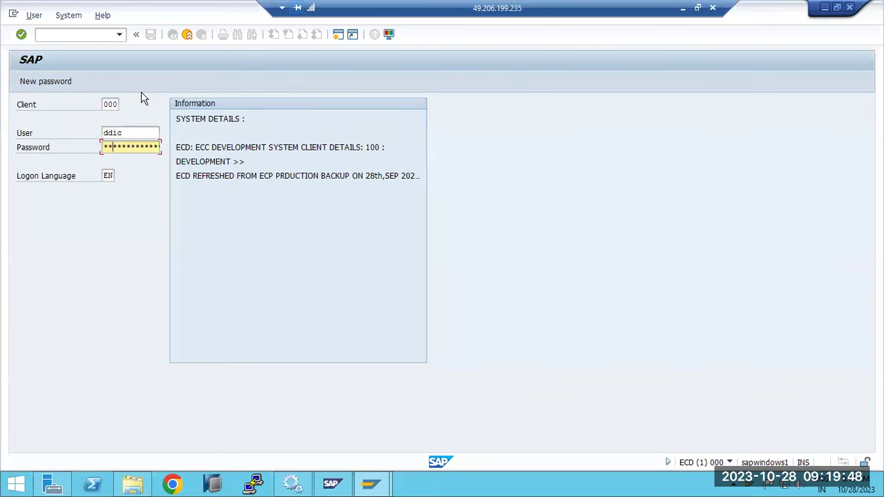
key("Return")
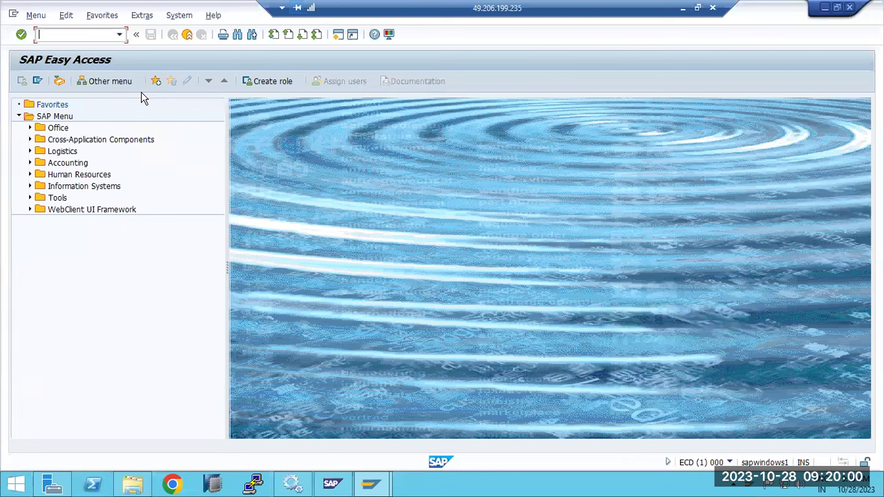
Step: Open the Support Package Manager with transaction SPAM and check the queue's SPAM status
type("m")
key("Return")
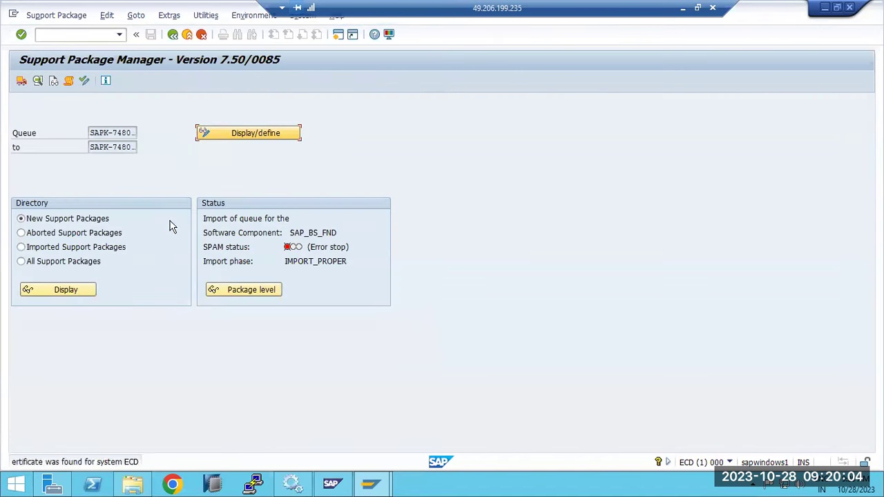
left_click_drag(315, 253, 337, 252)
left_click(323, 251)
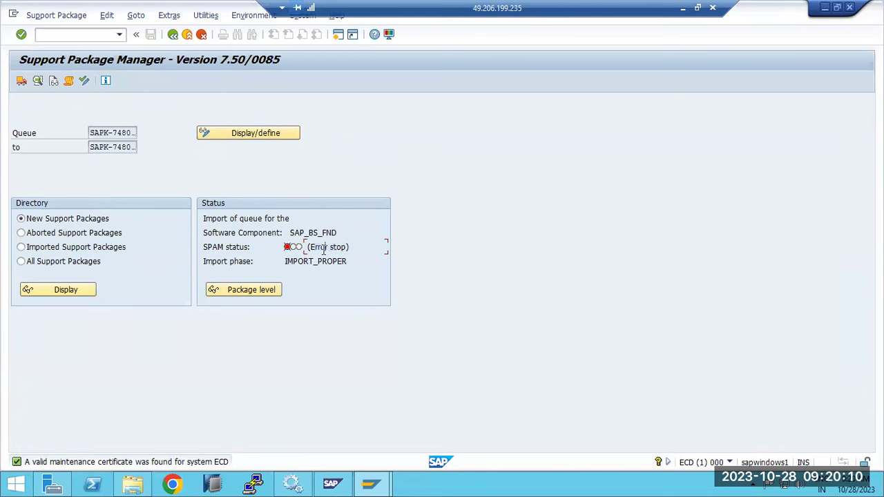
Step: Continue importing the support package queue with Import 2 started in background and Clean Up continued in background
left_click(21, 82)
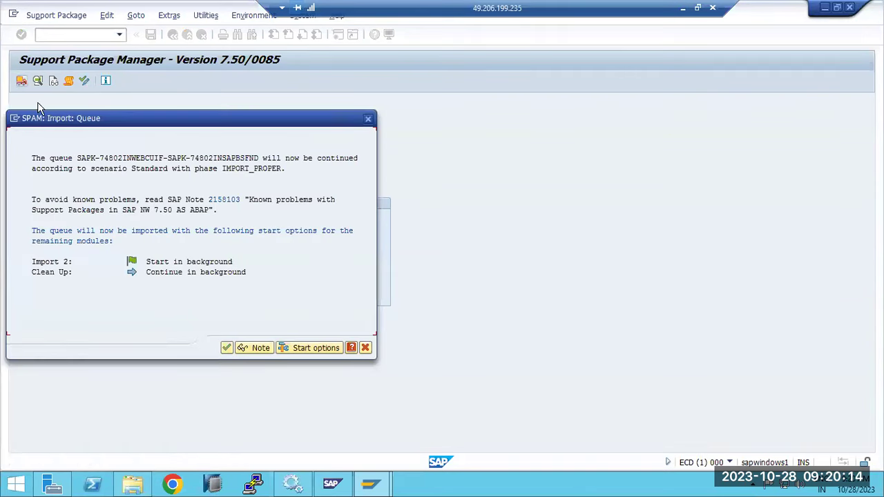
left_click(43, 263)
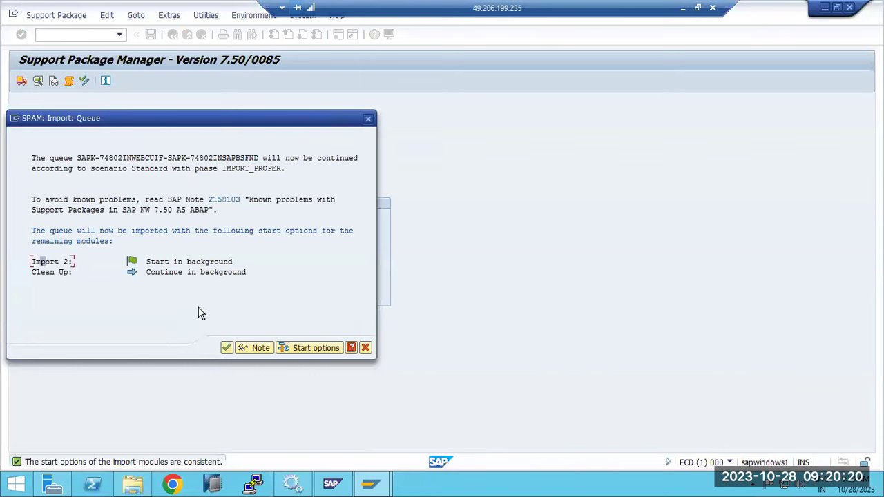
left_click(226, 349)
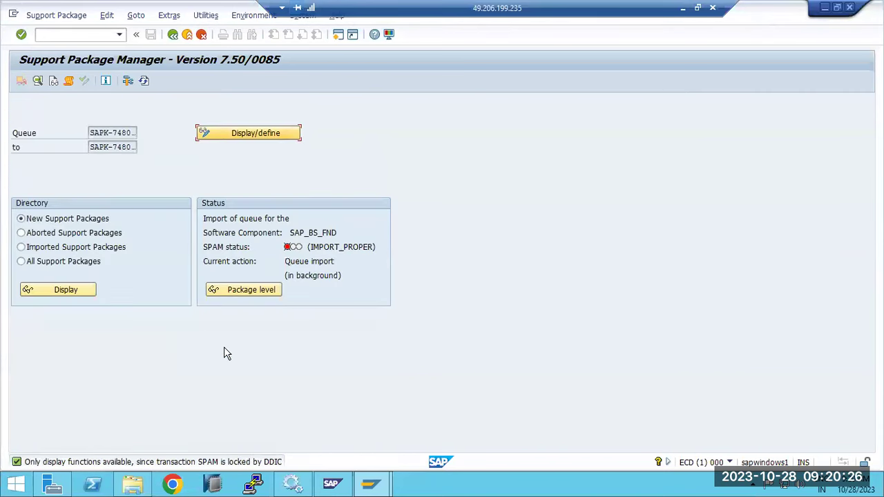
Step: Refresh the Support Package Manager status repeatedly and check the current action of the queue import
left_click(144, 81)
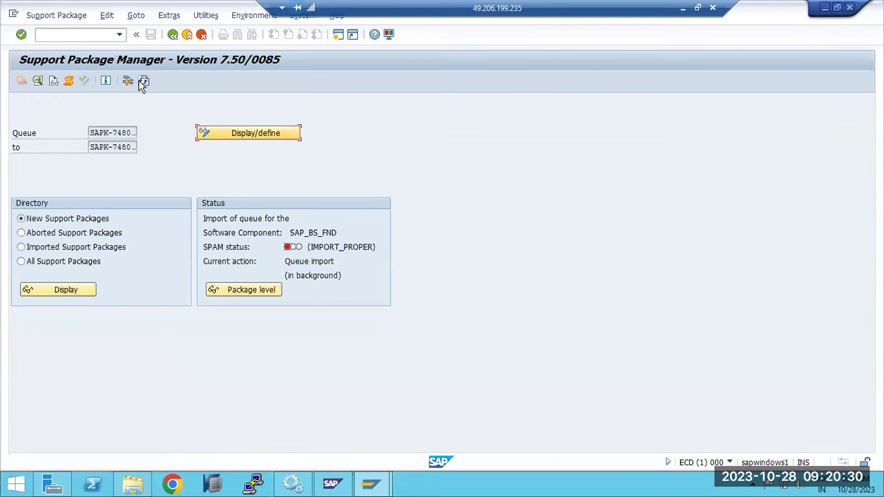
left_click(144, 81)
left_click(144, 81)
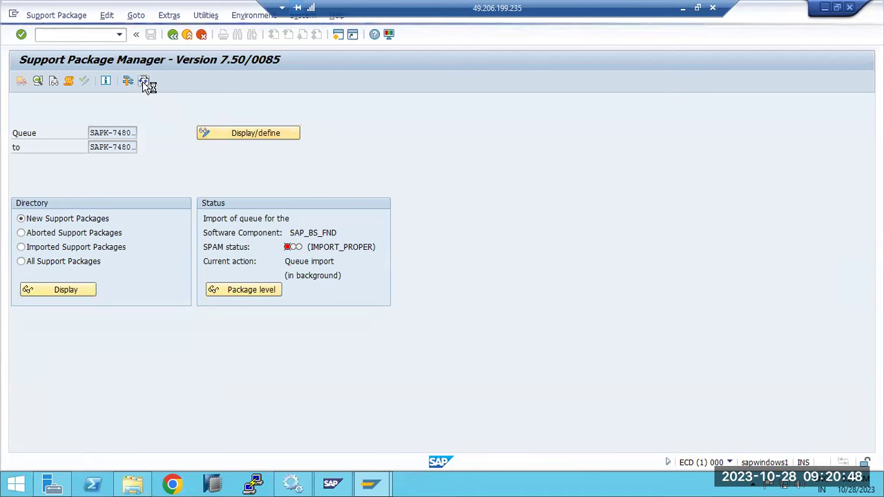
left_click(143, 82)
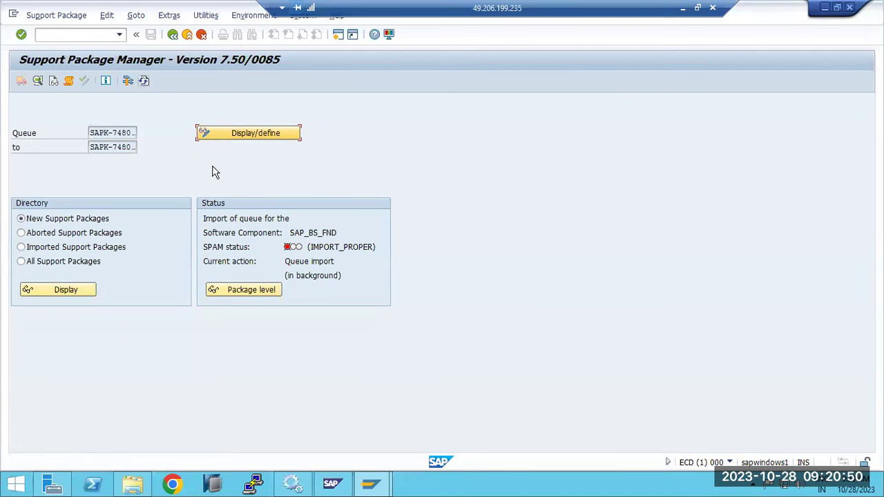
left_click_drag(299, 266, 329, 264)
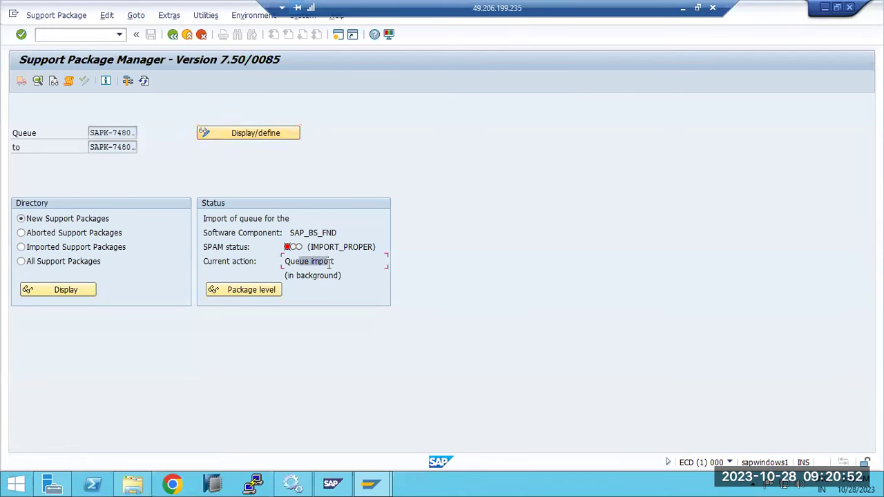
Step: Examine the queue's action log, expanding the background import of 28.10.2023, 09:20:23 down to its IMPORT_PROPER phase
left_click(69, 83)
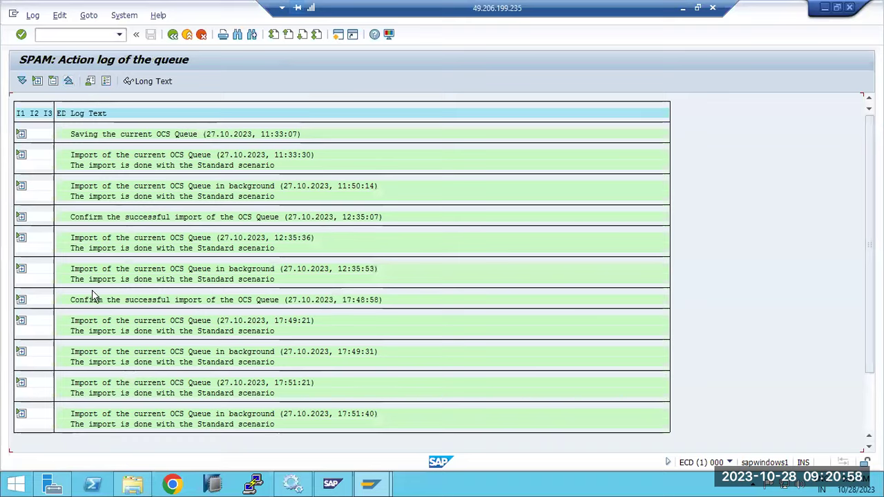
scroll(100, 325, "down", 1)
scroll(100, 324, "down", 3)
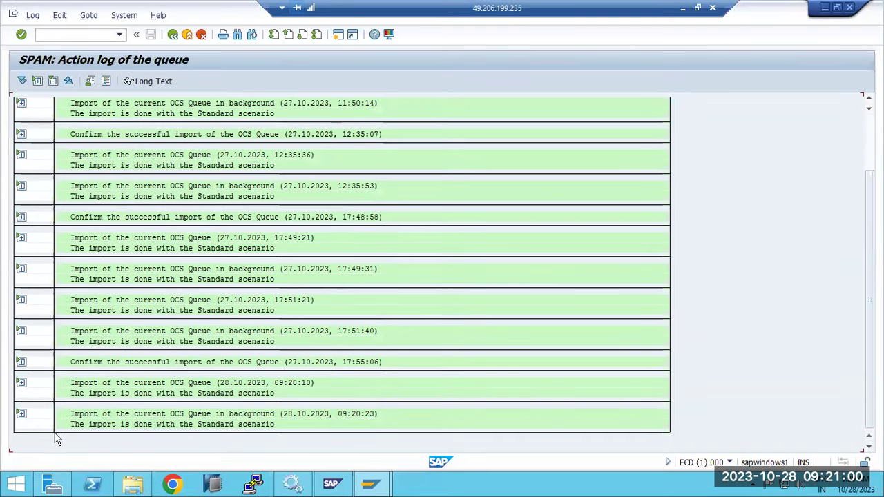
left_click(21, 415)
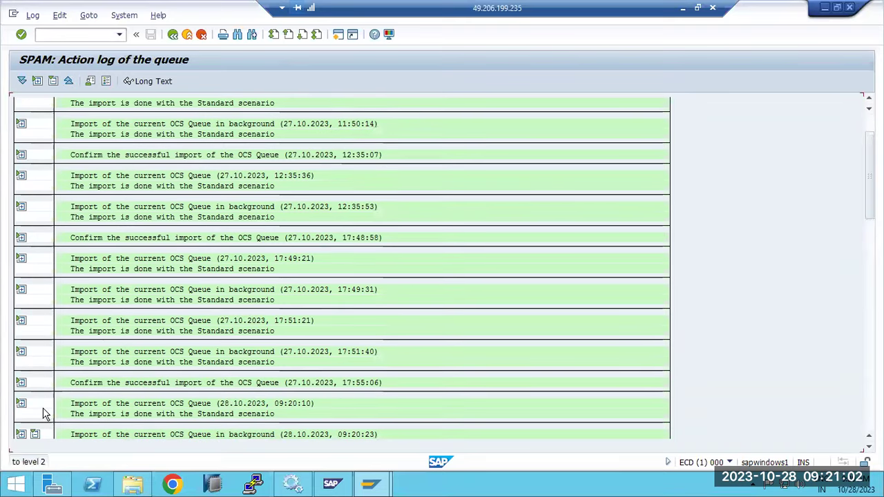
scroll(48, 414, "down", 6)
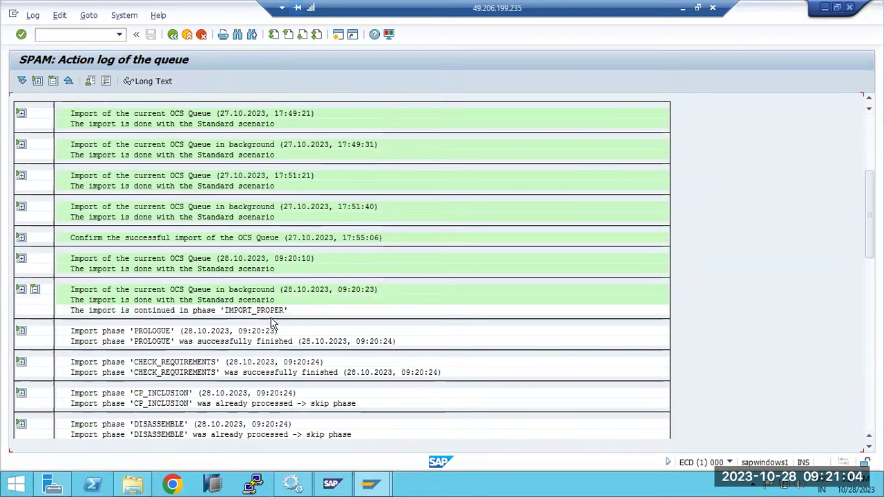
left_click(253, 310)
scroll(730, 371, "down", 2)
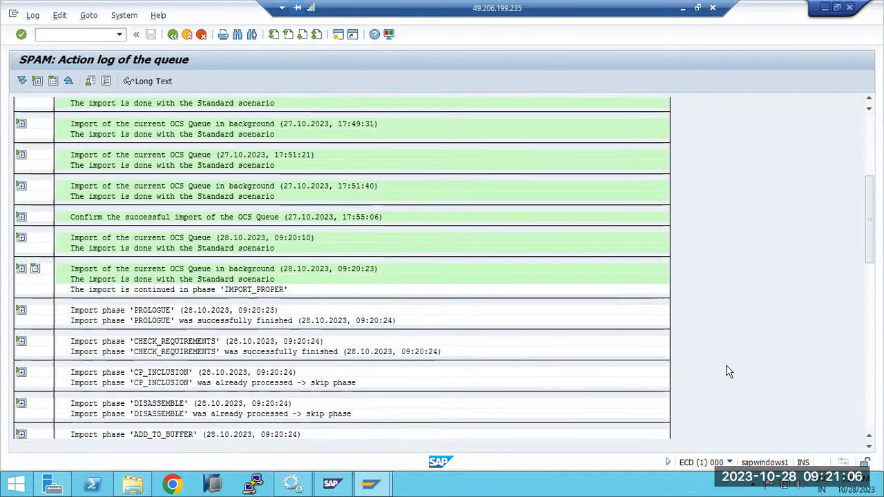
left_click_drag(859, 278, 862, 431)
left_click(20, 424)
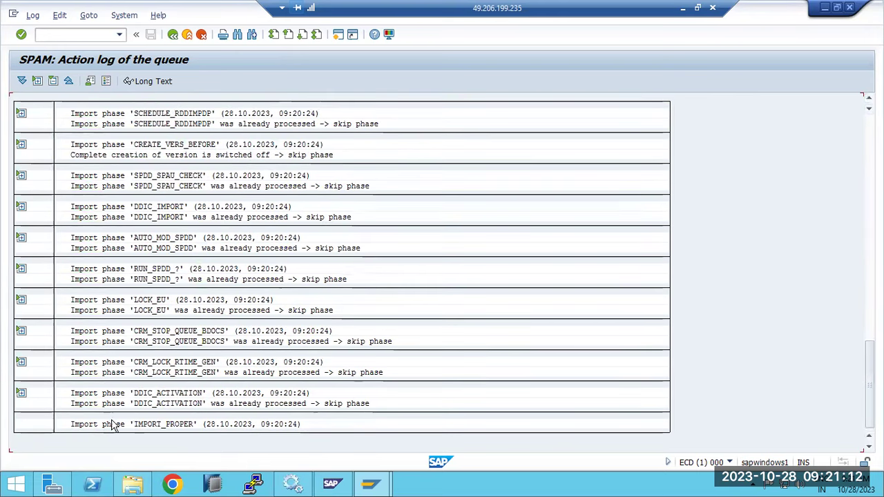
left_click(216, 424)
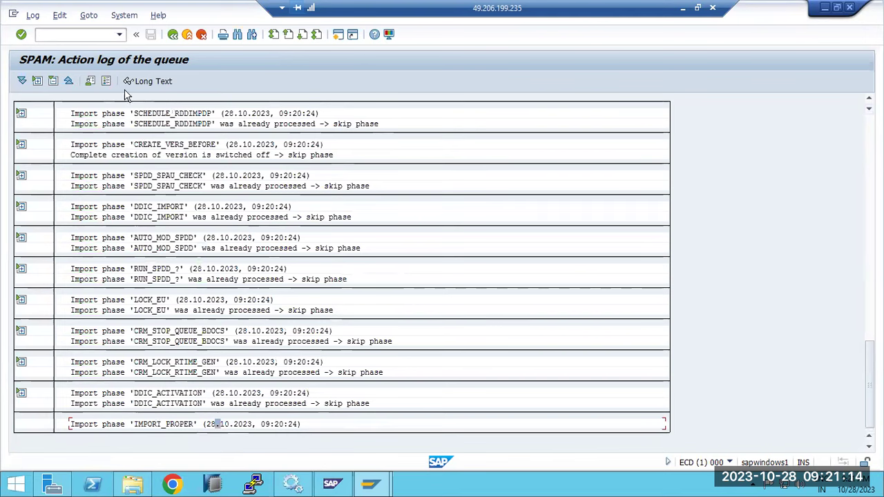
Step: Leave the action log, list today's DDIC background jobs in transaction SM37, and return to SAP Easy Access
left_click(173, 35)
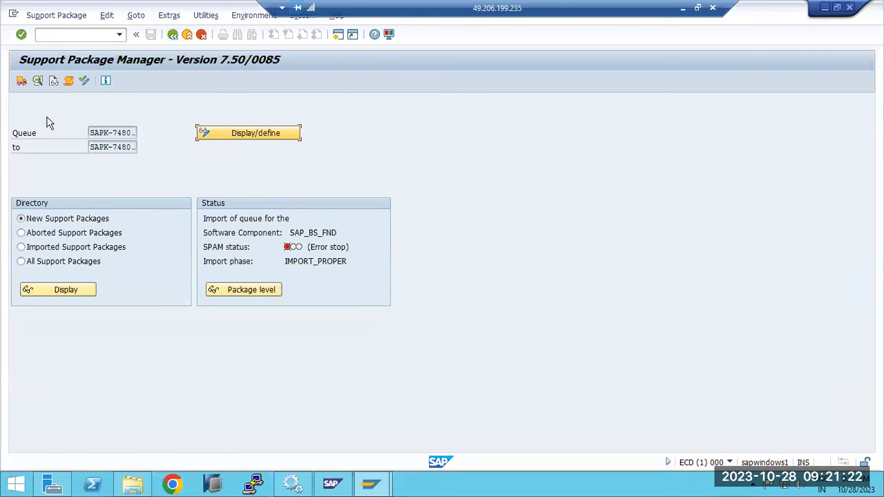
left_click(71, 38)
type("/nsm37")
key("Return")
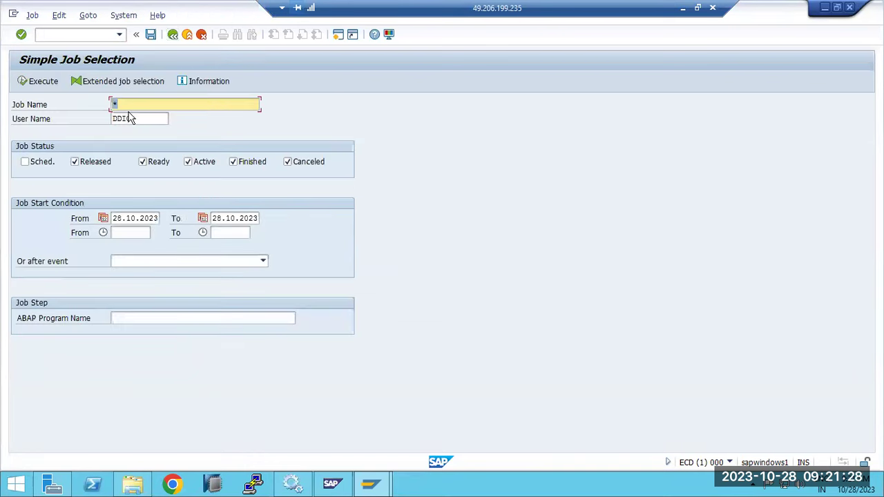
left_click(40, 82)
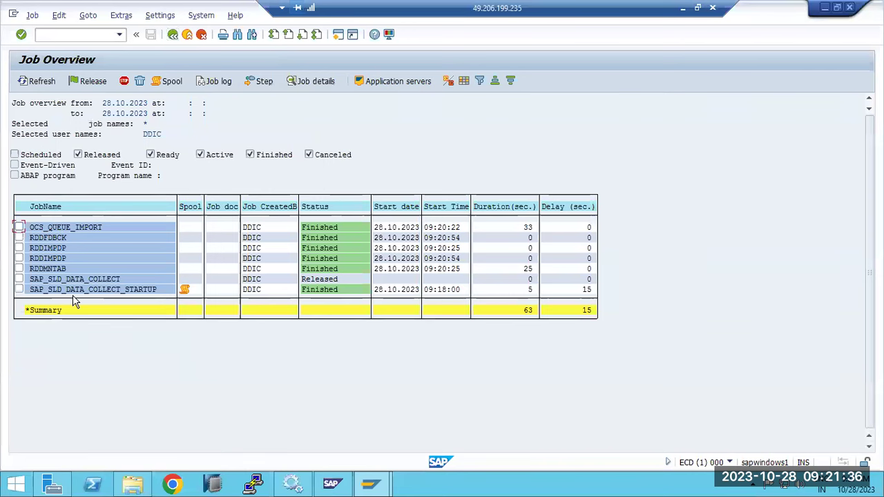
left_click(174, 35)
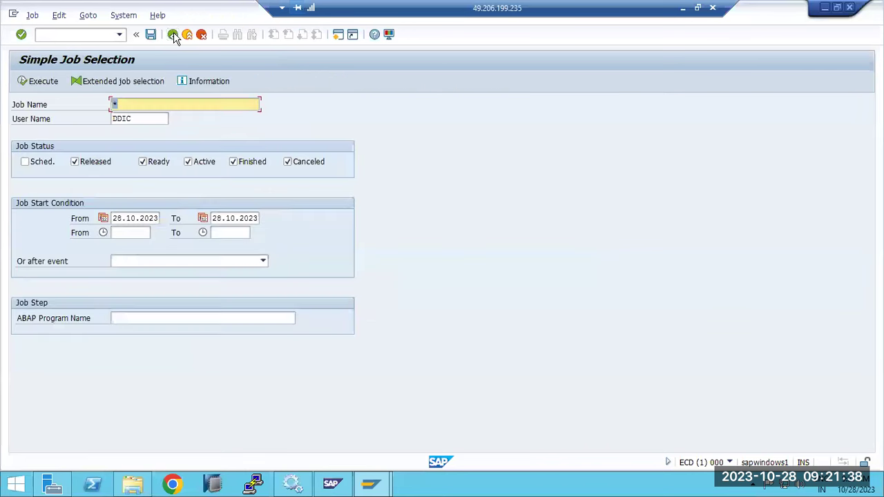
left_click(174, 35)
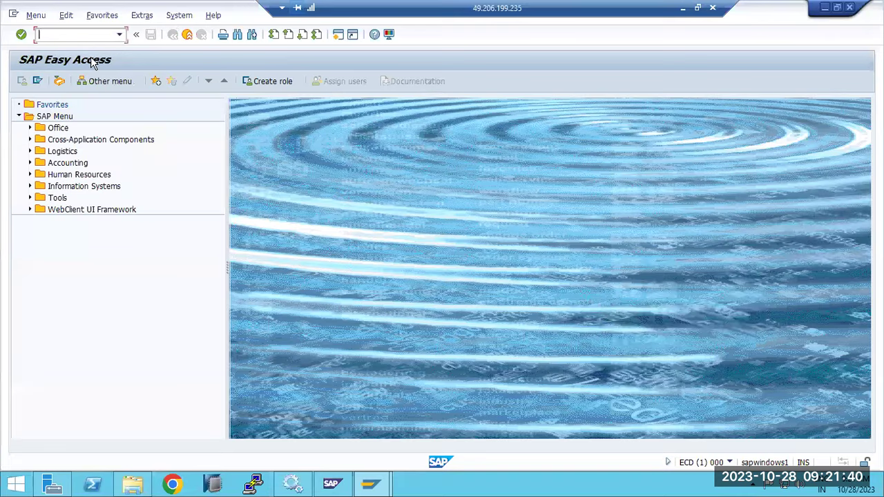
Step: Reopen transaction SPAM and restart the queue import with Import 2 set to start in dialog immediately
type("sp")
key("Return")
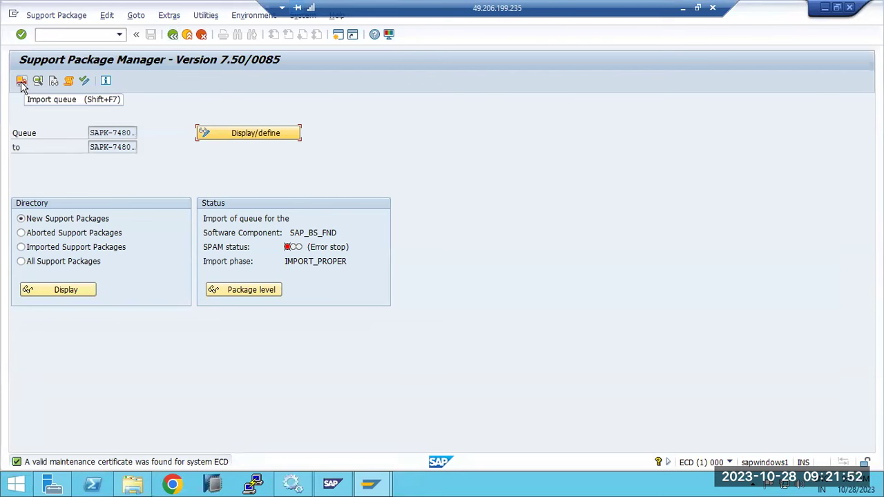
left_click(22, 82)
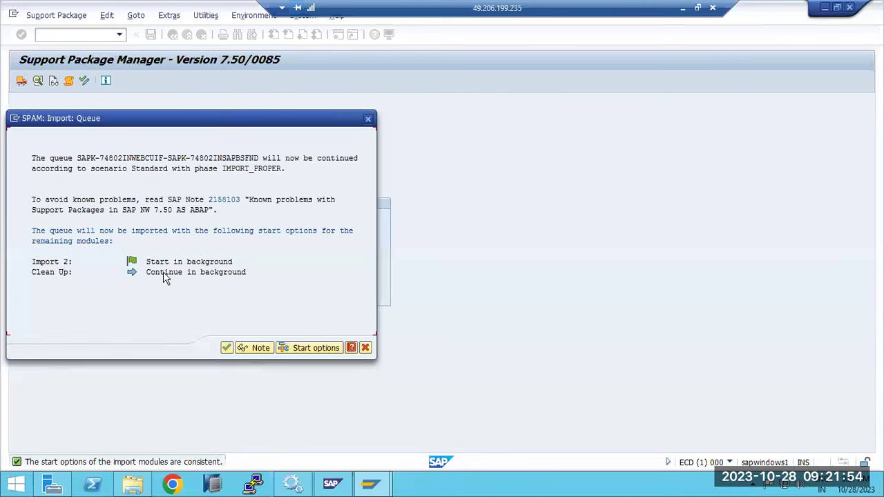
left_click(308, 348)
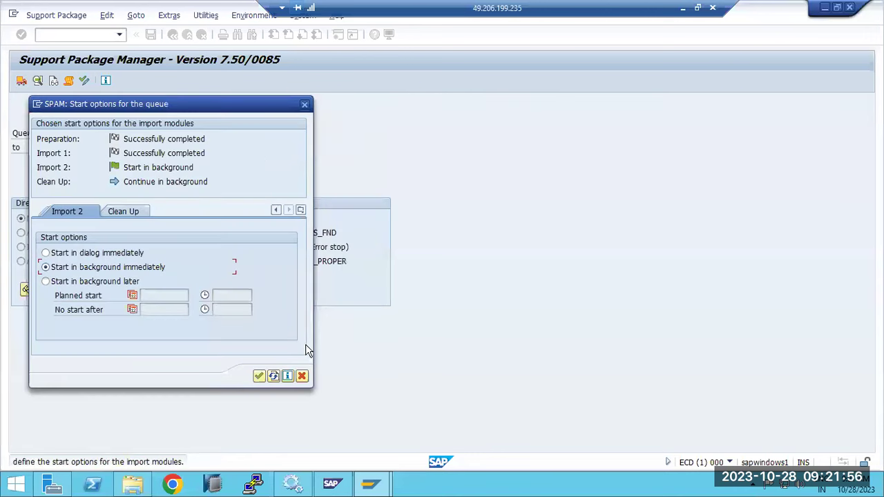
left_click(65, 254)
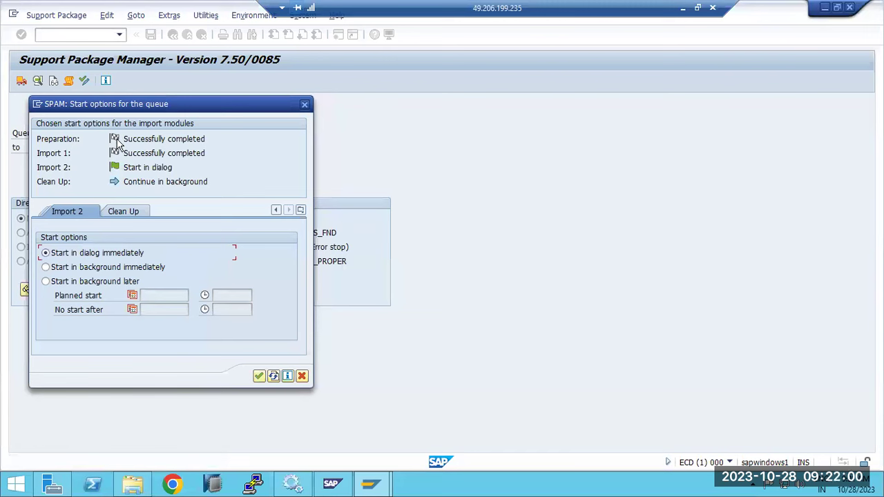
left_click(172, 144)
left_click(259, 376)
left_click(226, 349)
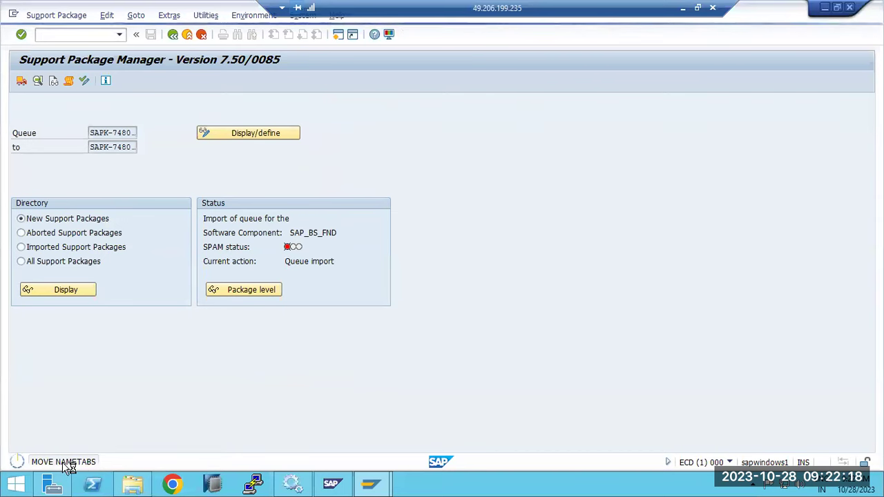
Step: Switch to File Explorer and open the transport log folder C:\usr\sap\trans\log
left_click(134, 485)
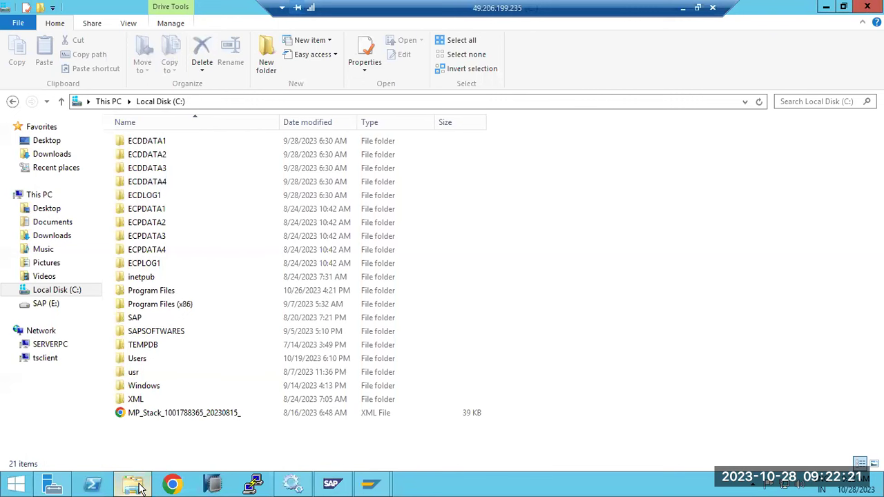
double_click(138, 373)
double_click(125, 146)
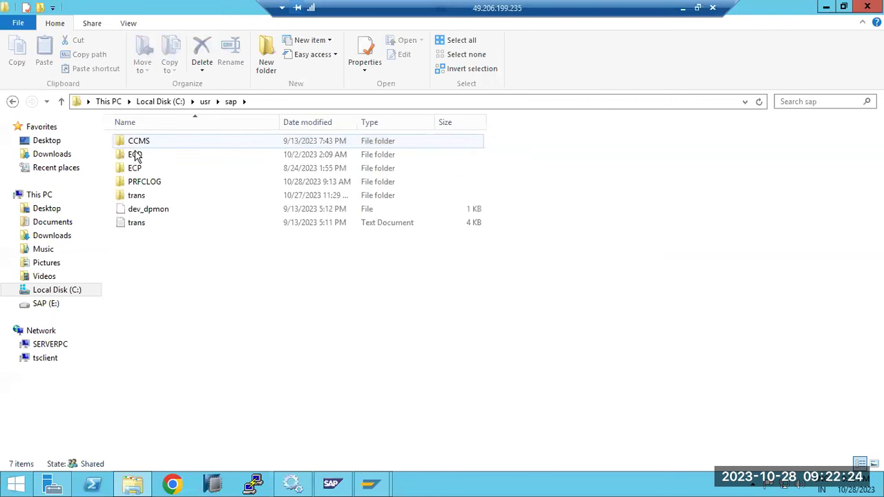
double_click(136, 195)
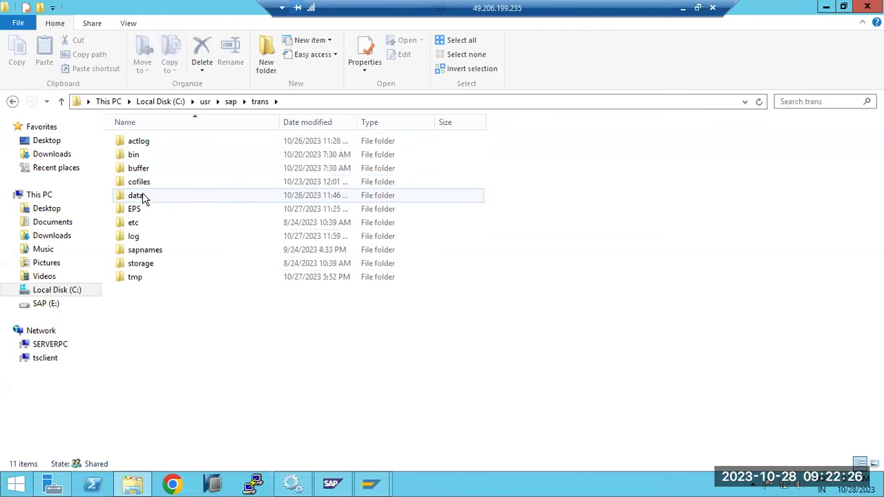
double_click(137, 235)
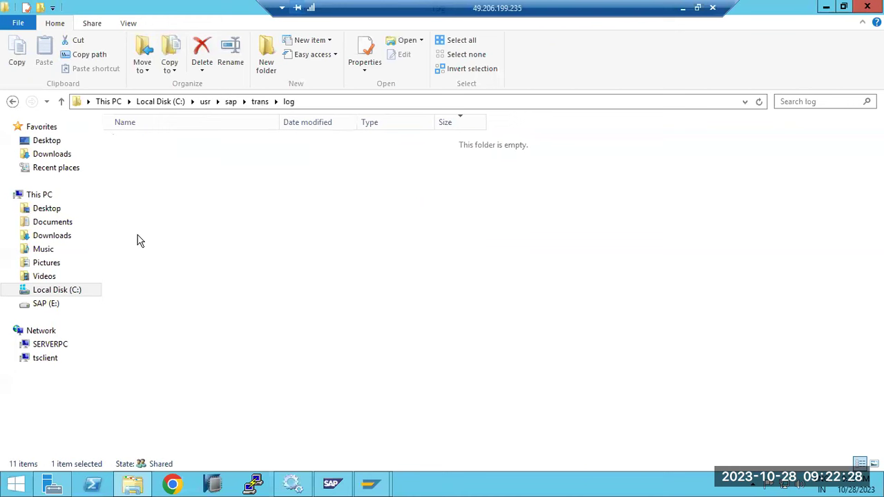
Step: Sort the transport log folder by date modified, open SLOG2343.ECD, and review its latest entries
left_click(299, 125)
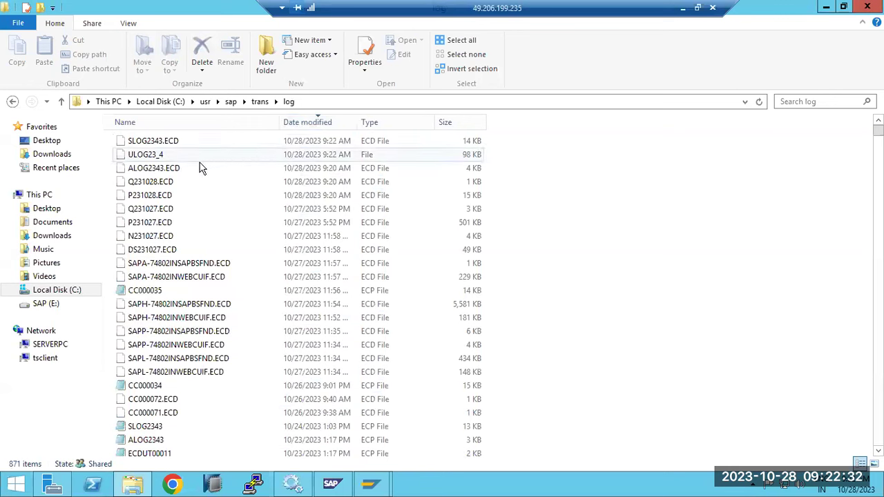
double_click(159, 141)
left_click(343, 183)
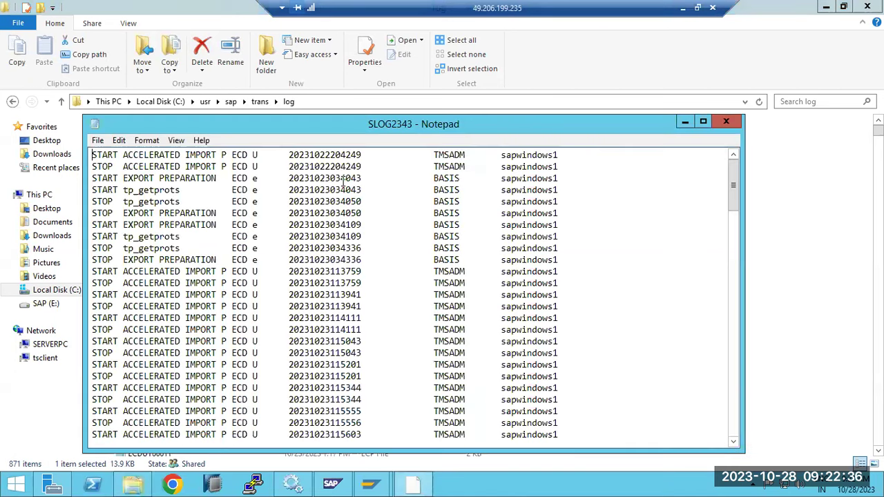
left_click_drag(734, 196, 706, 413)
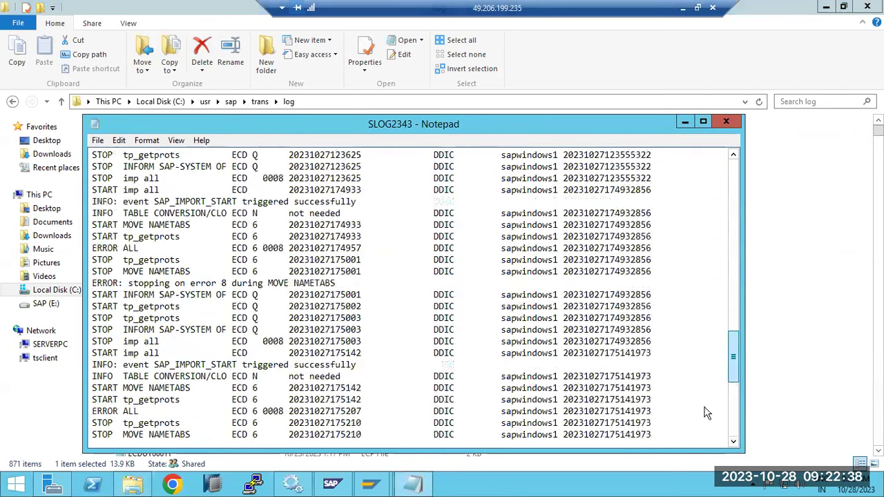
scroll(706, 412, "down", 8)
Step: Switch to SAP and read the SPAM import status message, including the notes on phase IMPORT_PROPER and its log file names
key("alt+Tab")
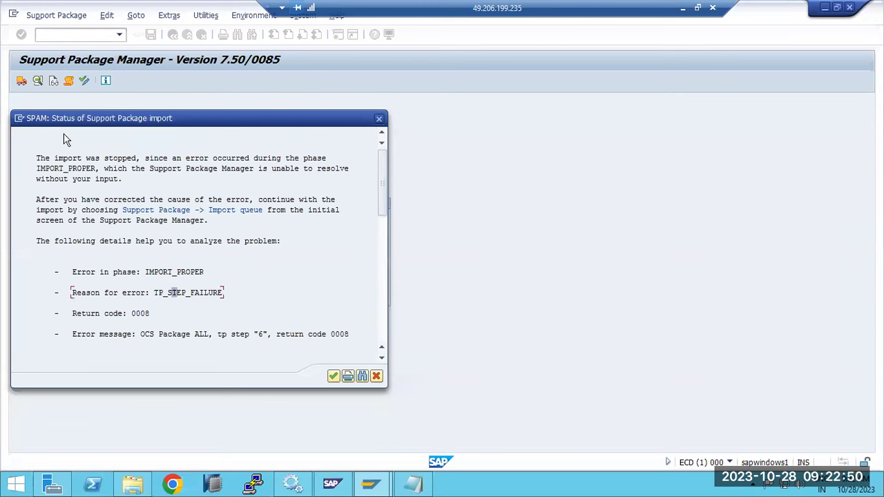
scroll(128, 290, "down", 2)
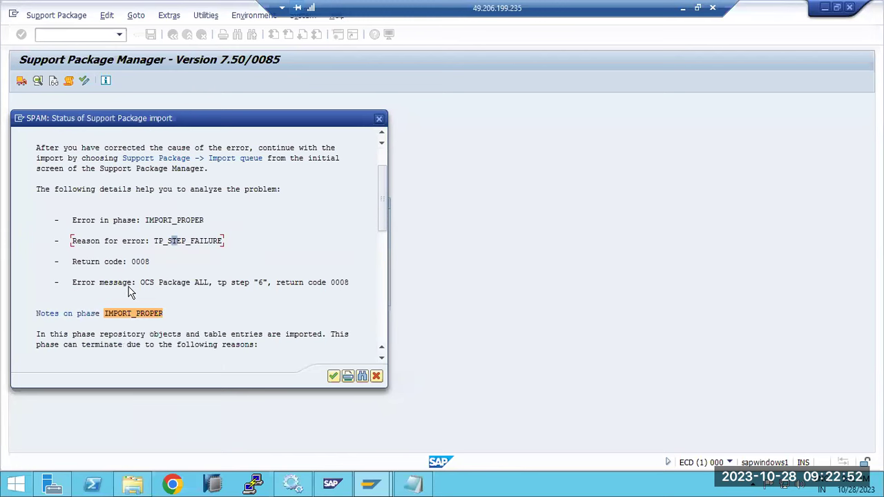
scroll(128, 293, "down", 4)
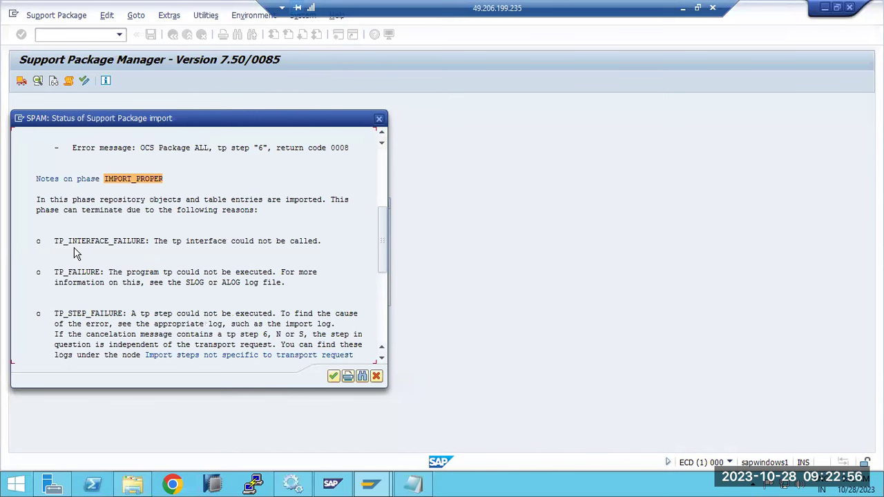
scroll(193, 263, "down", 4)
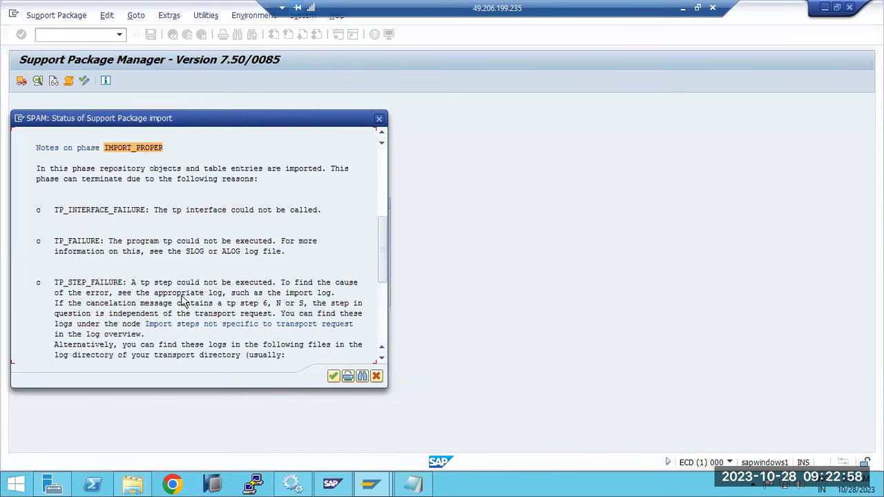
scroll(182, 307, "down", 3)
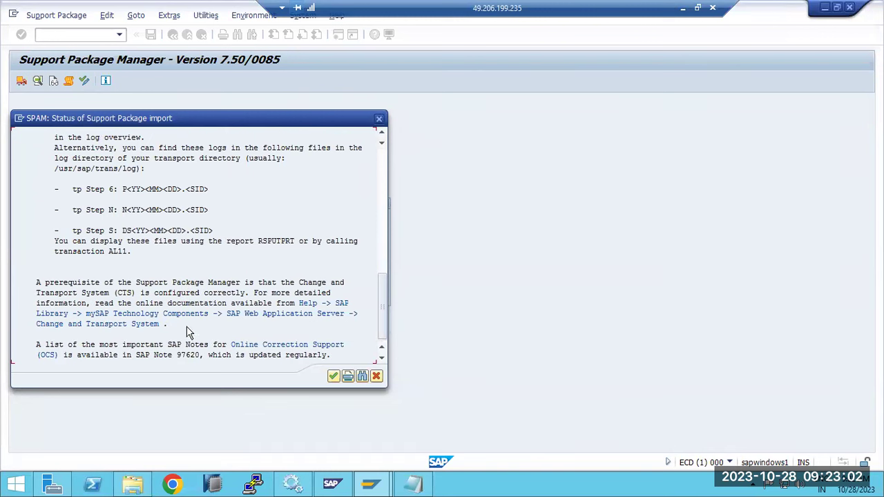
Step: Close the SLOG2343 log in Notepad, return to File Explorer, and refresh the transport log folder
left_click(414, 484)
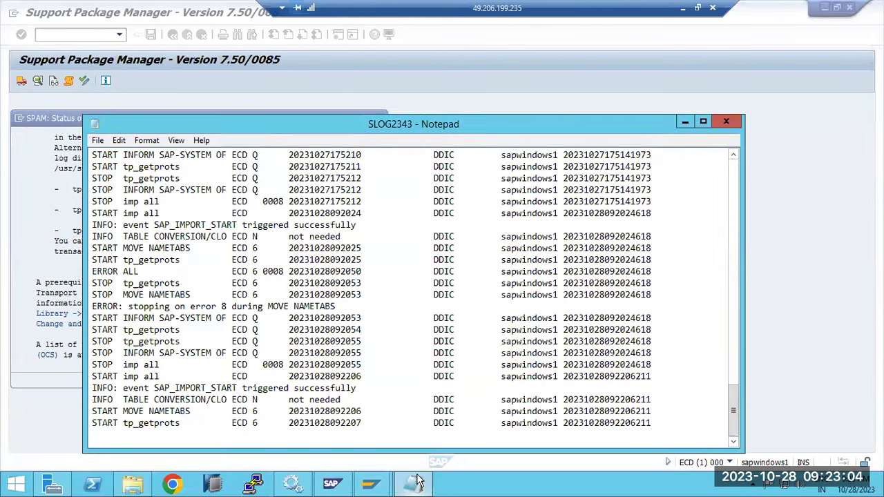
left_click(726, 120)
left_click(133, 484)
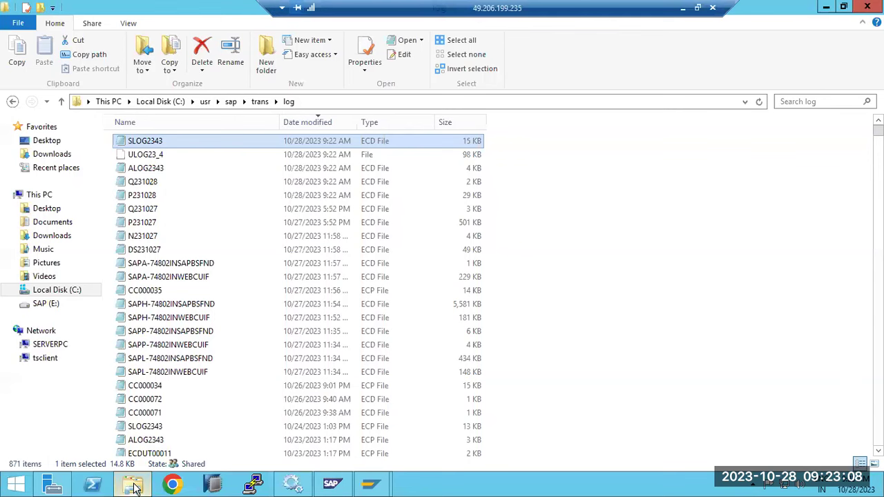
left_click(759, 102)
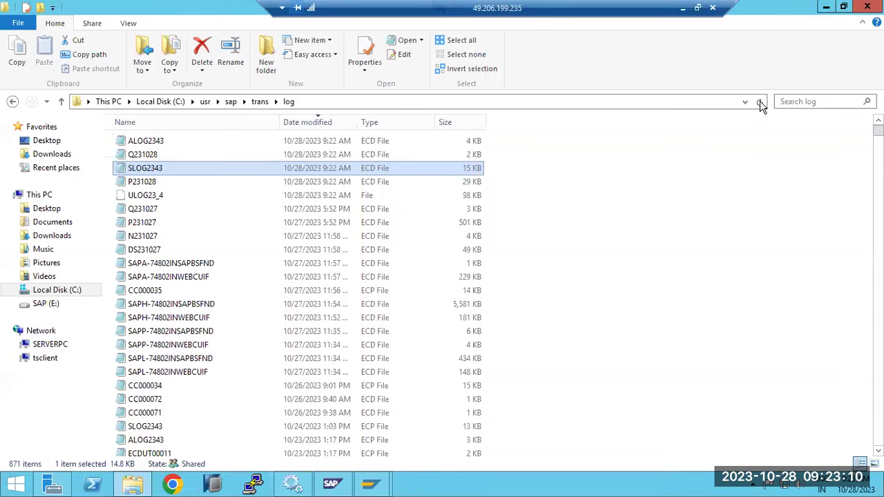
Step: Open the ALOG2343 and Q231028 logs one after the other, check their latest entries, and close them
double_click(173, 142)
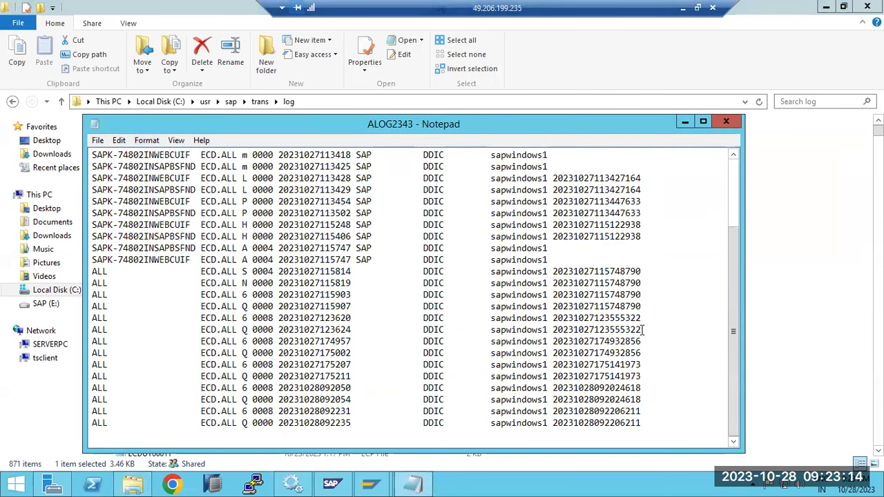
left_click(726, 121)
double_click(160, 154)
scroll(588, 270, "down", 2)
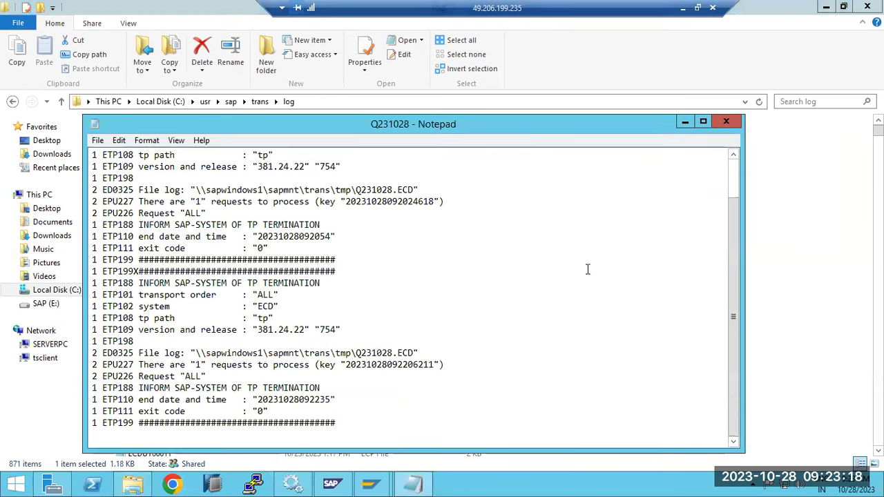
left_click(725, 123)
Step: Reopen the SLOG2343 log, examine the MOVE NAMETABS error and the entries following it at the end, and close it
double_click(131, 167)
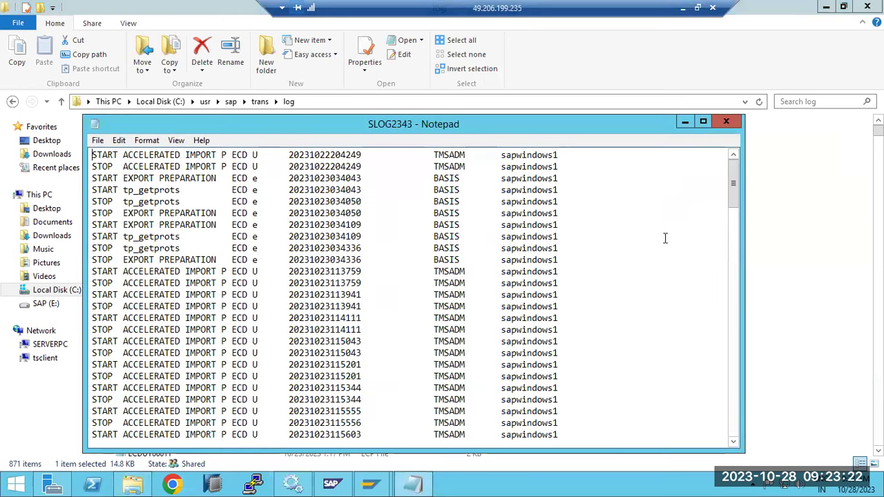
left_click_drag(738, 197, 743, 441)
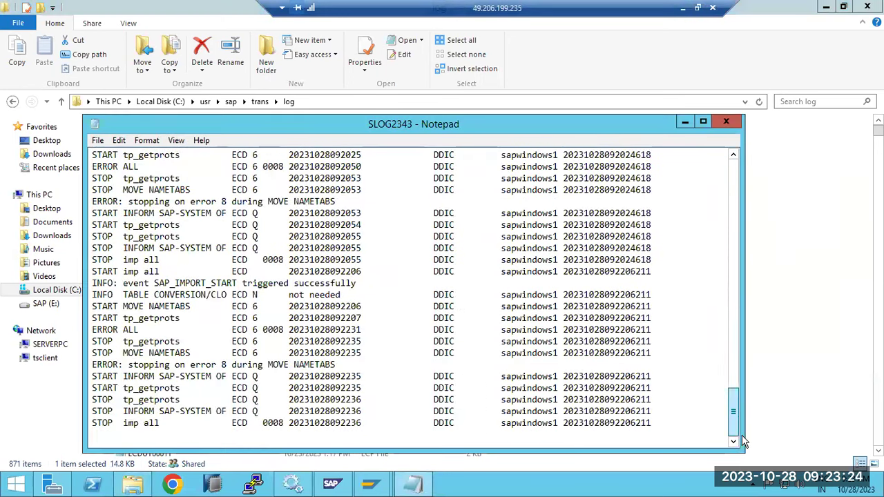
left_click_drag(92, 366, 338, 365)
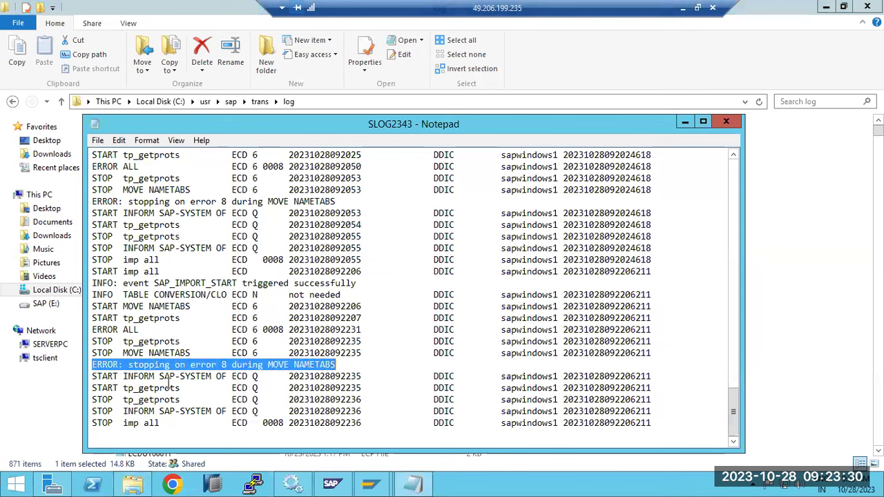
left_click_drag(127, 379, 227, 423)
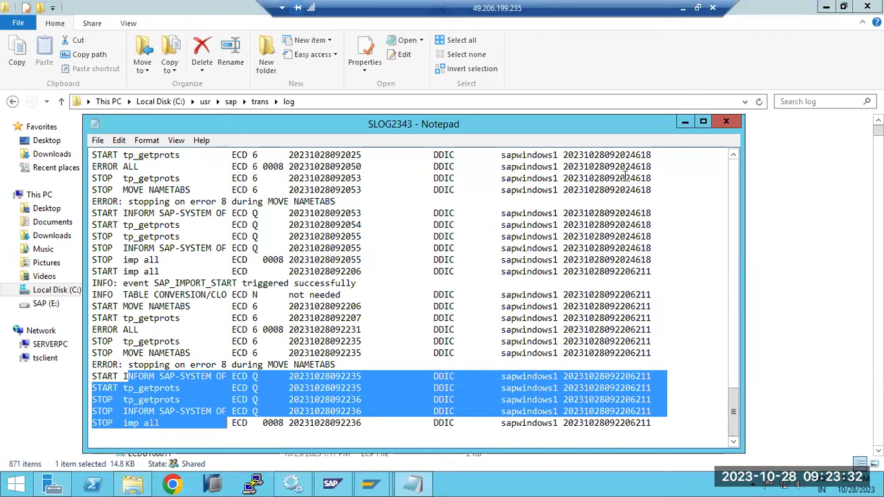
left_click(726, 122)
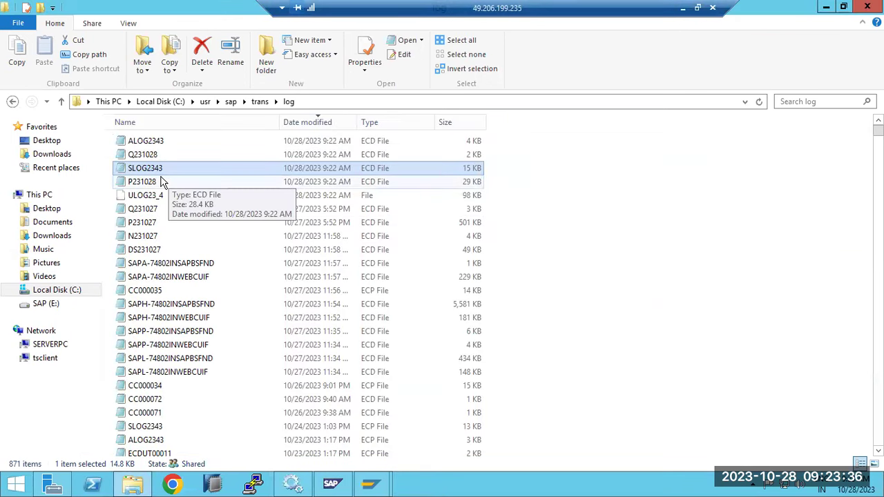
Step: Open the P231028 log and examine the DDL and SQL errors for /SSB/CACHEDATA near its end
double_click(131, 183)
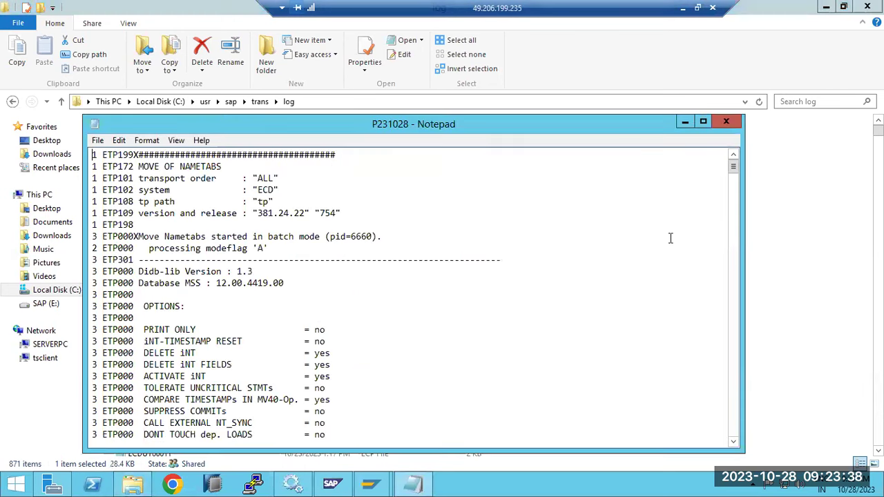
left_click_drag(734, 166, 736, 461)
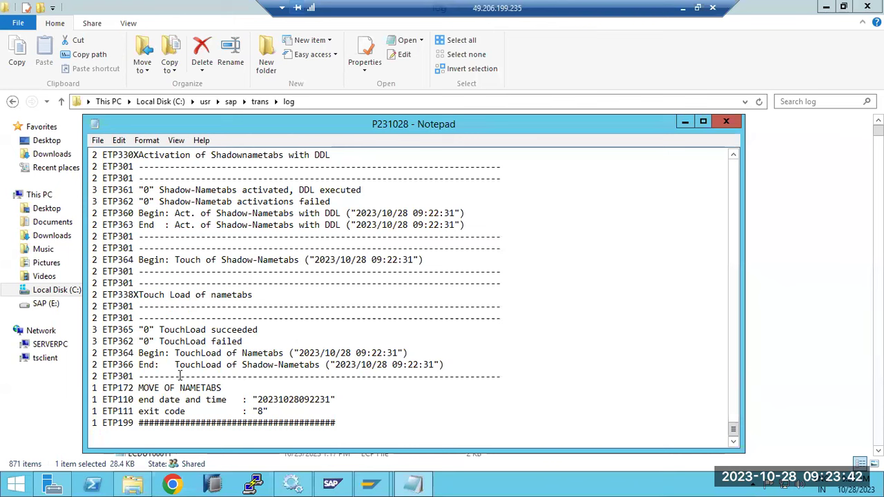
left_click_drag(175, 366, 275, 362)
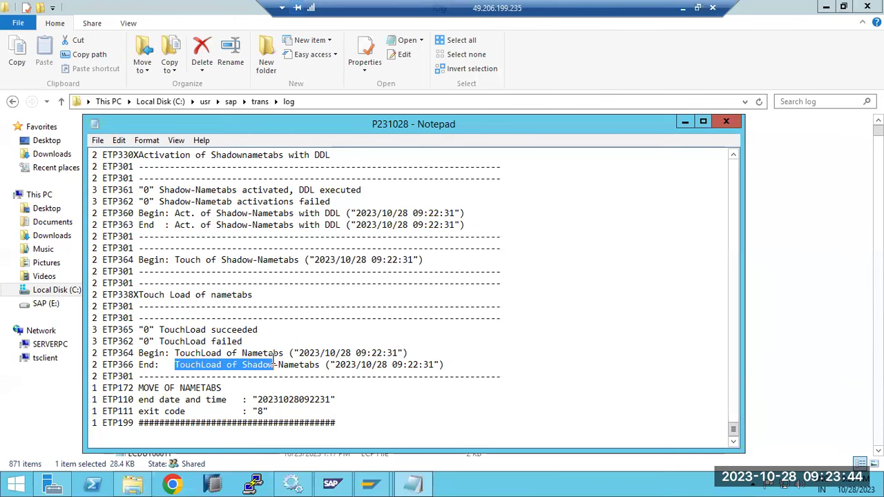
scroll(274, 361, "up", 9)
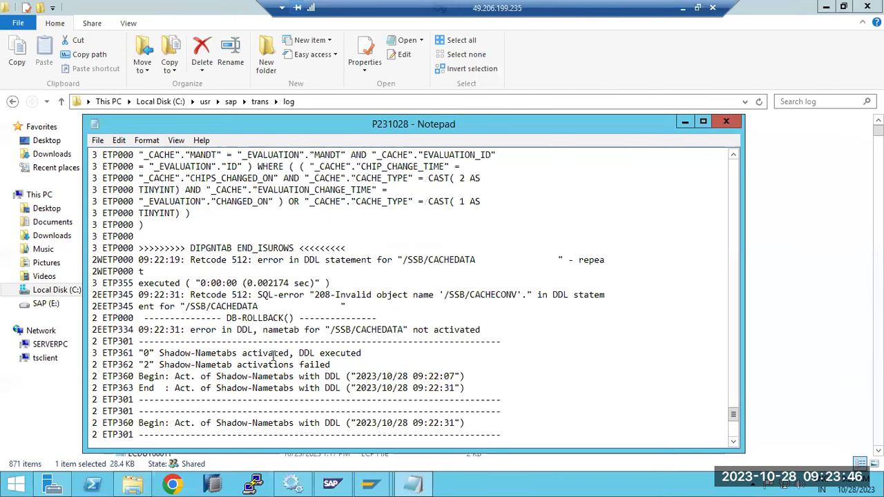
left_click_drag(217, 260, 318, 260)
left_click_drag(195, 295, 458, 304)
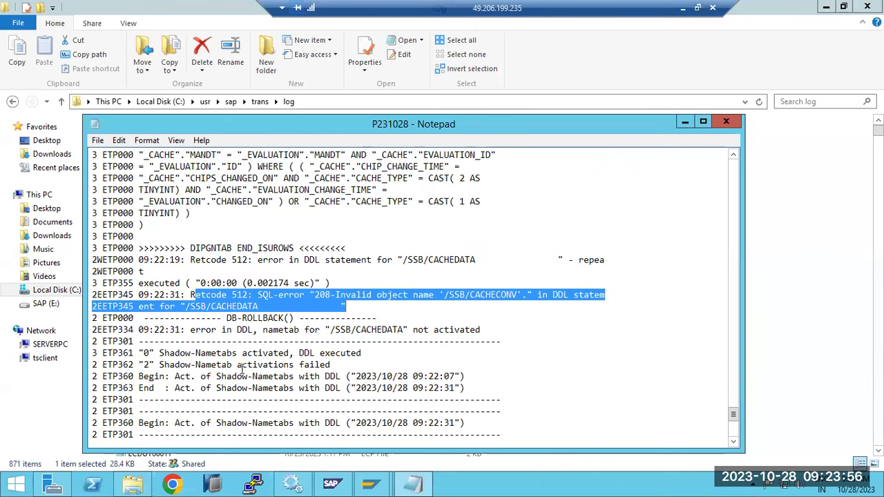
Step: Examine the earlier /SSB/CACHECONV SQL error and the preceding nametab activation entries in the P231028 log, then close it
scroll(257, 360, "up", 13)
scroll(257, 360, "up", 1)
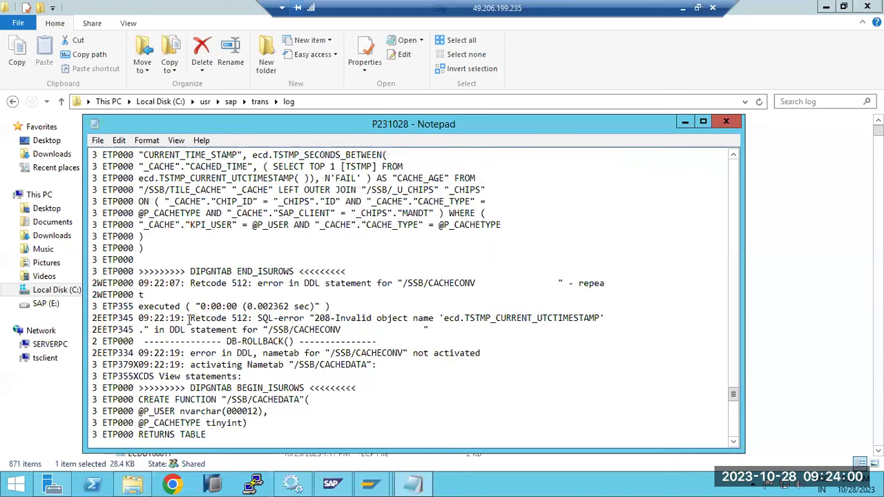
left_click_drag(190, 318, 608, 317)
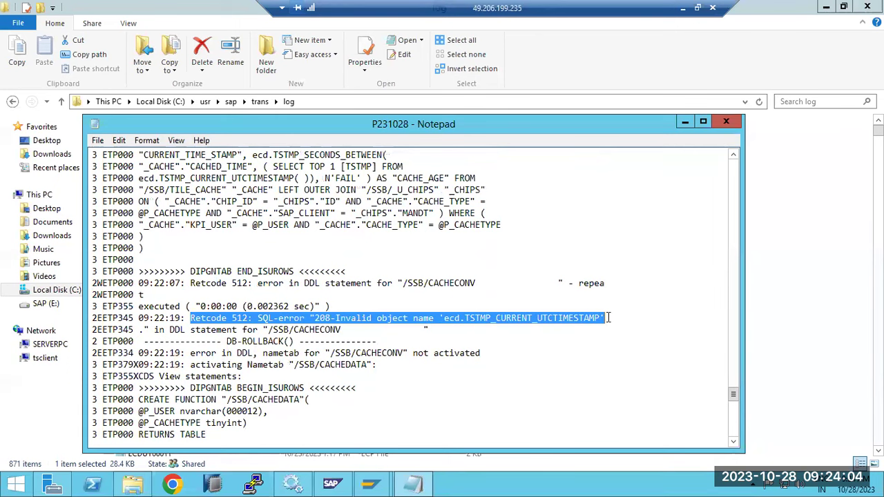
scroll(579, 319, "up", 10)
scroll(574, 319, "up", 5)
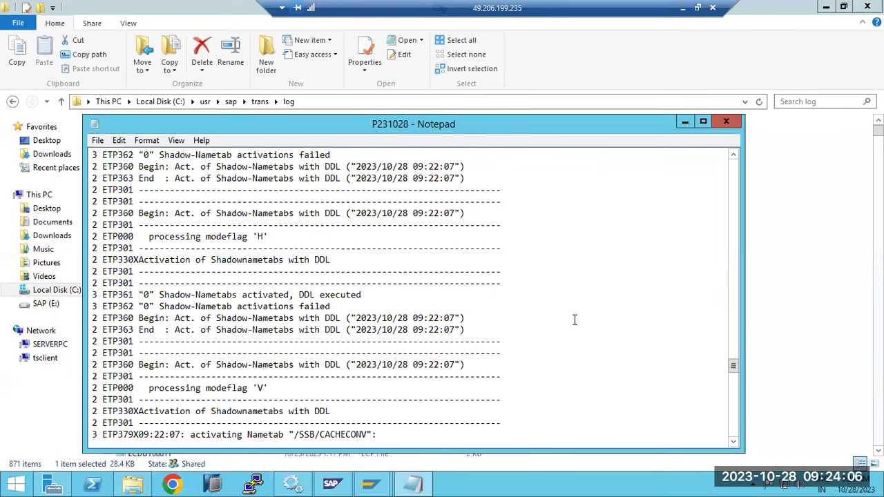
scroll(574, 319, "up", 5)
scroll(574, 319, "up", 5)
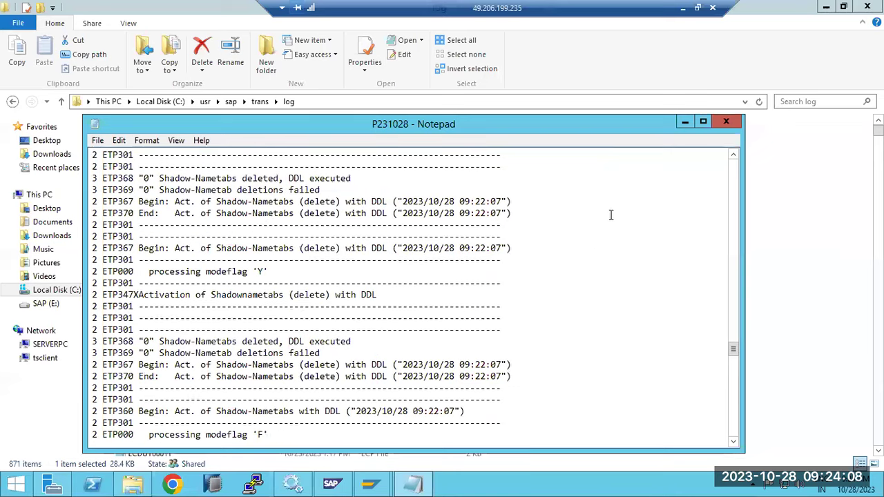
left_click(722, 124)
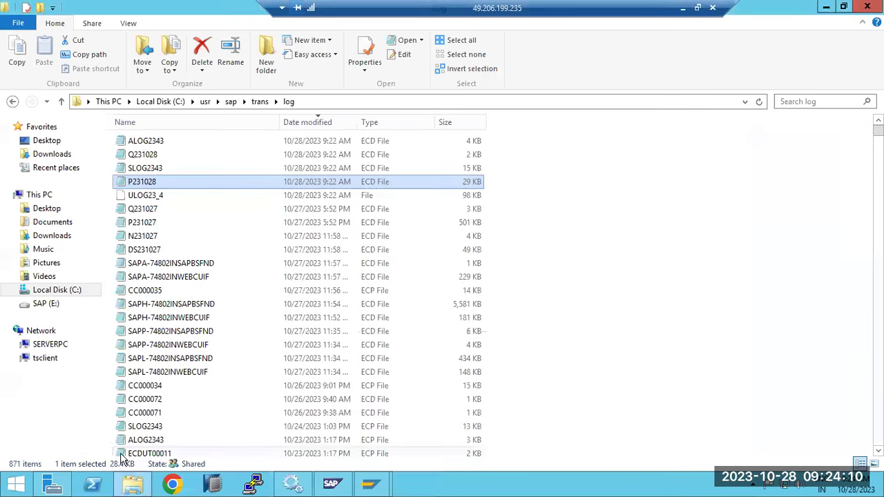
Step: Switch back to the SAP Support Package Manager window and close the import status message
mouse_move(352, 486)
left_click(401, 450)
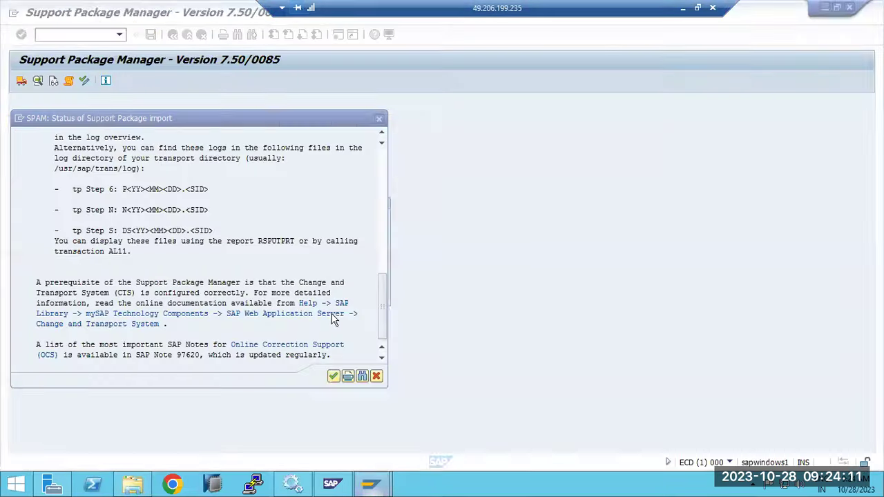
left_click(334, 377)
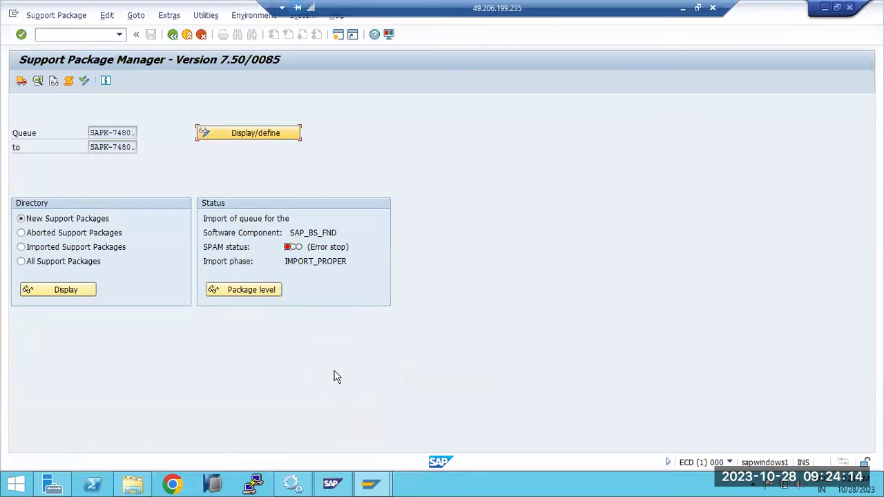
Step: Open the STMS import overview, refresh it, open and refresh the ECD import queue, and select request SAPK-74802INSAPBSFND
left_click(77, 32)
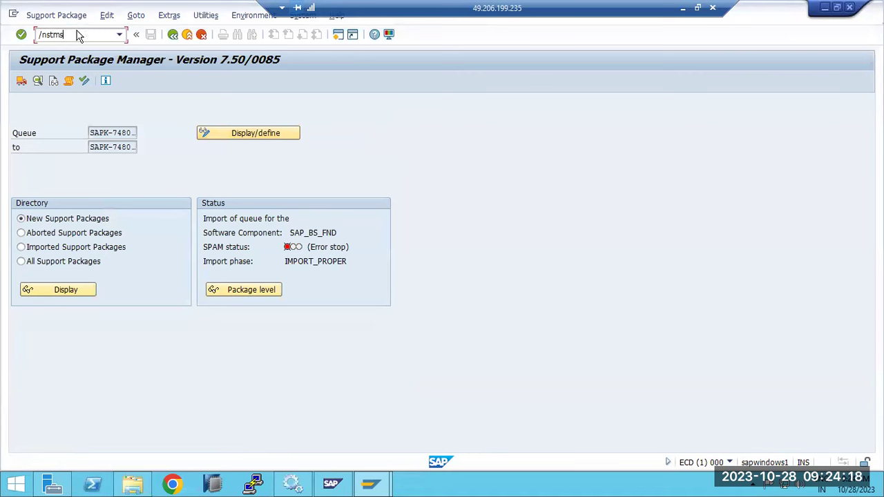
key("Return")
left_click(20, 82)
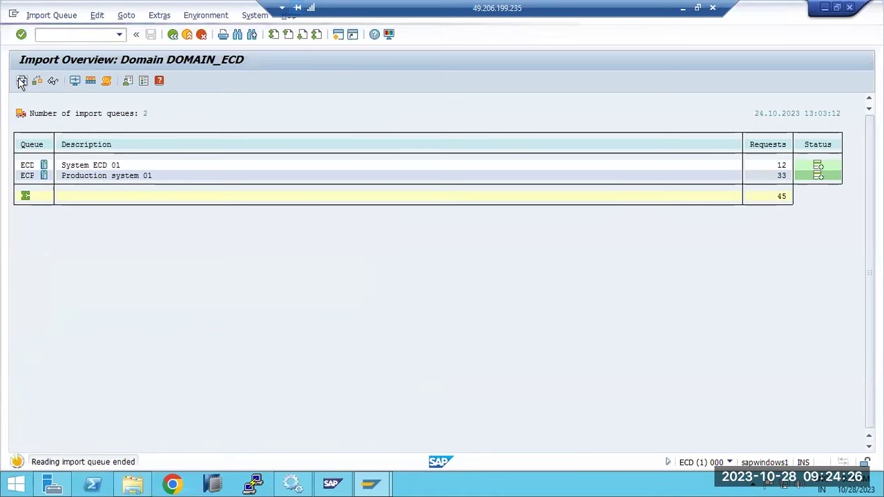
double_click(27, 168)
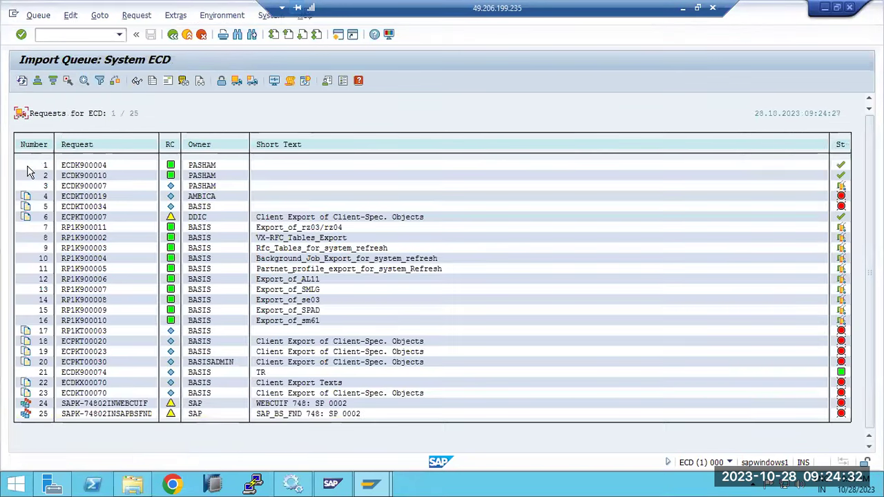
left_click(23, 81)
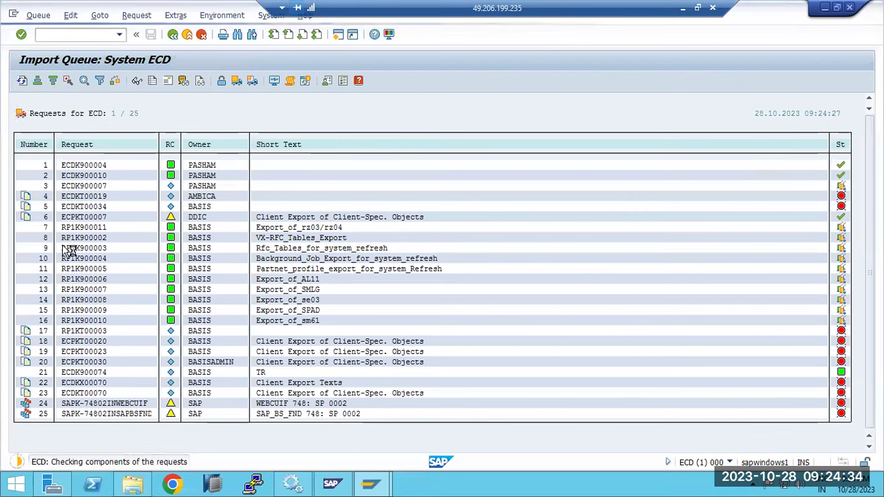
left_click(121, 411)
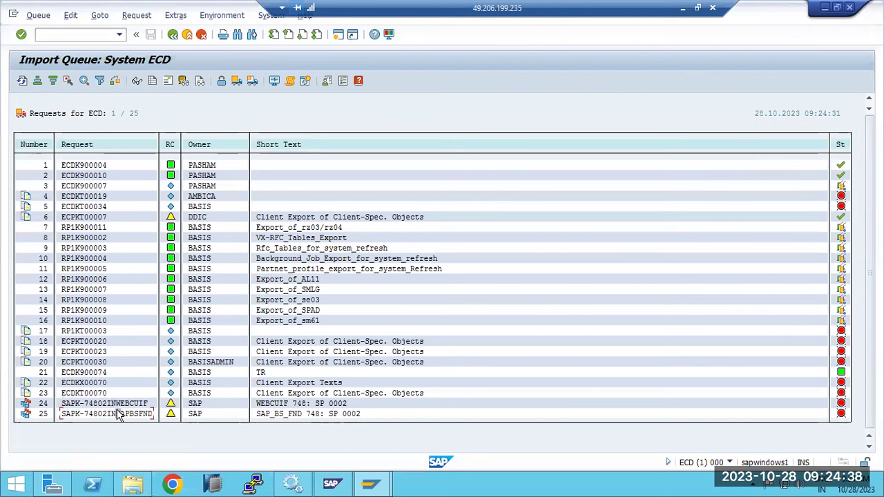
Step: Examine the transport log overview of request SAPK-74802INSAPBSFND, refresh it, and return to the ECD import queue
left_click(131, 414)
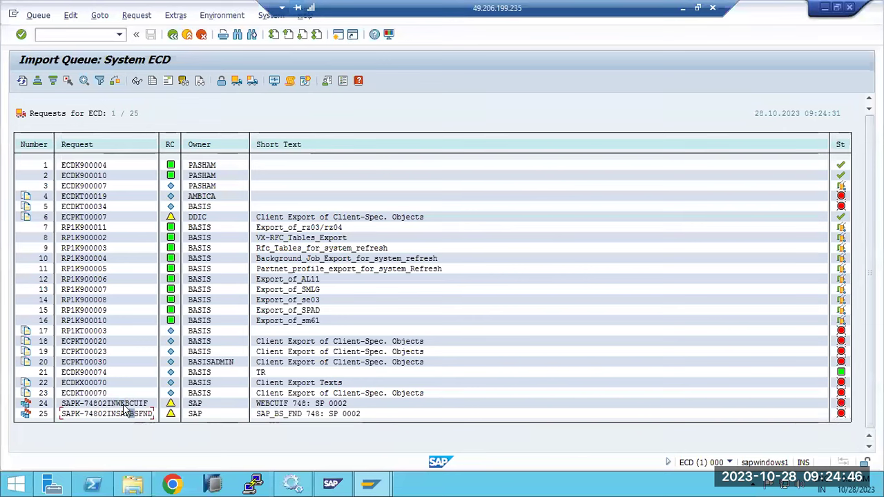
left_click(132, 414)
left_click(199, 81)
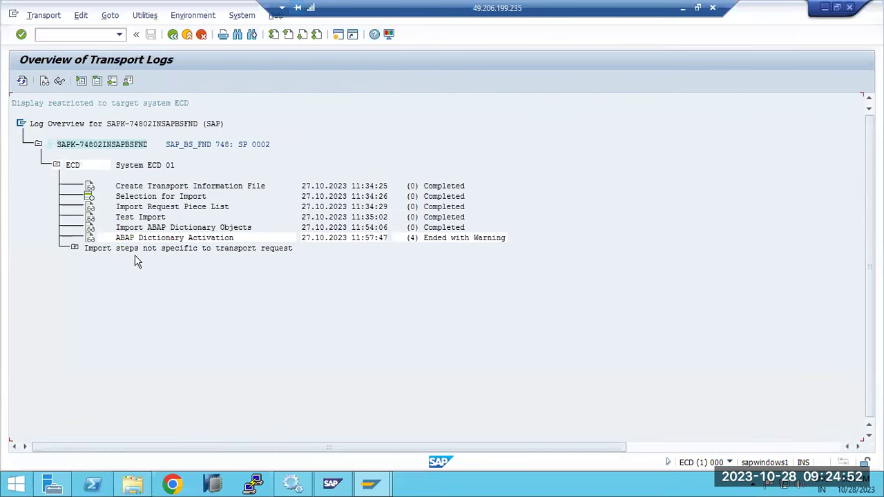
left_click(21, 81)
left_click(23, 81)
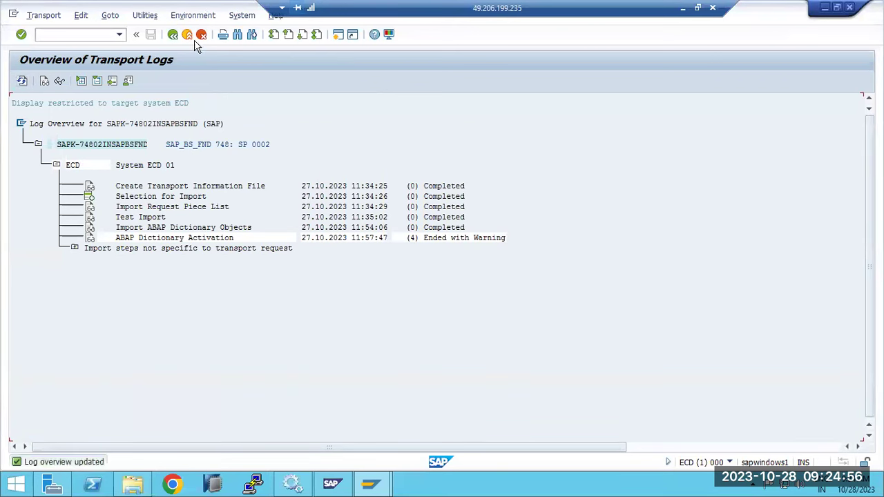
left_click(172, 35)
Step: Open the tp System Log for ECD, examine its most recent entries, and return to the import queue
left_click(100, 15)
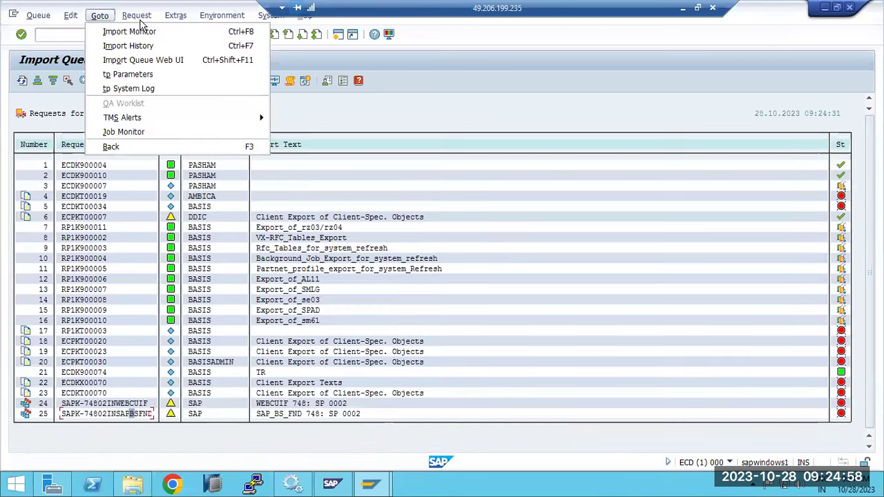
left_click(129, 88)
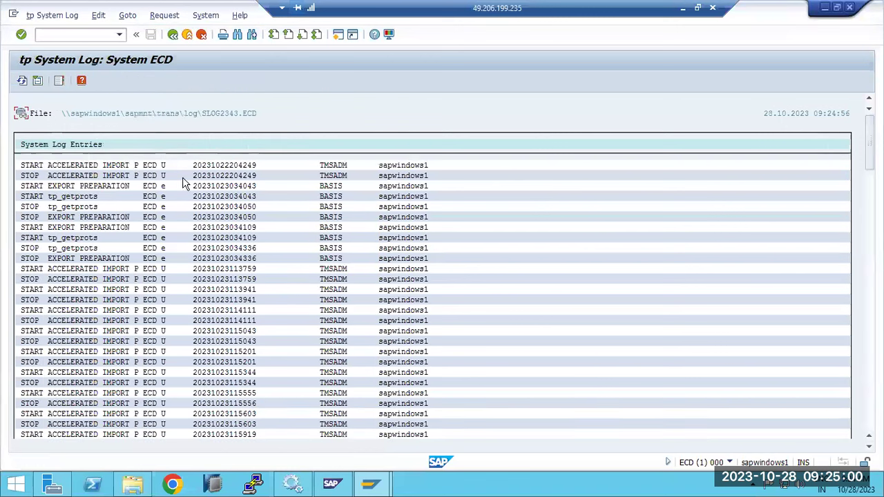
left_click_drag(869, 145, 869, 418)
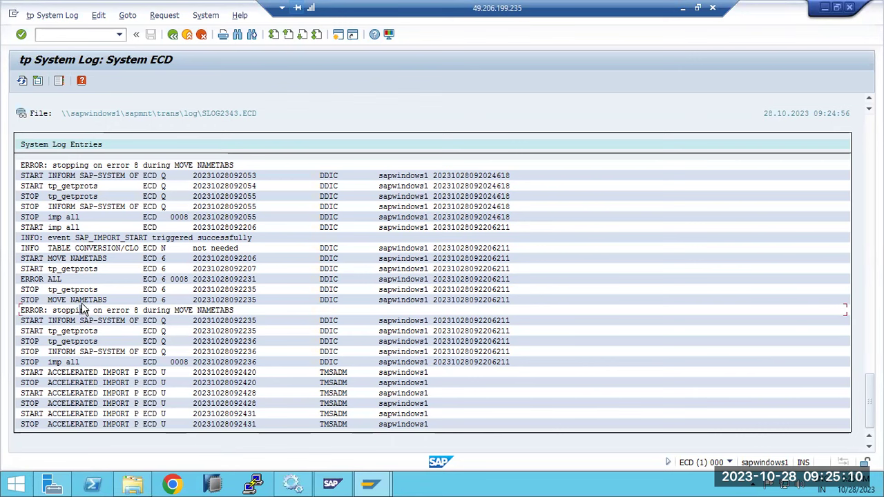
left_click(172, 35)
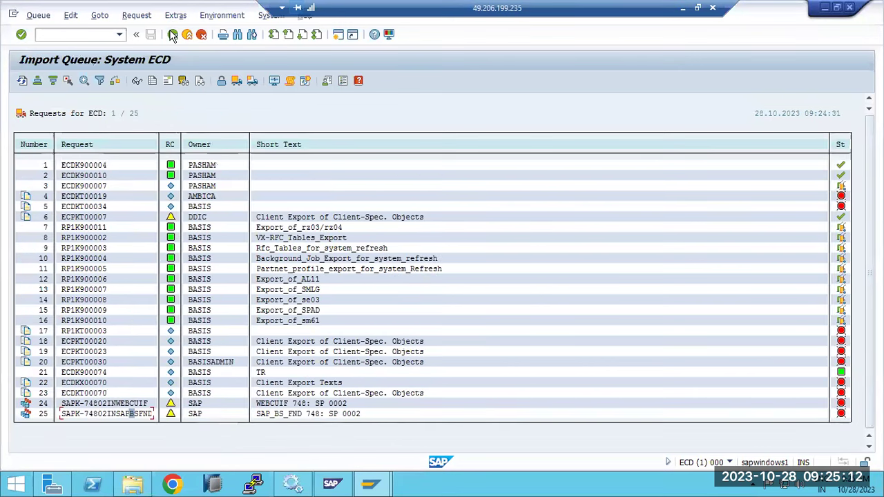
Step: Reopen the import overview, check the ECP queue's alert message, and return to the Transport Management System start screen
left_click(173, 35)
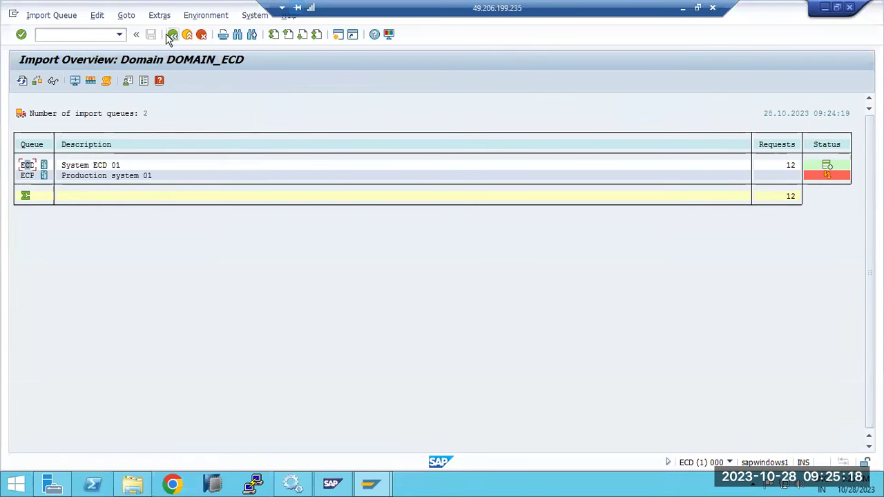
left_click(170, 36)
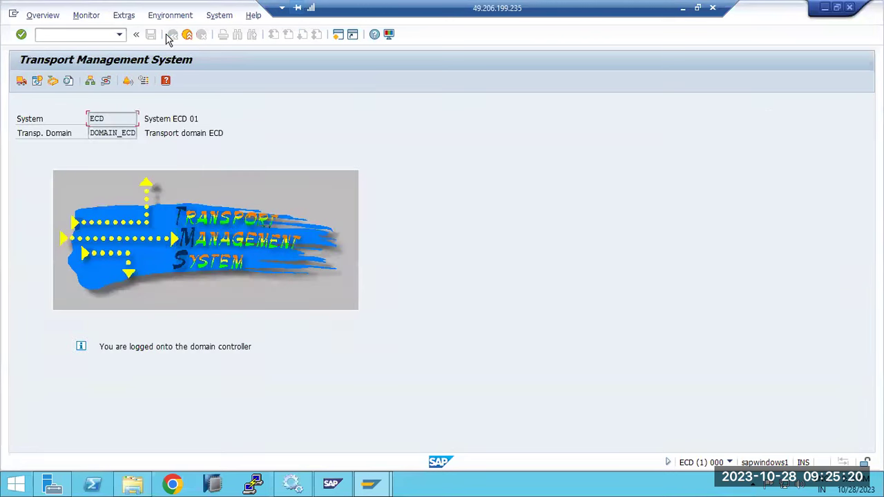
left_click(22, 83)
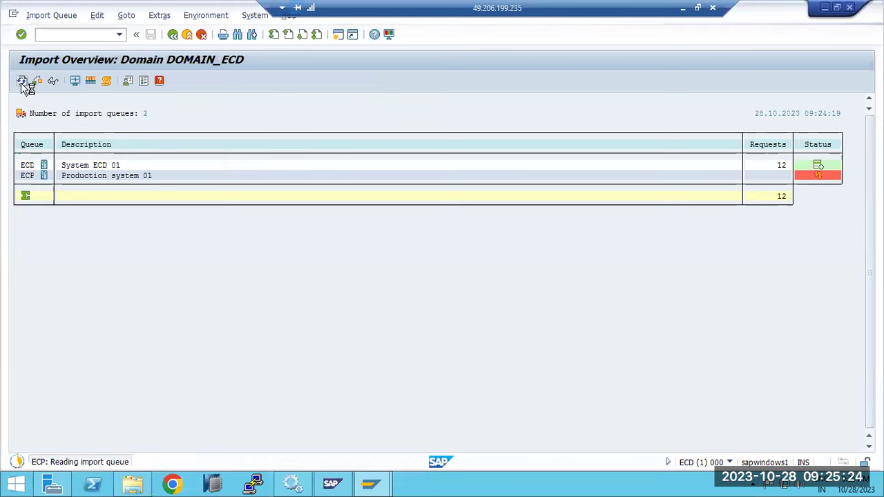
double_click(28, 175)
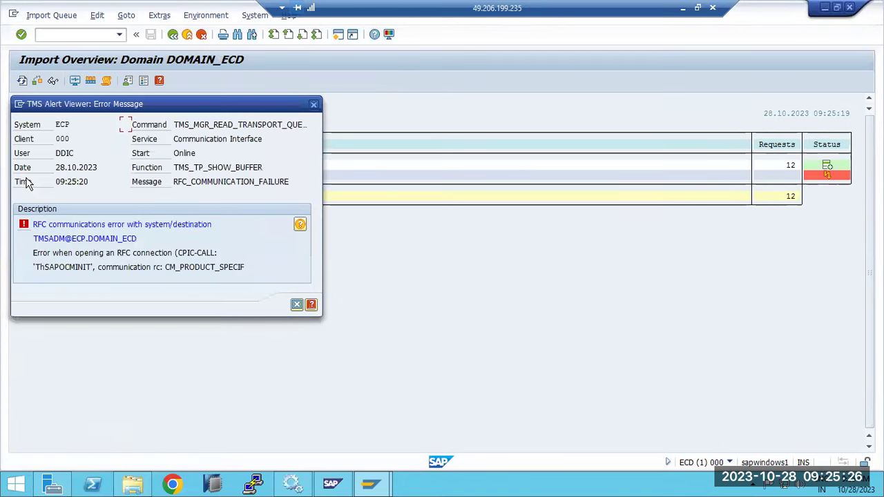
left_click(297, 305)
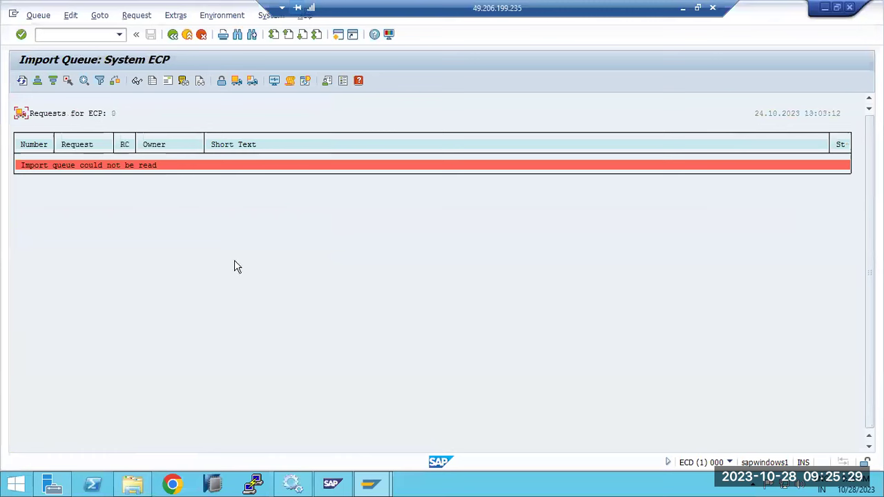
left_click(172, 35)
left_click(173, 35)
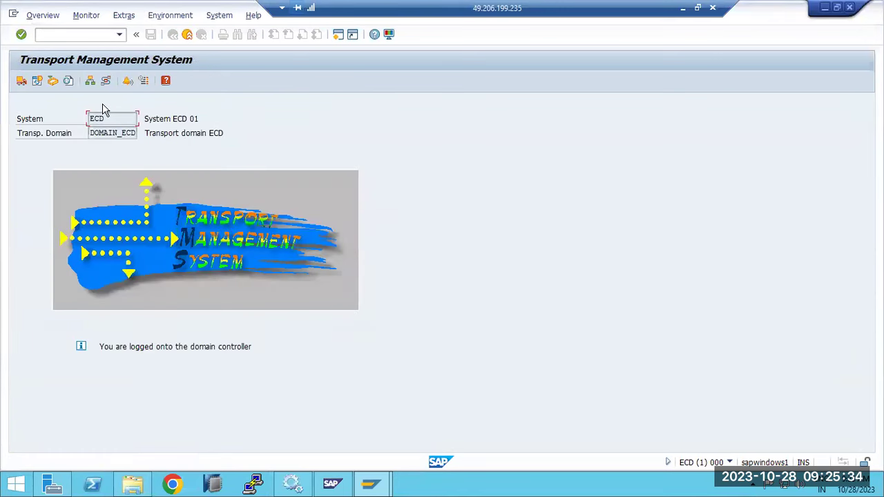
Step: View the transport routes of the landscape, then leave Transport Management and open the Support Package Manager
left_click(106, 82)
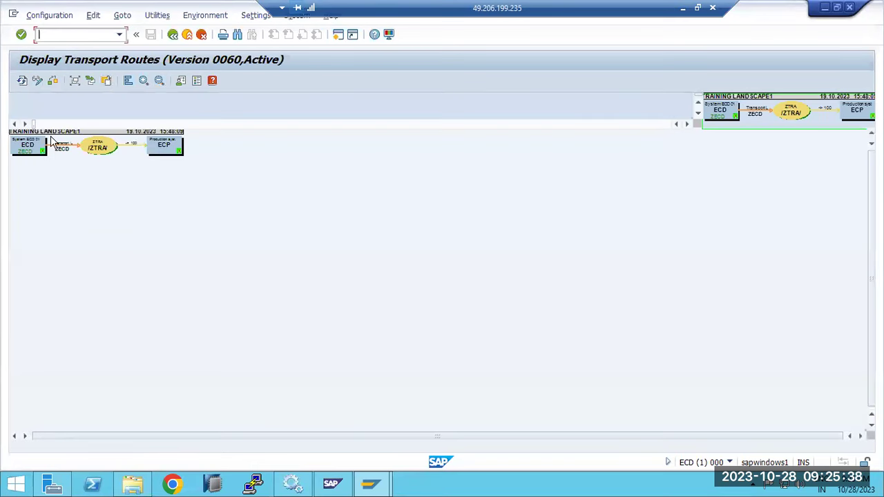
left_click(173, 35)
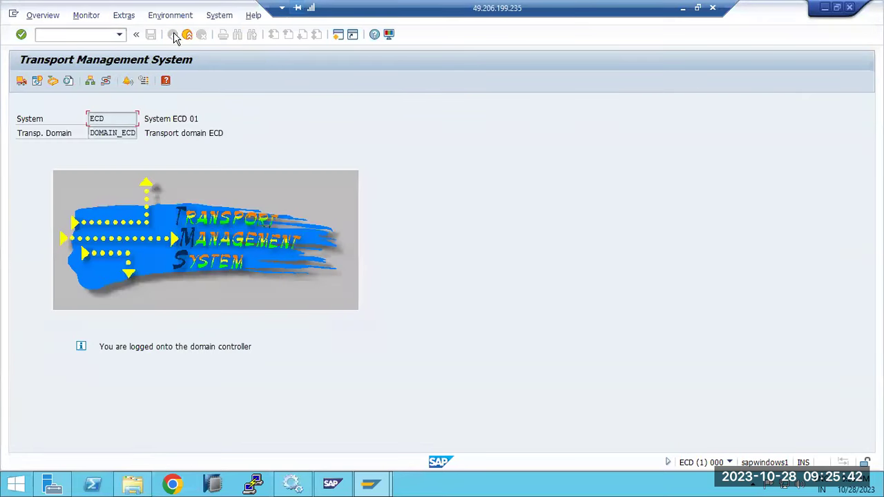
left_click(185, 36)
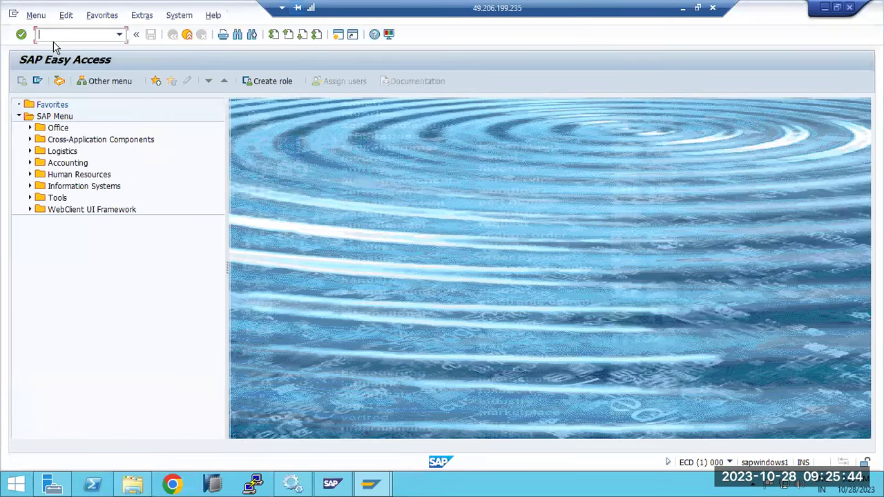
key("Return")
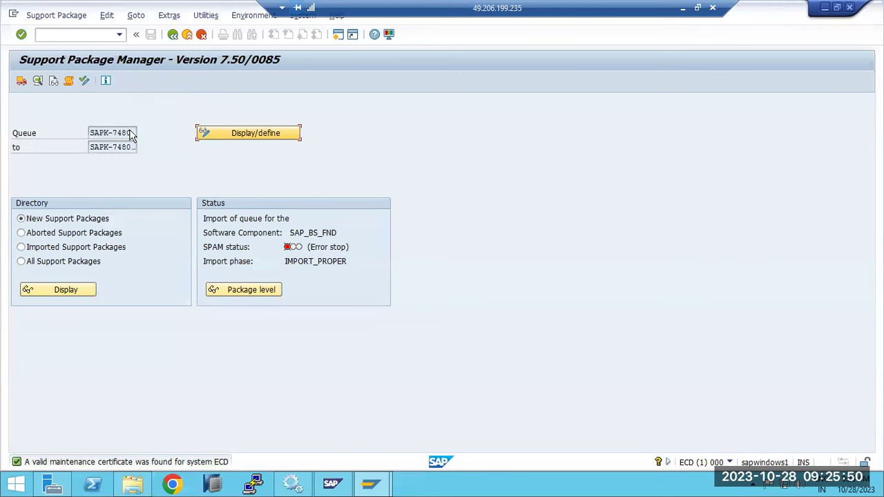
Step: Display the queue's import logs, examine the ECD steps of SAPK-74802INSAPBSFND and SAPK-74802INWEBCUIF, then collapse them and return to the Support Package Manager
left_click(54, 82)
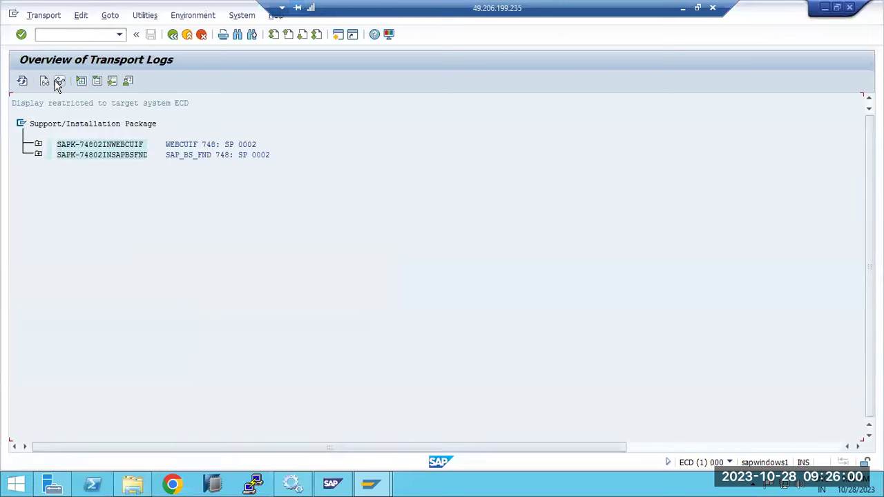
left_click(38, 154)
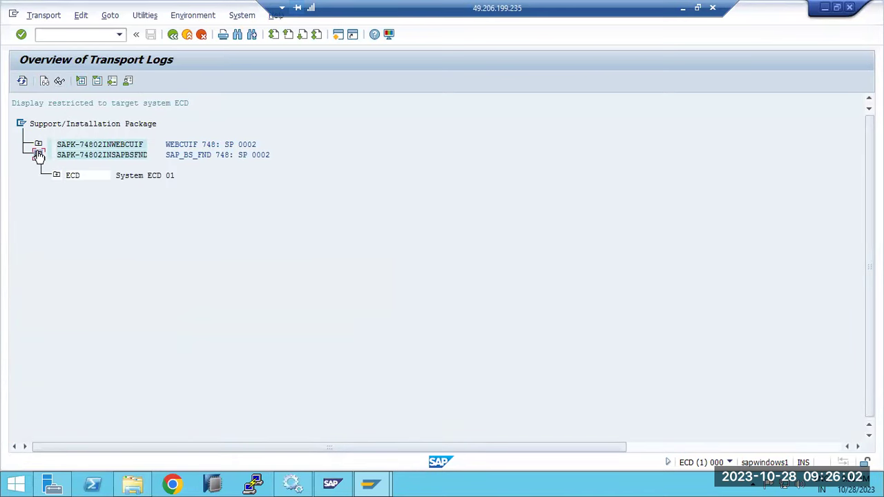
left_click(57, 175)
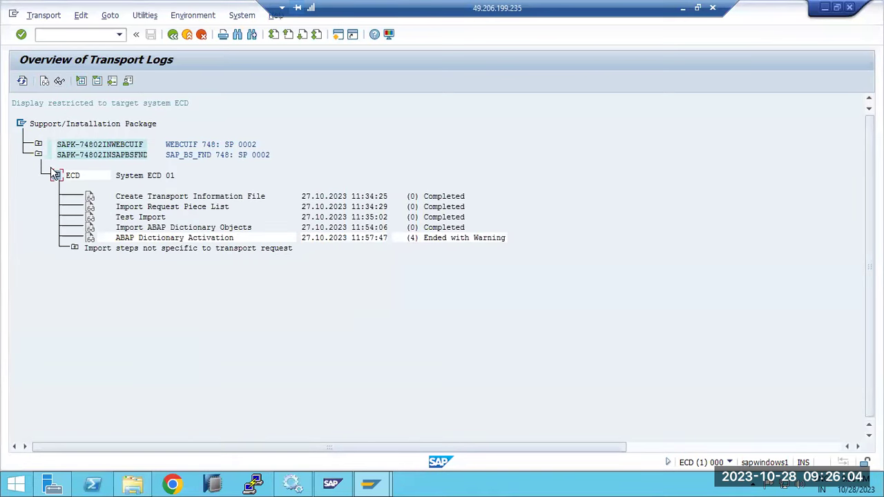
left_click(38, 144)
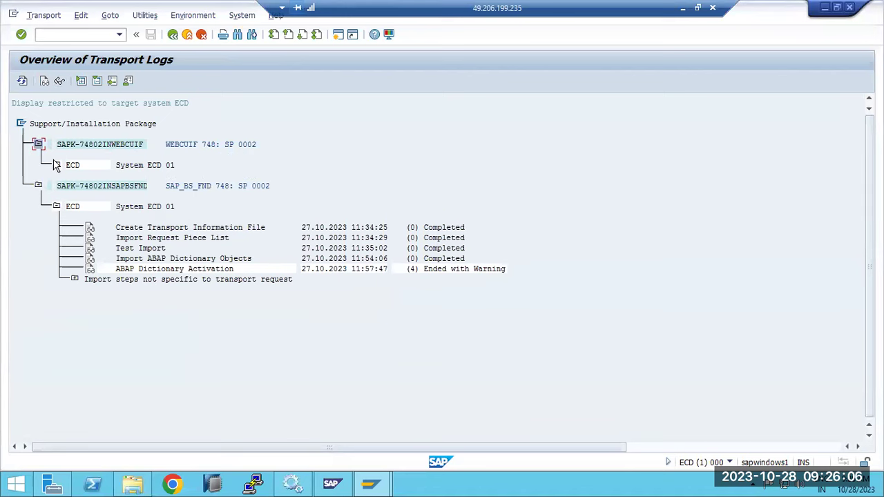
left_click(55, 165)
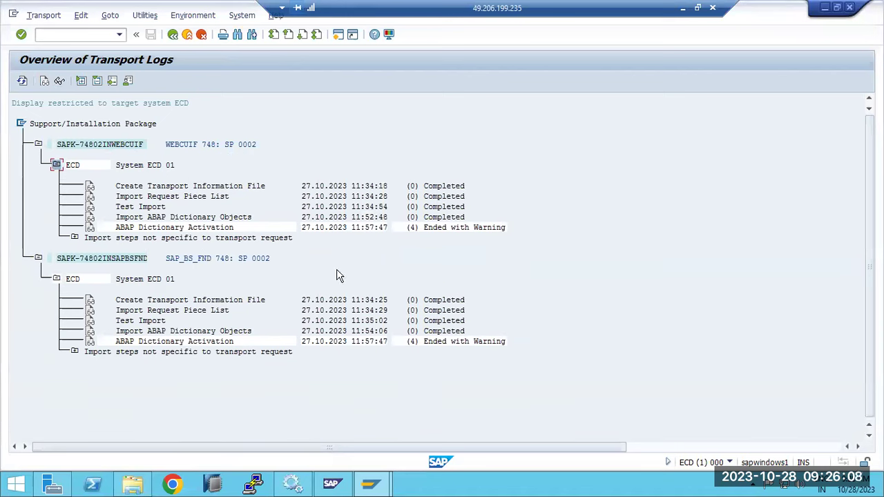
left_click(38, 145)
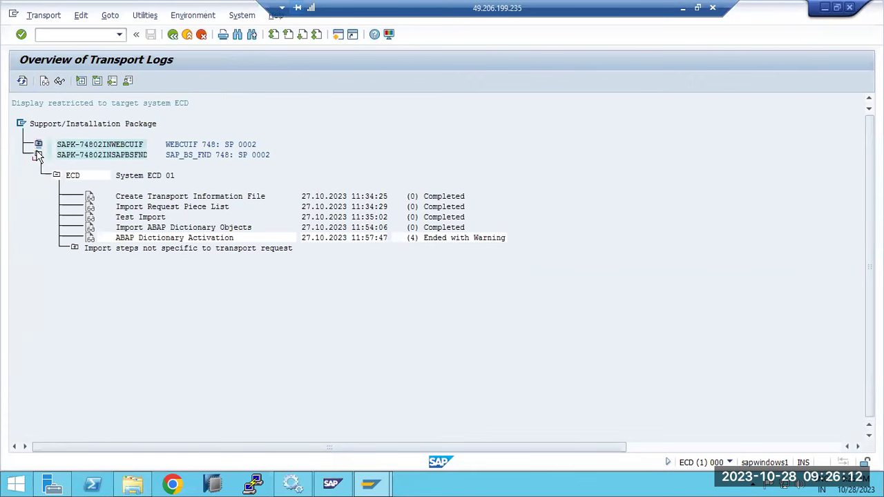
left_click(38, 155)
left_click(173, 35)
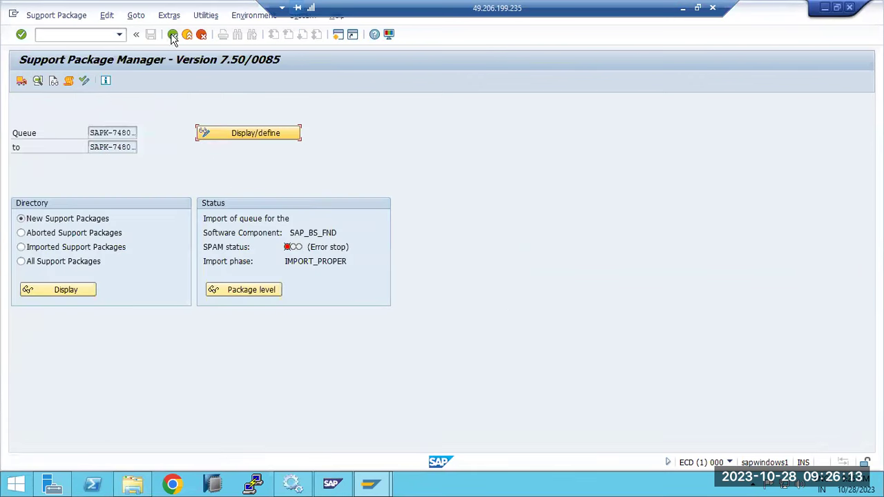
Step: Open the queue's action log and expand the import of 28.10.2023, 09:21:49 down to its IMPORT_PROPER phase messages
left_click(68, 82)
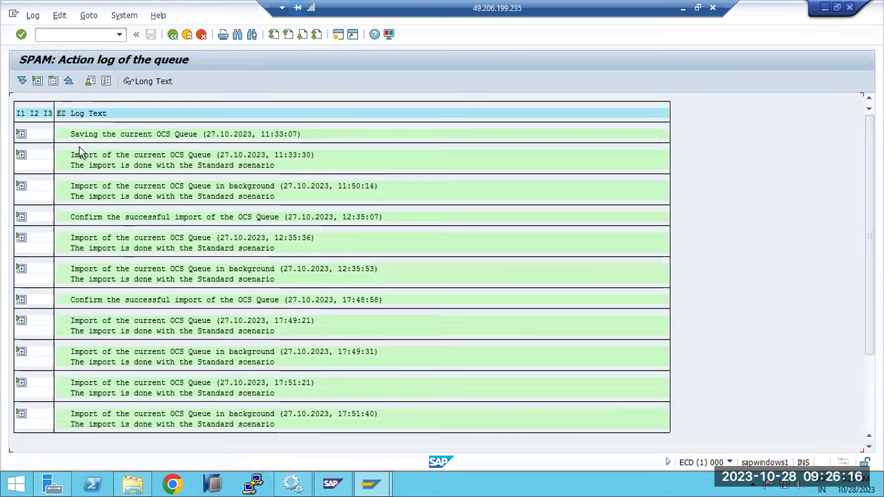
scroll(680, 216, "down", 5)
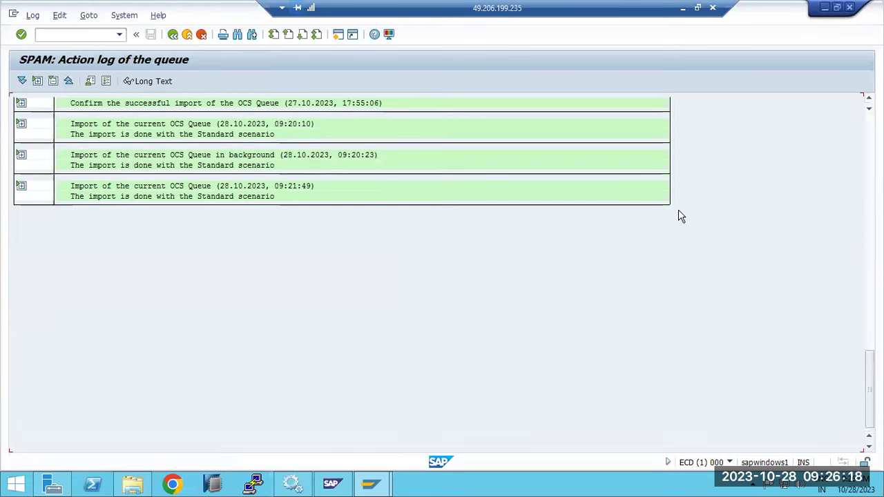
left_click(22, 189)
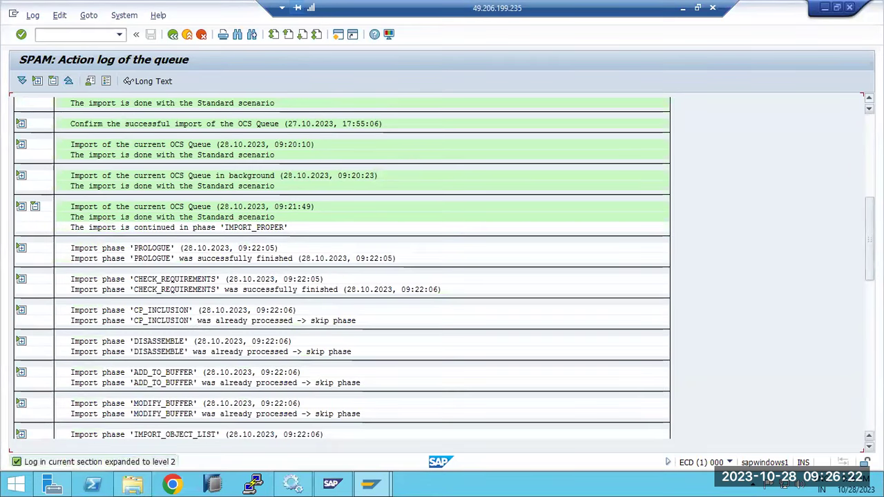
scroll(829, 374, "down", 10)
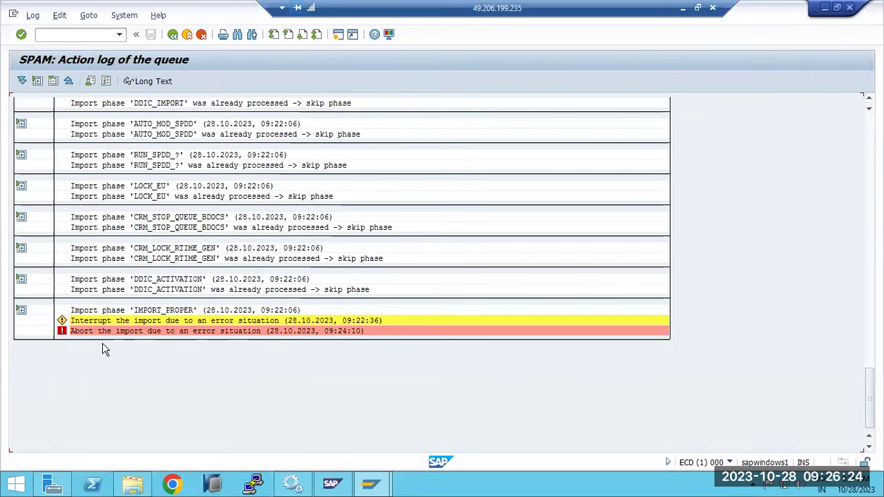
left_click(21, 311)
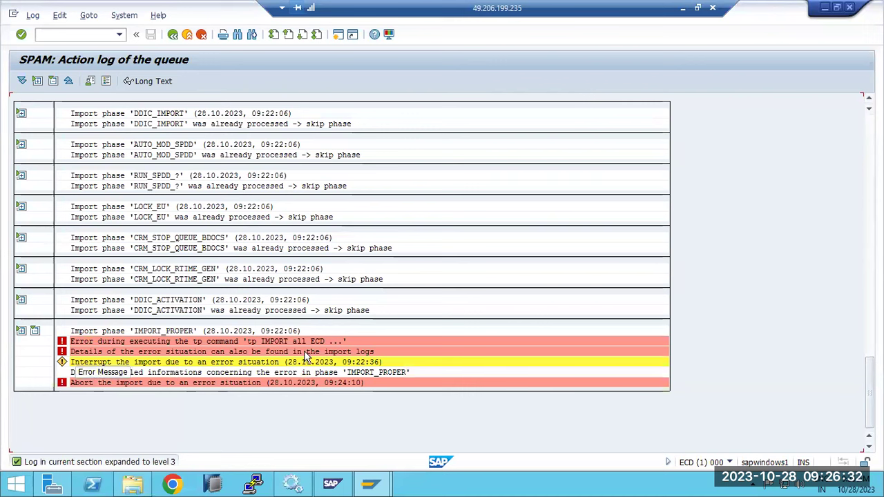
Step: Display the long text of the import interruption warning in IMPORT_PROPER, dismissing the Internet Explorer security notice, then close the help window
left_click(62, 362)
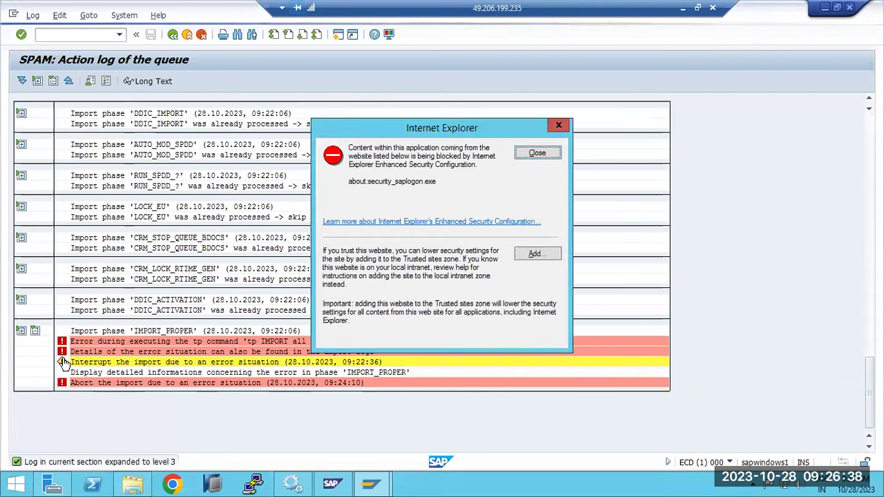
left_click(533, 152)
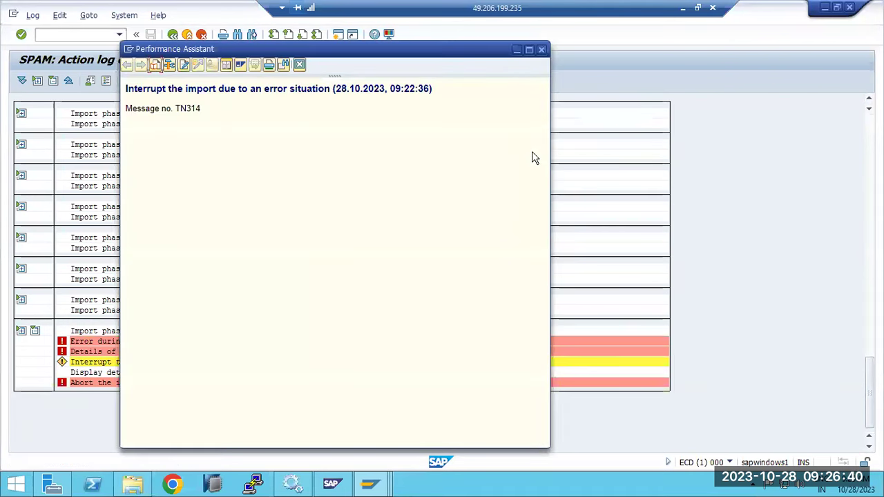
left_click(542, 49)
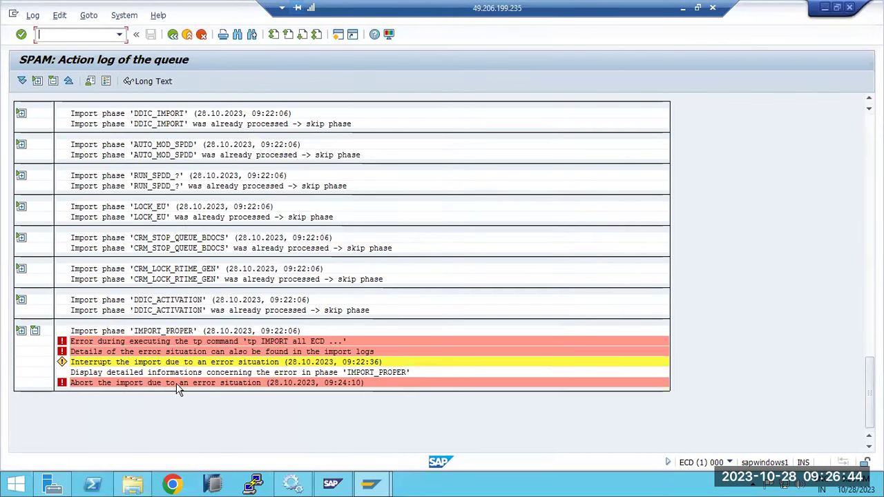
Step: Expand the message details of the IMPORT_PROPER phase and read through the output of the failed tp command
left_click(114, 377)
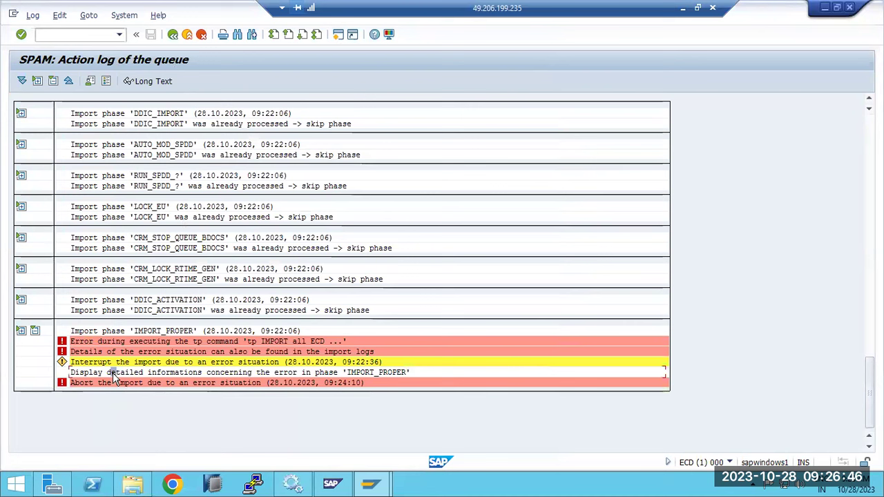
left_click(27, 332)
scroll(142, 415, "down", 2)
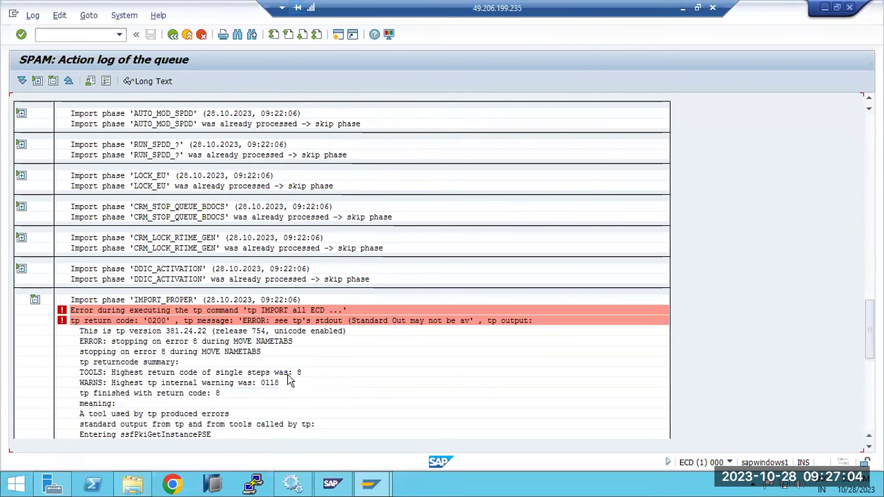
scroll(275, 391, "down", 3)
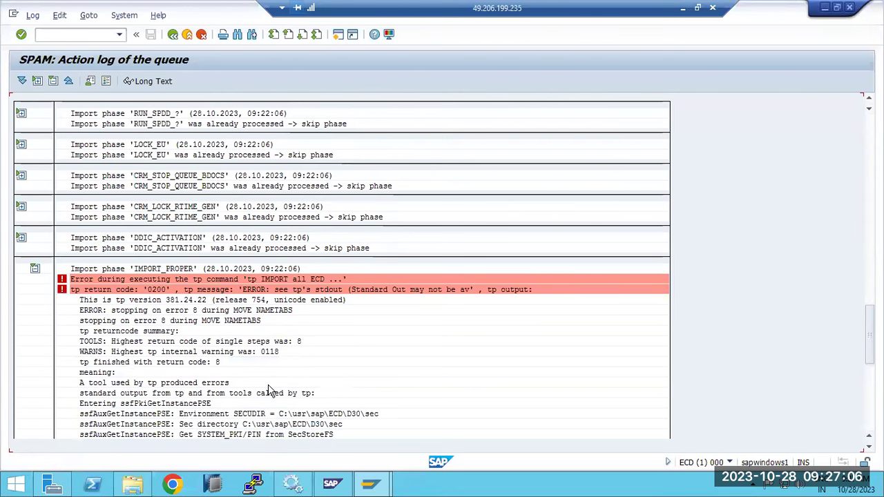
scroll(269, 390, "down", 1)
scroll(270, 392, "down", 2)
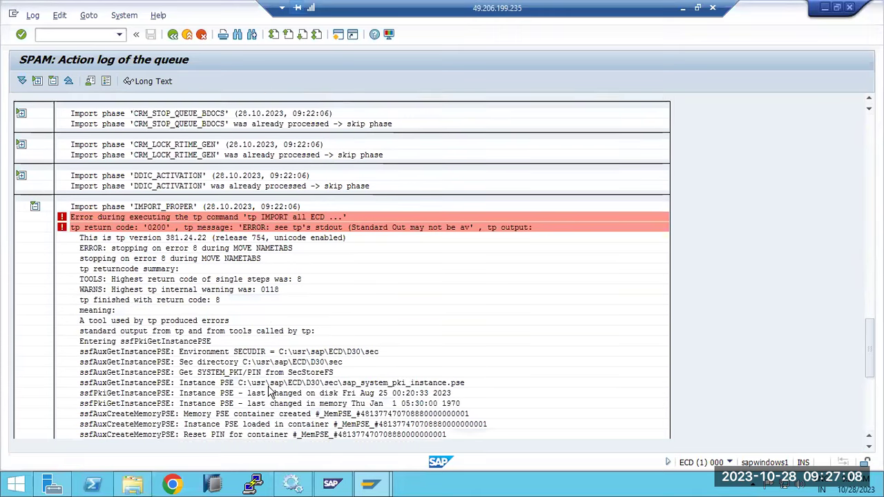
scroll(270, 392, "down", 2)
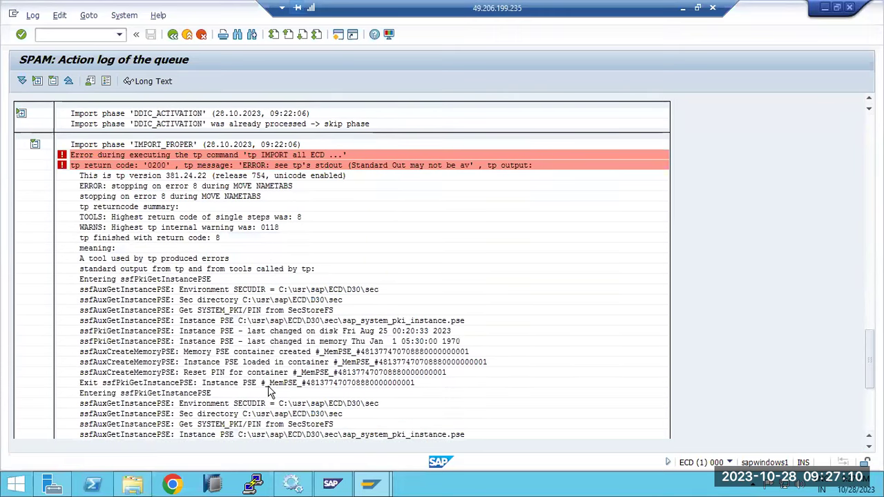
left_click(310, 312)
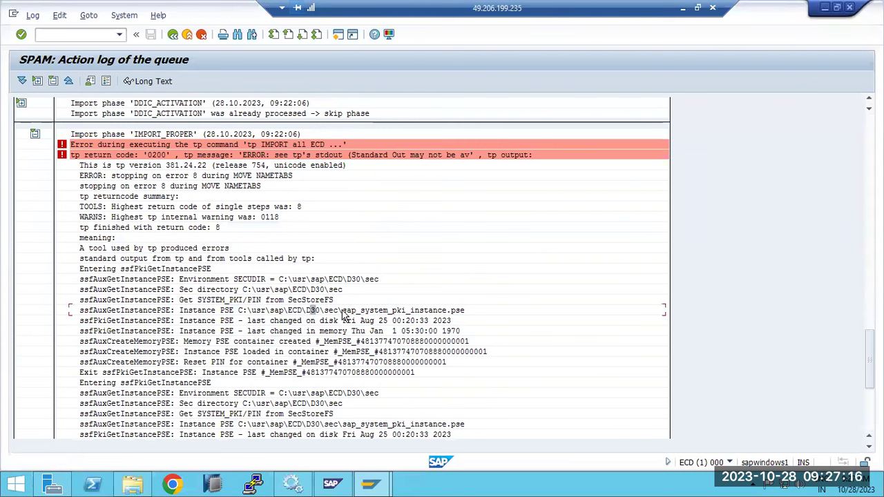
scroll(257, 369, "down", 3)
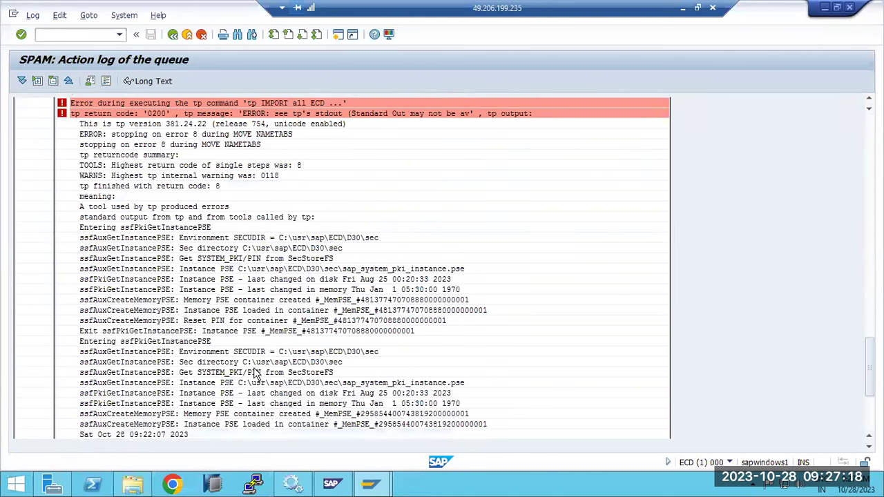
scroll(254, 373, "down", 2)
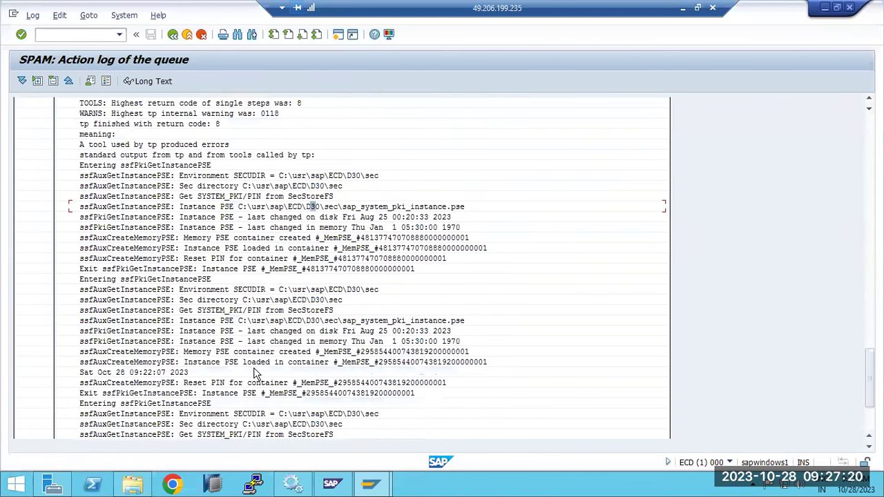
scroll(254, 373, "down", 4)
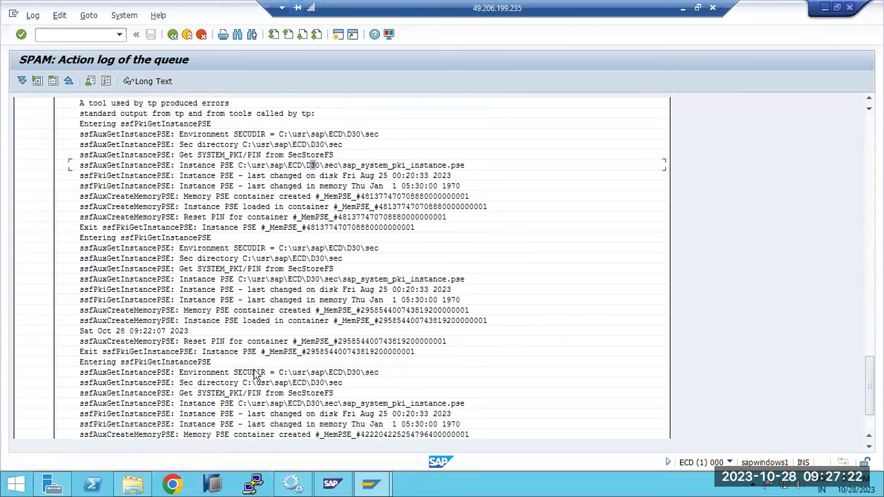
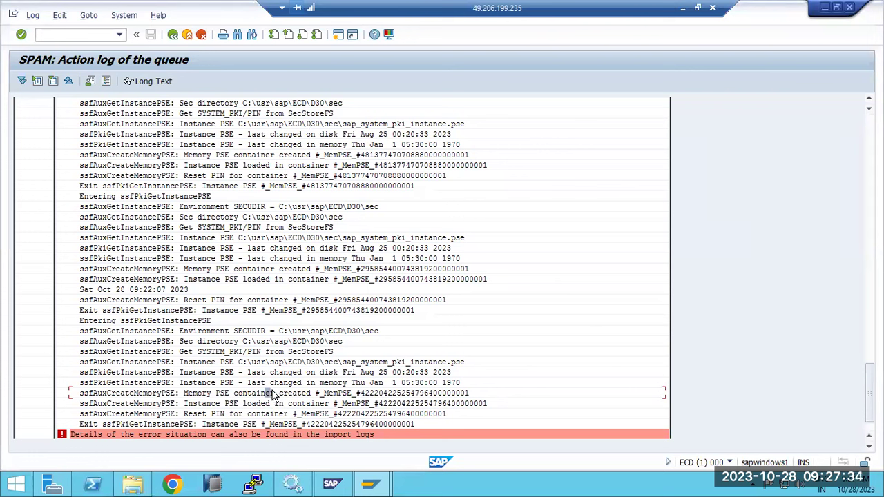
Step: Examine the last PSE lines of the tp output and the closing error messages of IMPORT_PROPER
left_click(235, 404)
left_click(211, 415)
left_click(227, 424)
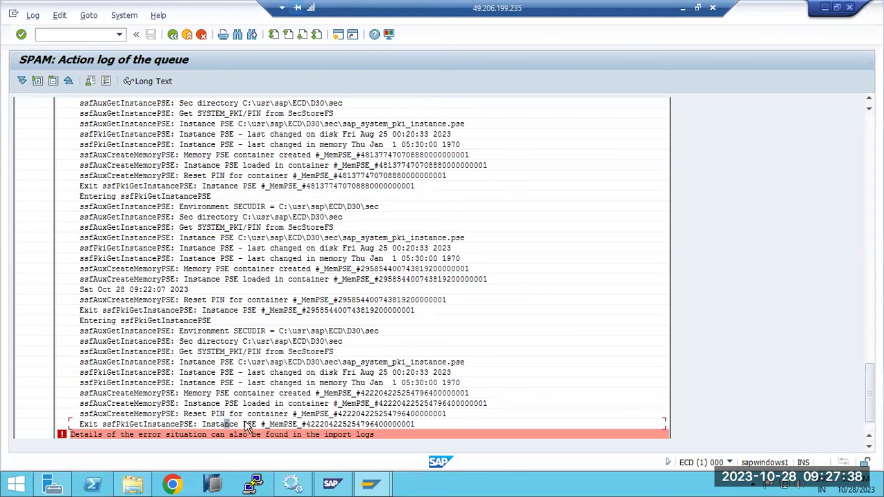
left_click(161, 435)
scroll(178, 435, "down", 2)
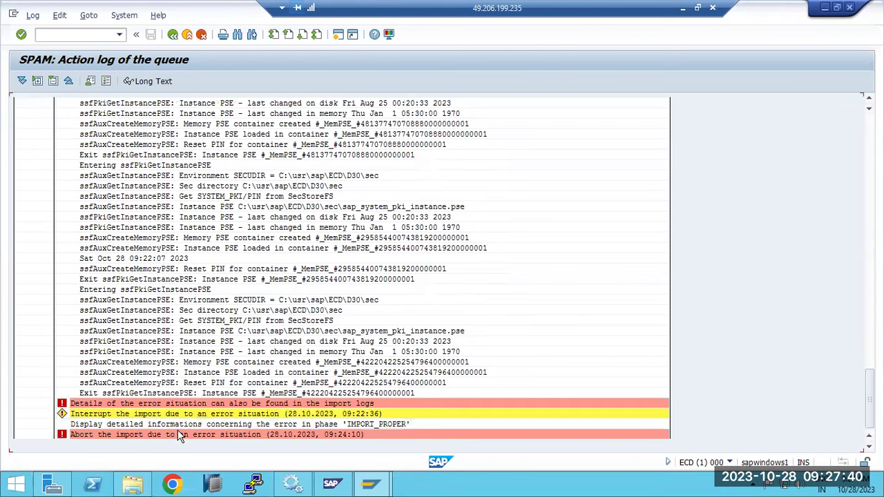
left_click(85, 384)
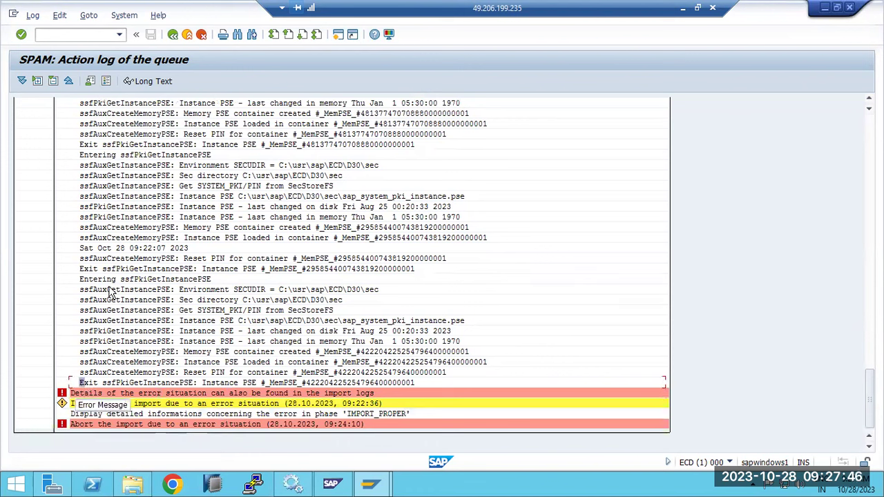
Step: Leave the action log, reopen the Support Package Manager and try to reset the status of the queue
left_click(173, 34)
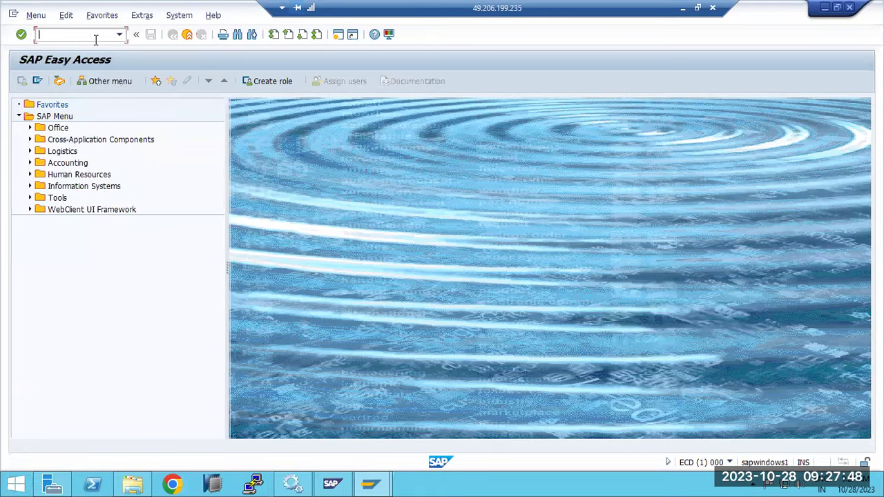
key("Return")
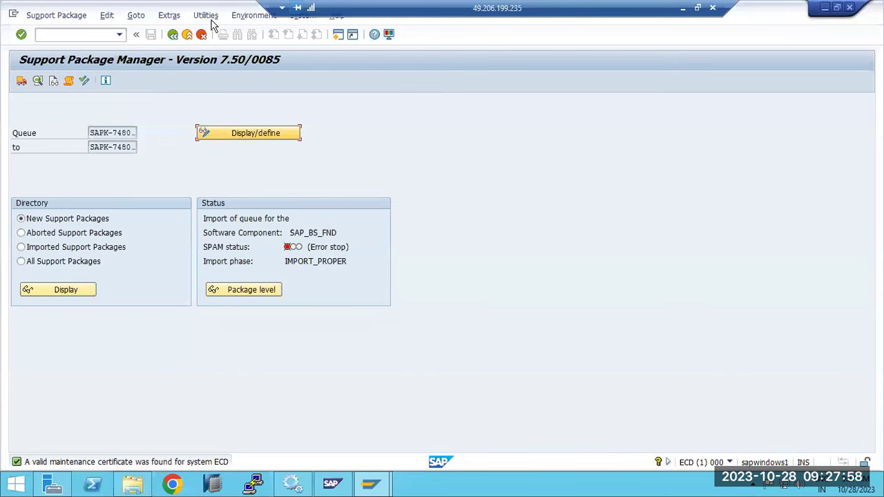
left_click(249, 15)
mouse_move(169, 19)
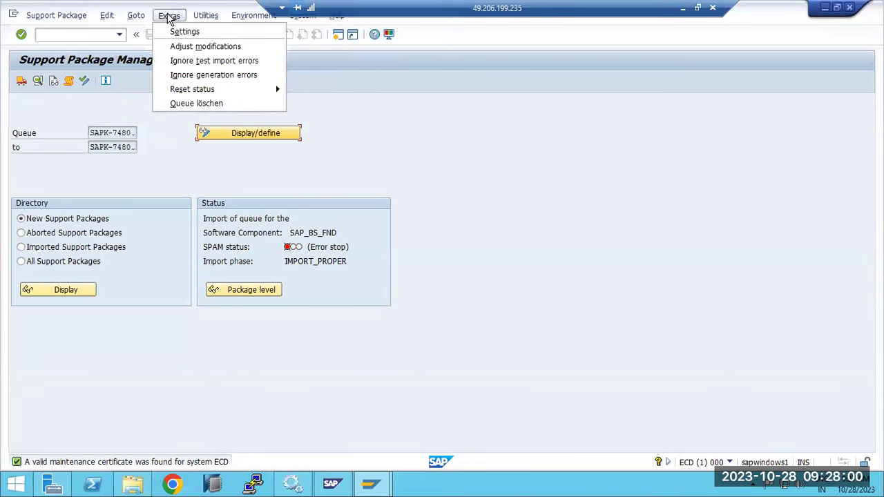
mouse_move(242, 89)
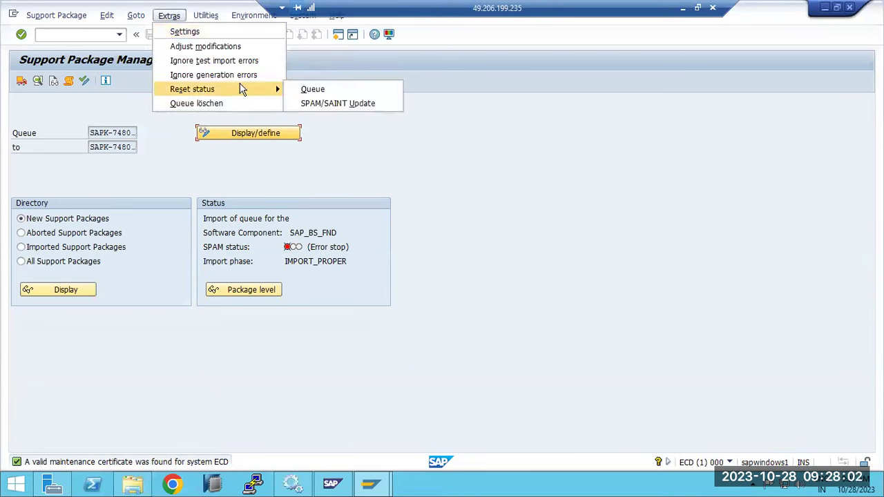
left_click(310, 91)
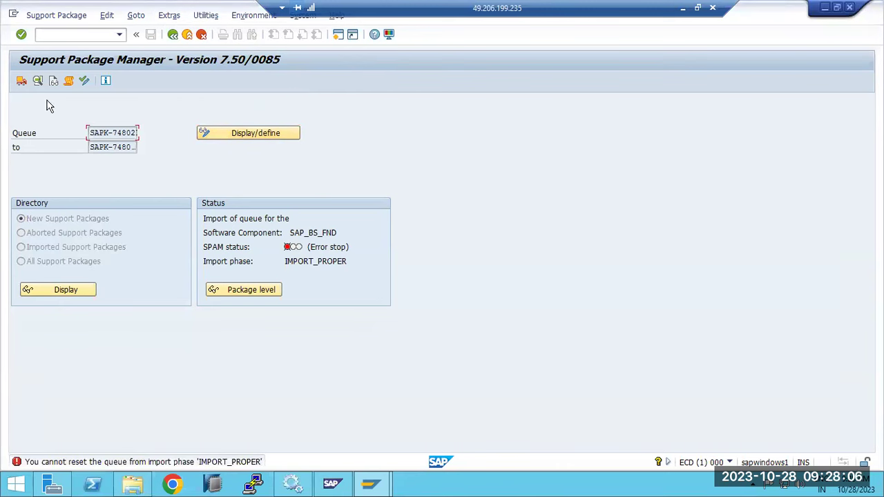
Step: Continue the queue import with Import 2 set to start in background immediately, and refresh the import status
left_click(22, 82)
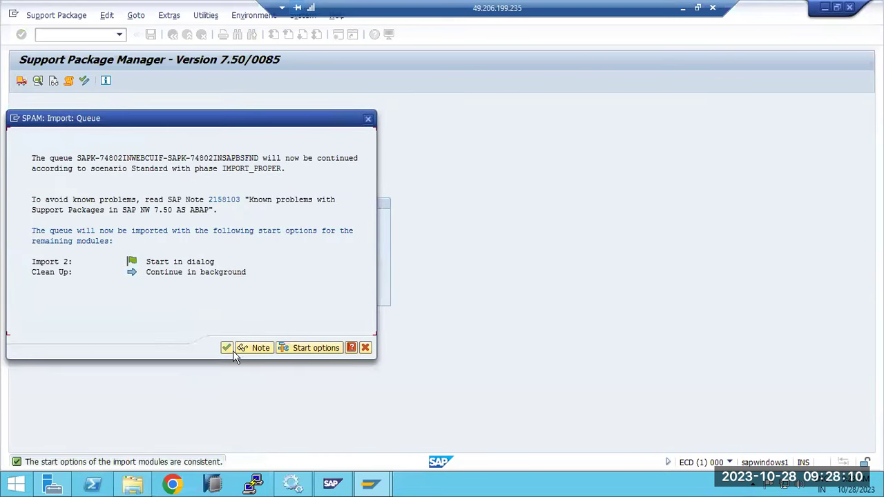
left_click(290, 349)
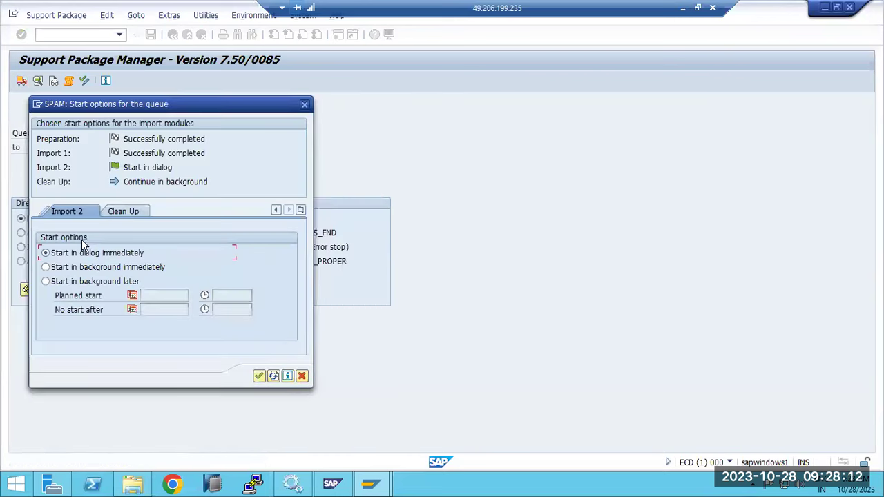
left_click(91, 269)
left_click(258, 377)
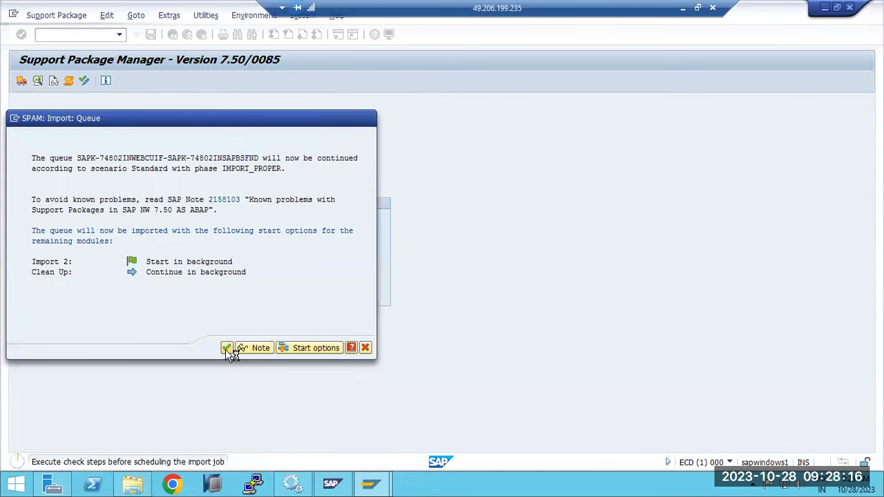
left_click(228, 349)
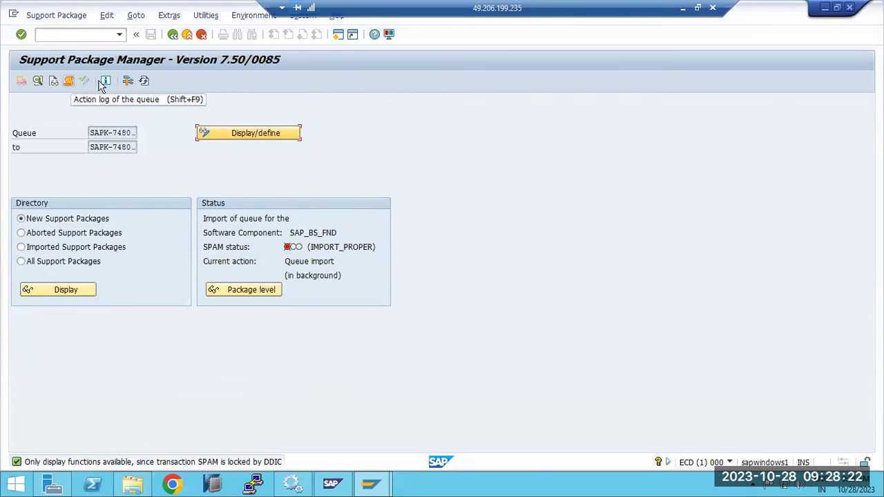
left_click(145, 83)
Step: Open transaction SM37, list the DDIC jobs of 28.10.2023 and refresh the job overview
left_click(72, 34)
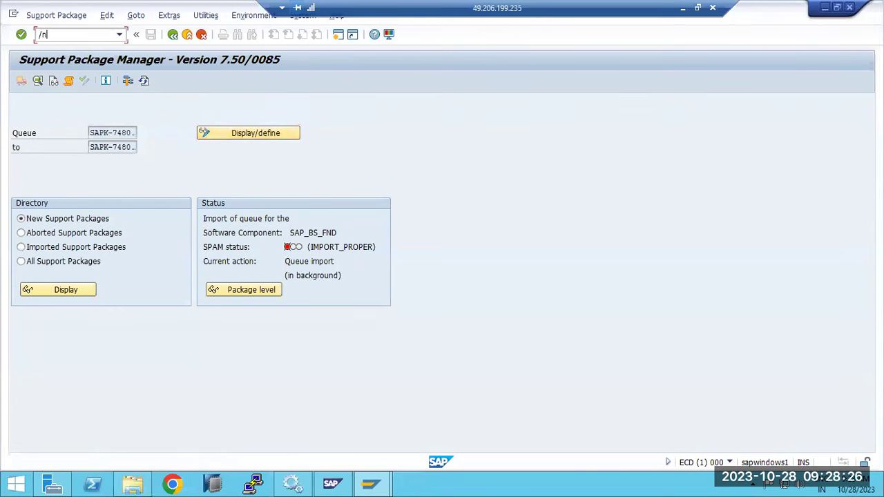
type("/nsm37")
key("Return")
left_click(40, 82)
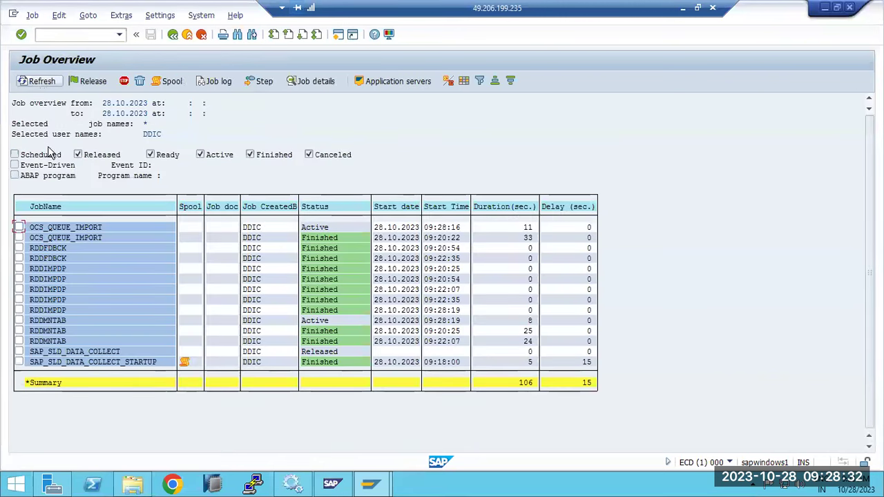
left_click(74, 230)
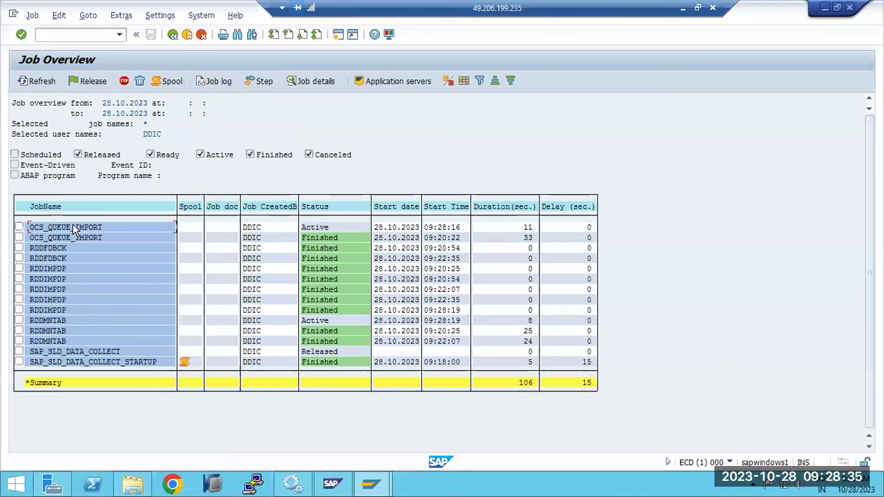
left_click(23, 82)
left_click(22, 82)
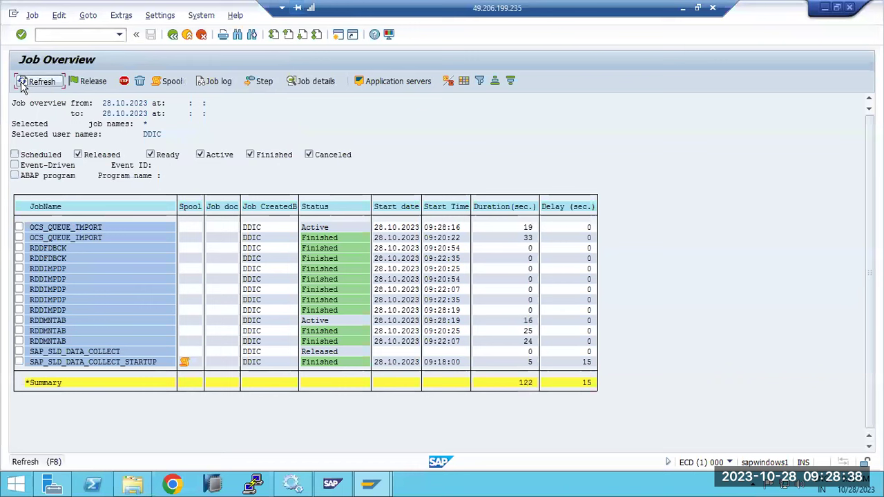
left_click(23, 82)
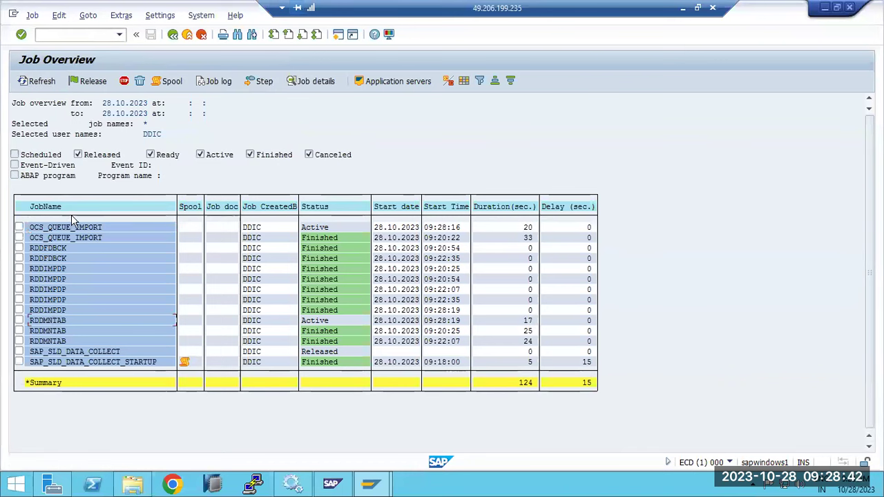
Step: Display the job log of the active OCS_QUEUE_IMPORT job, then return to the job selection
left_click(226, 82)
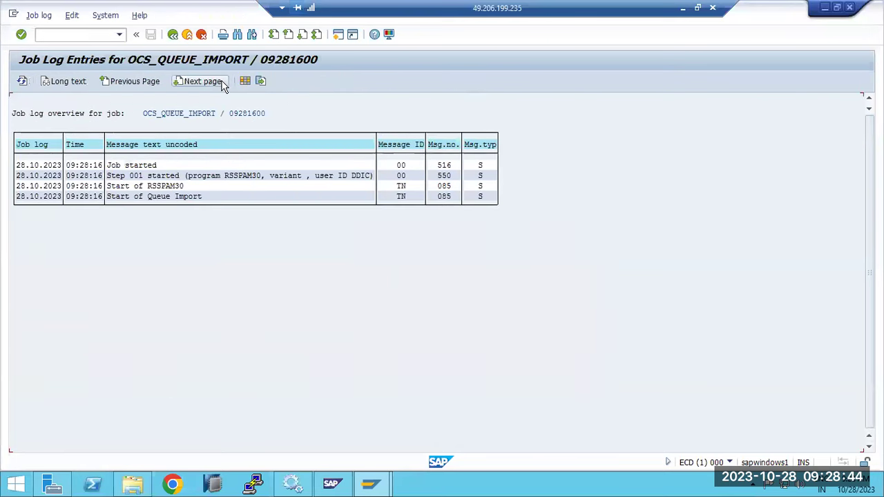
left_click(140, 187)
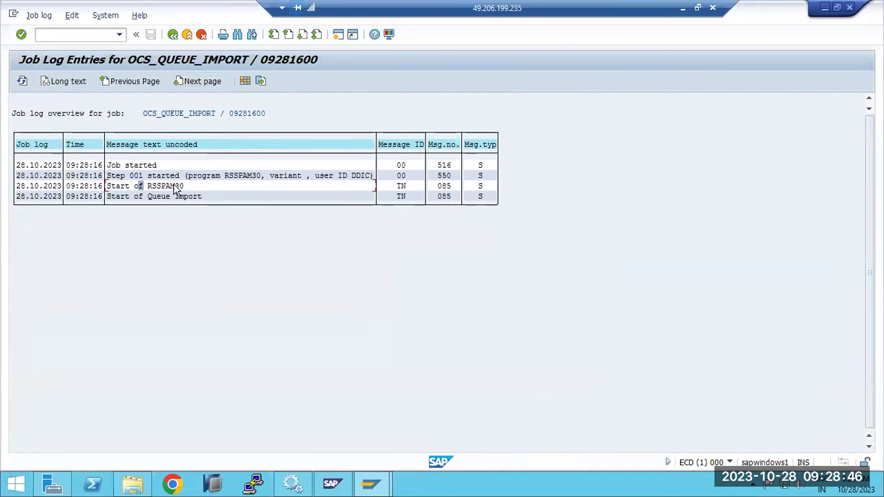
left_click(172, 35)
left_click(172, 35)
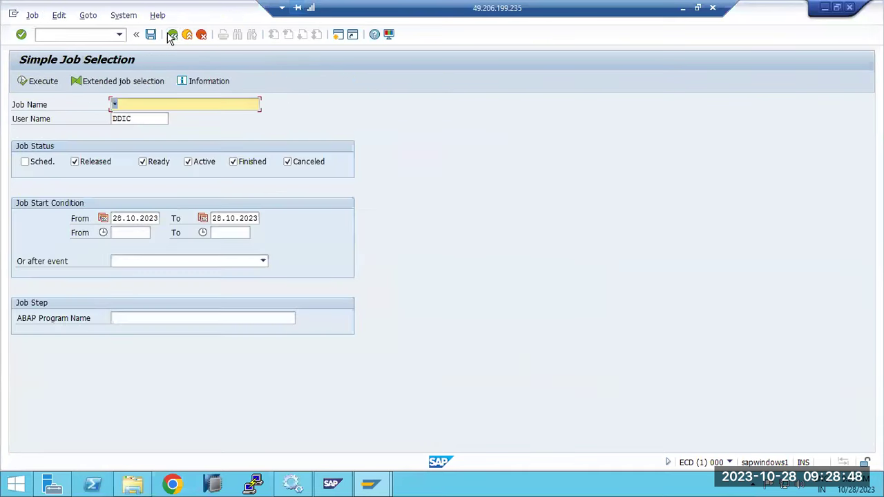
Step: Run the DDIC job selection again and refresh the overview to monitor the queue import job
left_click(24, 84)
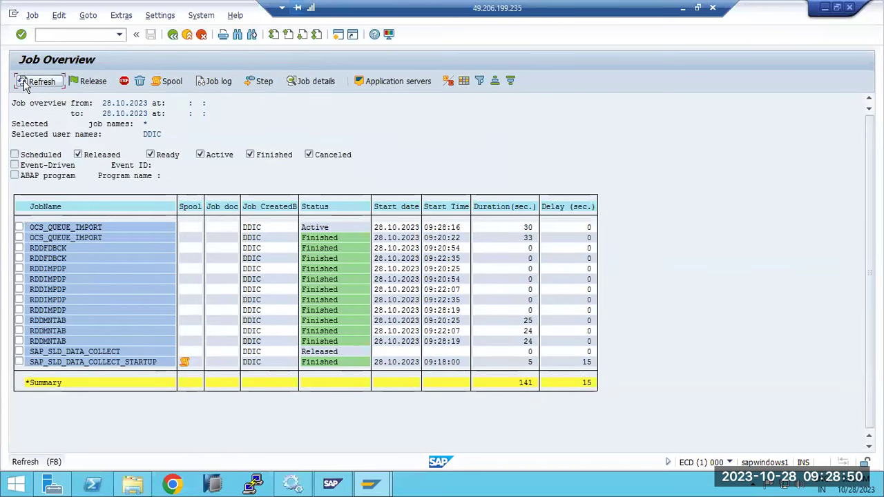
left_click(24, 83)
left_click(25, 83)
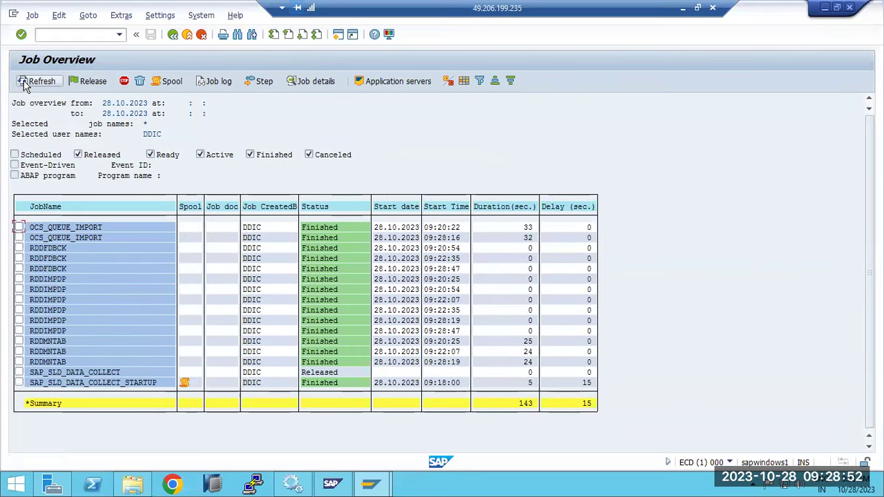
Step: View the job log of the OCS_QUEUE_IMPORT job started at 09:28:16, then return to the job overview
left_click(84, 237)
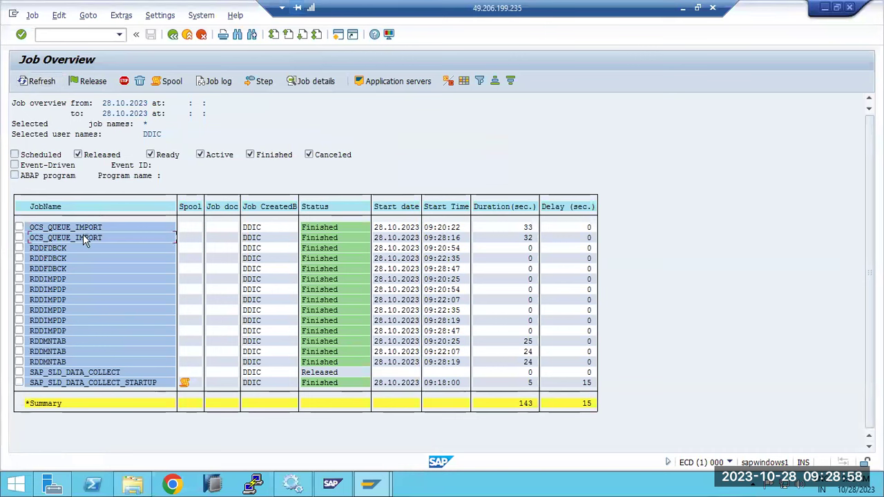
left_click(216, 78)
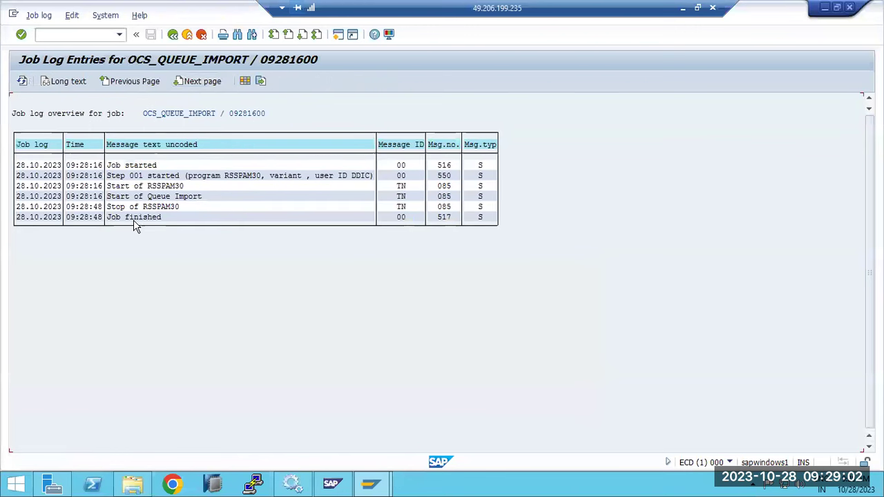
left_click(172, 35)
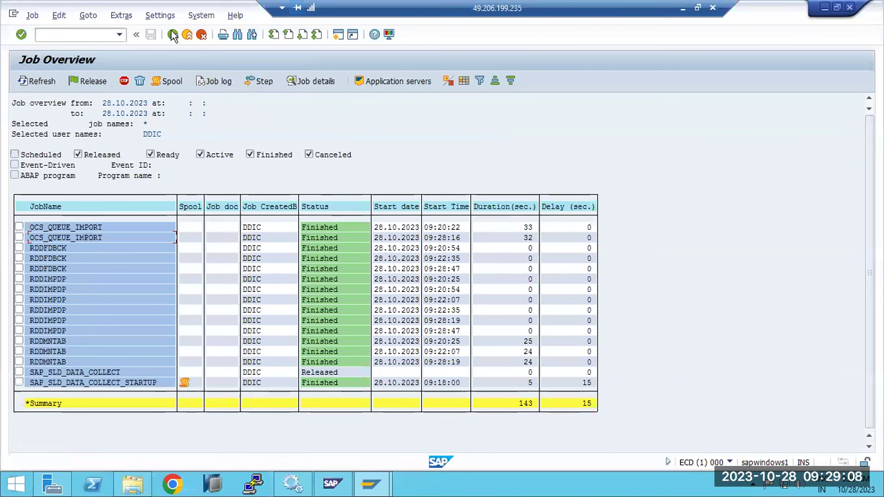
Step: Run the DDIC job selection again and examine the job log of the RDDMNTAB job started at 09:28:19
left_click(172, 34)
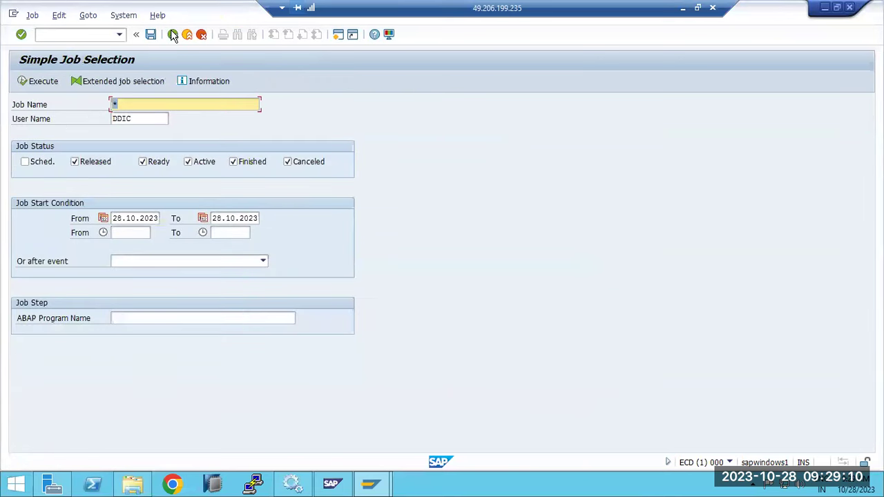
left_click(32, 81)
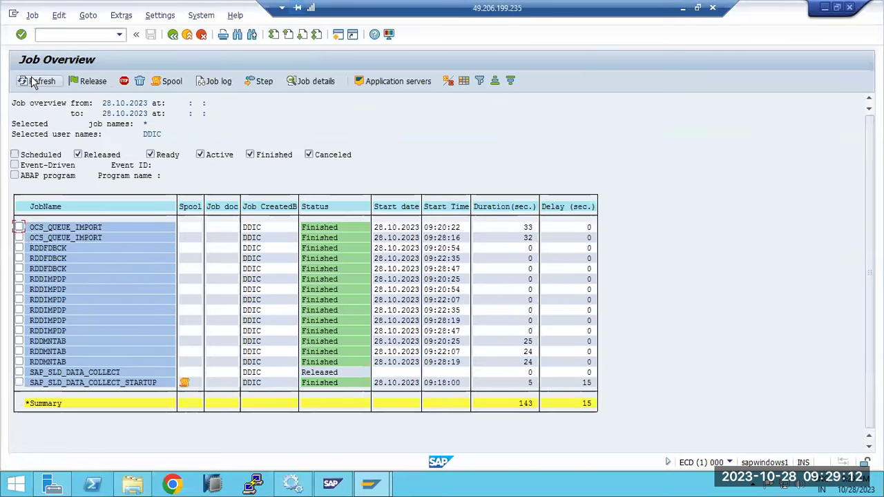
left_click(59, 364)
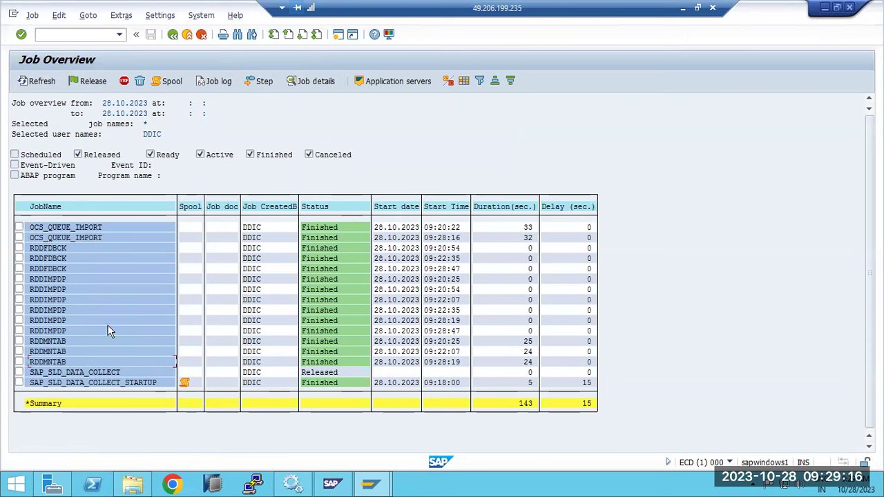
left_click(228, 81)
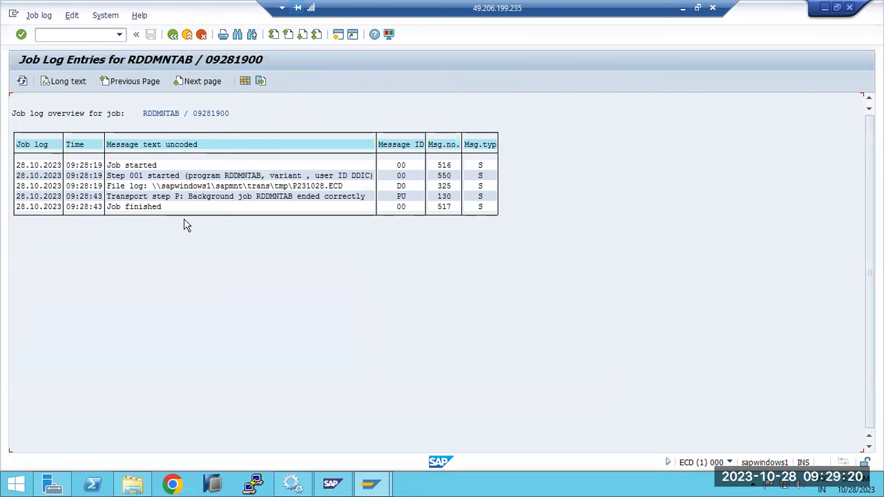
left_click(219, 197)
left_click(167, 186)
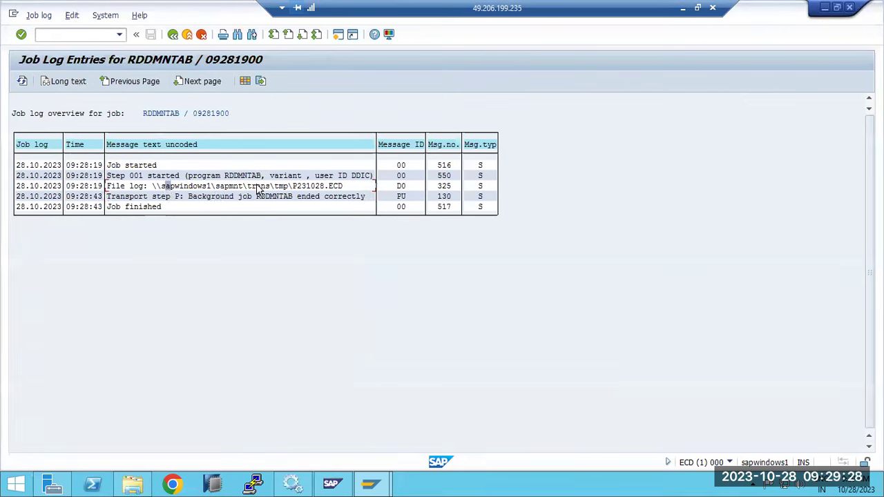
Step: Switch to File Explorer and check the trans\tmp folder for the P231028.ECD log file, sorting by modification date with newest first
left_click(145, 488)
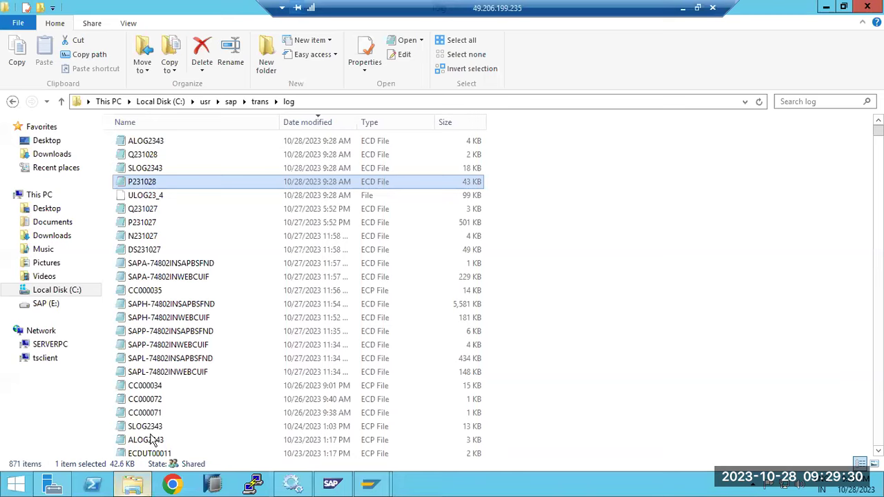
left_click(256, 105)
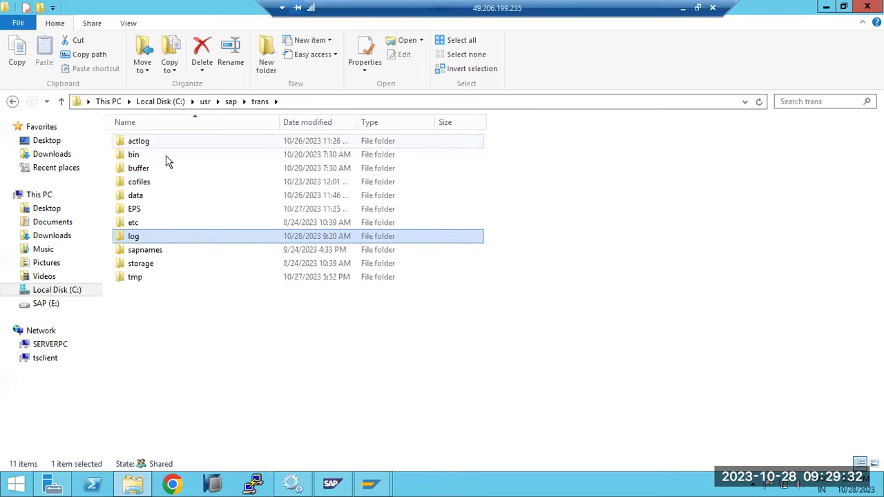
double_click(136, 279)
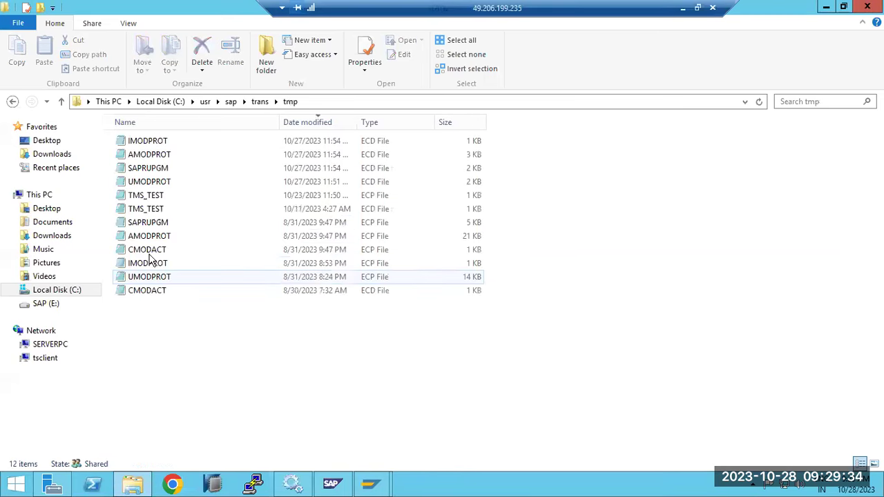
left_click(309, 124)
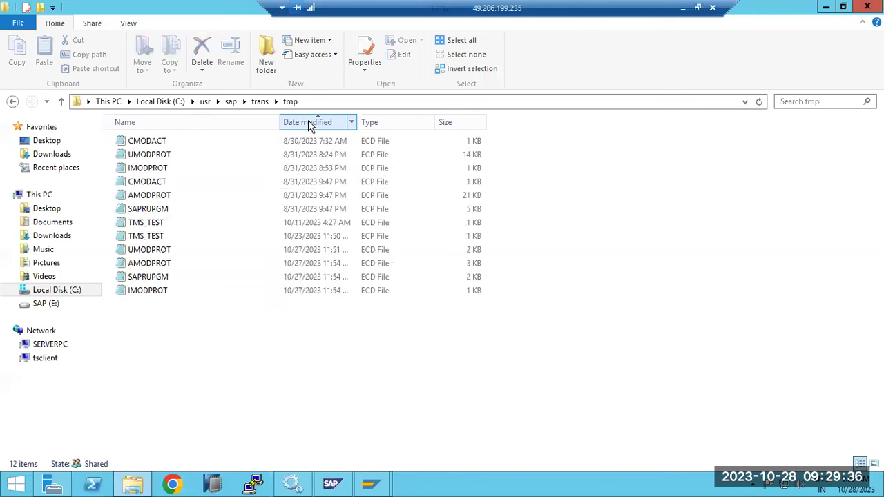
left_click(309, 124)
left_click_drag(300, 321, 177, 198)
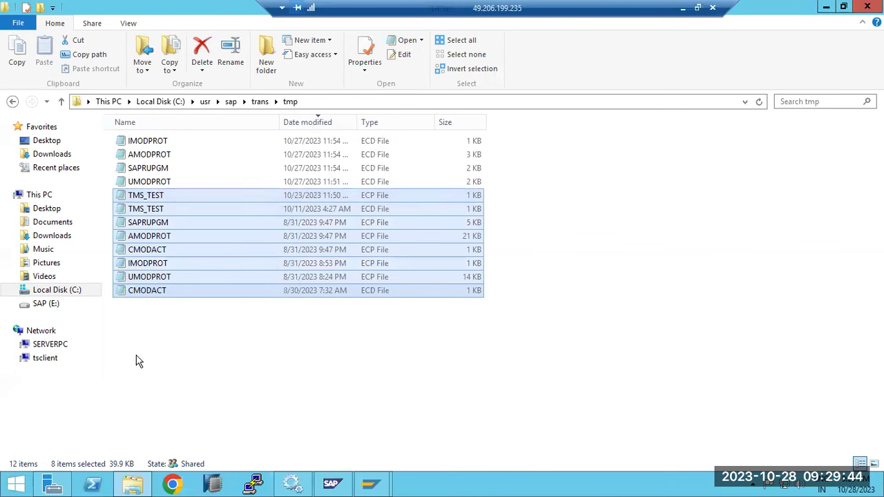
left_click(186, 360)
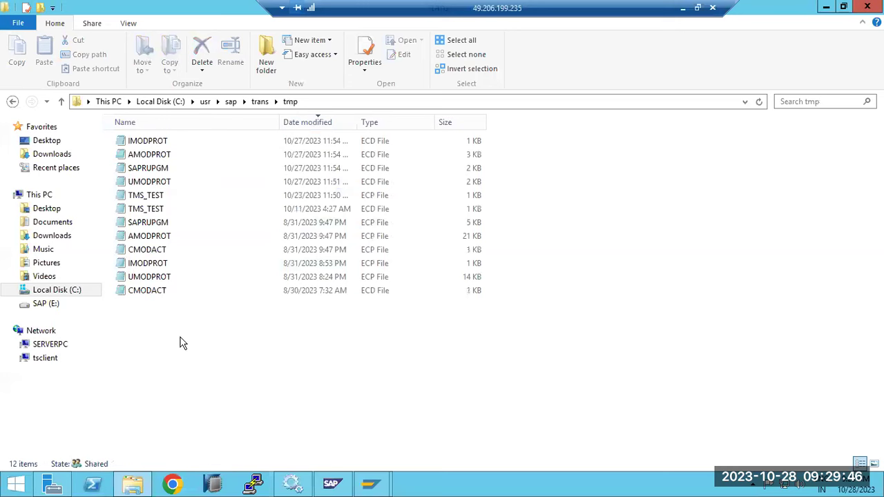
Step: Switch back to the ECD system in SAP GUI, open transaction SPAM and check the queue's import phase
mouse_move(371, 484)
left_click(440, 428)
left_click(55, 33)
type("/nsaint")
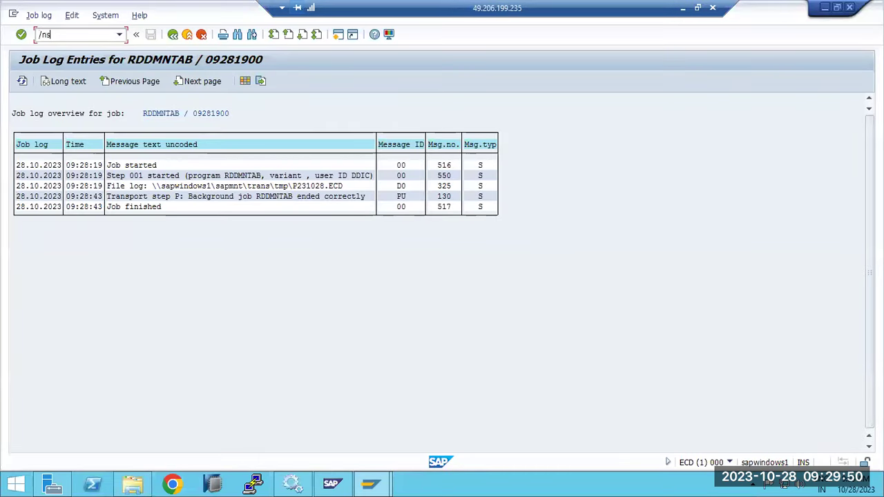
key("Return")
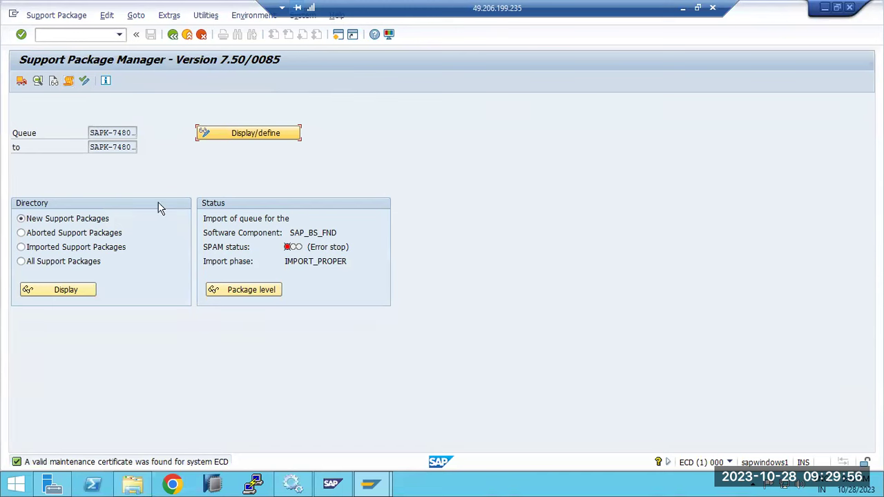
left_click_drag(296, 263, 339, 263)
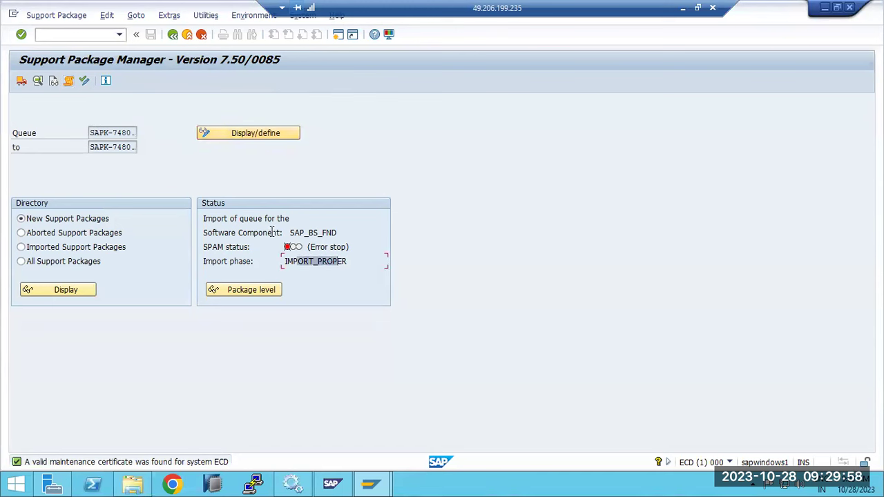
Step: Try to confirm the queue, display the transport logs overview of its support packages and return to the Support Package Manager
left_click(84, 80)
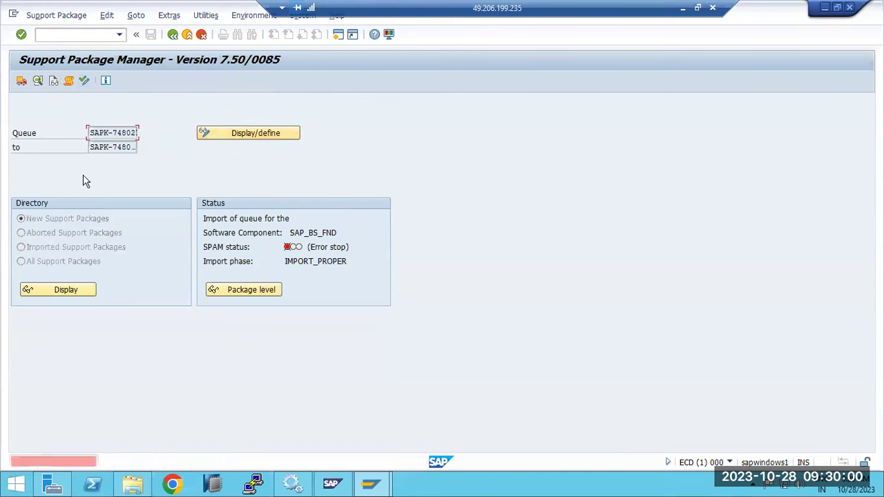
left_click(55, 81)
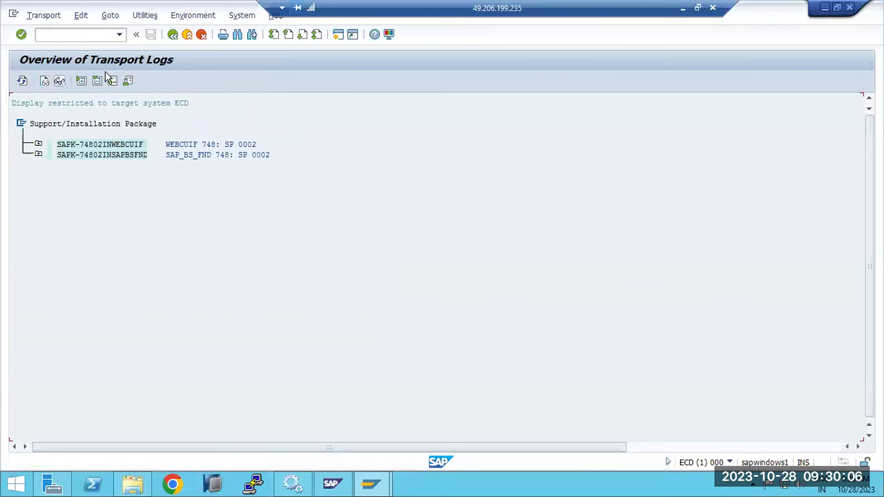
left_click(170, 35)
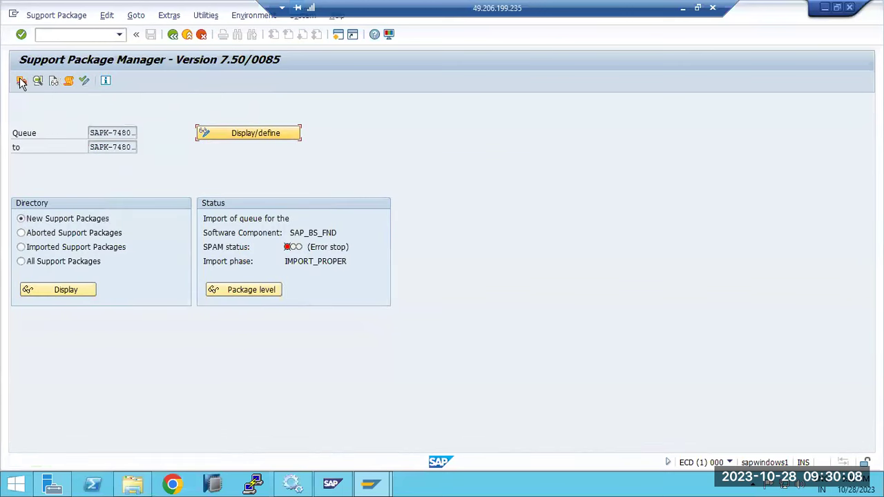
Step: Continue the queue import with Import 2 started in background, then refresh the import status
left_click(22, 83)
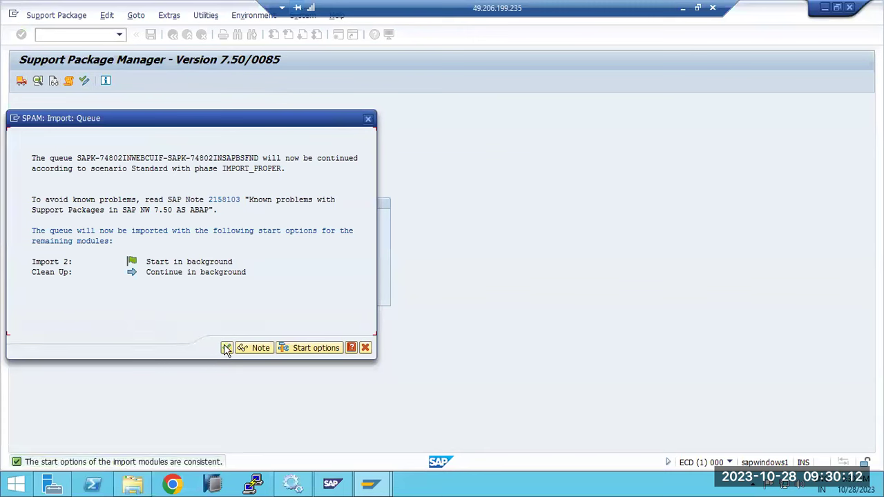
left_click(226, 348)
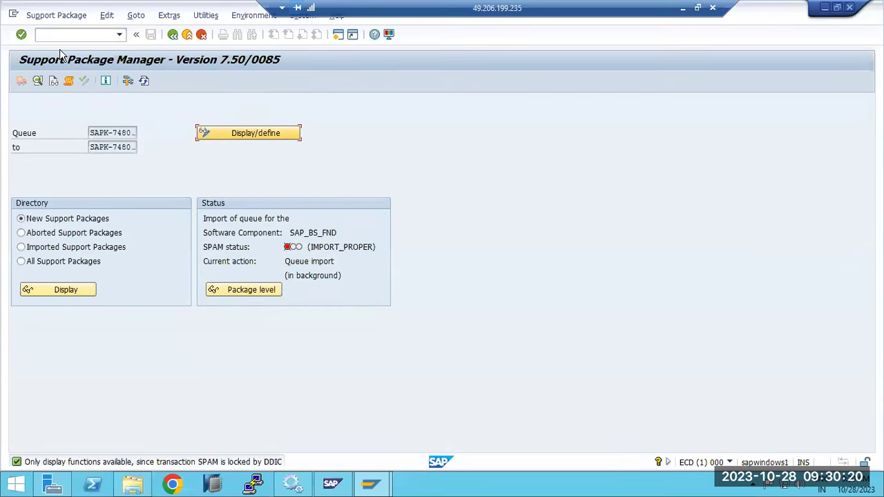
left_click(144, 82)
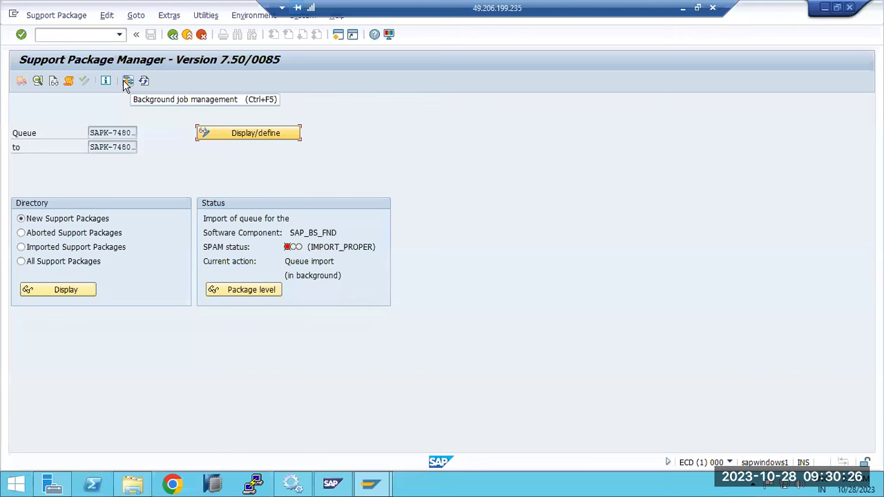
Step: Display the background jobs of the queue import, refresh the job overview and return to the Support Package Manager
left_click(128, 81)
left_click(32, 81)
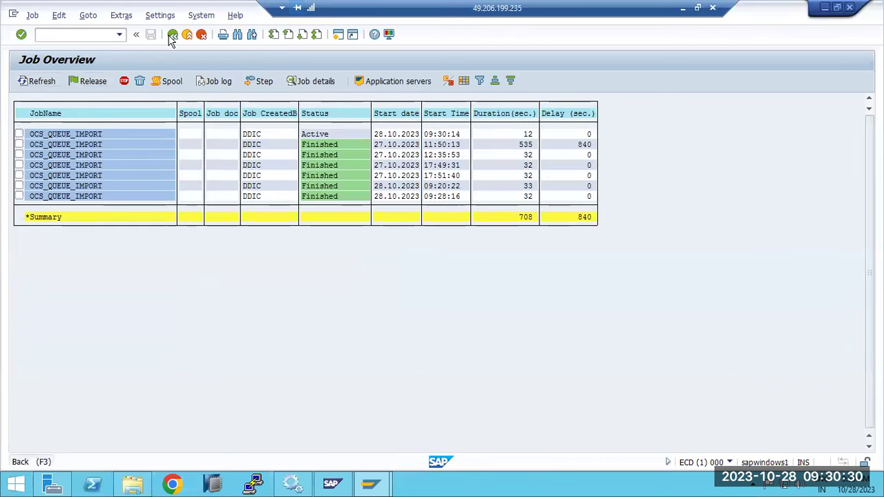
left_click(171, 36)
left_click(172, 36)
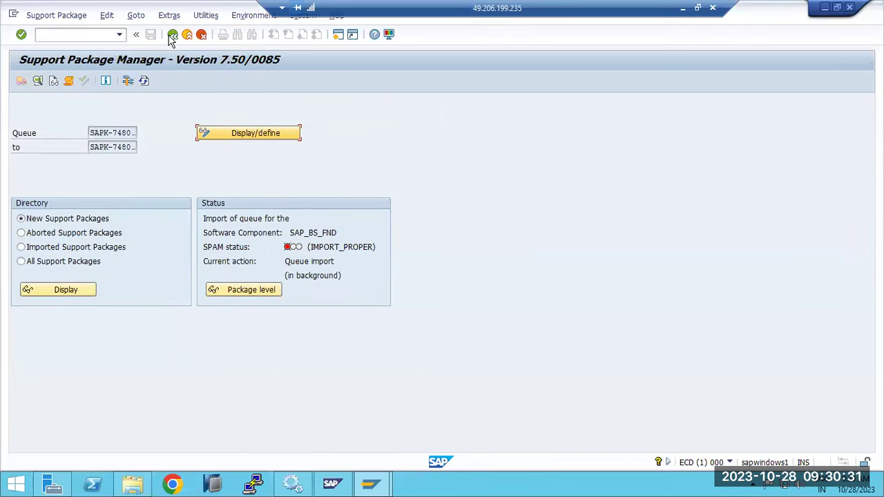
Step: Refresh the Support Package Manager repeatedly to monitor the background queue import until it stops running
left_click(144, 81)
left_click(682, 8)
left_click(488, 484)
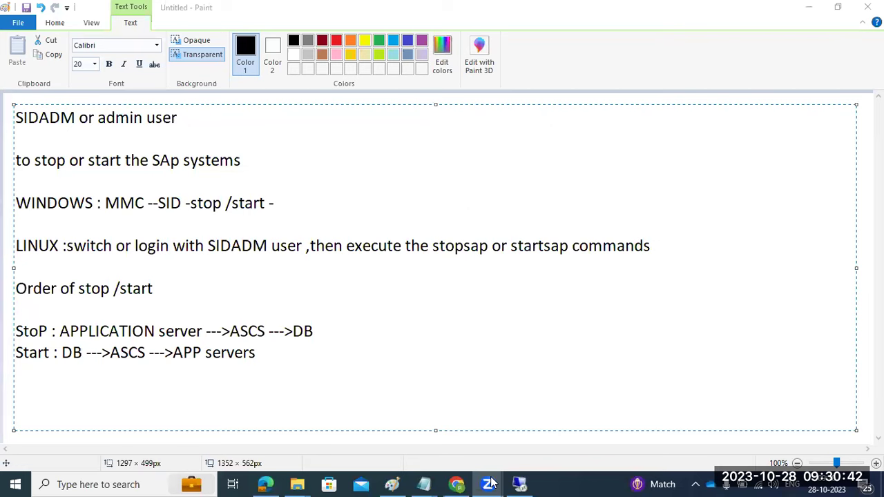
left_click(520, 484)
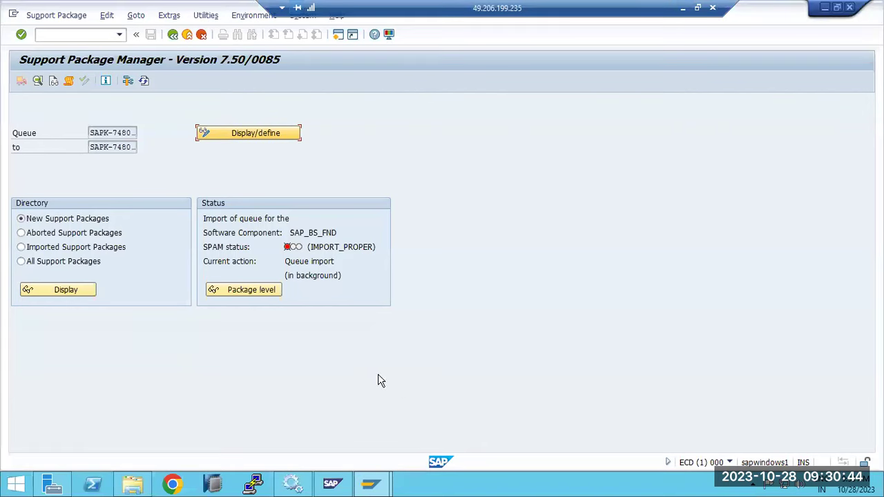
left_click(144, 82)
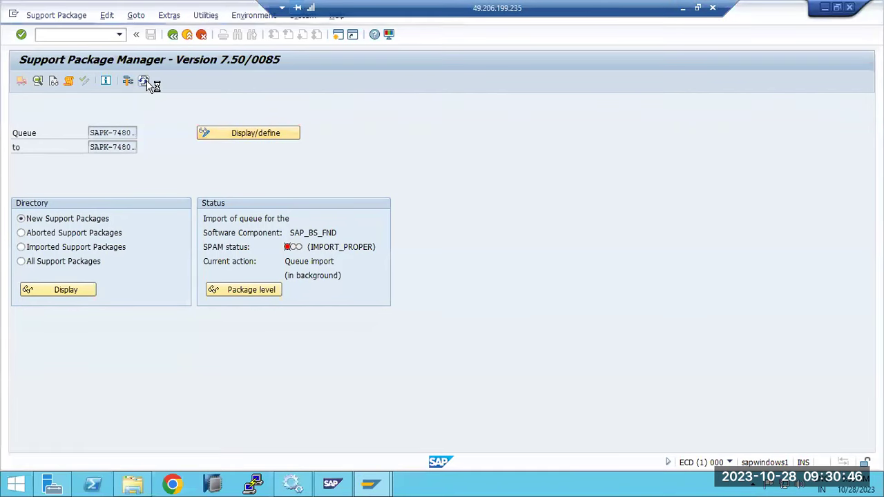
left_click(144, 82)
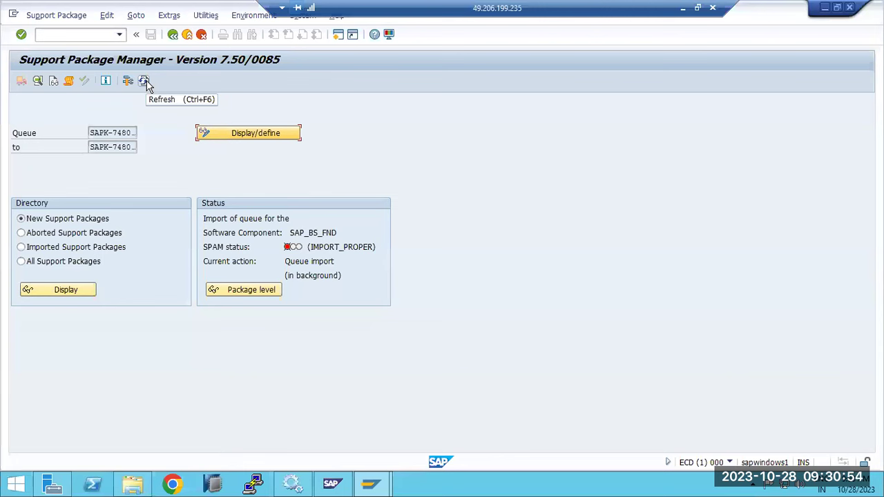
left_click(145, 82)
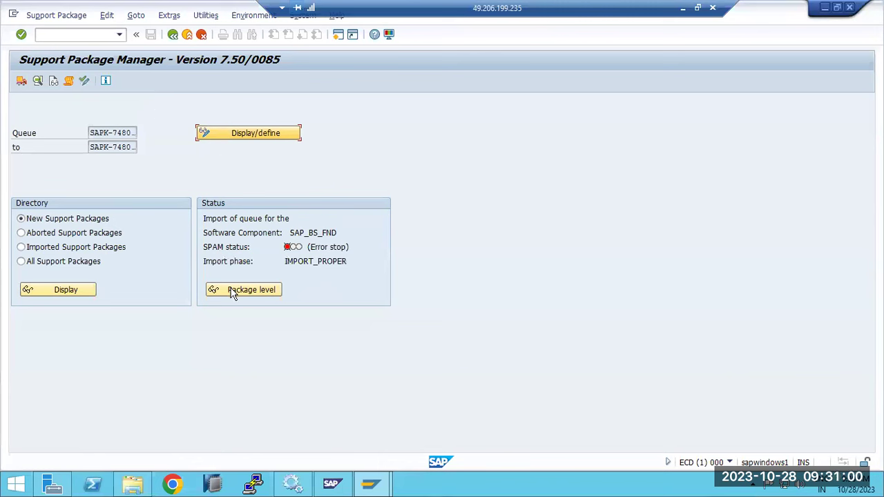
Step: Restart the queue import with the Import 2 start option set to Start in dialog immediately
left_click(21, 81)
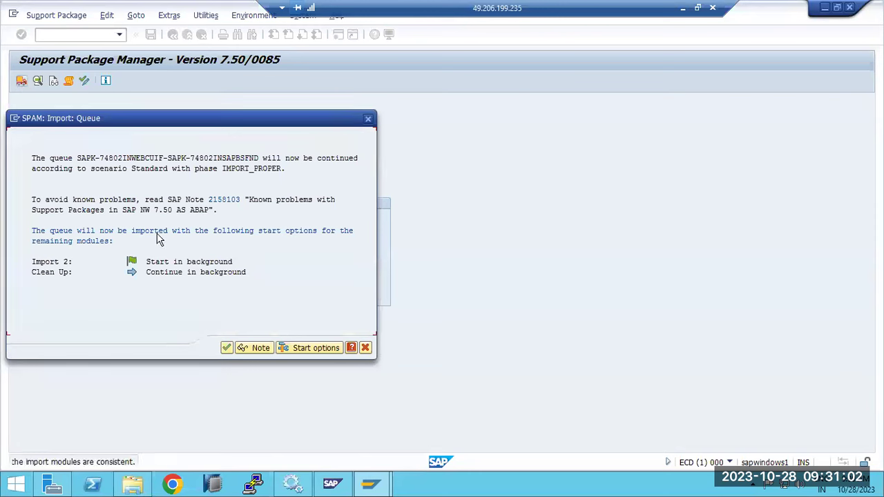
left_click(322, 351)
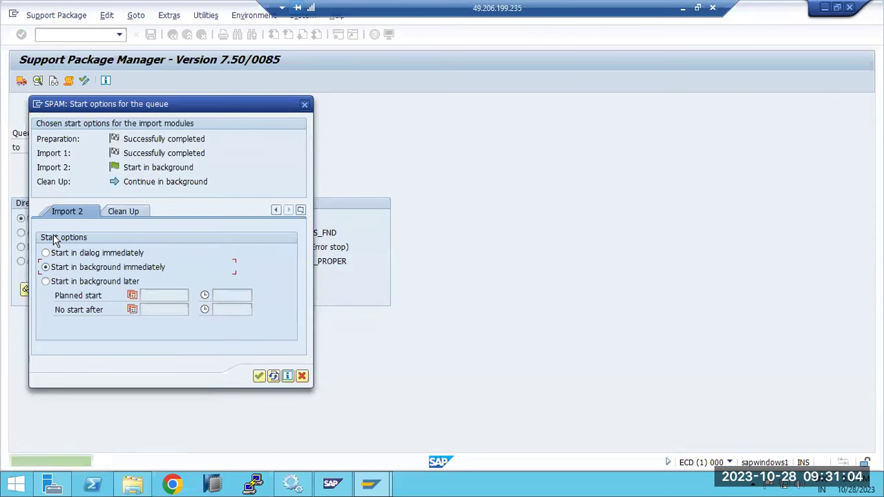
left_click(67, 253)
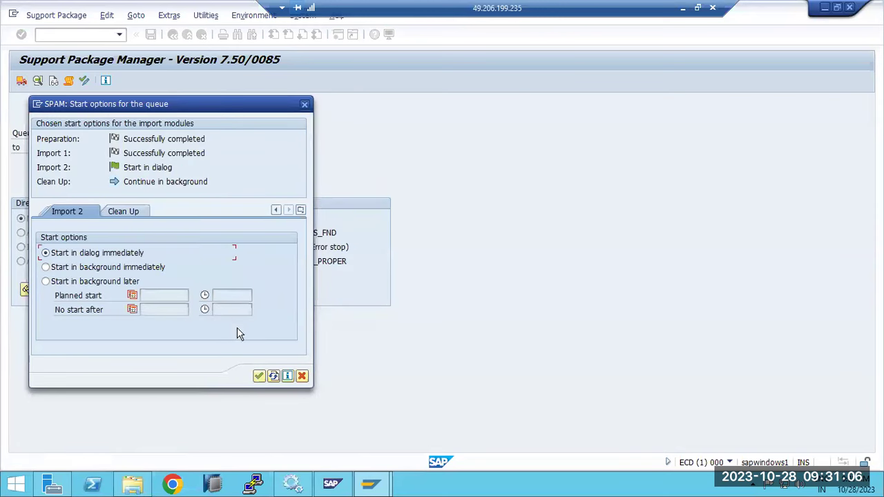
left_click(259, 377)
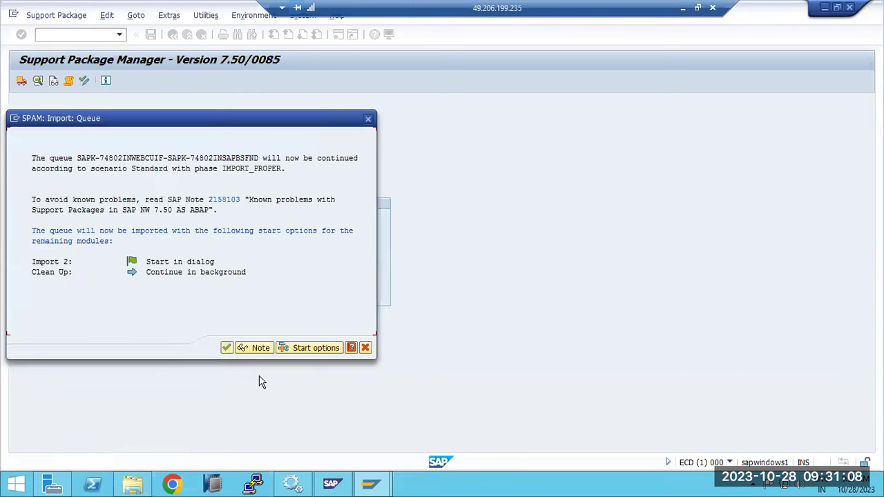
left_click(227, 349)
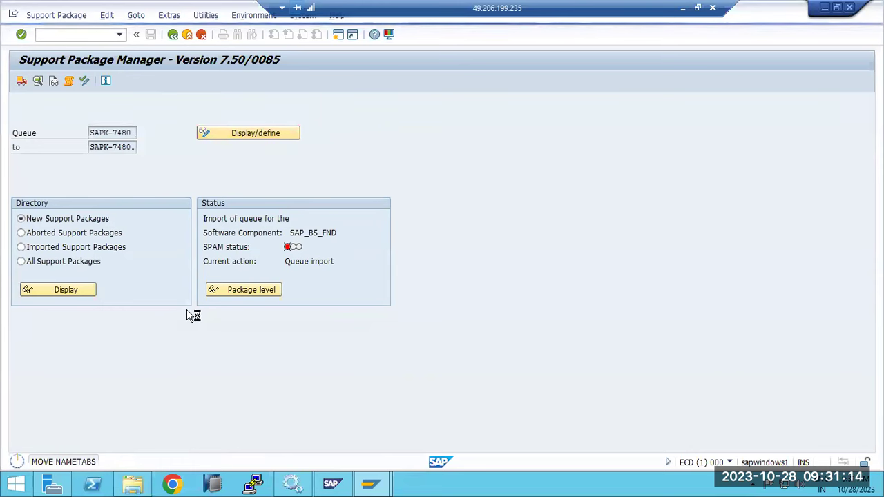
Step: Open a new GUI window and start transaction ST22 in it
left_click(12, 15)
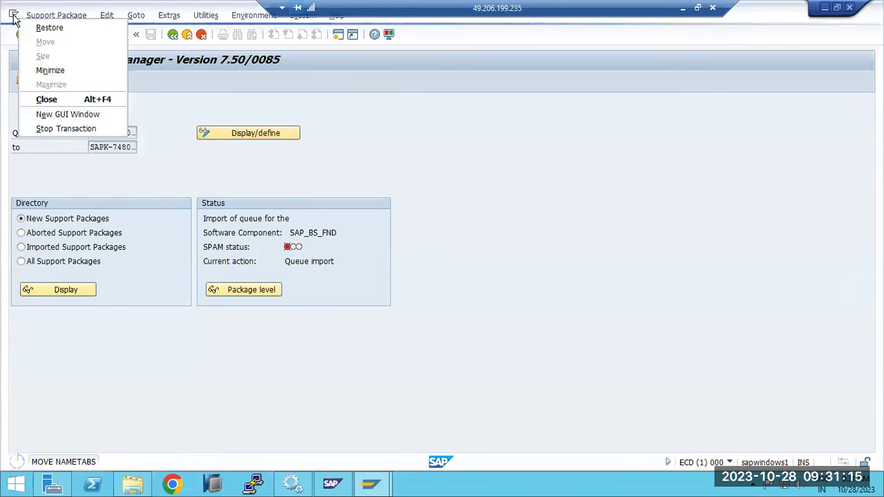
left_click(42, 114)
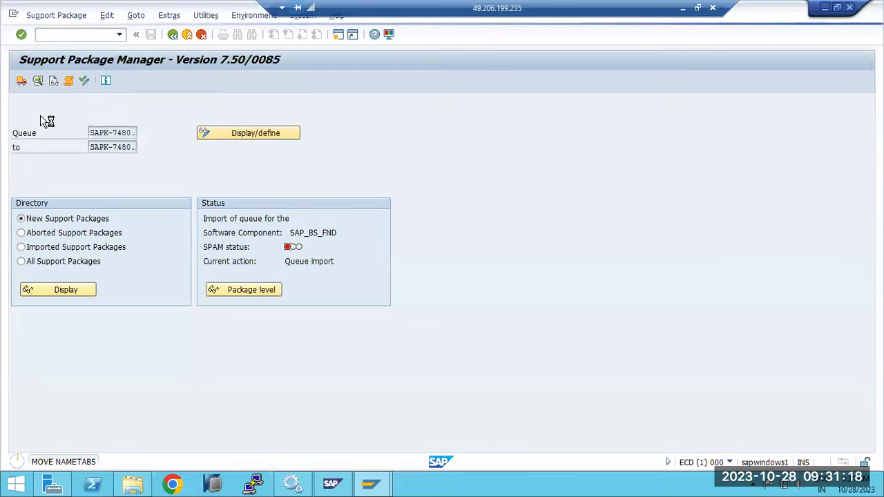
type("st22")
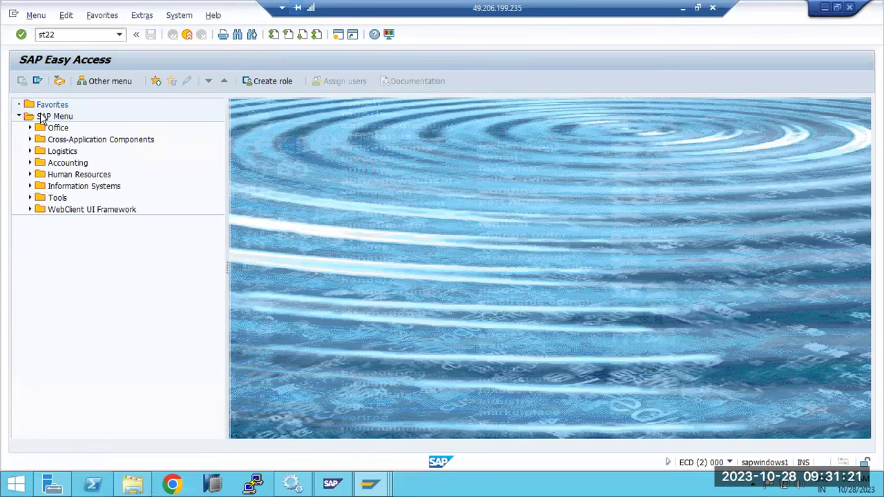
key("Return")
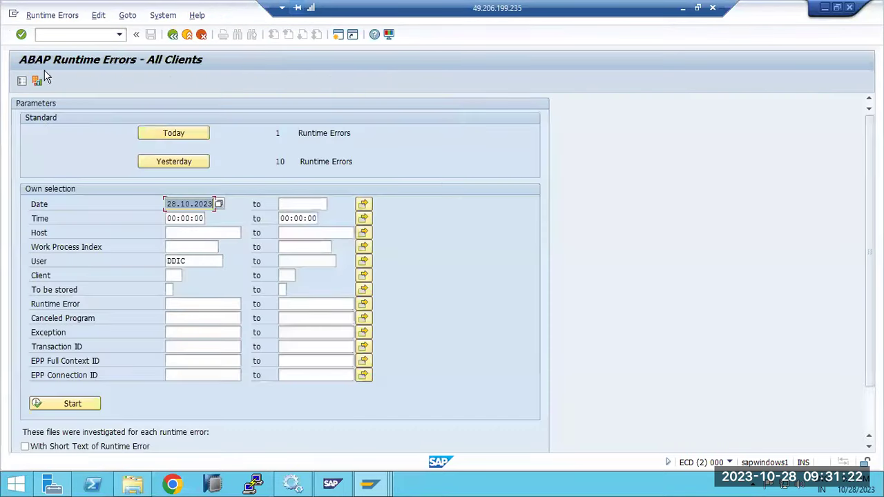
Step: Display the ABAP runtime errors for today and for yesterday, then return to SAP Easy Access
left_click(174, 133)
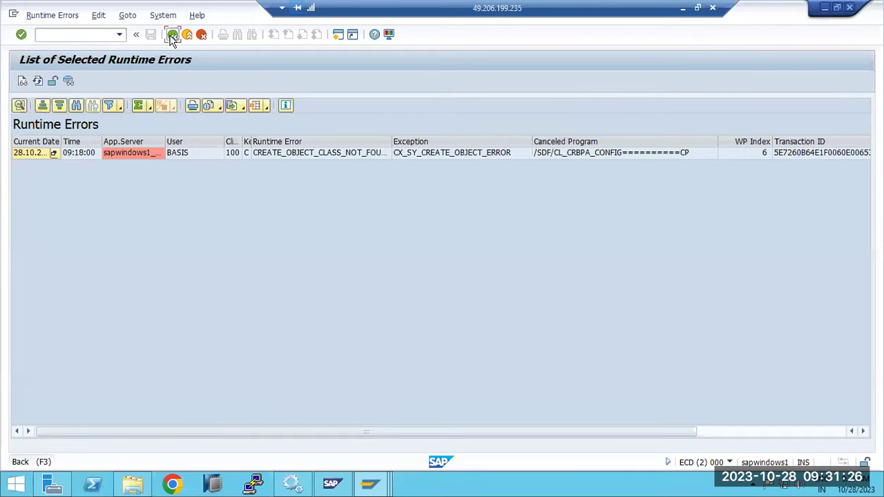
left_click(173, 34)
left_click(173, 162)
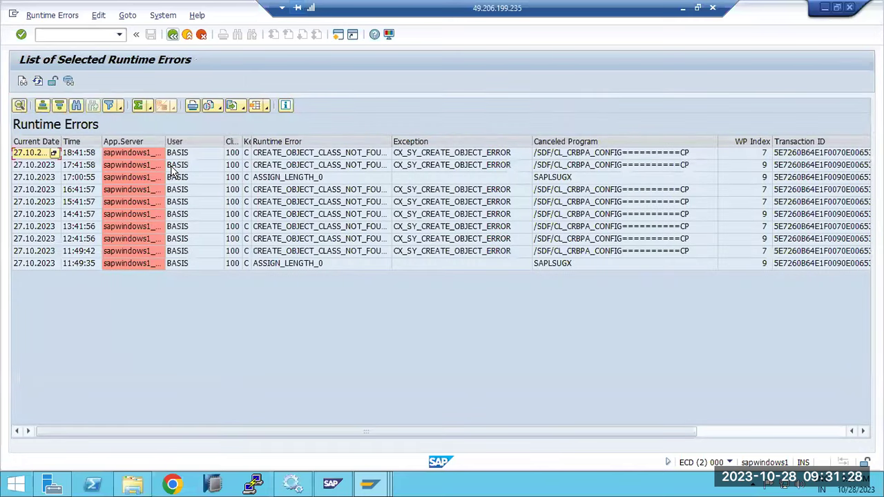
left_click(172, 34)
left_click(172, 34)
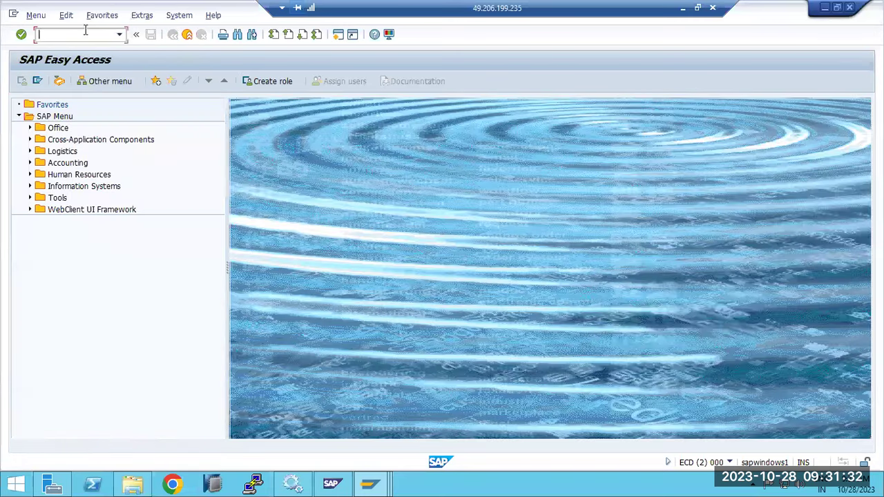
Step: View the work processes of the AS instance, dismiss the Internet Explorer security notice and leave the overview
key("Return")
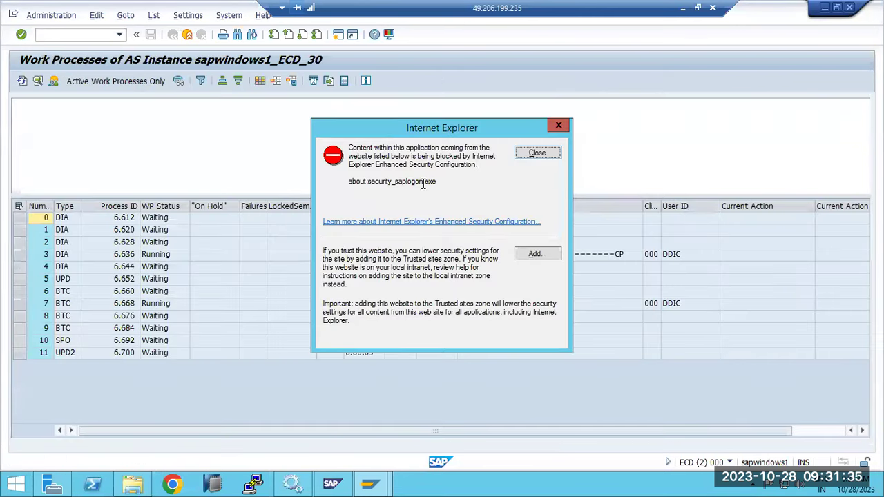
left_click(533, 153)
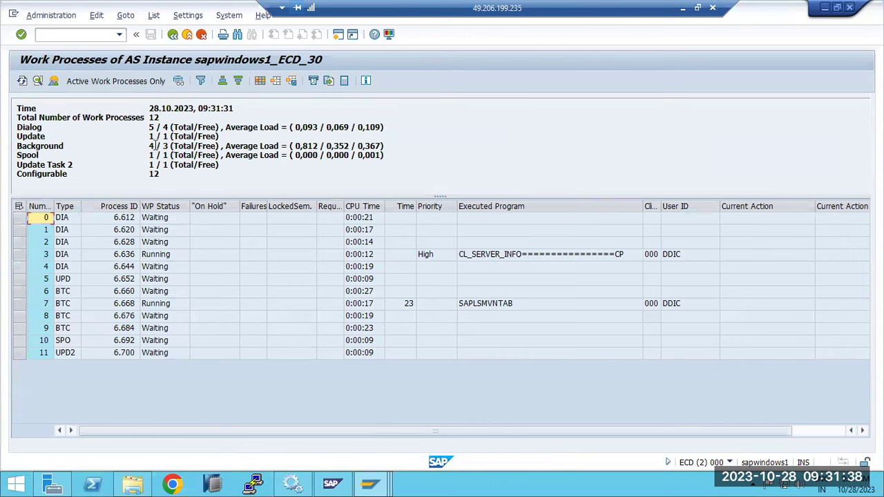
left_click(166, 136)
left_click(171, 34)
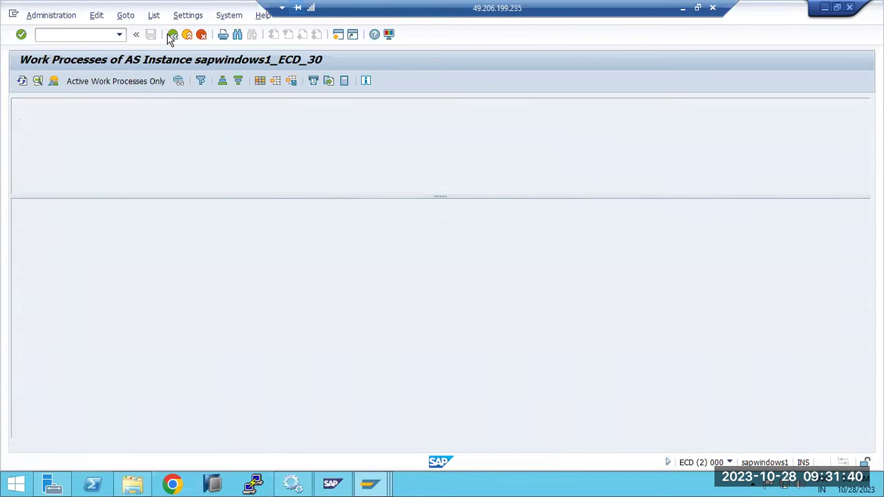
left_click(171, 35)
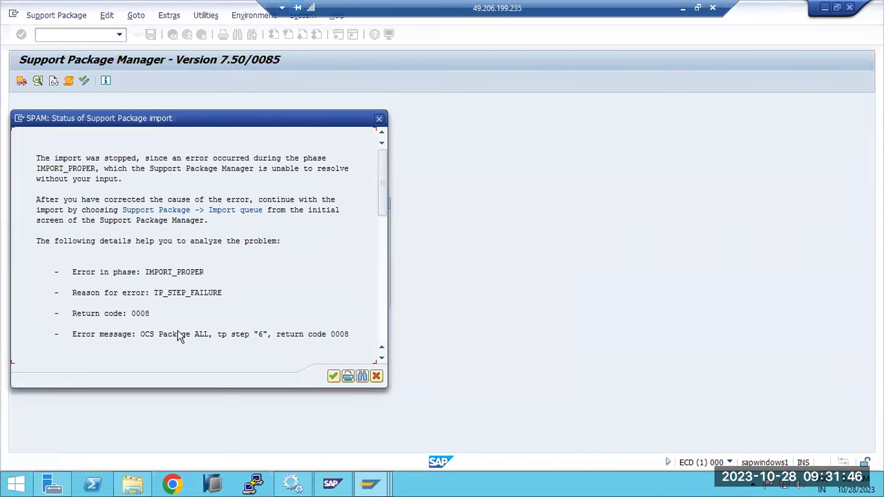
Step: Read the support package import status for the phase error, return code and tp step log file notes, and close it
scroll(177, 333, "down", 1)
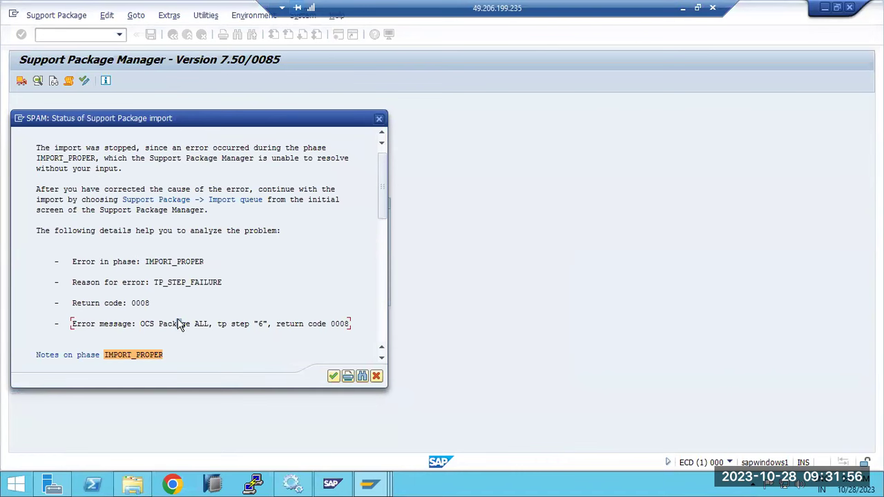
scroll(178, 323, "down", 4)
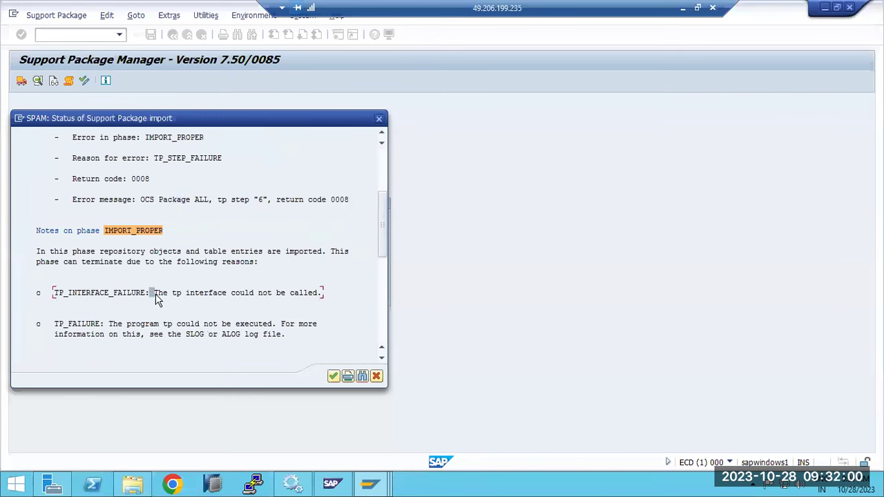
scroll(214, 297, "down", 2)
scroll(215, 297, "down", 3)
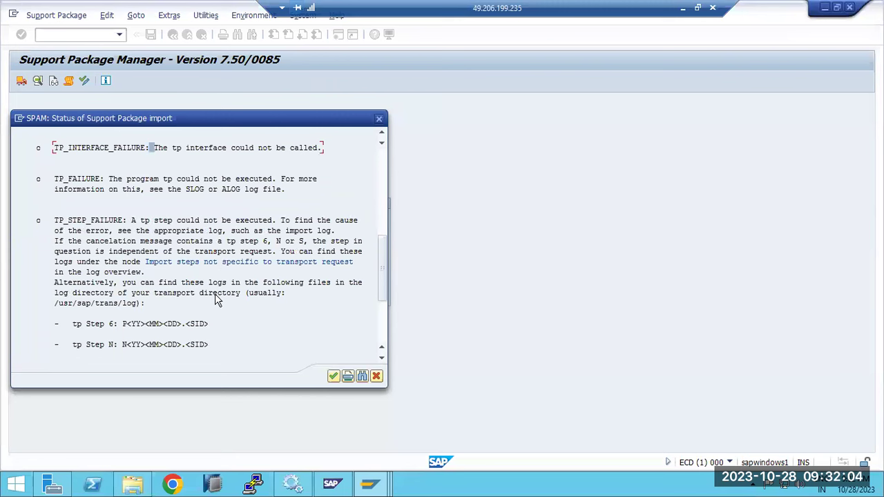
scroll(215, 295, "down", 3)
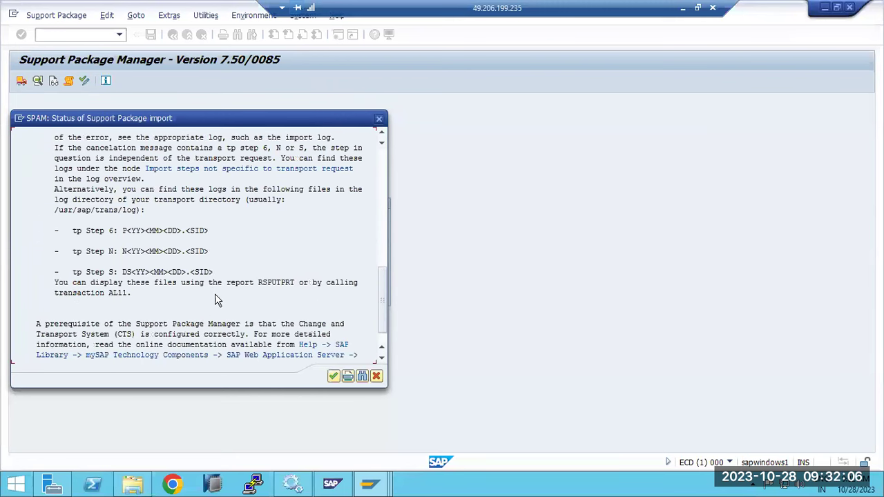
scroll(215, 299, "down", 2)
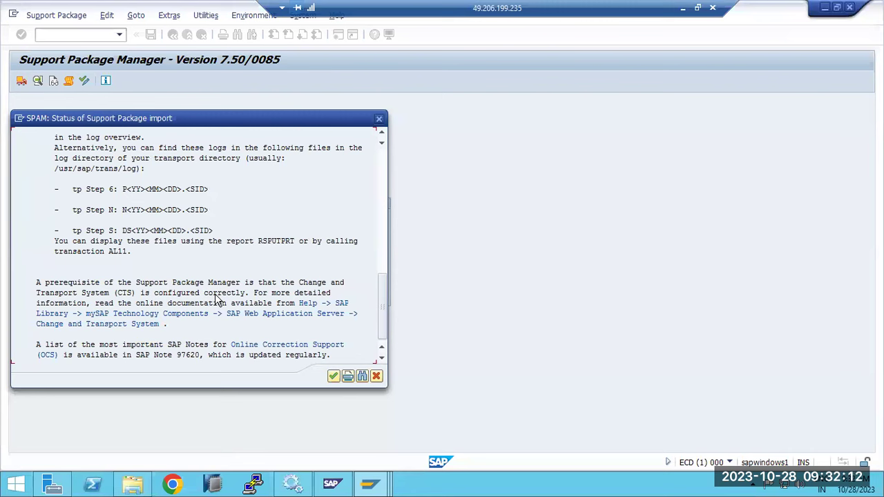
scroll(215, 299, "up", 2)
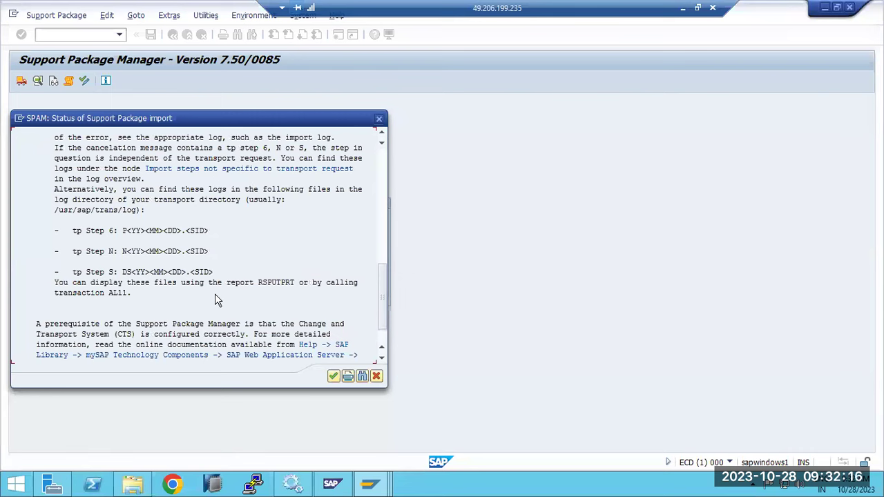
scroll(215, 297, "up", 4)
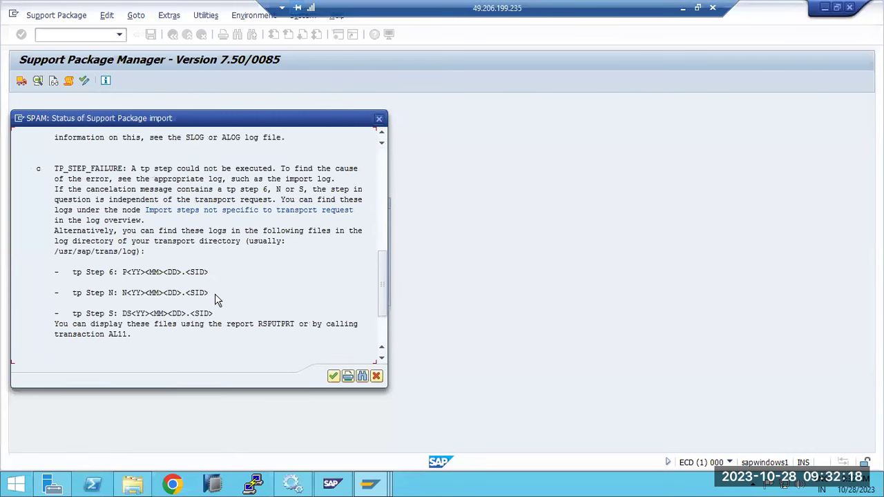
scroll(215, 297, "up", 6)
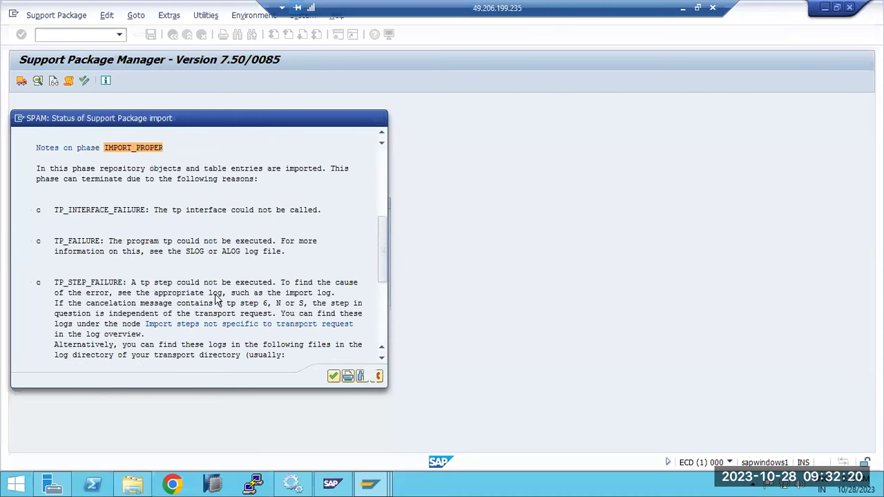
left_click(333, 376)
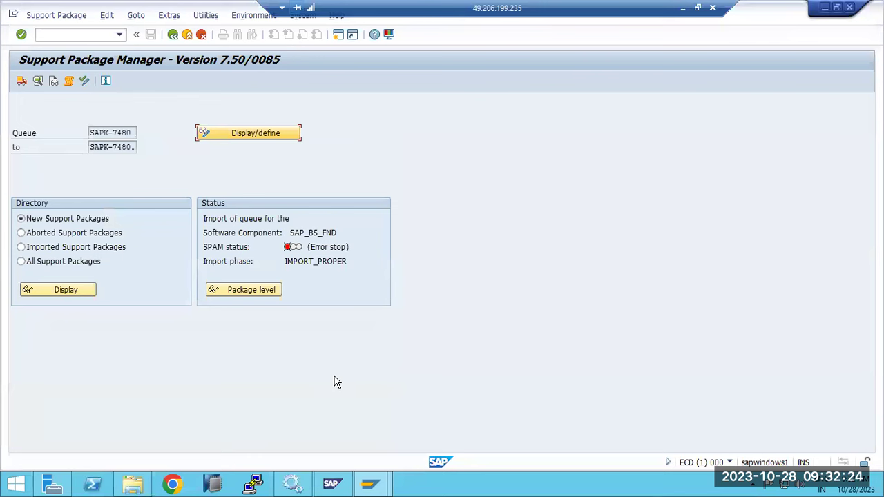
Step: Display the queue status again and review its error message and IMPORT_PROPER notes, then close it
left_click(97, 21)
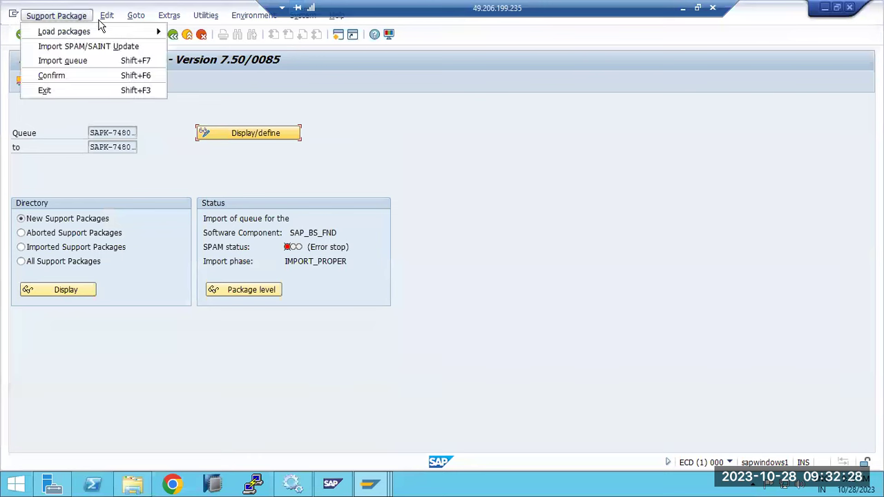
mouse_move(155, 22)
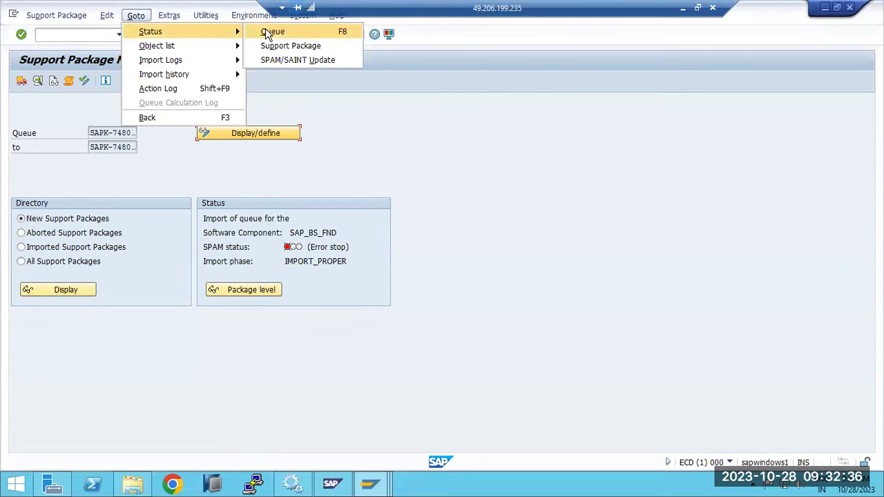
left_click(268, 33)
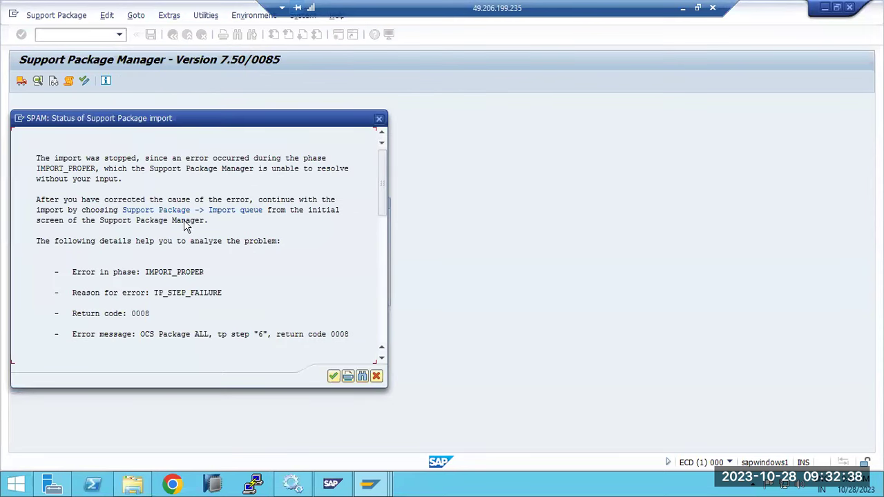
scroll(156, 268, "down", 4)
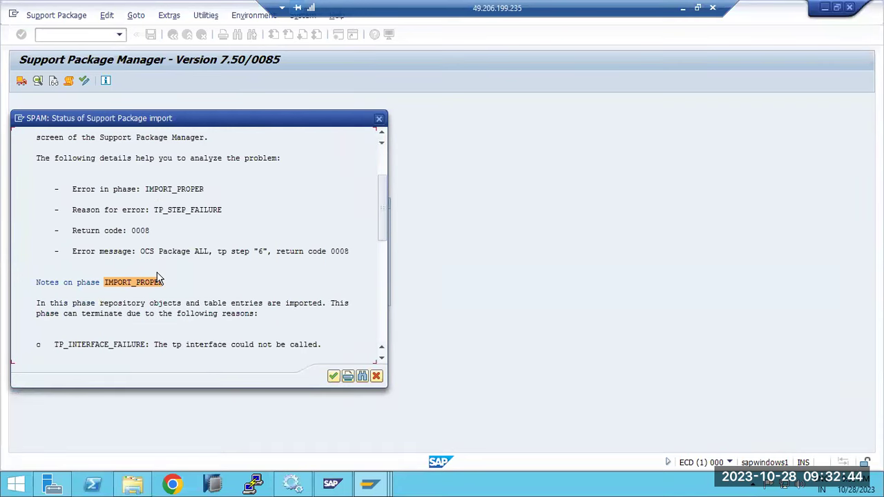
scroll(157, 278, "down", 2)
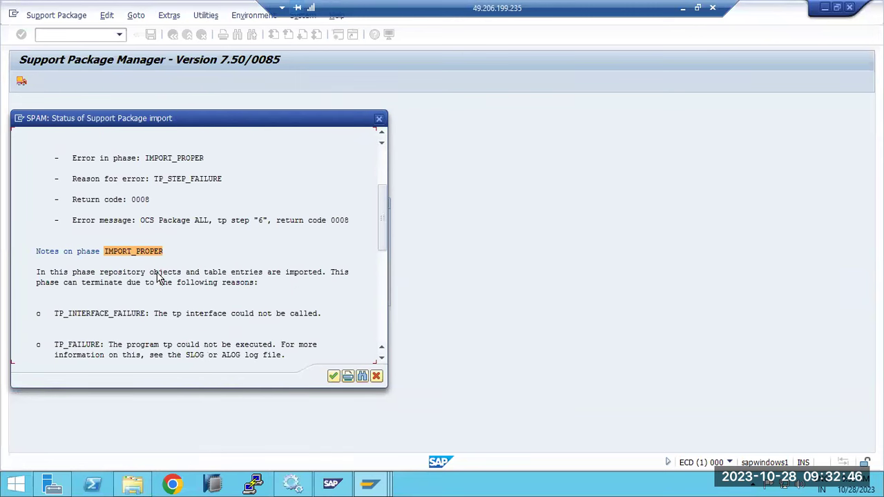
left_click(335, 221)
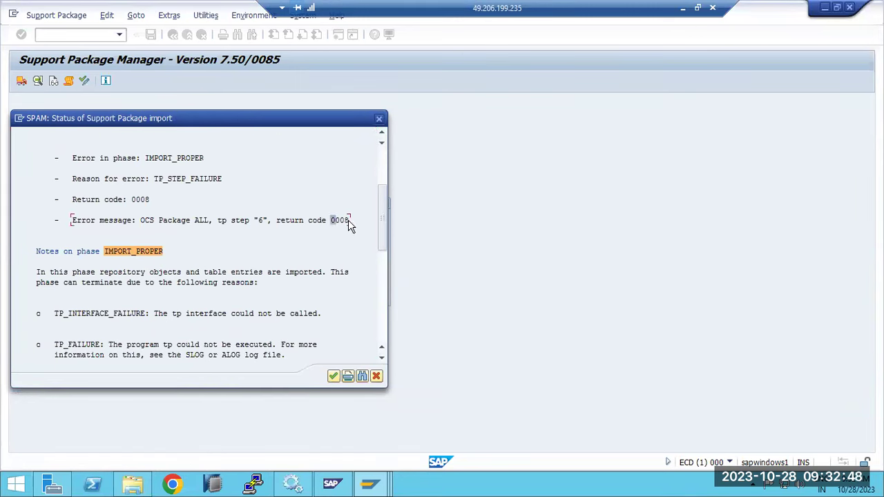
scroll(285, 276, "down", 3)
scroll(282, 285, "down", 6)
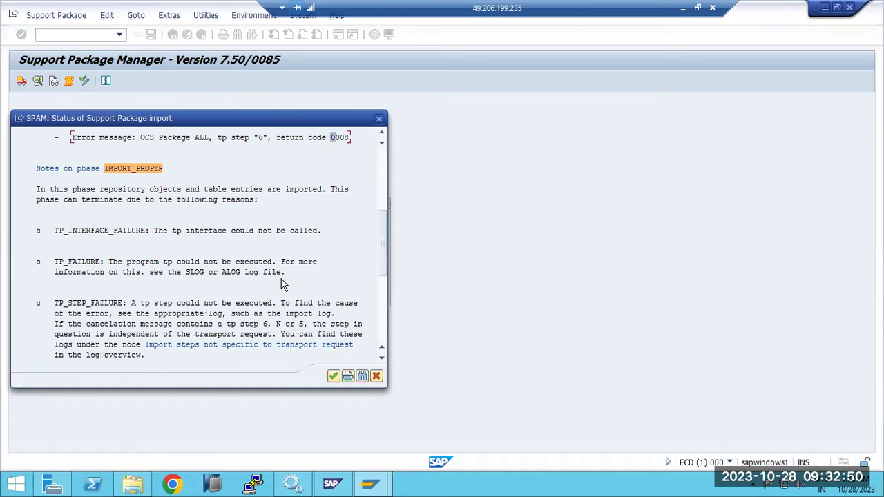
scroll(282, 287, "down", 5)
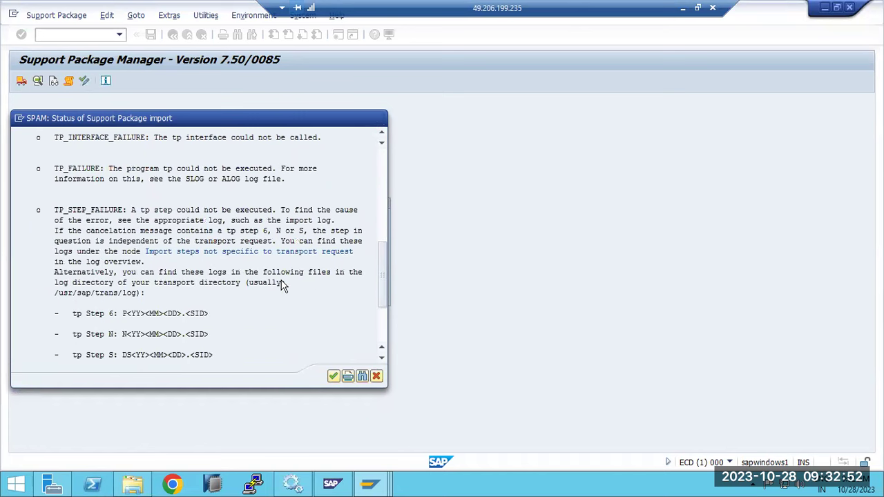
scroll(283, 287, "down", 2)
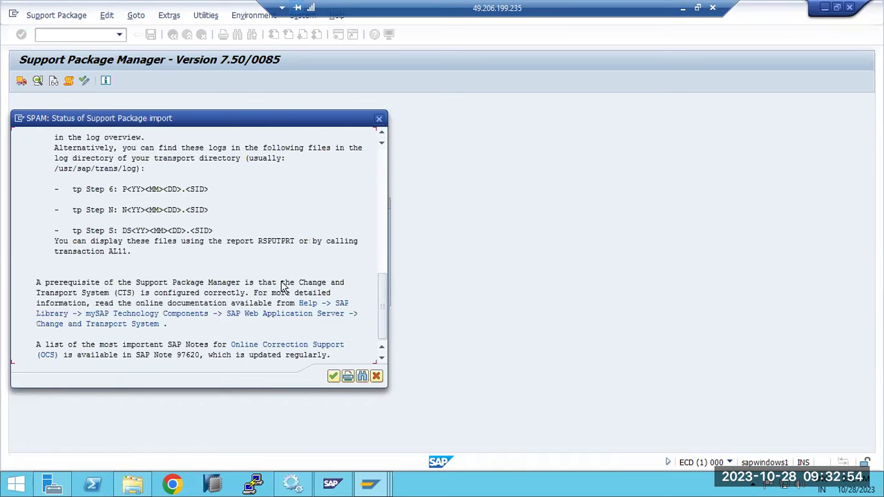
scroll(283, 285, "up", 3)
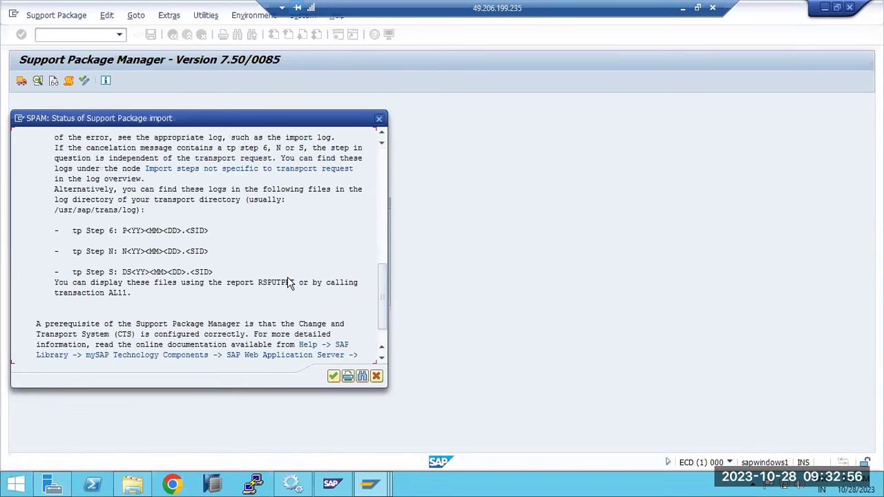
scroll(288, 277, "up", 8)
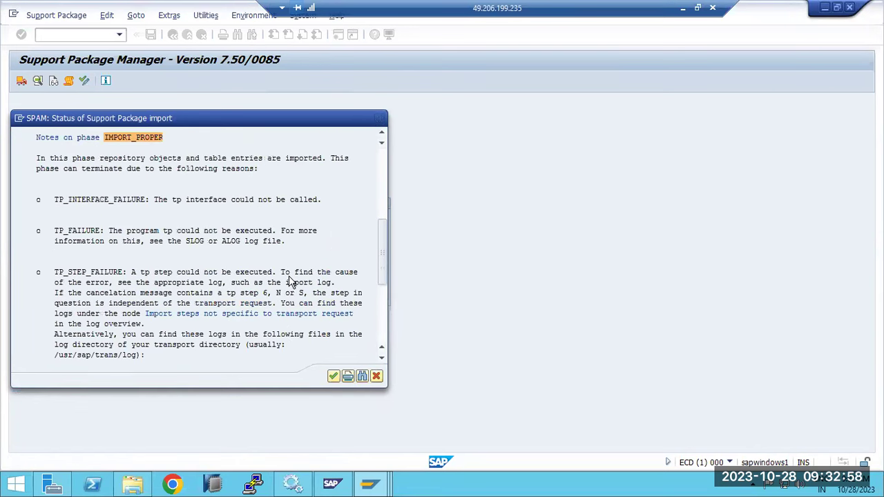
left_click(333, 377)
Step: Try to reset the status of the SPAM/SAINT update and of the support package queue, and check the import phase
left_click(169, 15)
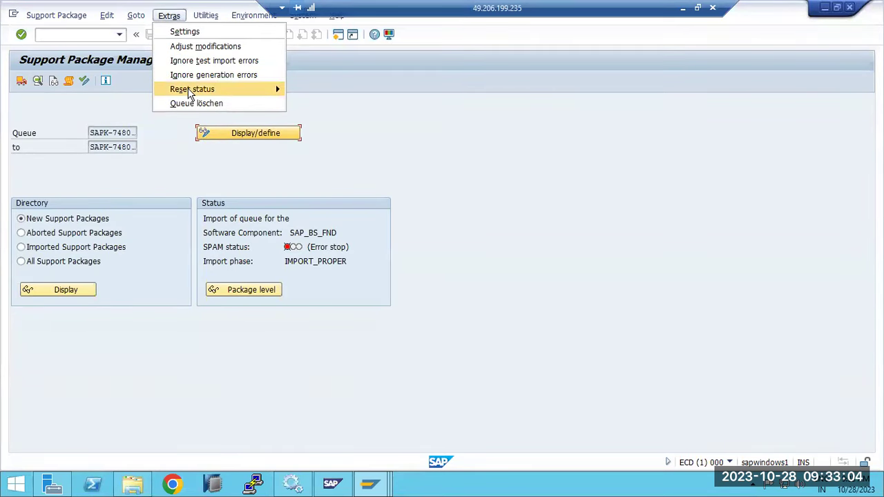
mouse_move(192, 92)
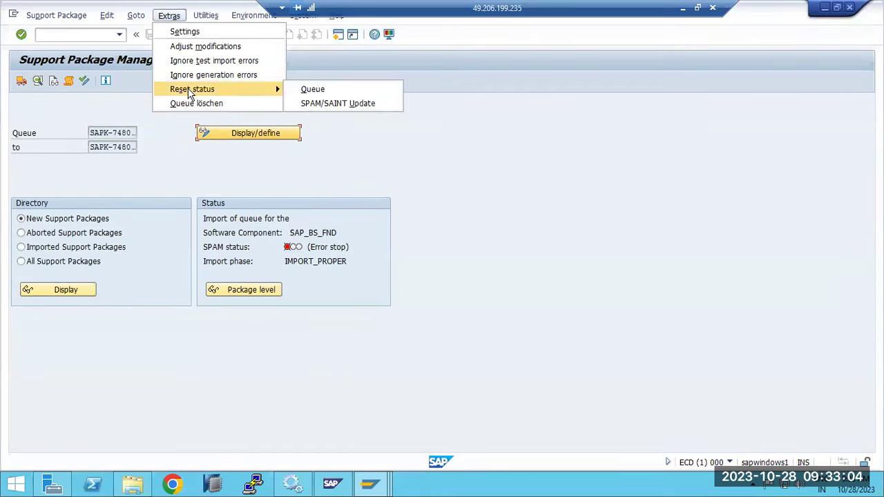
left_click(317, 103)
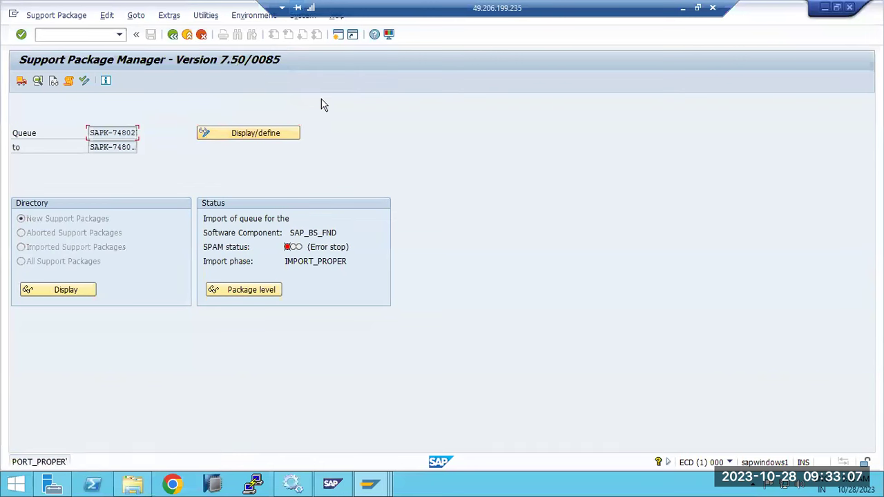
left_click(169, 15)
mouse_move(193, 90)
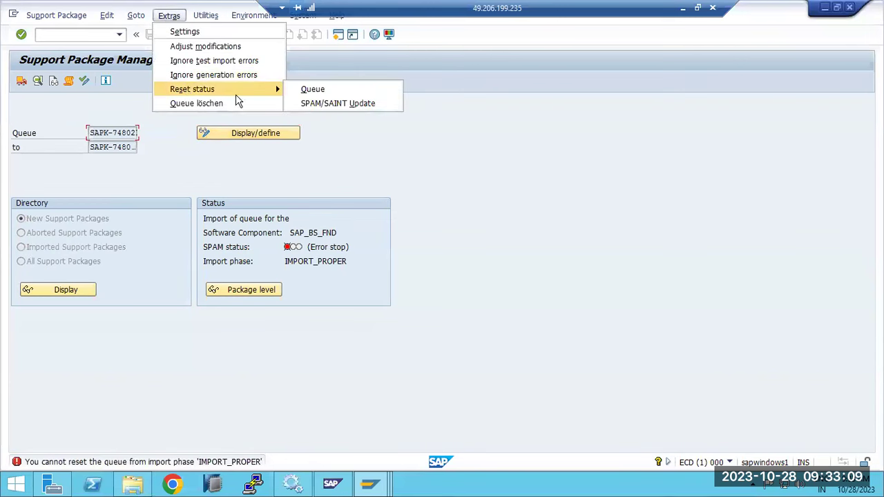
left_click(296, 88)
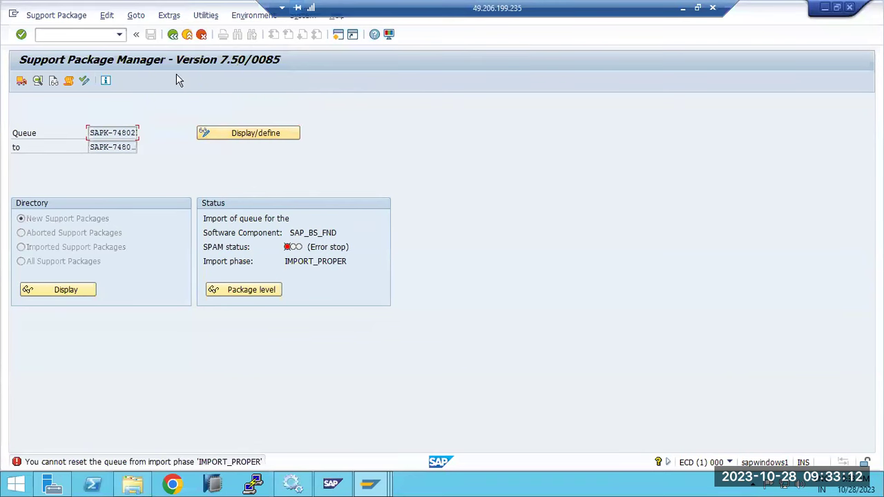
left_click(287, 261)
left_click_drag(287, 261, 348, 261)
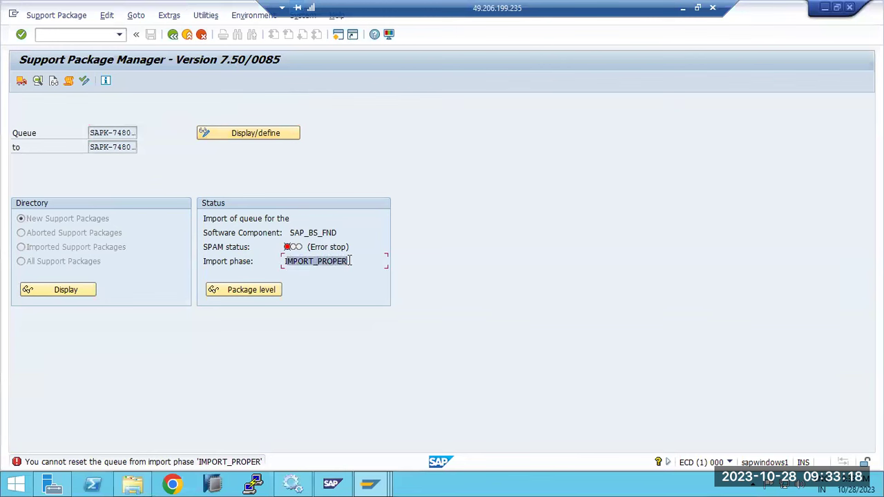
Step: Open ABAP program execution with transaction sa38 in a new session
left_click(338, 34)
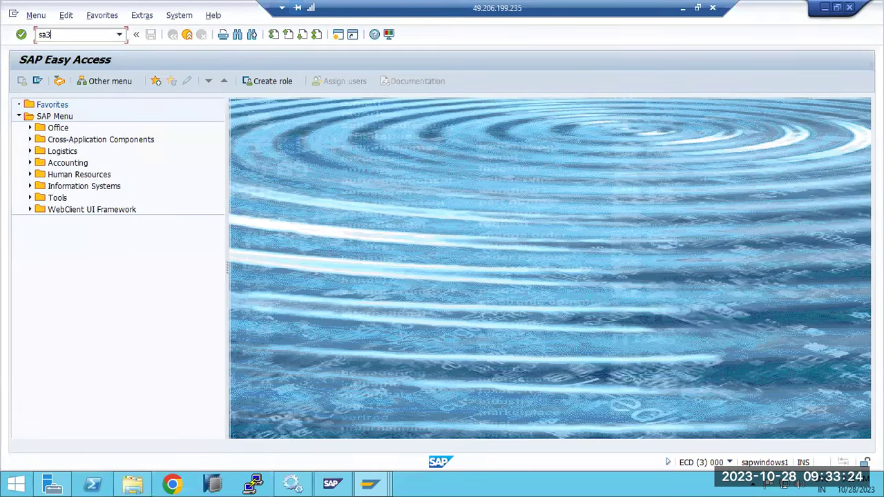
left_click(88, 36)
type("sa38")
key("Return")
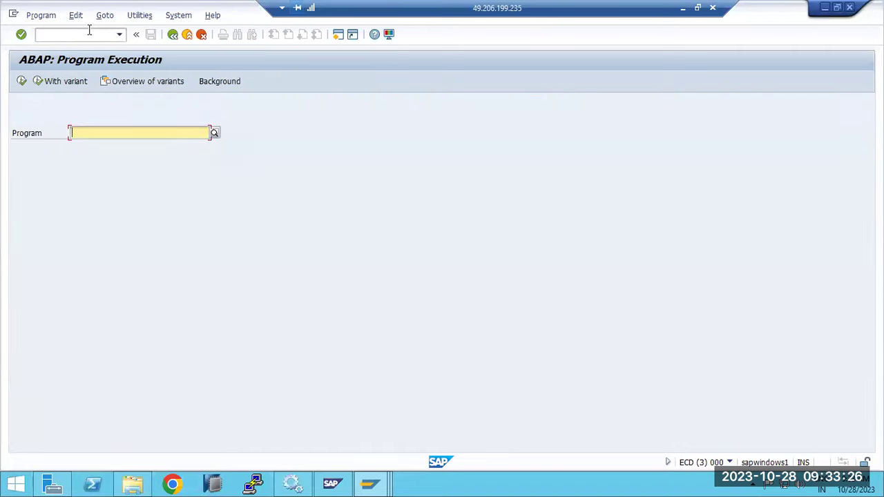
Step: Execute the OCS package import program RSSPAM30, then return to SAP Easy Access
type("RS")
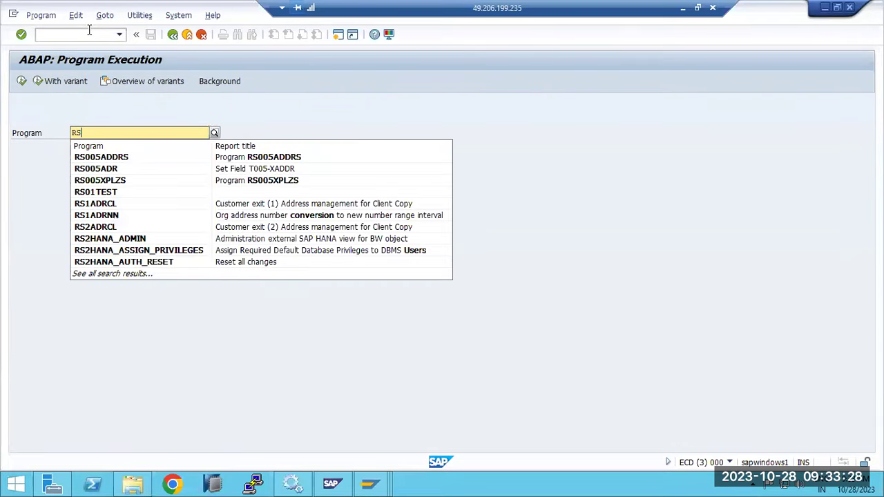
type("SPAM")
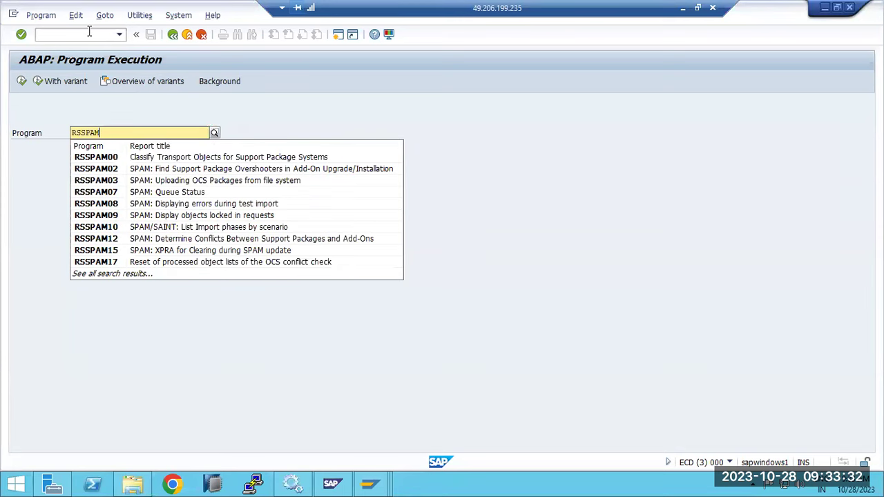
type("30")
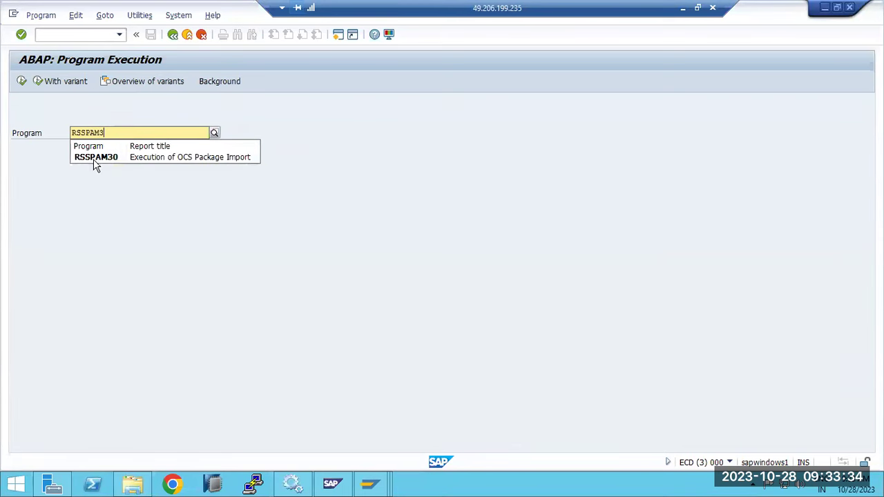
left_click(101, 159)
left_click(21, 81)
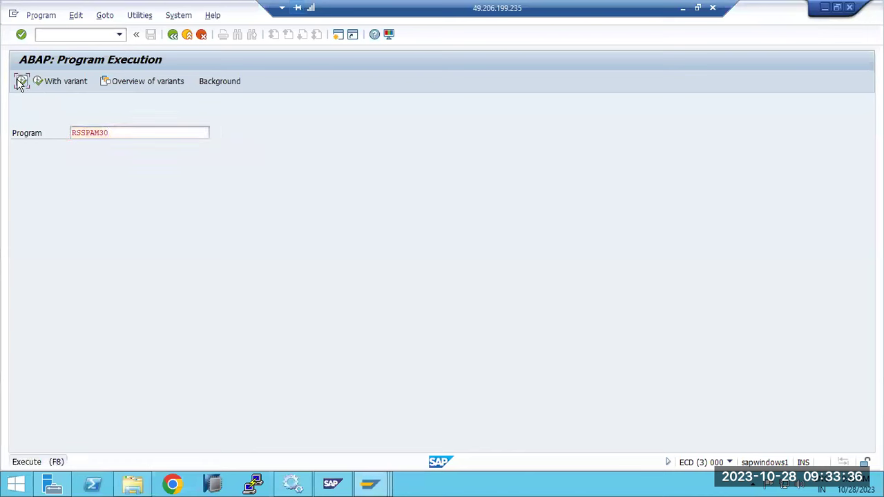
left_click(21, 34)
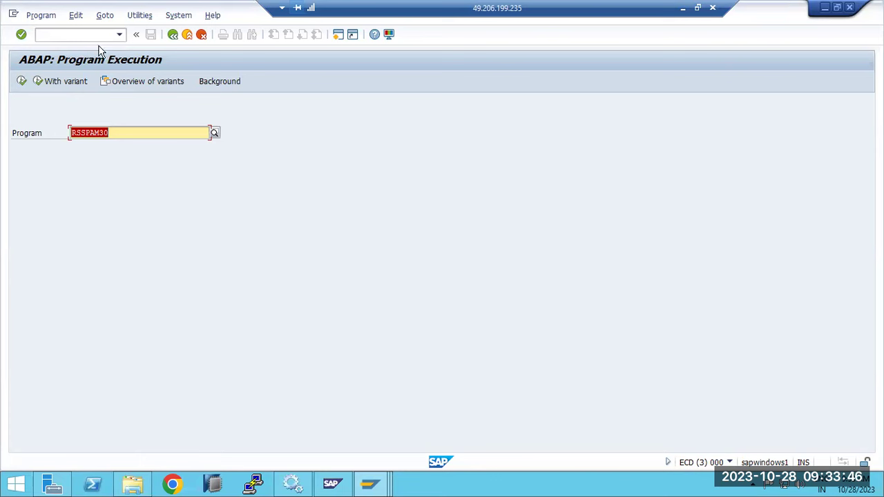
left_click(172, 35)
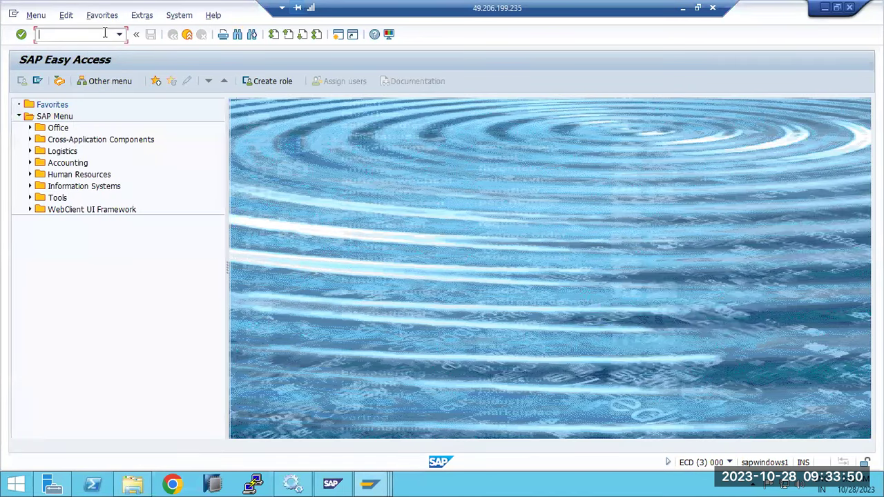
Step: Open the Transport Management System, examine the ECP queue in the import overview of DOMAIN_ECD, and leave the overview
key("Return")
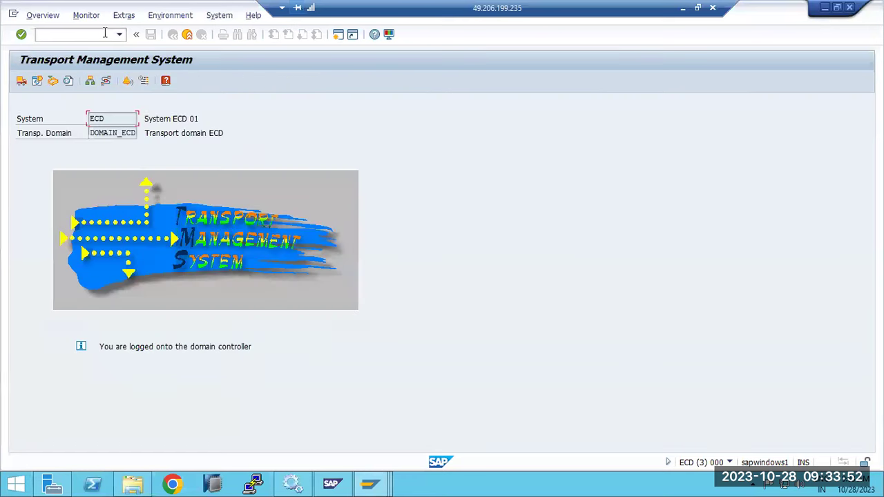
left_click(20, 81)
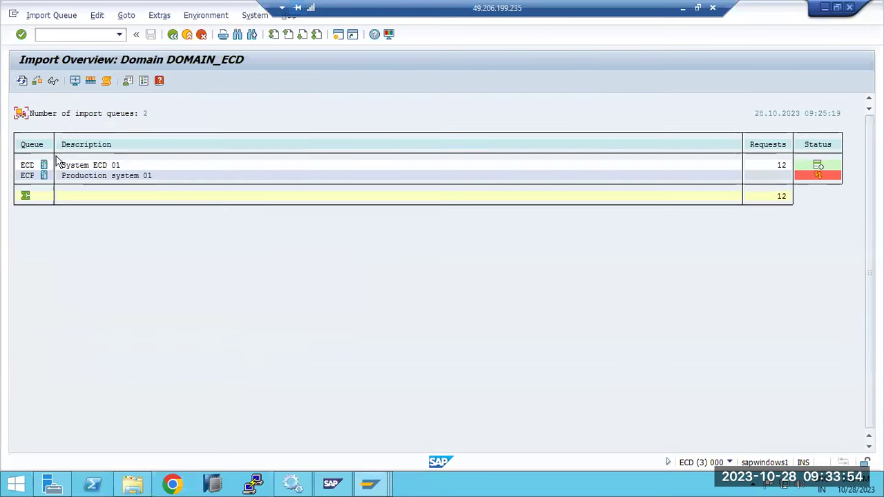
left_click(32, 178)
left_click(96, 15)
mouse_move(58, 21)
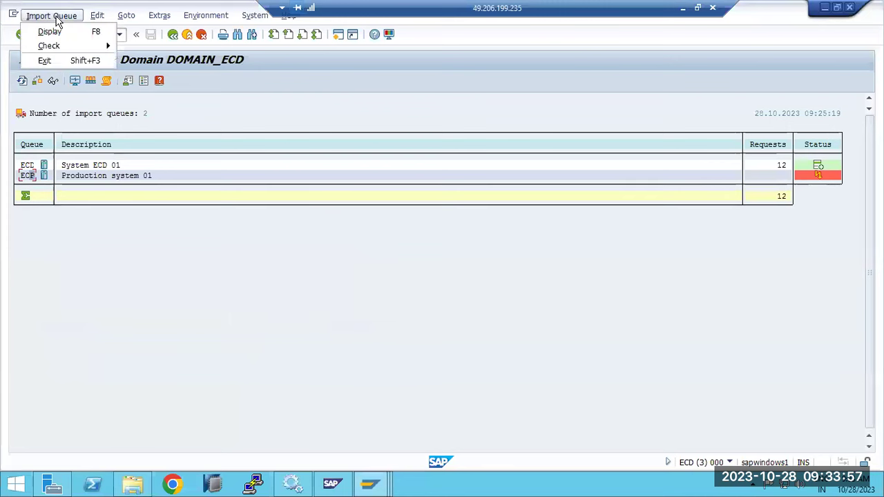
left_click(112, 239)
left_click(173, 34)
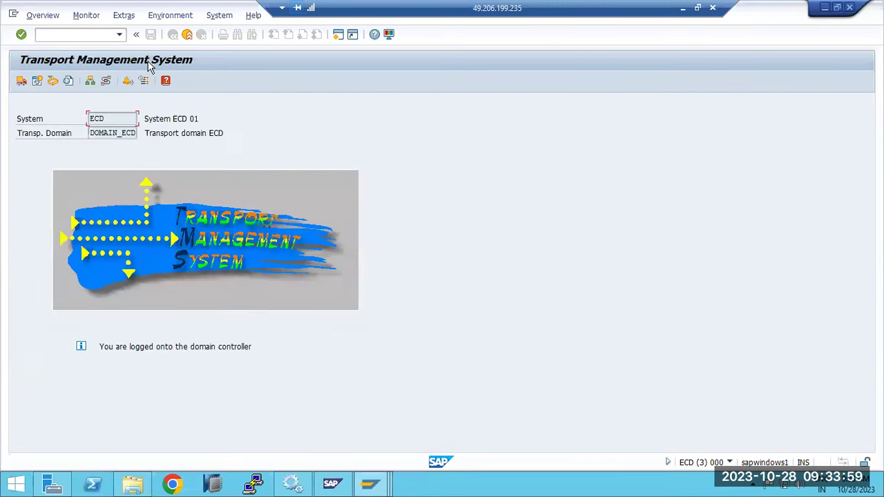
Step: Delete production system ECP from the TMS system overview of DOMAIN_ECD and confirm the deletion
left_click(90, 82)
left_click(34, 150)
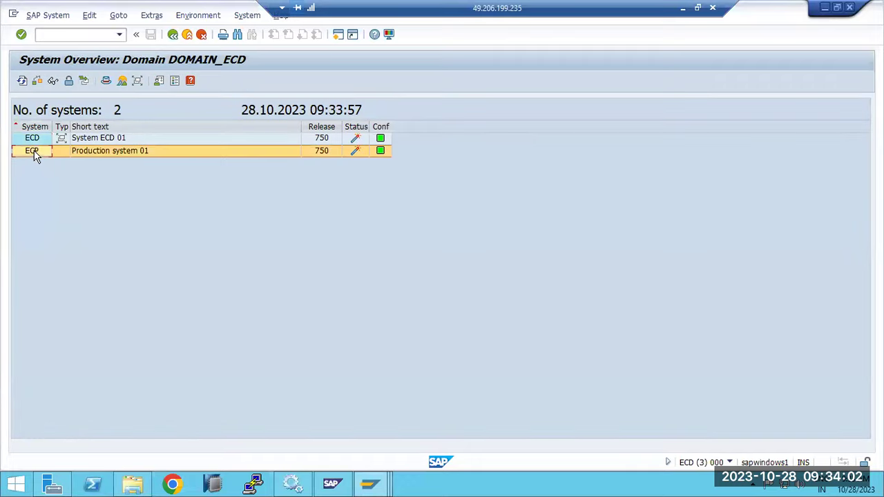
left_click(40, 17)
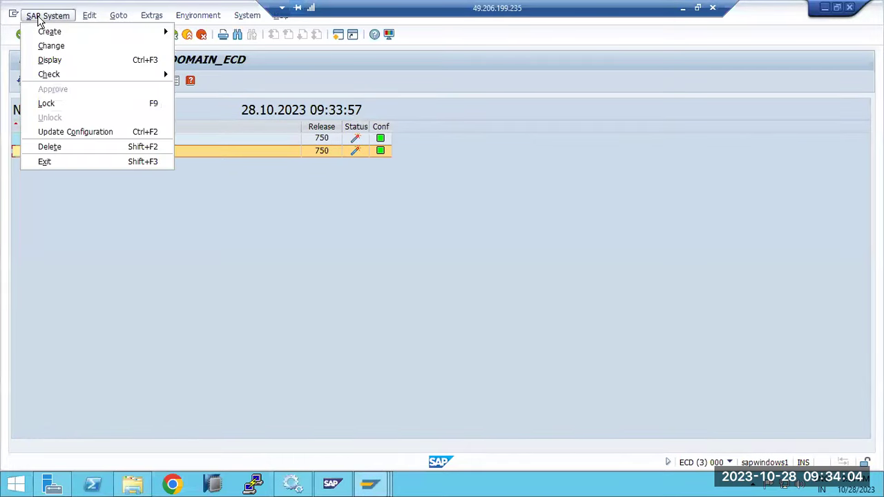
left_click(53, 146)
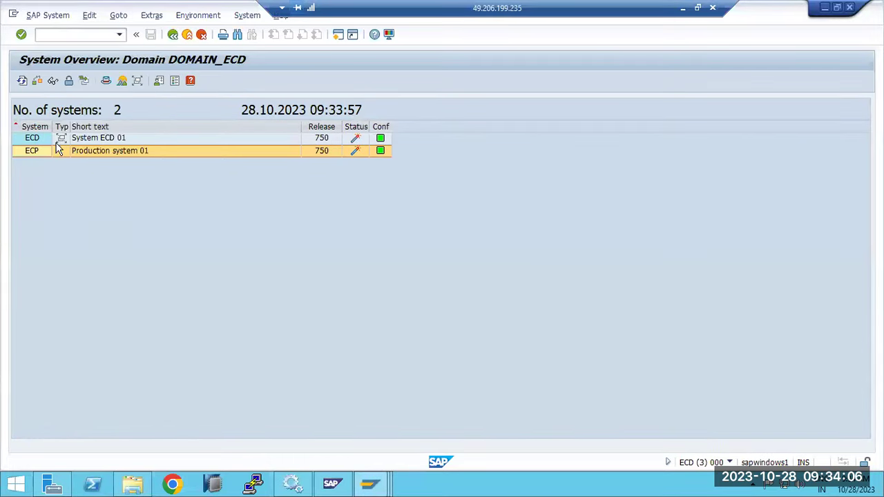
left_click(185, 268)
left_click(176, 240)
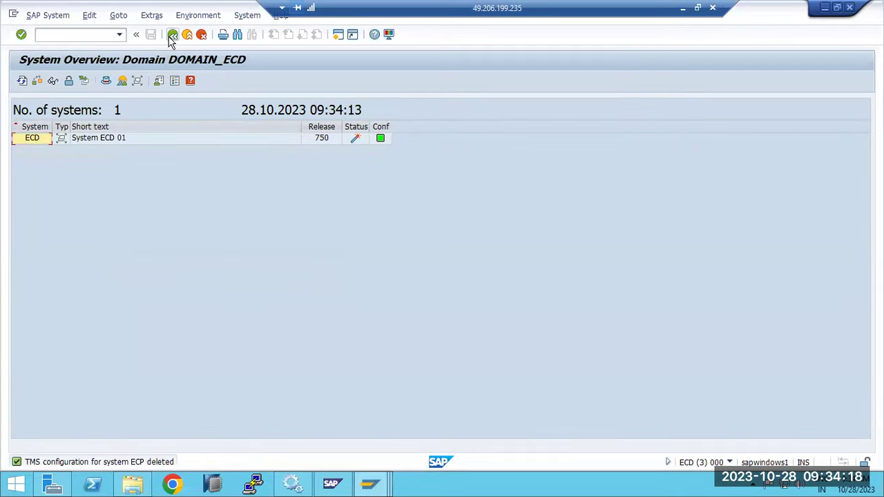
Step: Recheck the import queues of DOMAIN_ECD in the import overview and return to the Transport Management System start screen
left_click(172, 35)
left_click(21, 81)
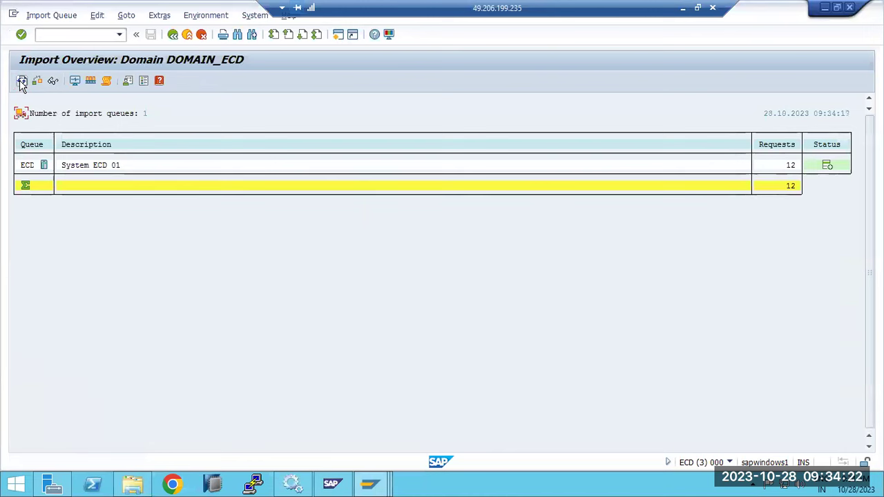
left_click(172, 35)
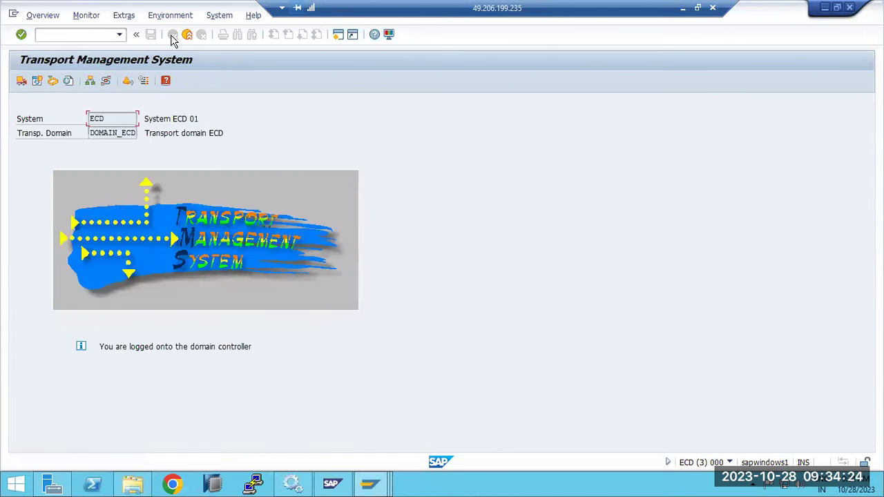
Step: Leave the Transport Management System, open the Support Package Manager and highlight the import phase in the queue status
left_click(199, 35)
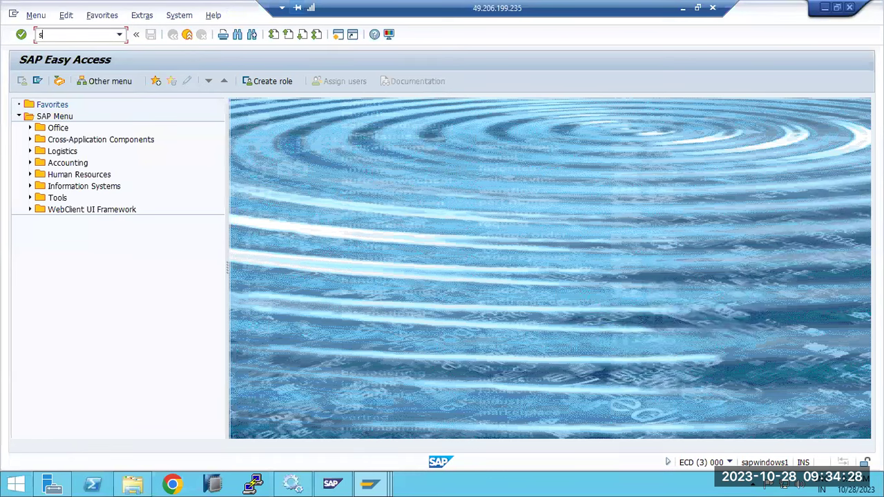
key("Return")
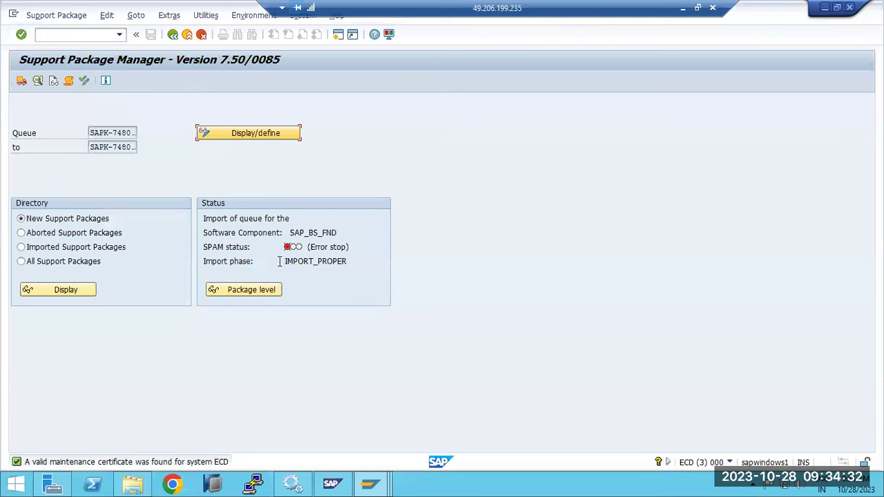
left_click_drag(286, 263, 348, 261)
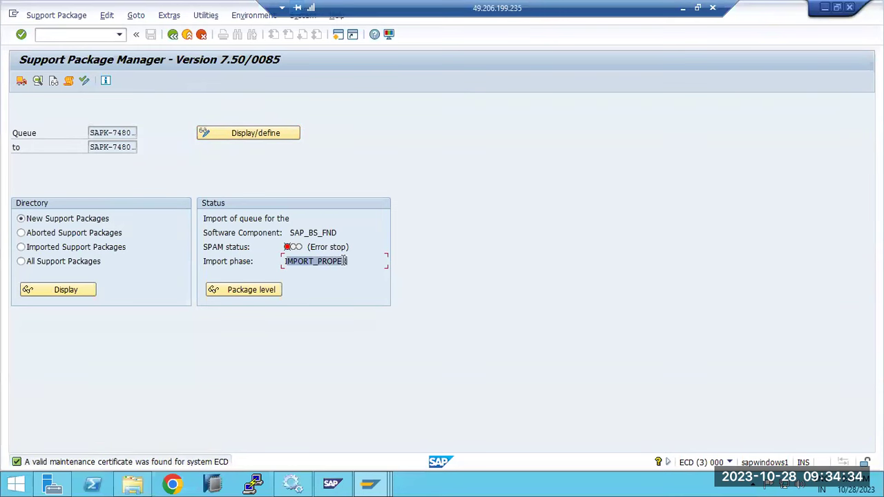
left_click_drag(286, 261, 334, 261)
left_click(287, 261)
left_click_drag(304, 259, 347, 261)
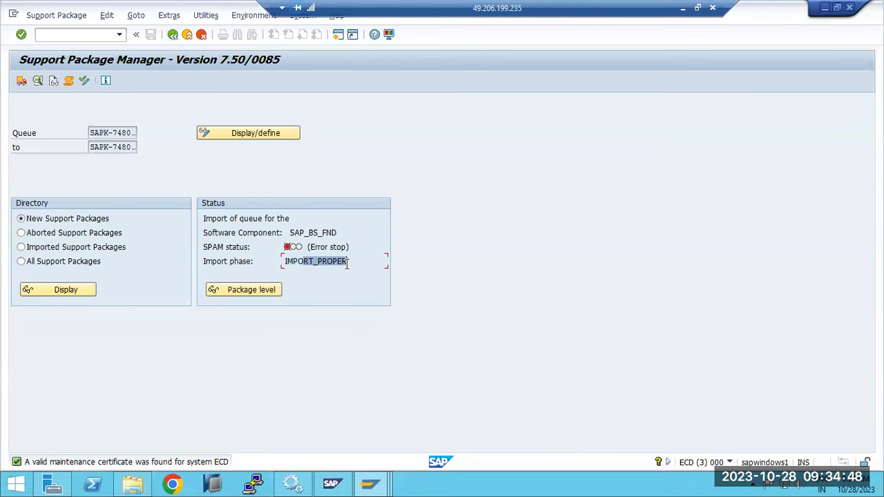
Step: Switch to the Paint note and replace its text with "SPAM - 30 steps" and, below a blank line, "19the step"
left_click(683, 8)
left_click_drag(481, 317, 576, 385)
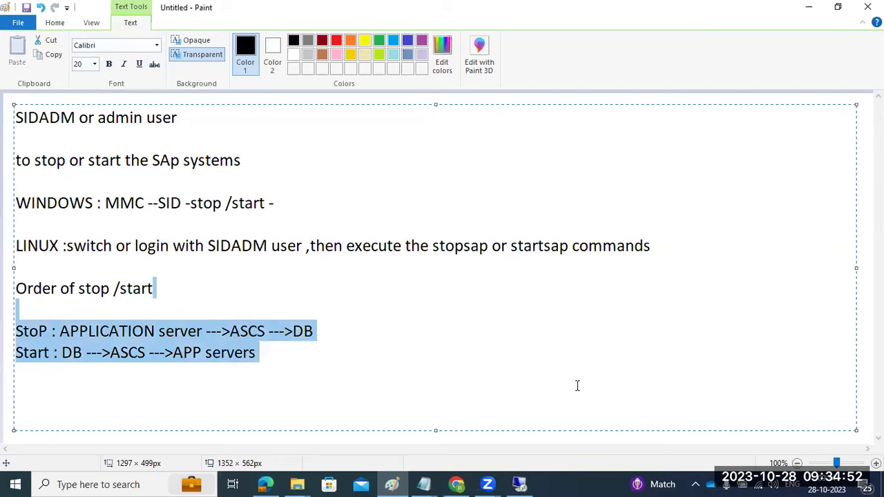
left_click(233, 385)
left_click_drag(270, 362, 4, 101)
type("SP")
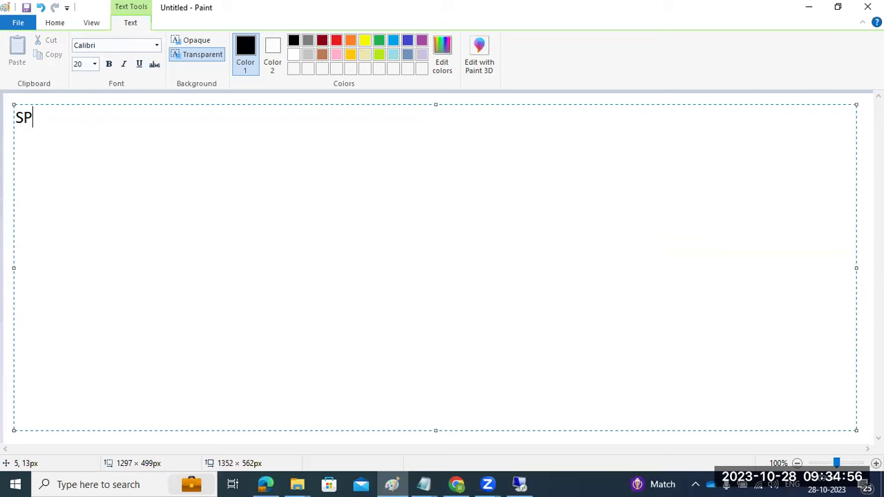
type("AM - 30 steps")
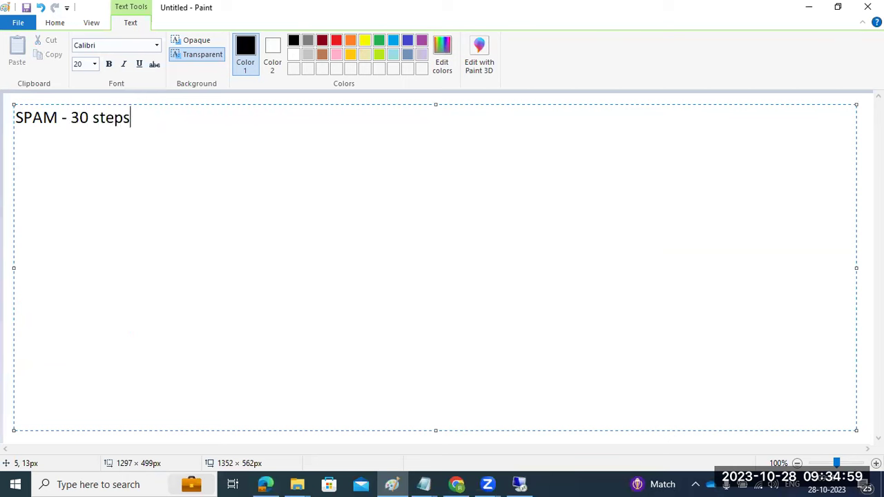
key("Return")
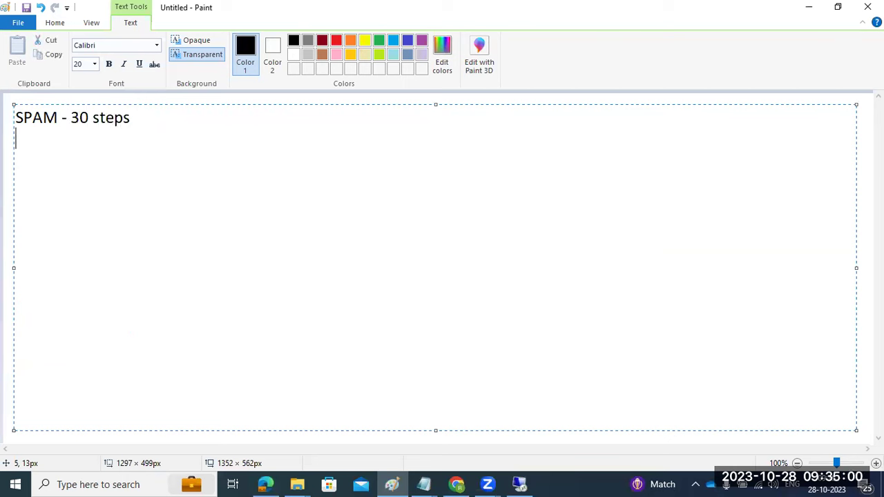
type("19the step")
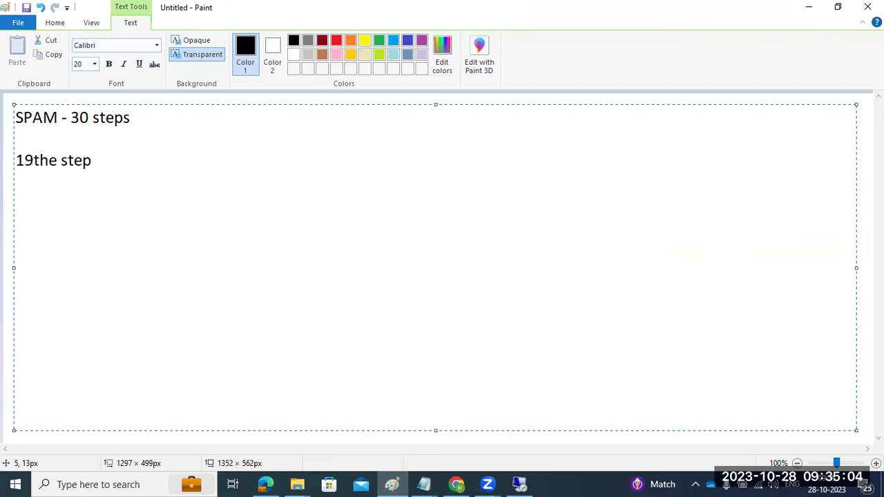
Step: Switch to Chrome, search Google in a new tab for "SPAM30 steps SAP" and scan the results
left_click(456, 484)
left_click(219, 15)
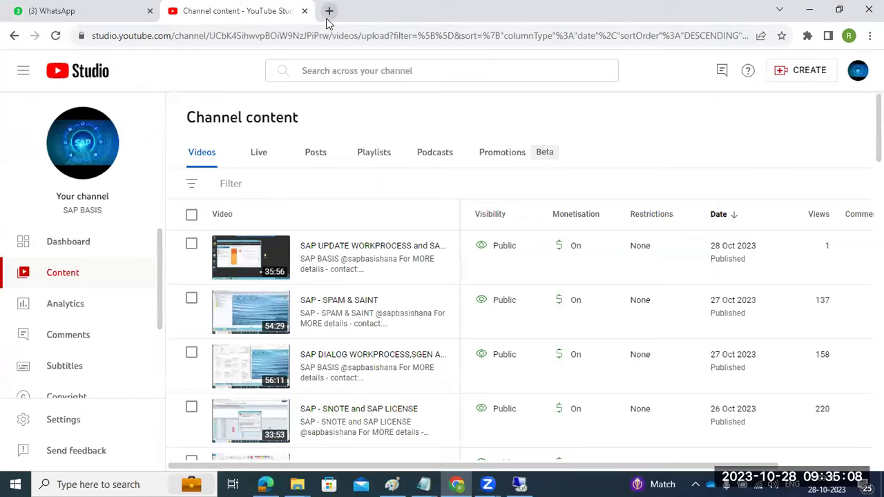
left_click(330, 12)
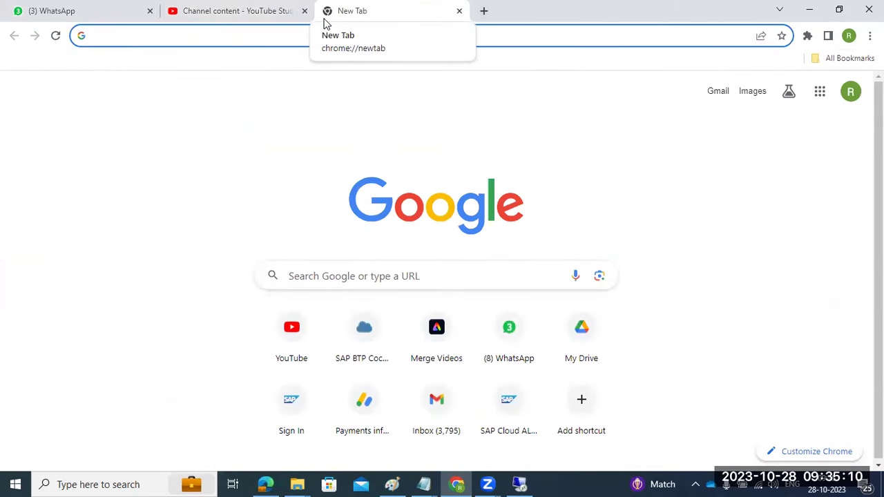
type("SP")
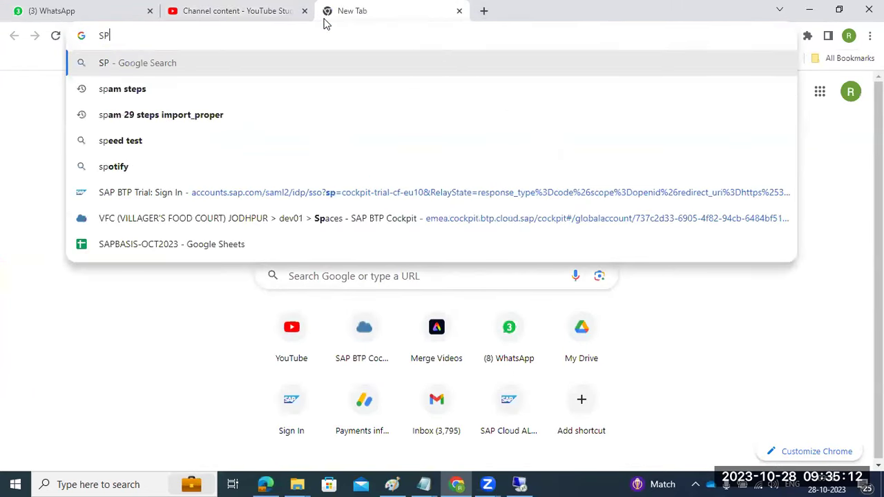
type("AM30 steps")
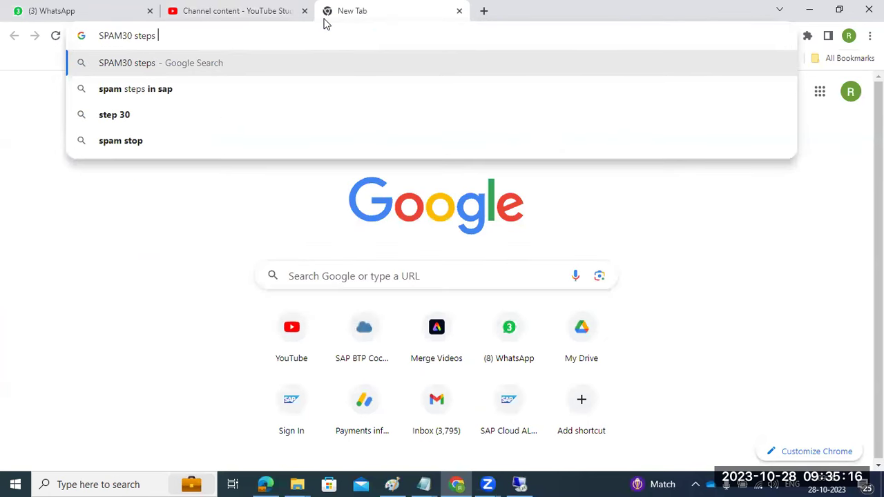
type(" SAP")
key("Return")
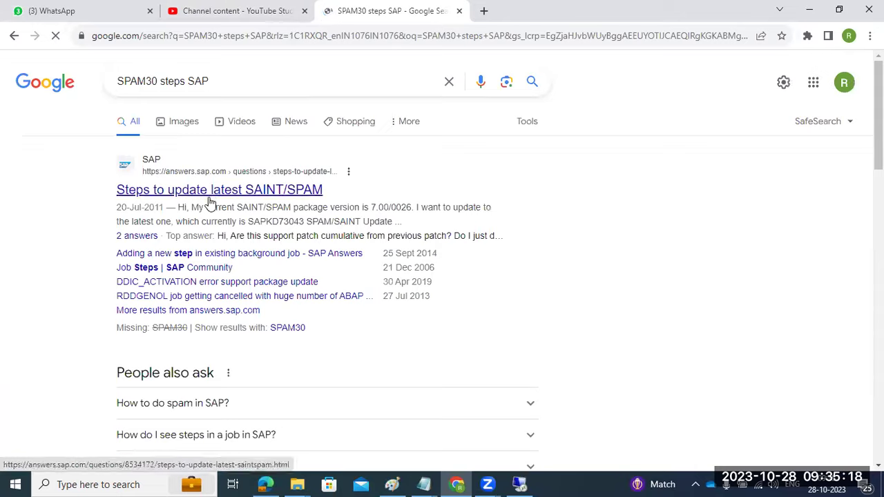
scroll(199, 294, "down", 8)
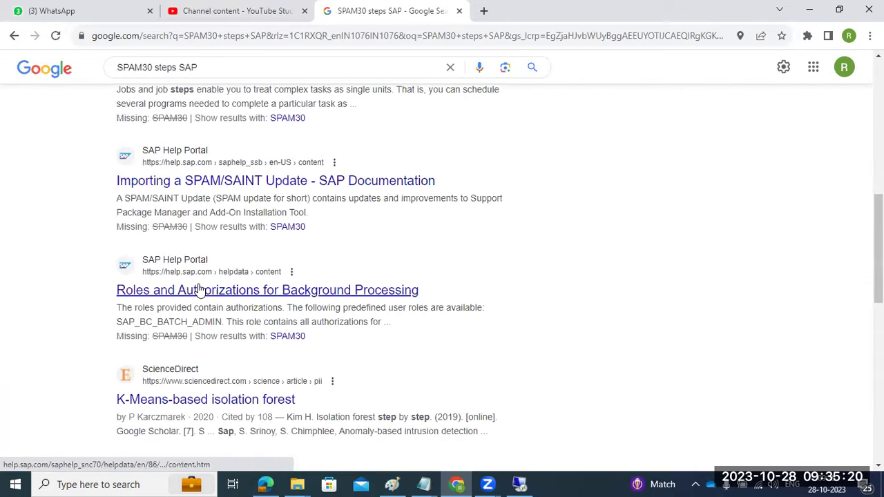
scroll(200, 291, "down", 7)
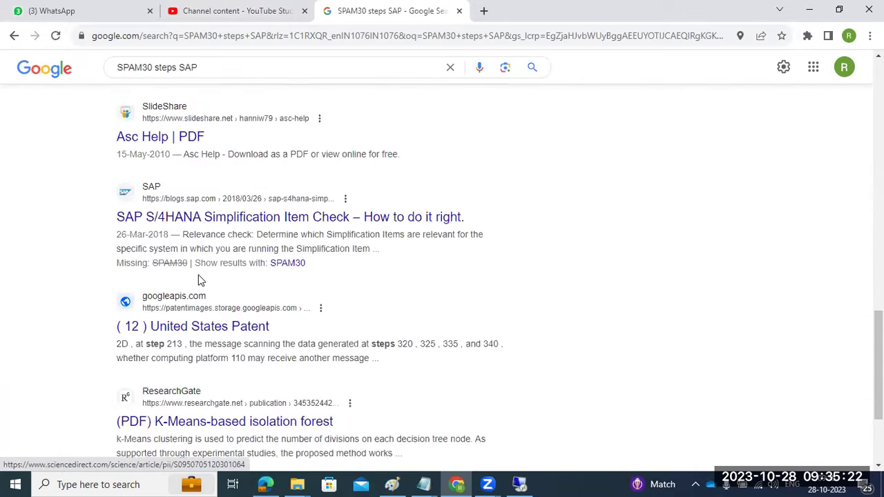
scroll(197, 280, "up", 15)
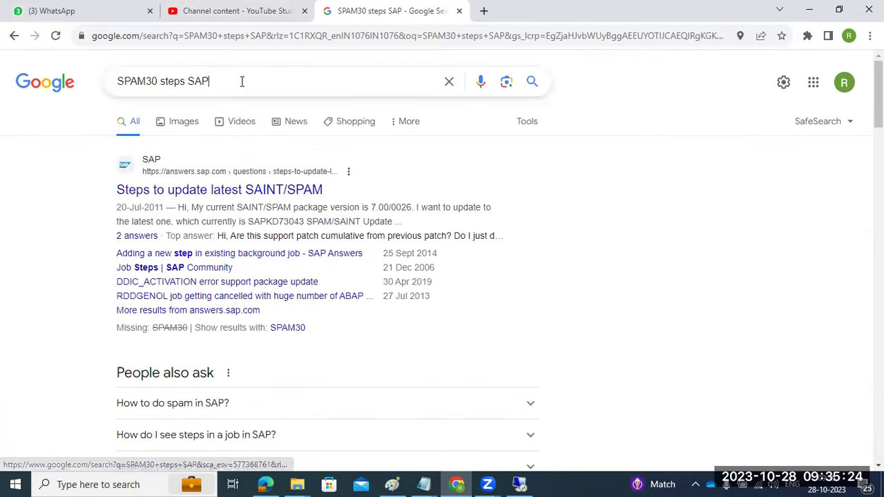
Step: Search Google for "sap spam phases" and open the article "List of Phases in SPAM and SAINT"
triple_click(242, 82)
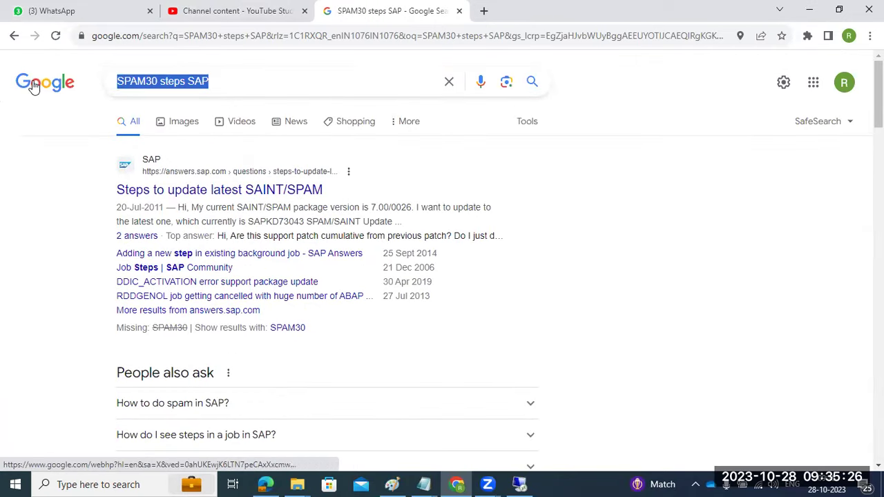
type("SAP SPAM")
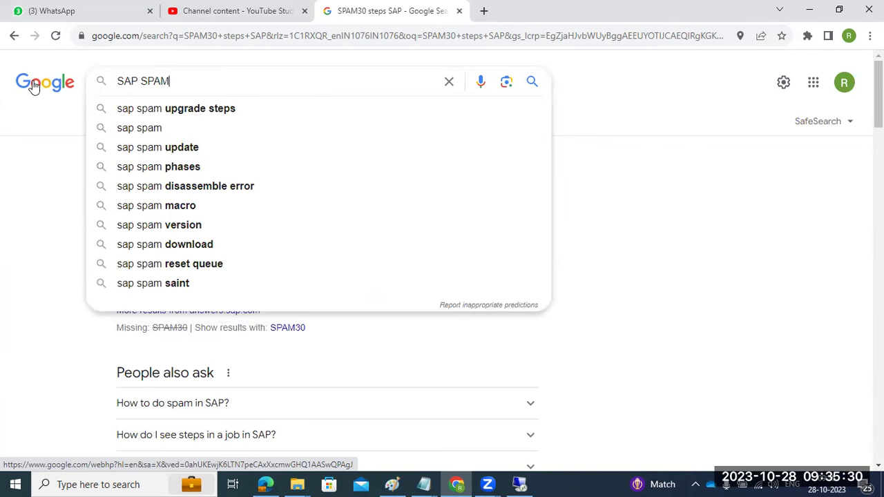
left_click(165, 168)
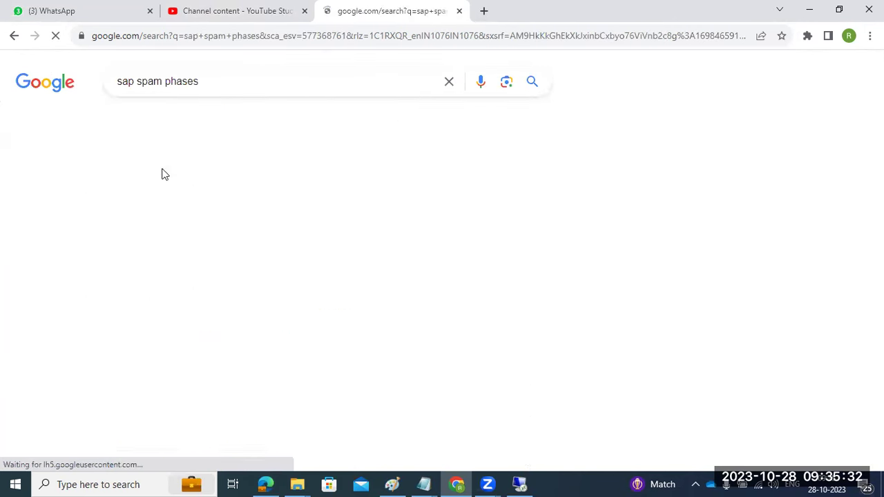
left_click(194, 193)
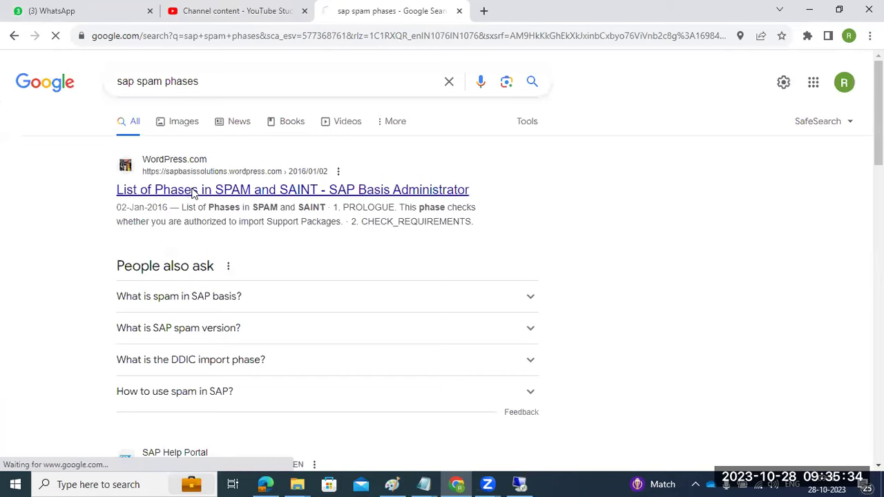
Step: Look through the article's whole numbered list of Support Package Manager phases, from the Preparation Module to the Clean Up Module
scroll(300, 326, "down", 5)
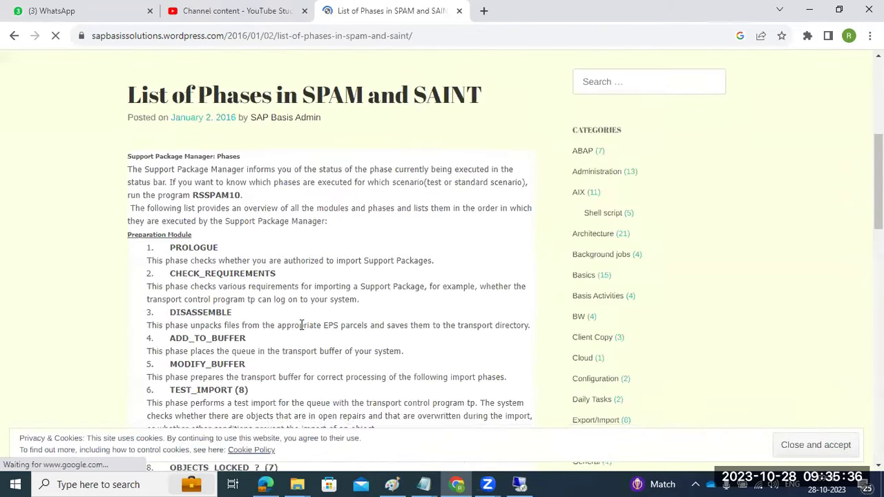
scroll(301, 325, "down", 12)
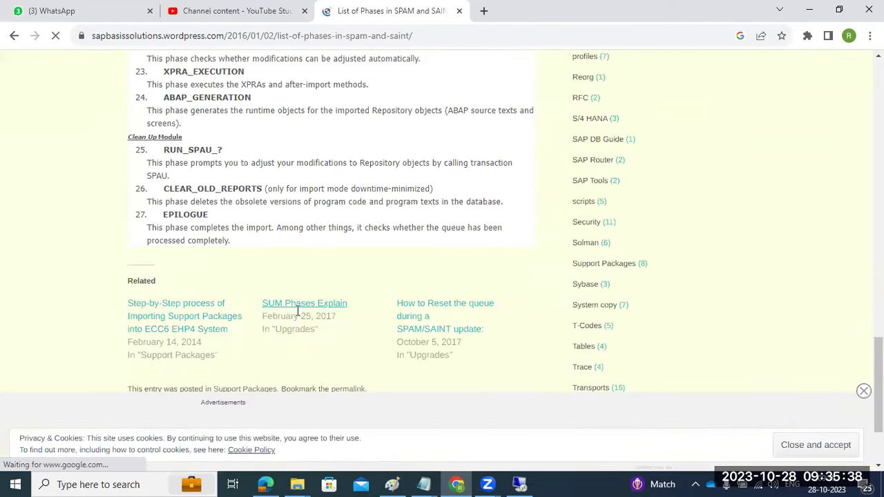
scroll(298, 311, "down", 2)
scroll(296, 311, "up", 2)
scroll(259, 270, "down", 1)
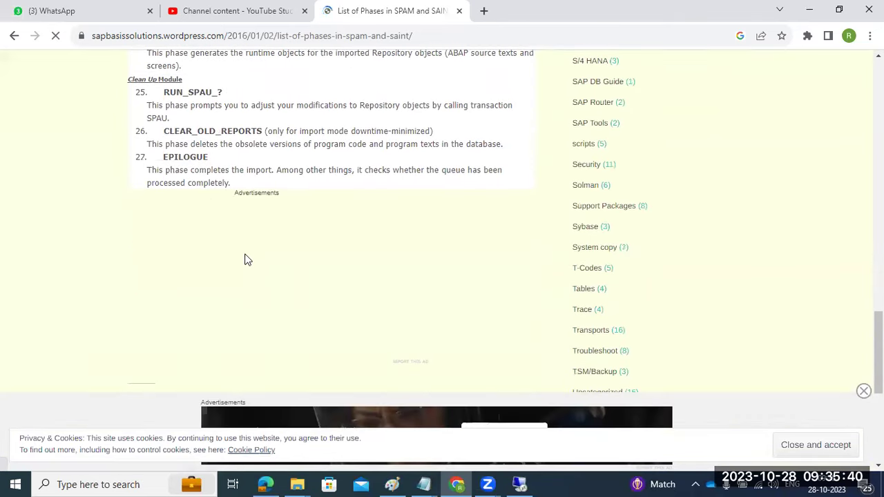
scroll(188, 168, "up", 8)
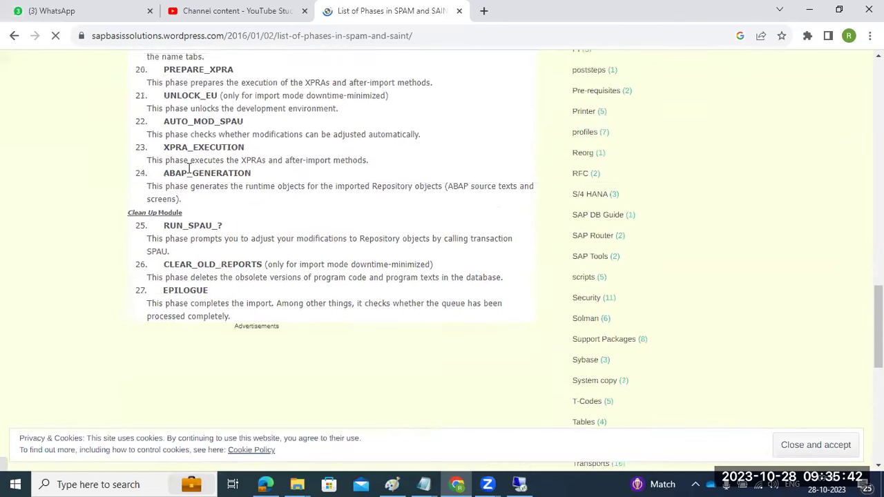
scroll(188, 168, "up", 6)
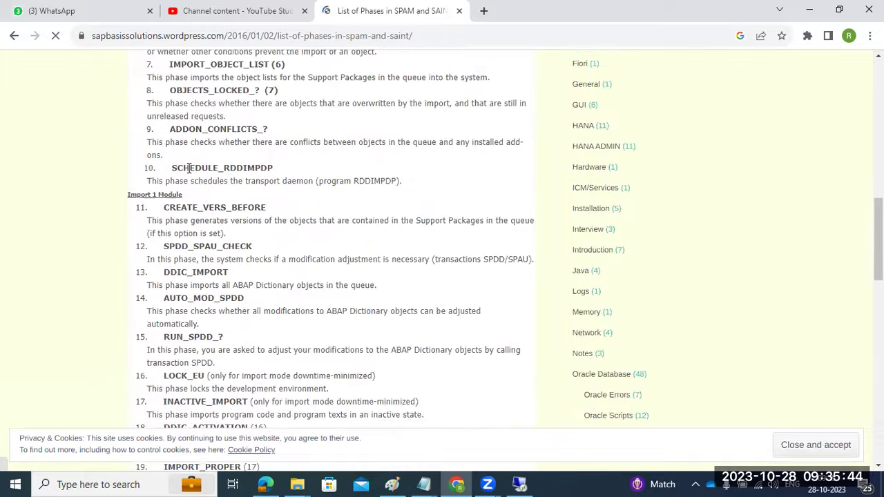
scroll(188, 169, "up", 2)
scroll(188, 168, "down", 2)
scroll(189, 169, "down", 1)
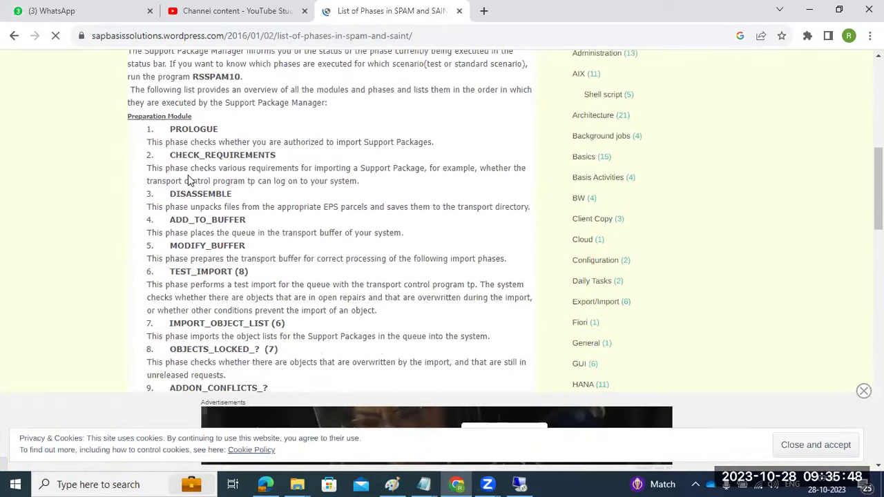
Step: Highlight the listed phases from PROLOGUE through LOCK_EU, then the Import 2 Module heading
left_click_drag(175, 133, 215, 375)
scroll(215, 224, "down", 4)
scroll(203, 352, "down", 3)
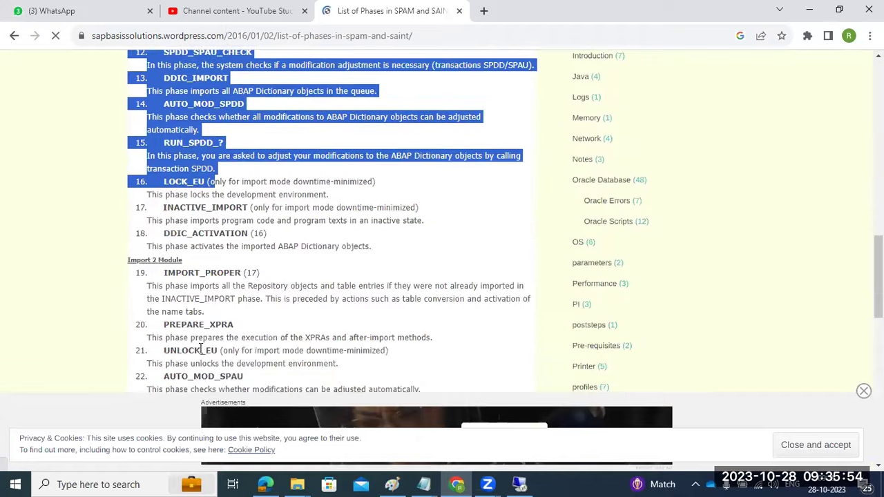
left_click_drag(145, 260, 175, 262)
scroll(284, 338, "down", 2)
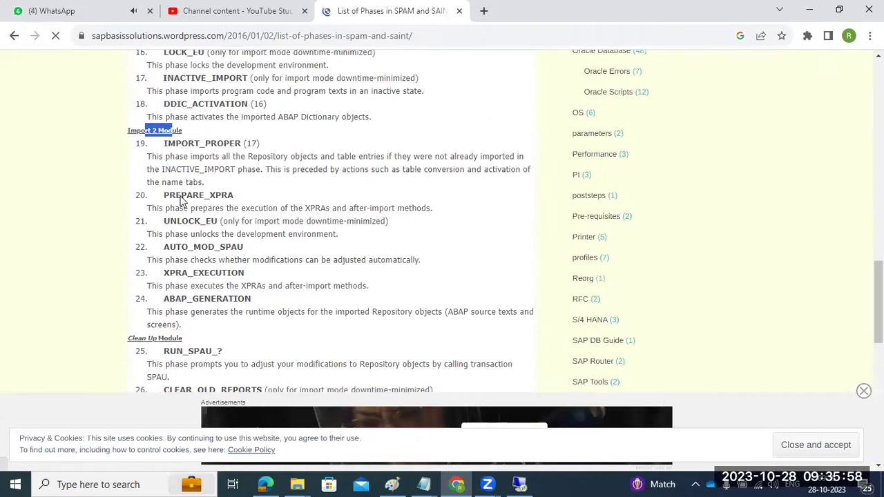
Step: Highlight phase 19, IMPORT_PROPER, with its full description and review the phases that follow it through EPILOGUE
left_click_drag(166, 143, 240, 143)
scroll(298, 244, "up", 5)
scroll(298, 246, "down", 5)
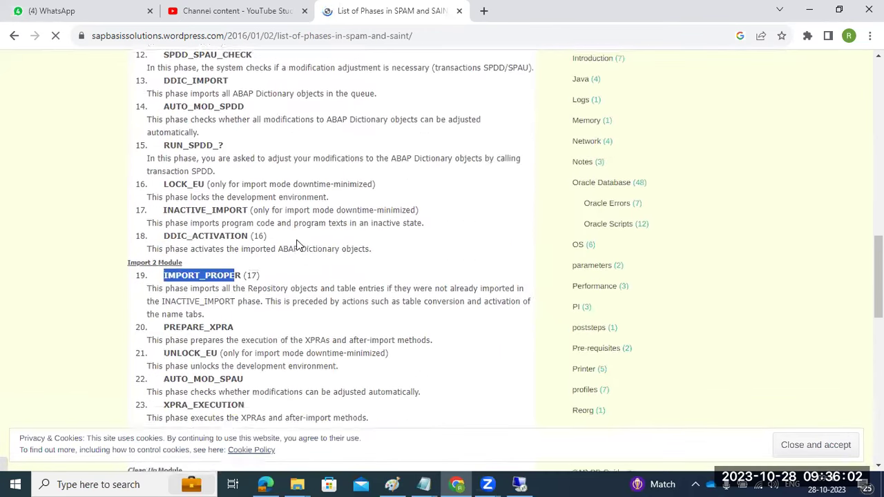
left_click_drag(138, 144, 401, 170)
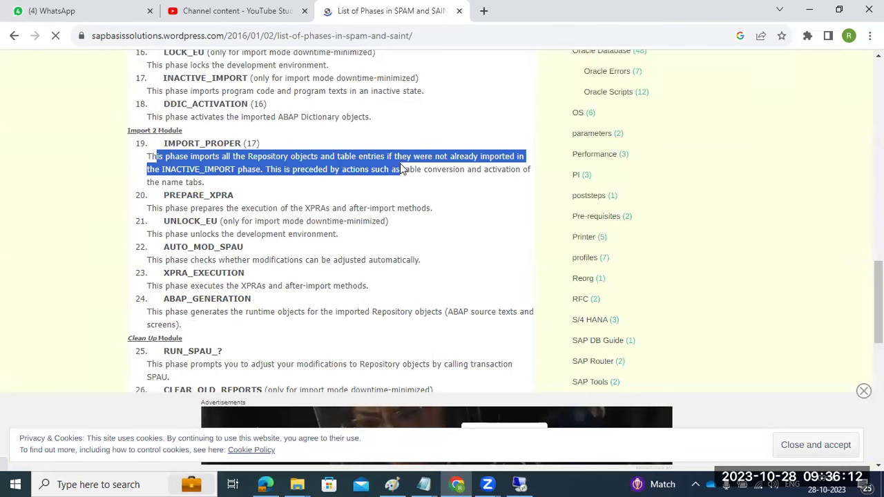
left_click(232, 192)
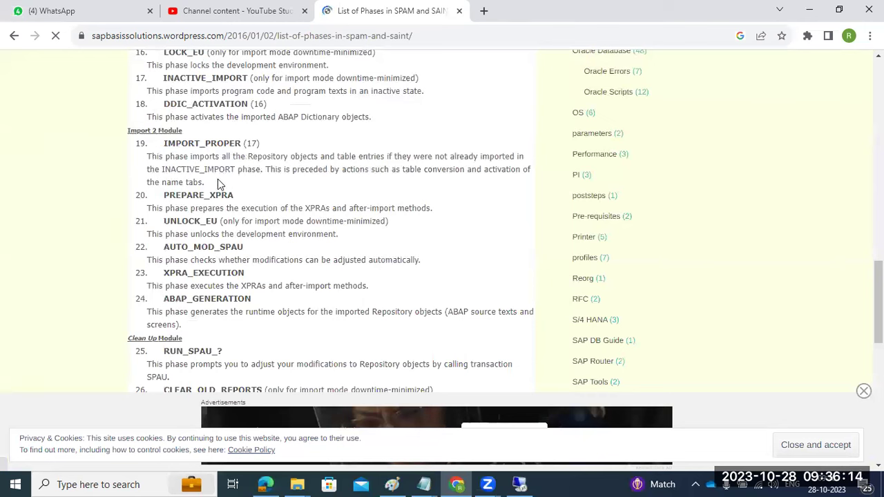
left_click_drag(138, 144, 231, 188)
scroll(231, 187, "down", 1)
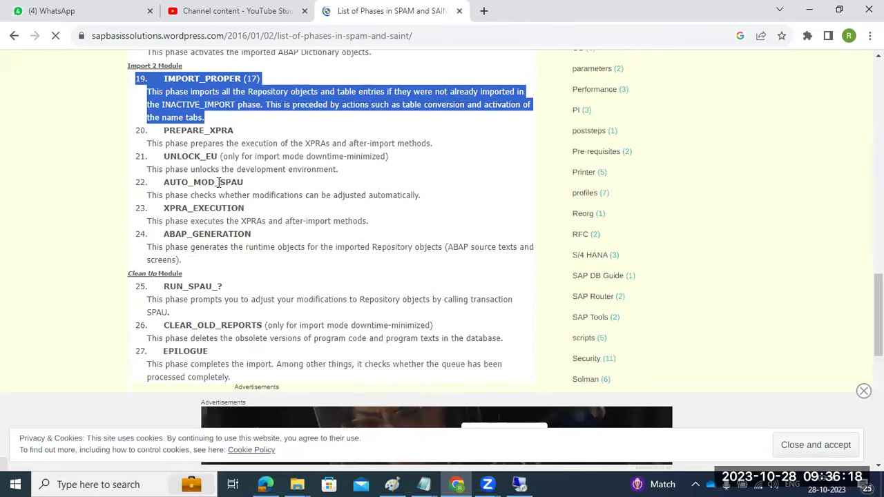
scroll(216, 182, "down", 2)
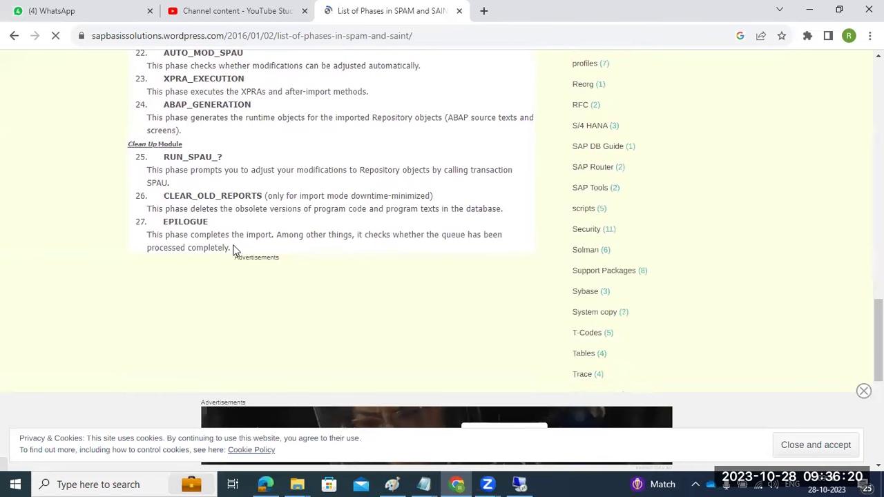
scroll(233, 250, "up", 3)
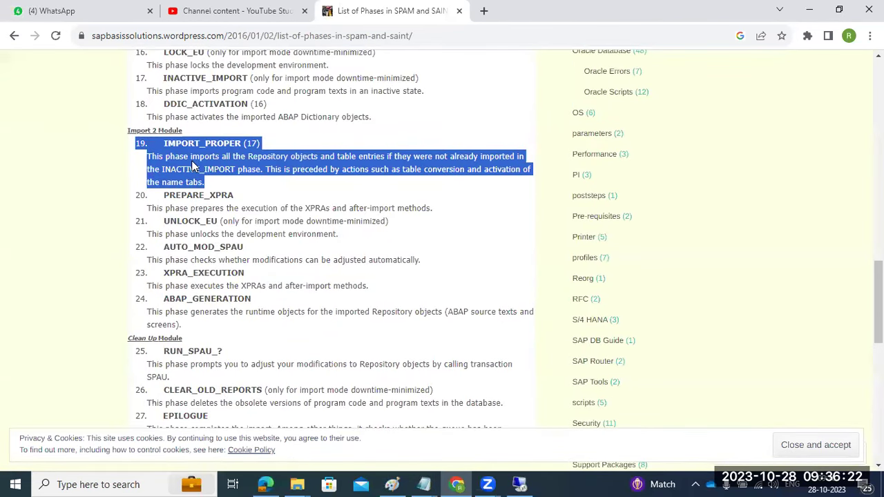
Step: Highlight the article's phases that come before IMPORT_PROPER, back up to the PROLOGUE description
scroll(191, 161, "up", 2)
left_click_drag(377, 248, 158, 168)
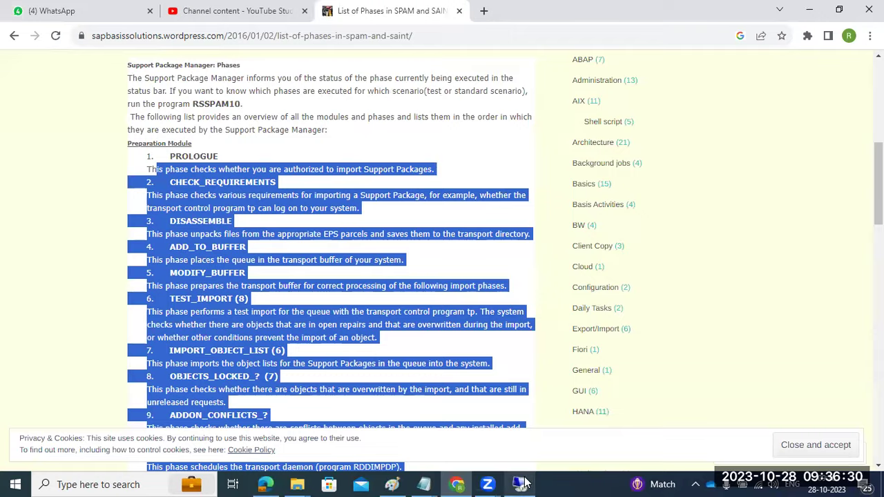
Step: Switch to the SAP Support Package Manager and try to reset the status of the current queue
key("alt+Tab")
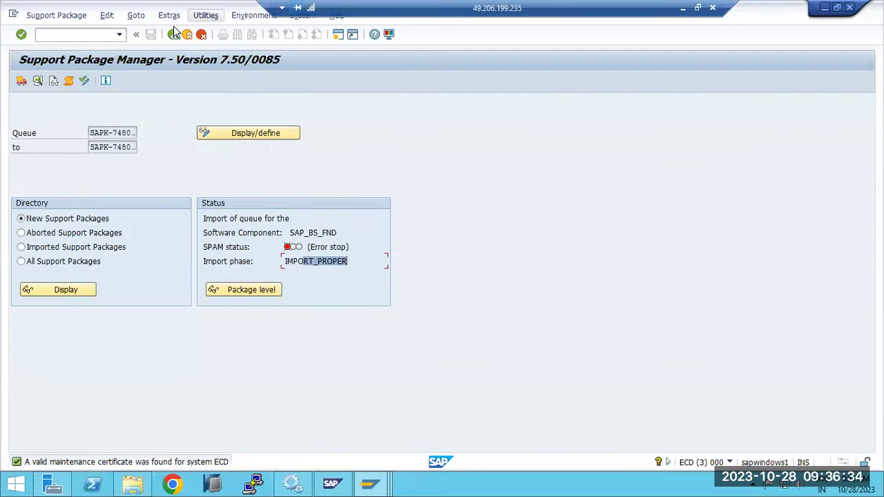
left_click(205, 16)
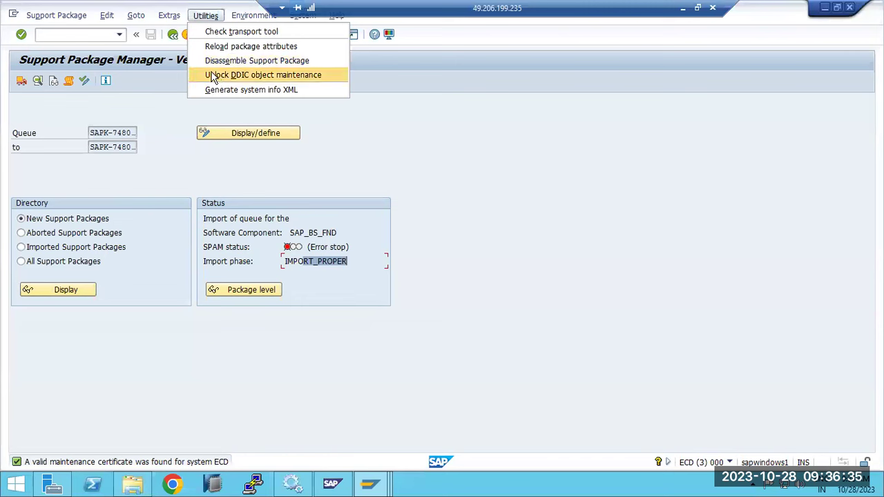
left_click(159, 20)
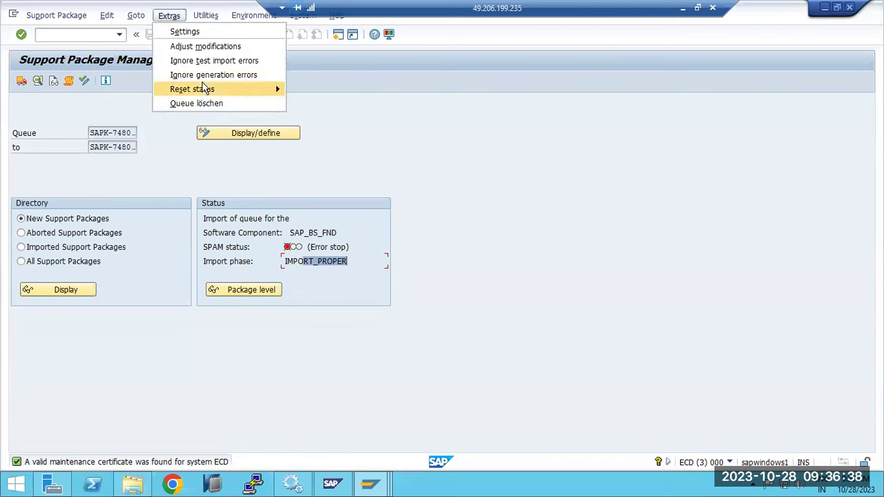
mouse_move(204, 88)
left_click(318, 89)
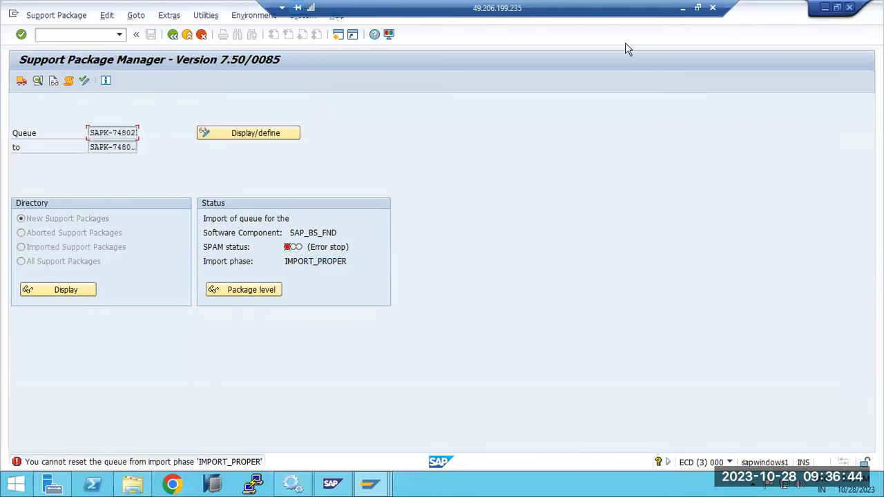
Step: Return to the phases article and highlight the Import 2 Module phases from IMPORT_PROPER through XPRA_EXECUTION
left_click(682, 7)
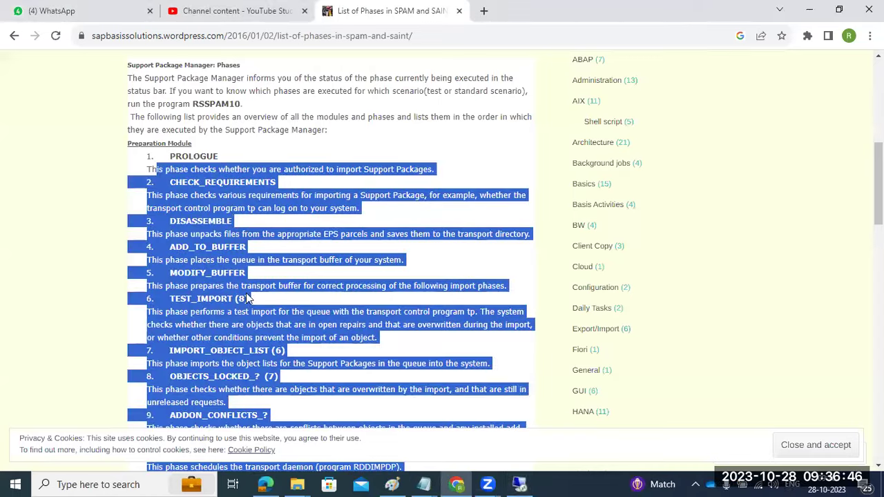
left_click(81, 341)
scroll(92, 316, "down", 9)
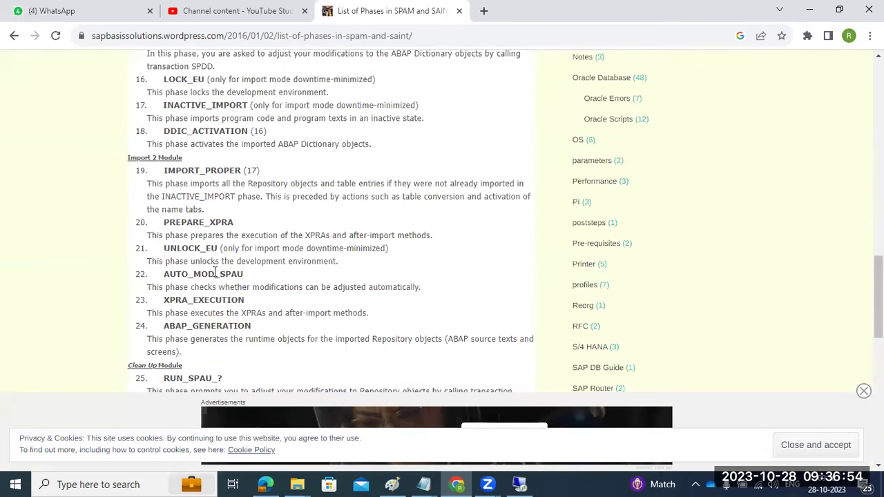
scroll(215, 273, "down", 3)
scroll(215, 273, "up", 5)
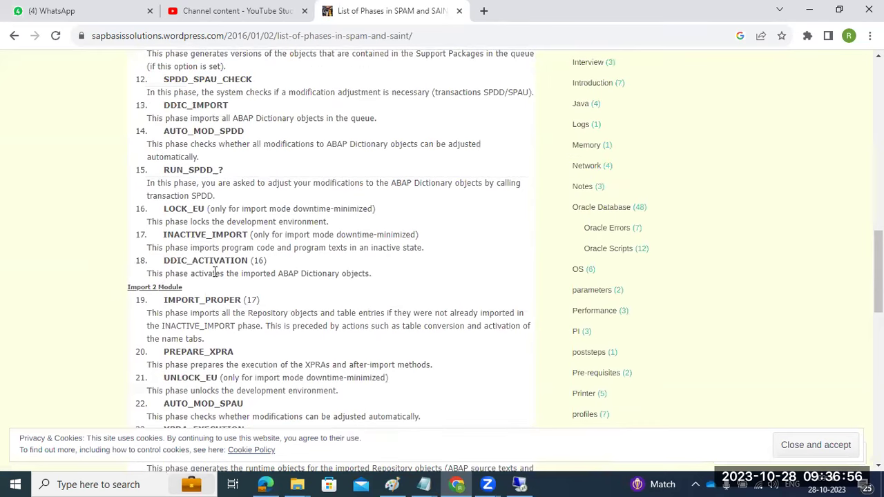
left_click_drag(189, 304, 242, 299)
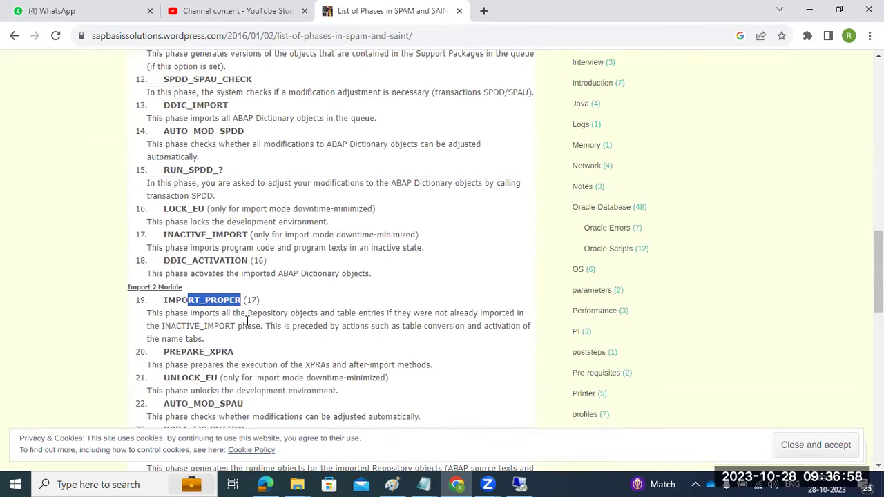
scroll(244, 321, "down", 1)
left_click(171, 254)
left_click_drag(168, 235, 230, 378)
scroll(228, 349, "down", 2)
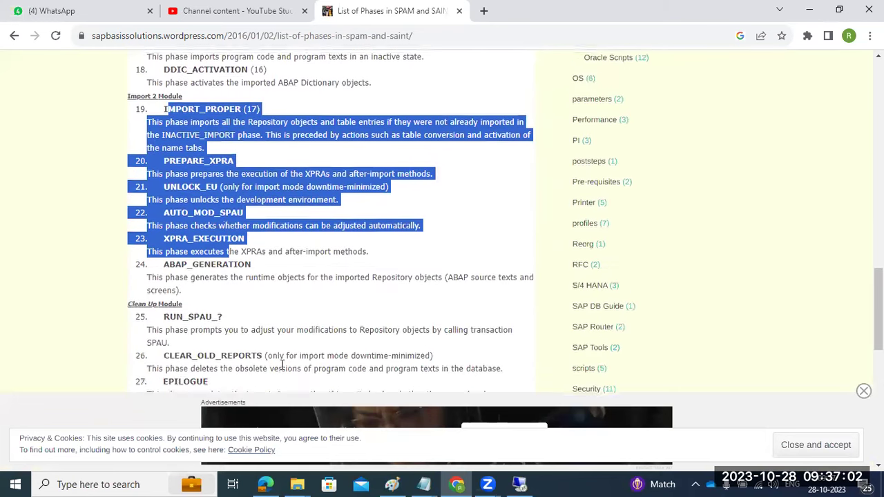
Step: Switch back to the Support Package Manager, check the start options for continuing the queue import, and cancel the import
left_click(519, 485)
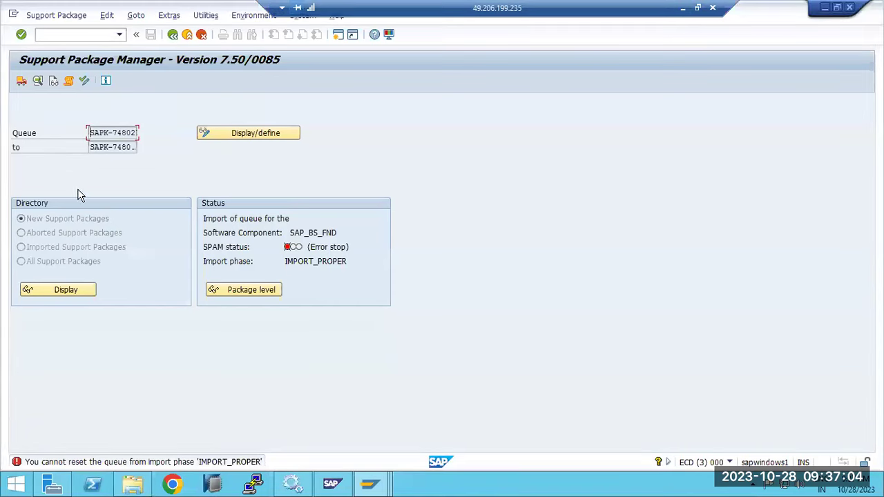
left_click(21, 81)
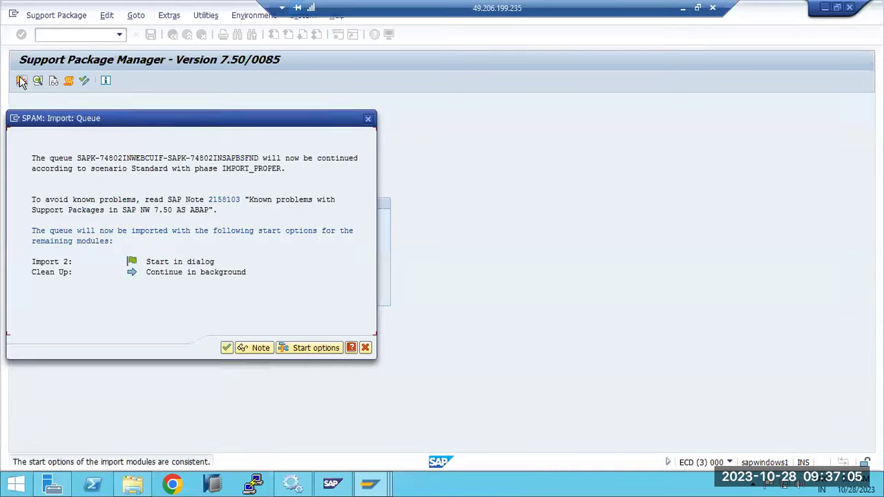
left_click(364, 348)
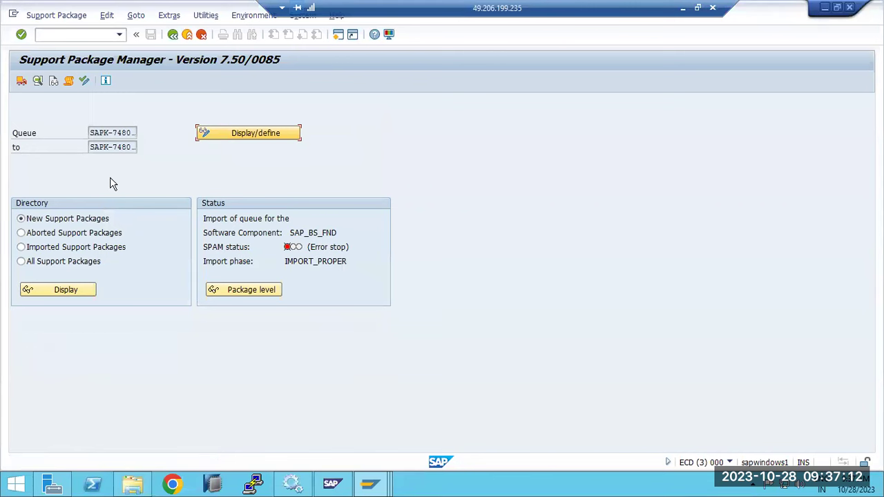
Step: Open the queue's action log and fully expand its last entry, the import of 28.10.2023, 09:37:02
left_click(68, 80)
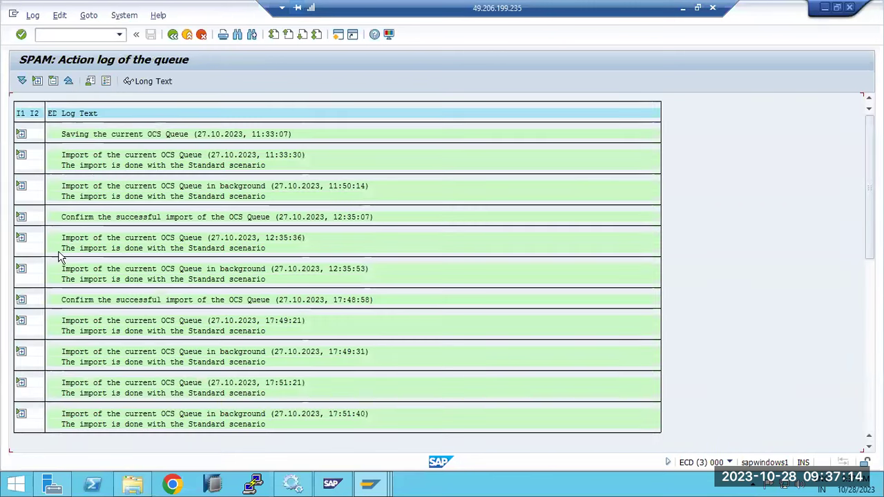
left_click(863, 431)
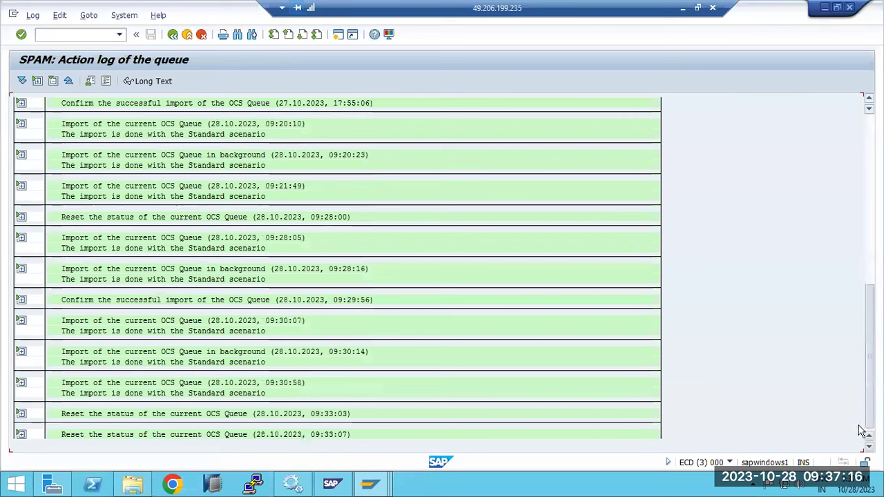
left_click(862, 431)
left_click(21, 413)
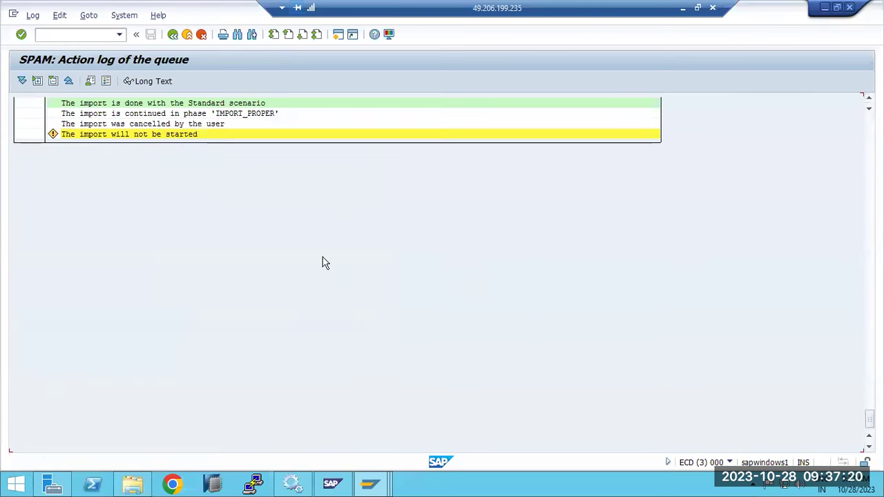
scroll(315, 260, "up", 2)
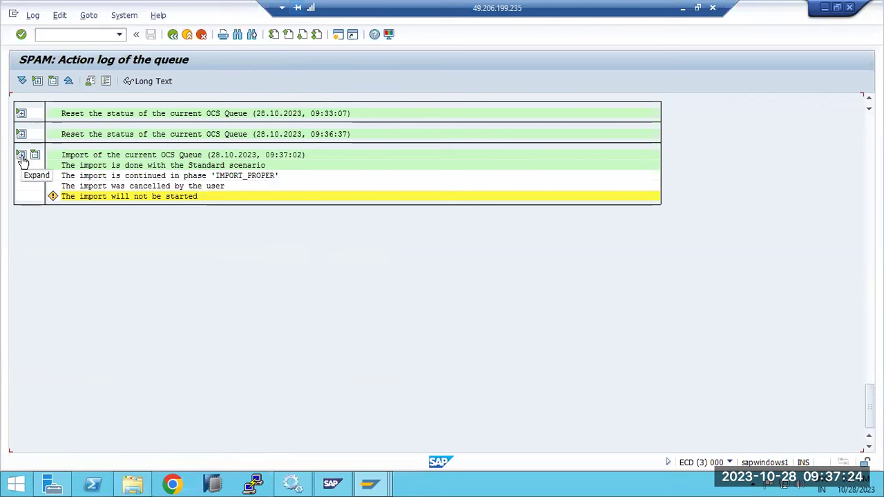
left_click(22, 156)
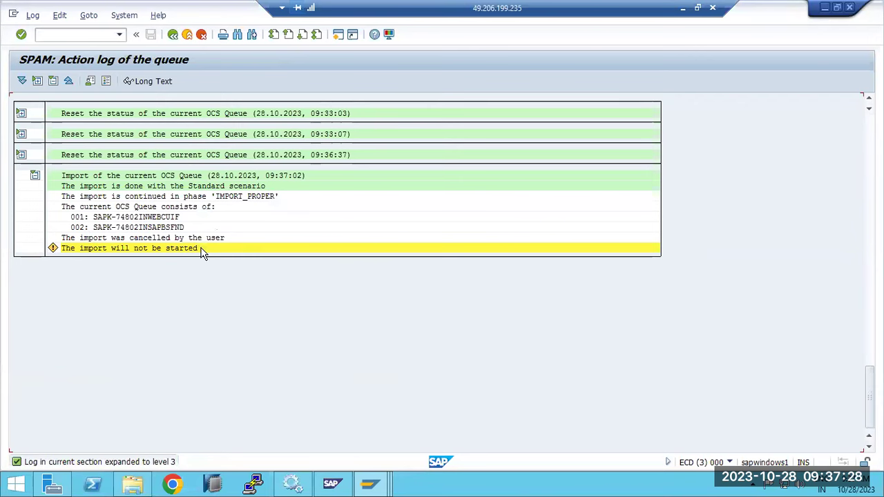
Step: Expand the 09:30:58 import entry in the action log, including its IMPORT_PROPER phase messages
scroll(202, 252, "up", 3)
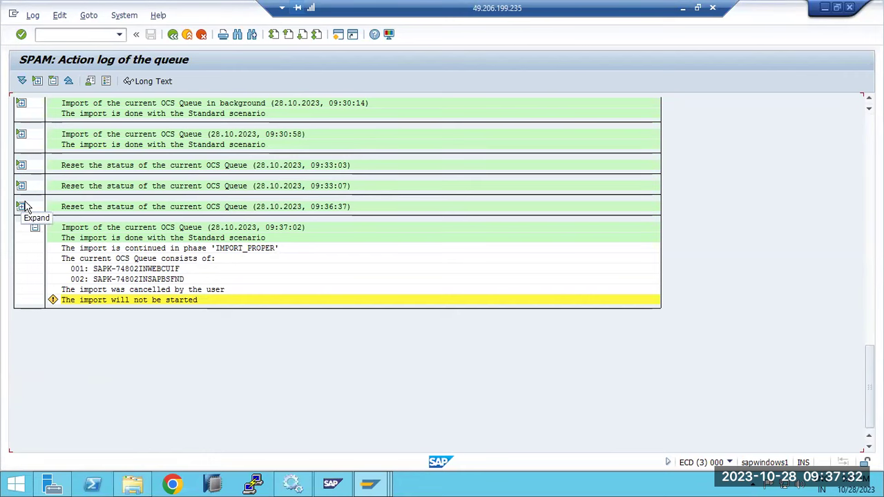
scroll(138, 216, "up", 5)
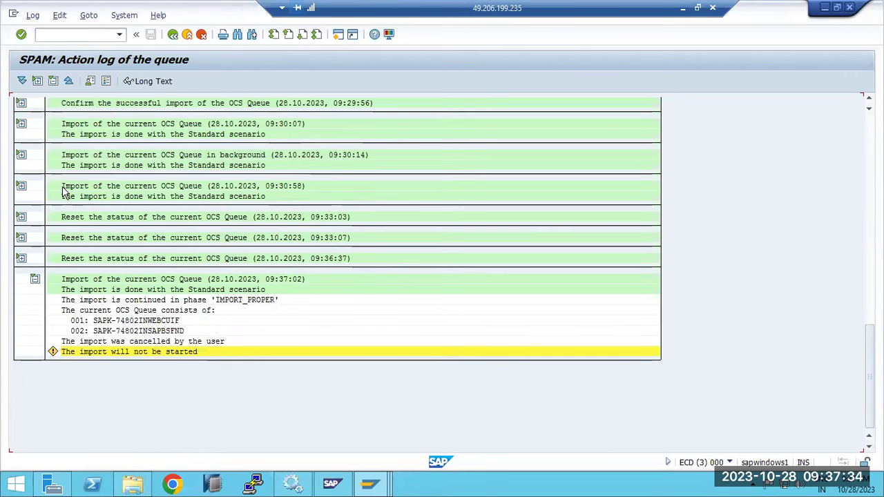
left_click(21, 187)
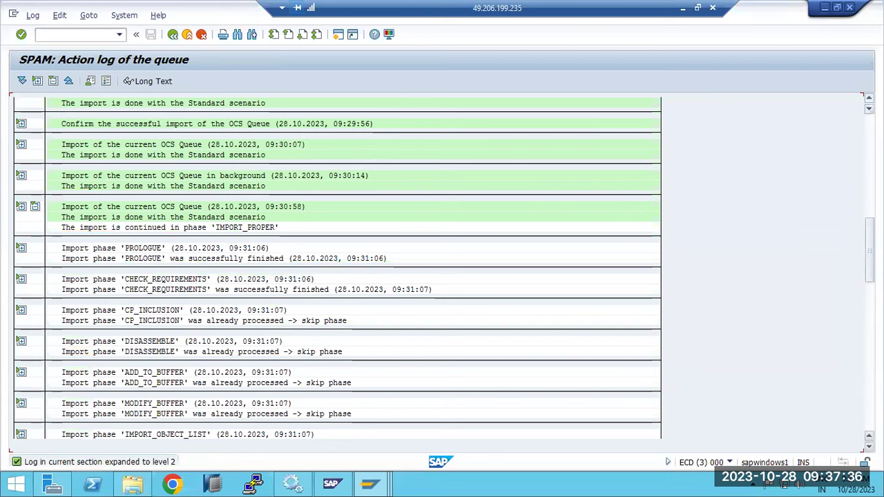
scroll(788, 404, "down", 10)
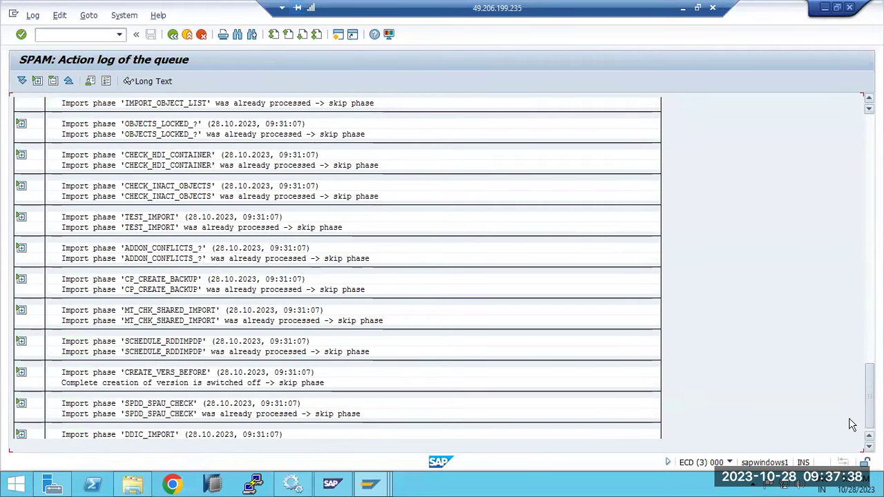
left_click(21, 249)
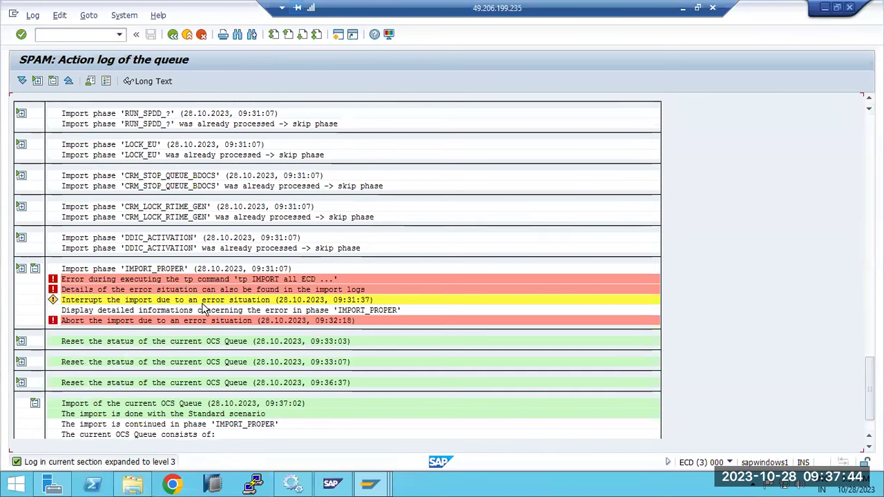
Step: Check the long text of the message "Details of the error situation can also be found in the import logs" and close it
double_click(56, 290)
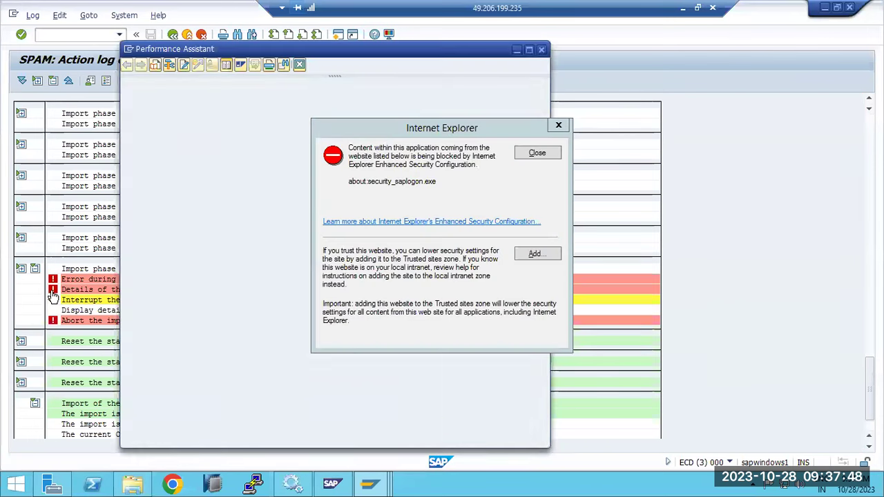
left_click(532, 154)
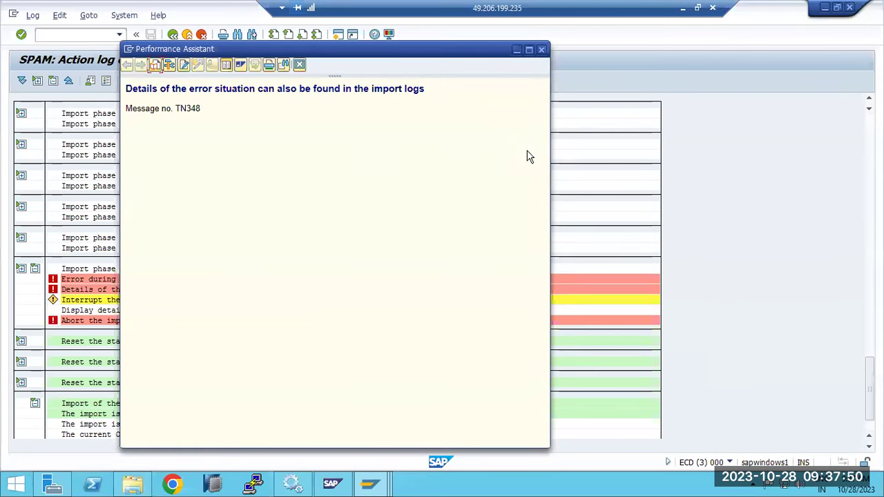
left_click(541, 51)
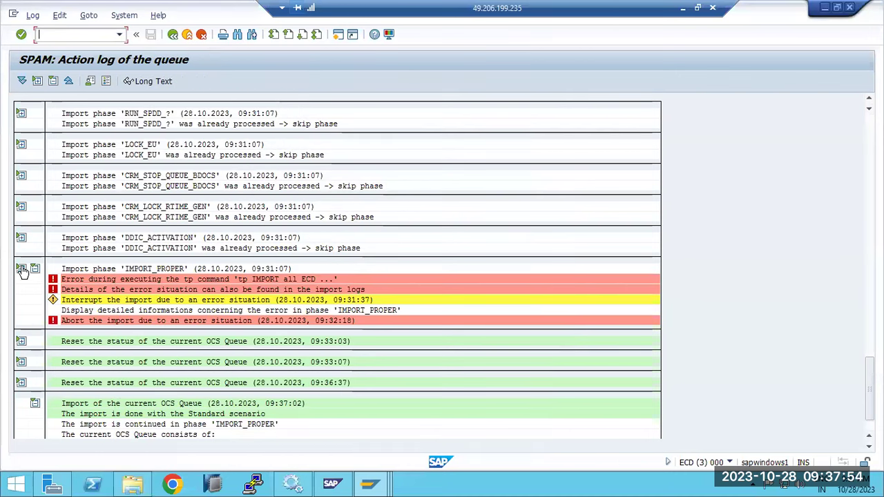
Step: Expand the IMPORT_PROPER phase to its full tp output and copy the error text from "Error during executing" through "meaning:"
left_click(21, 269)
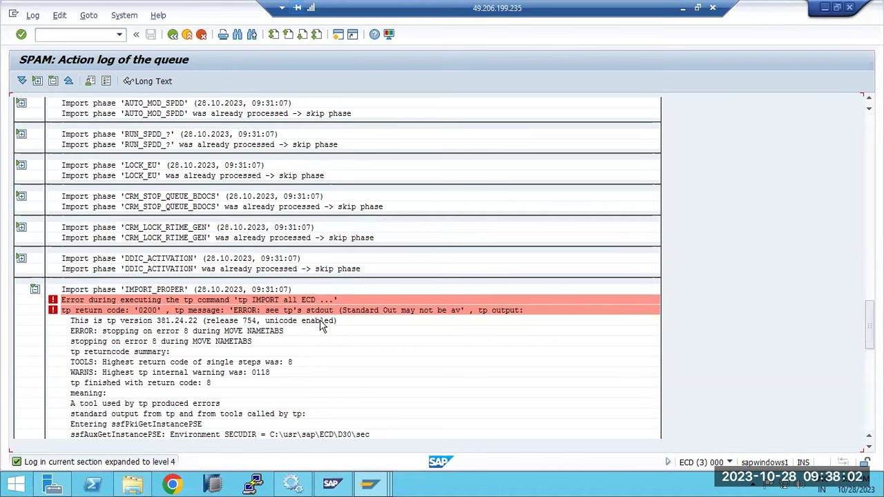
scroll(307, 345, "down", 3)
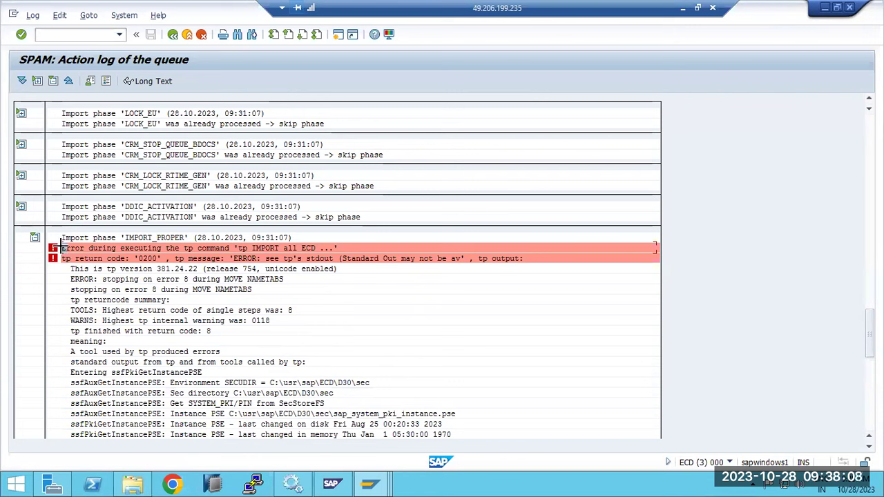
left_click_drag(61, 246, 546, 338)
key("ctrl+c")
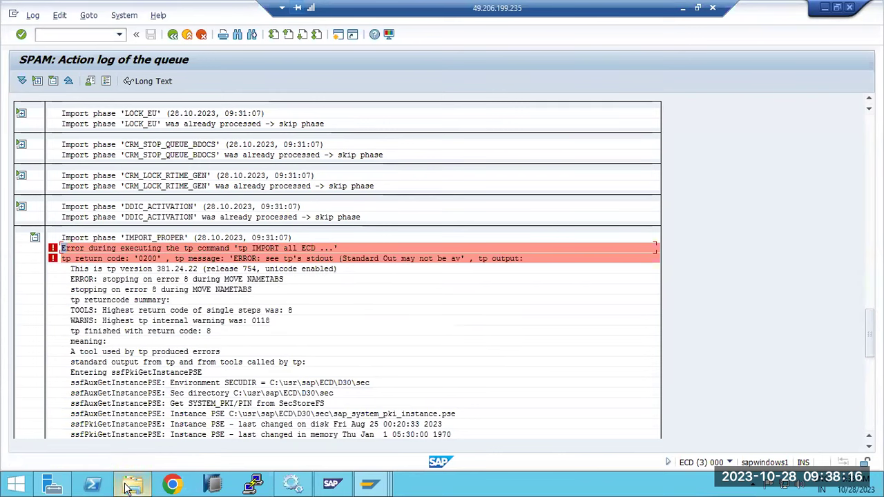
Step: Search Google in Chrome for the copied tp error text, open SAP article 2181970 and review its symptoms
left_click(172, 485)
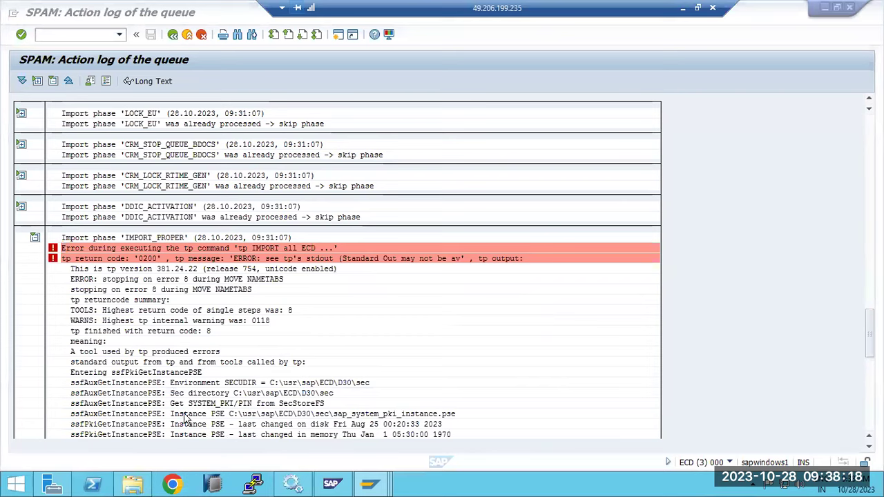
key("ctrl+v")
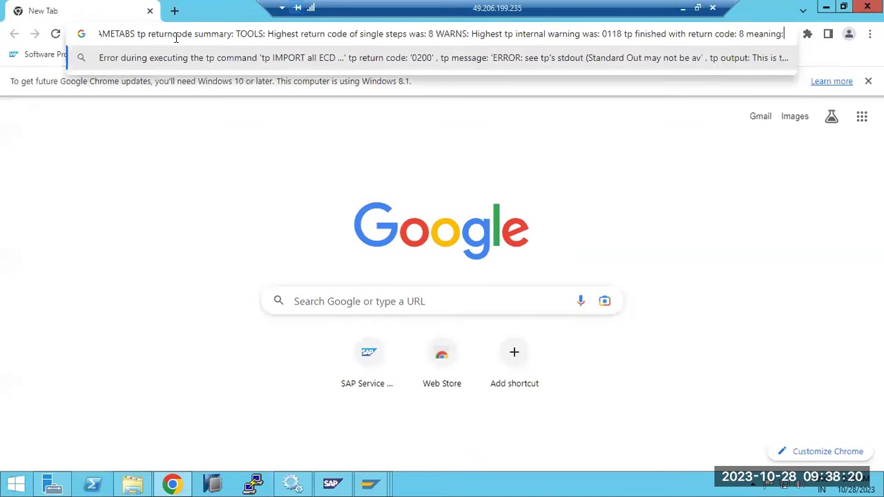
key("Return")
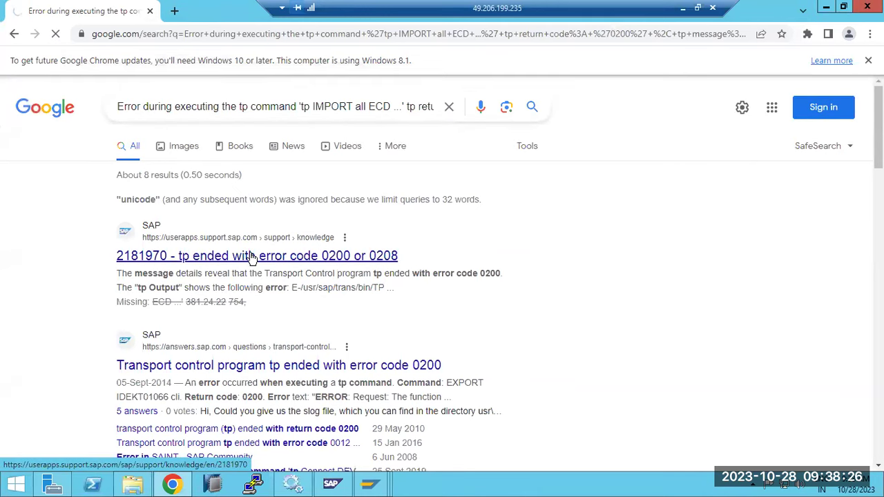
left_click(251, 255)
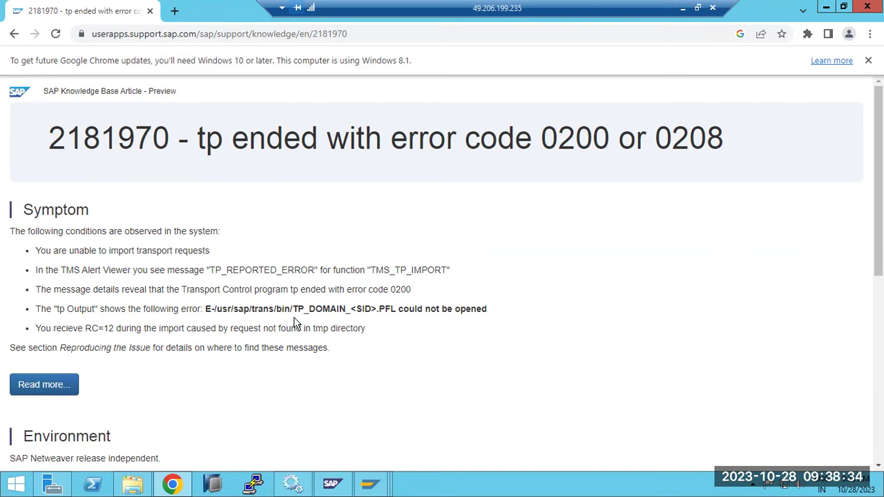
scroll(276, 334, "down", 2)
Step: Open the trans\log folder in File Explorer, list the newest files first, review the last entries of SLOG2343 and close it
left_click(147, 488)
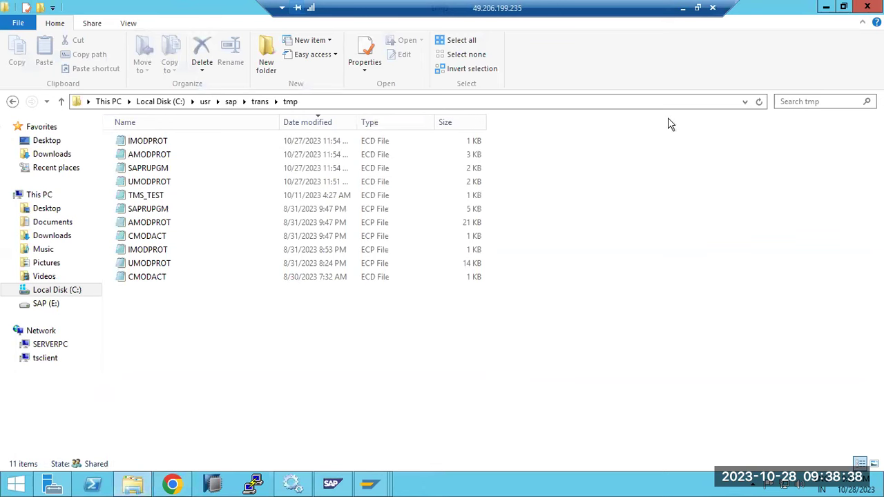
left_click(260, 102)
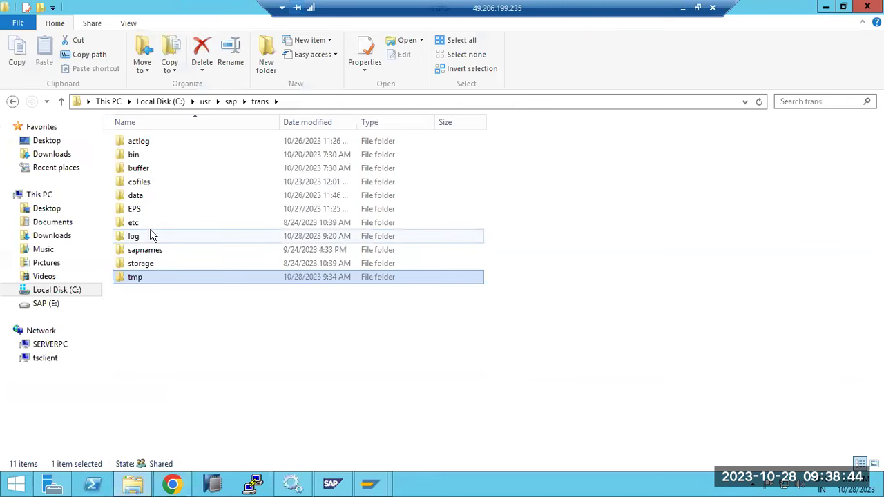
double_click(152, 236)
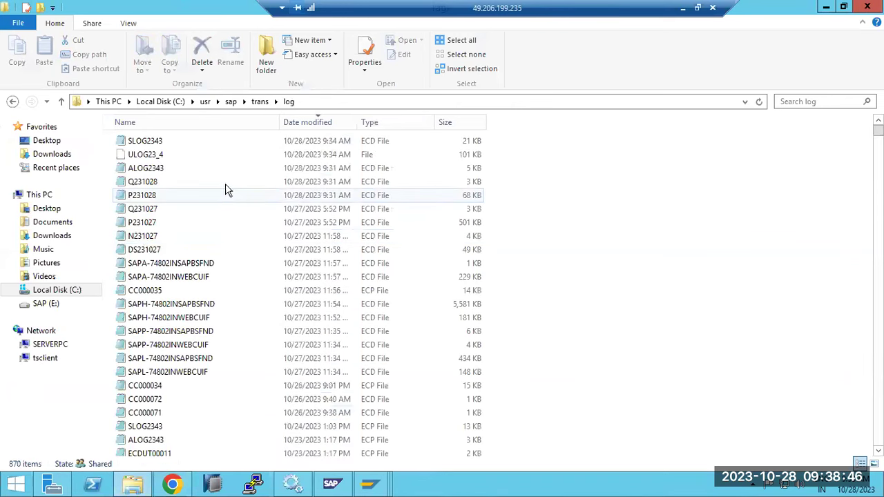
left_click(308, 123)
left_click(308, 123)
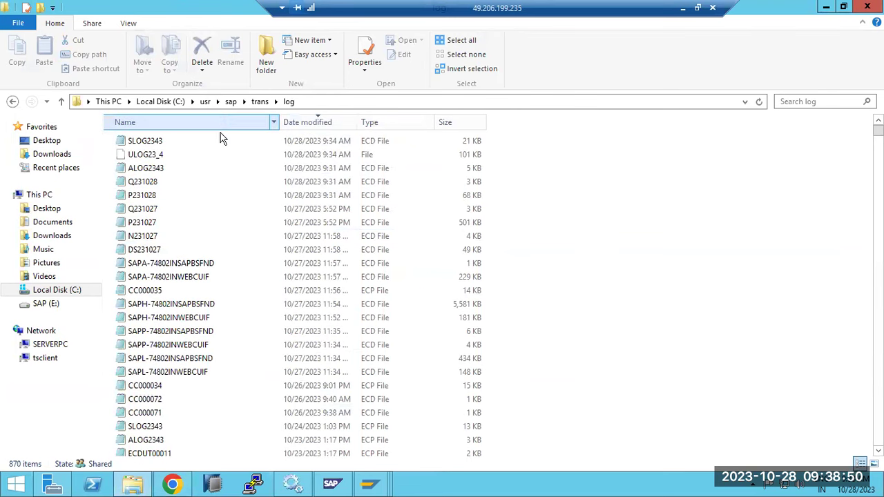
double_click(174, 142)
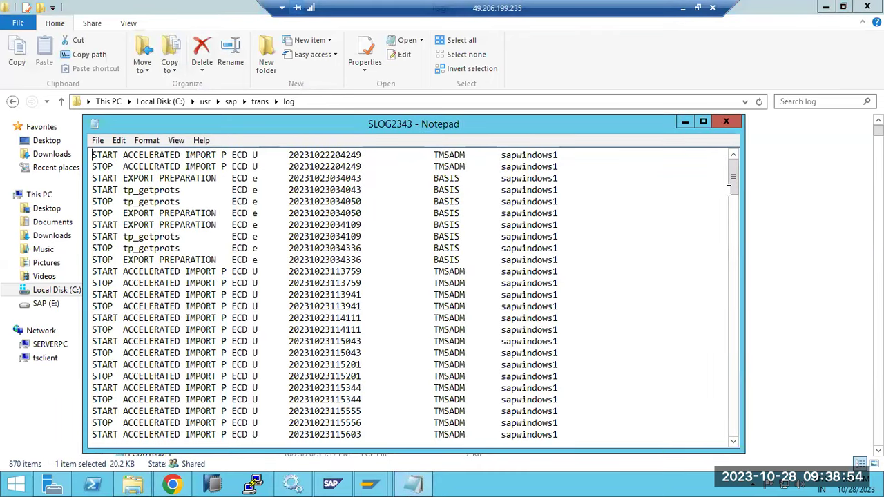
left_click_drag(734, 178, 739, 431)
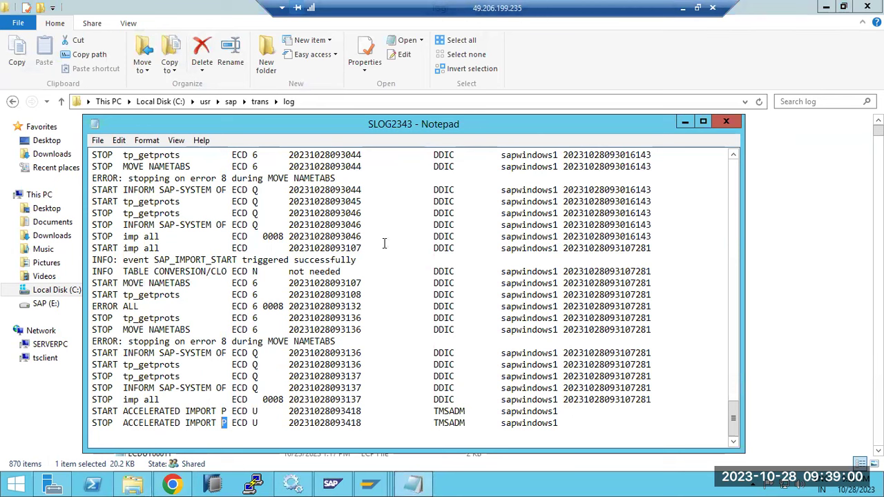
left_click(724, 122)
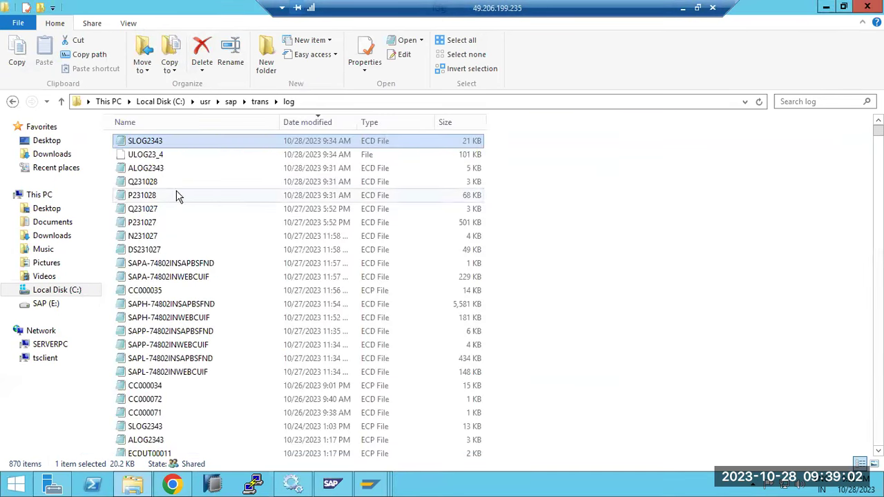
Step: Open ULOG23_4 in Notepad, examine the most recent tp IMPORT and IMPORTPREVIEW calls at its end and close the file
double_click(154, 159)
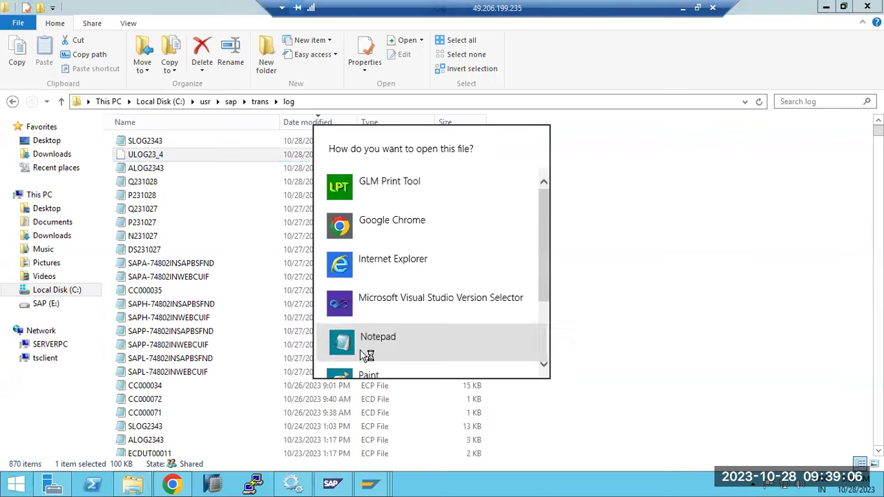
left_click(359, 346)
left_click_drag(734, 169, 734, 445)
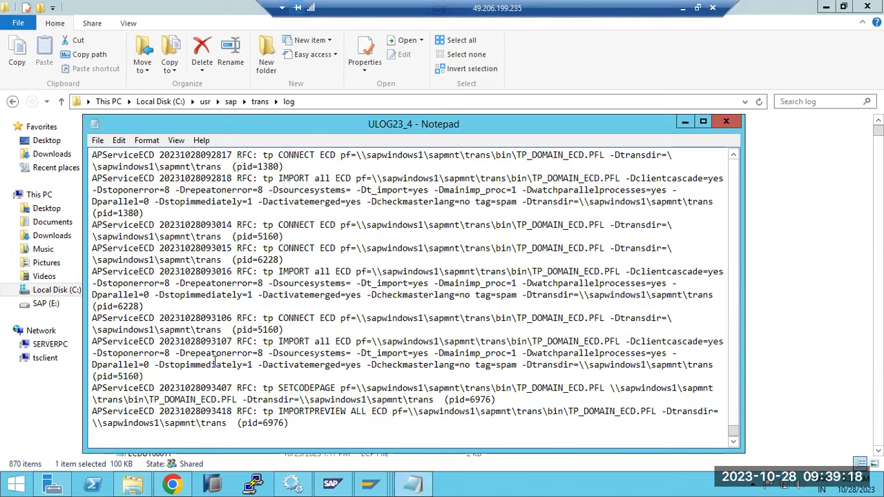
left_click_drag(212, 353, 263, 365)
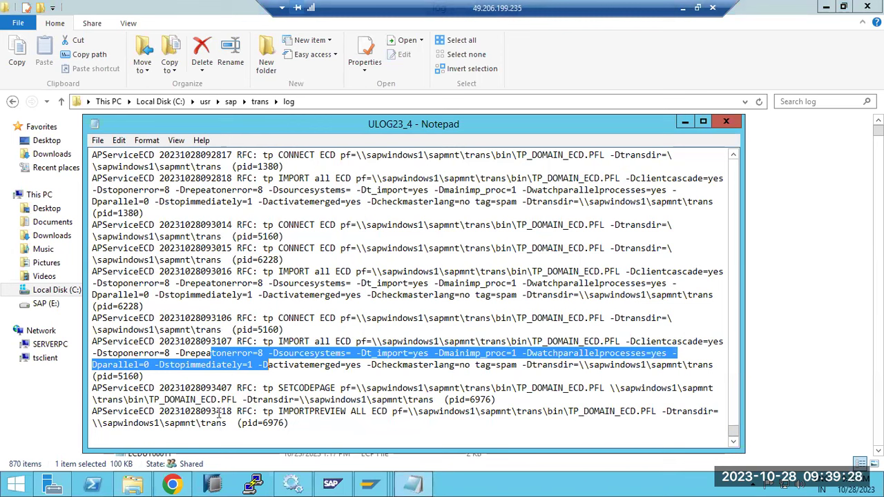
left_click(163, 414)
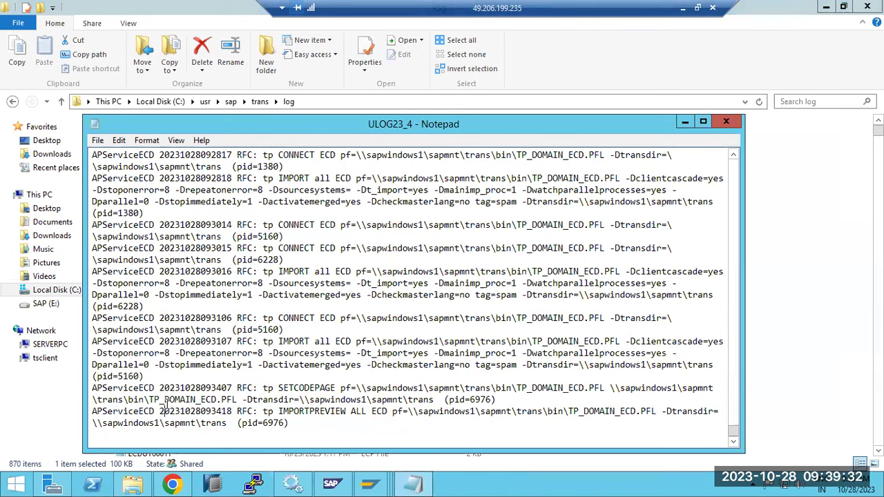
scroll(395, 308, "up", 3)
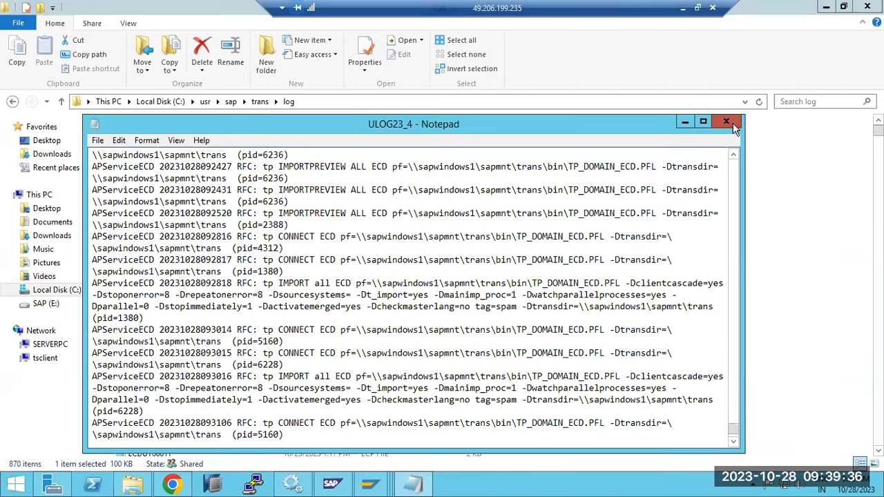
left_click(728, 130)
Step: Open the trans\bin folder, sort it by modification date, check the parameters in the TP_DOMAIN_ECD profile and close the file
left_click(259, 101)
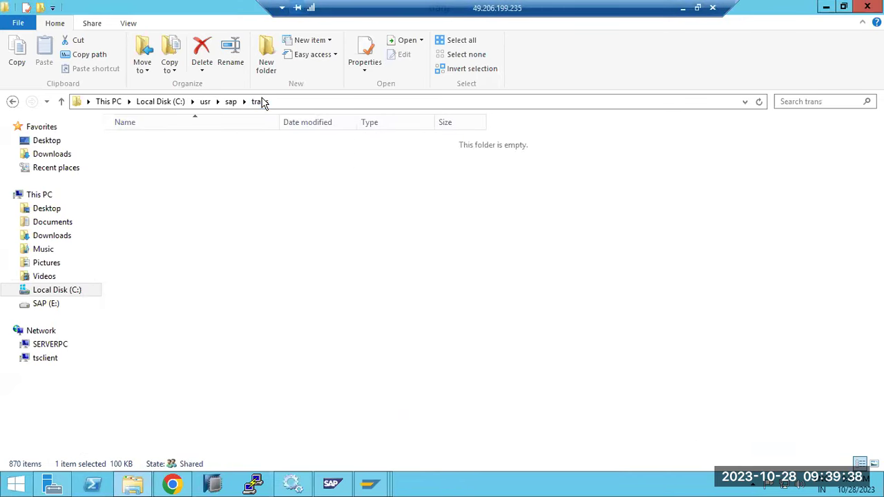
double_click(128, 154)
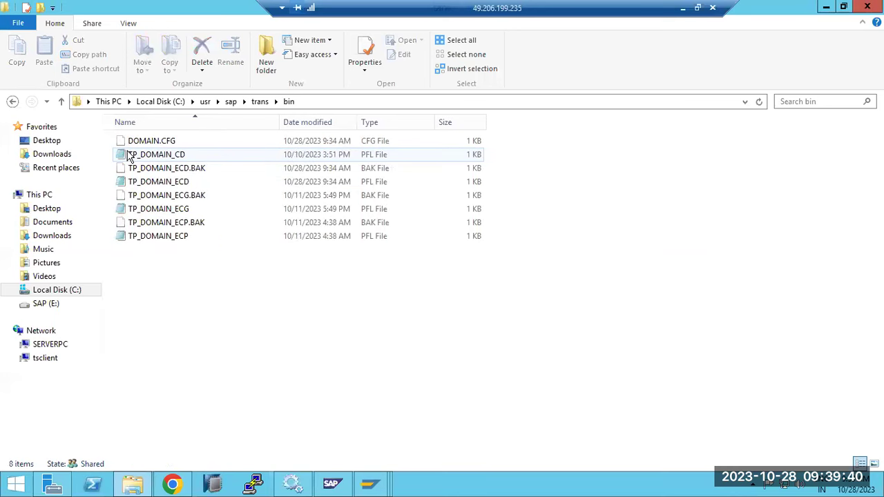
left_click(326, 127)
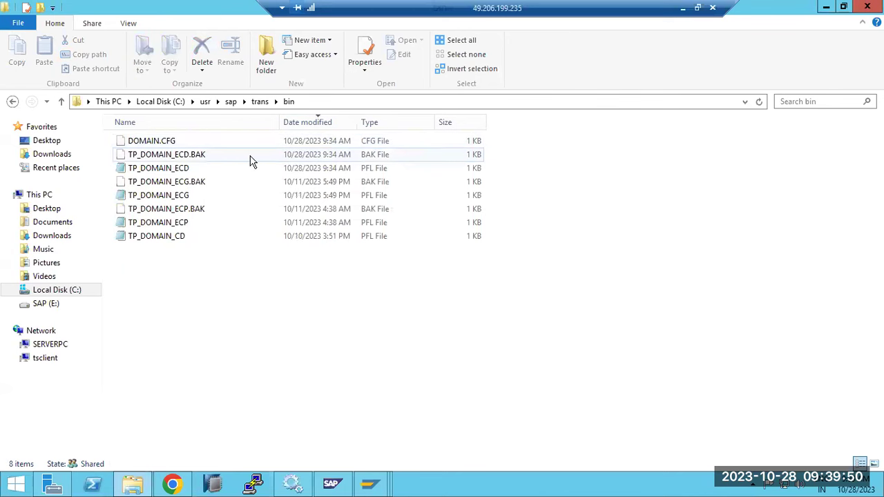
double_click(164, 170)
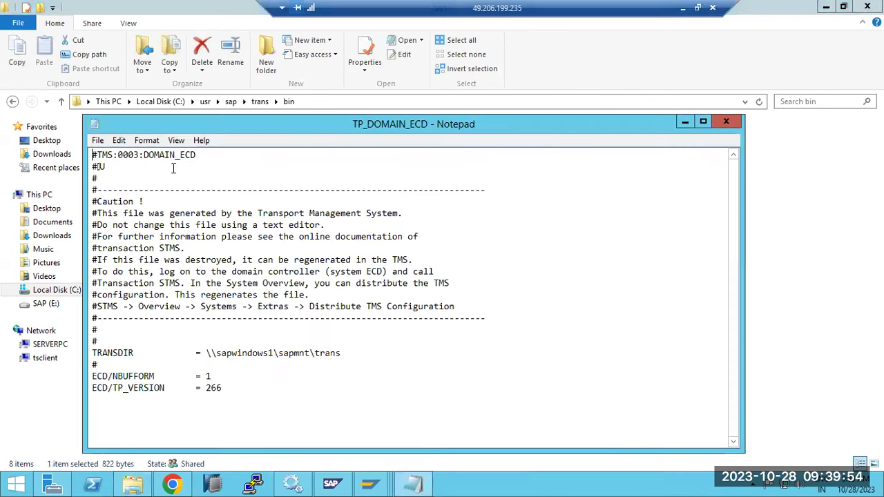
left_click_drag(241, 388, 81, 343)
left_click(739, 123)
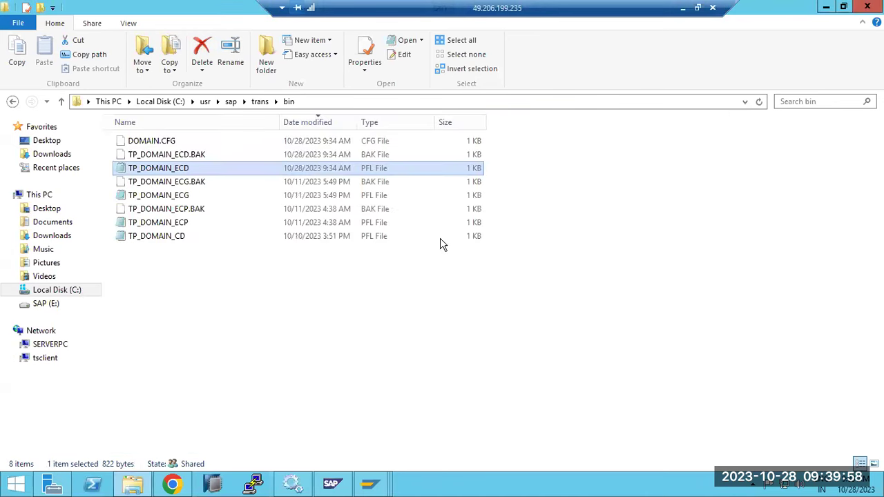
Step: Switch to the SAP Easy Access window, open the Transport Management System and delete its TMS configuration, dismissing the Internet Explorer security notice
mouse_move(393, 469)
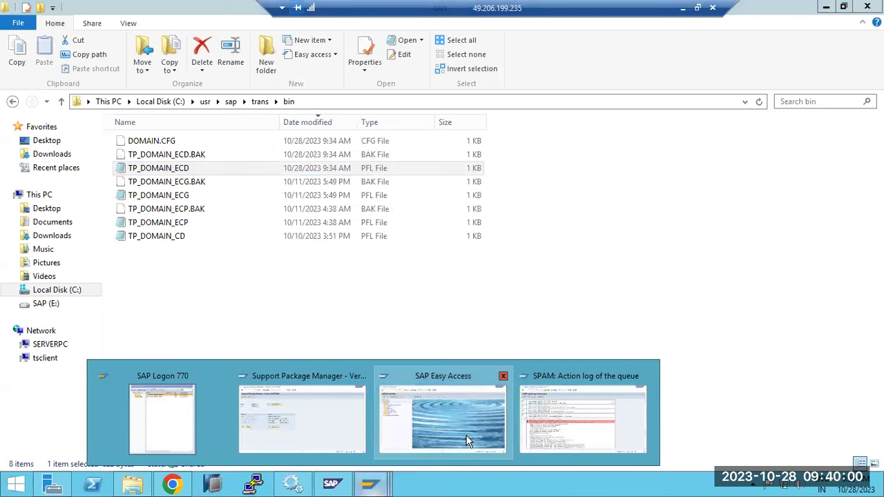
left_click(425, 402)
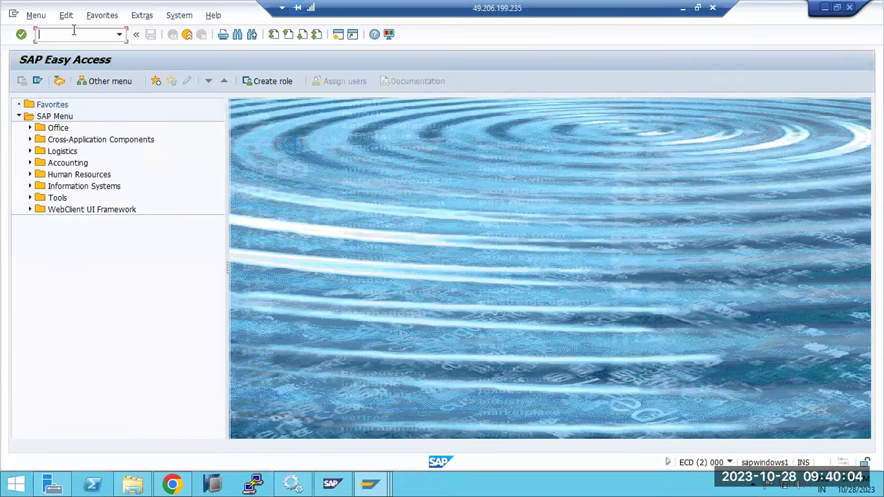
type("s")
key("Return")
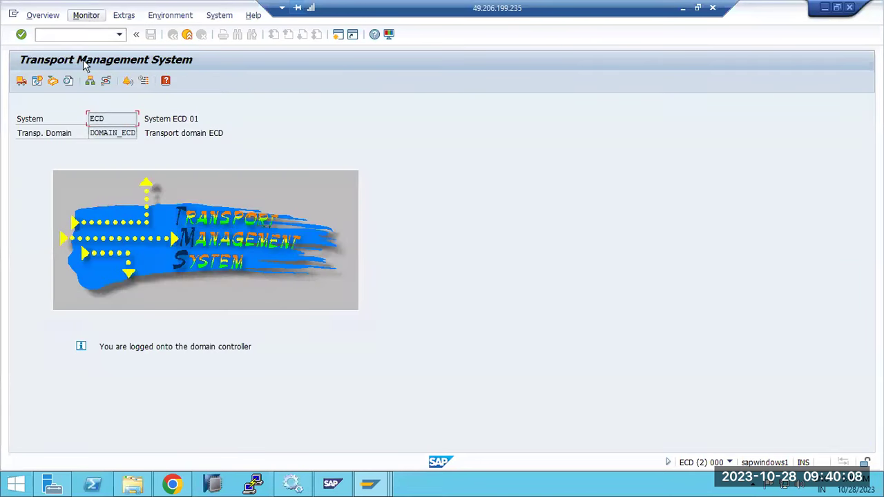
left_click(88, 18)
mouse_move(123, 16)
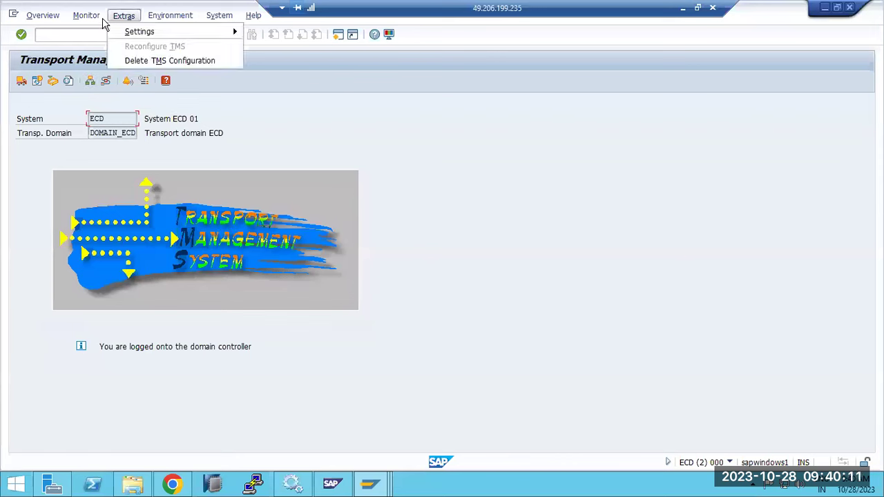
left_click(131, 60)
left_click(193, 251)
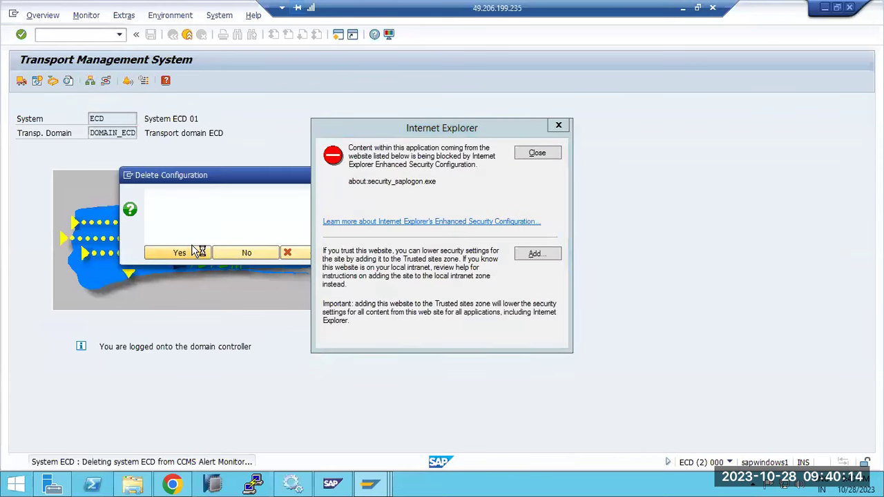
left_click(543, 154)
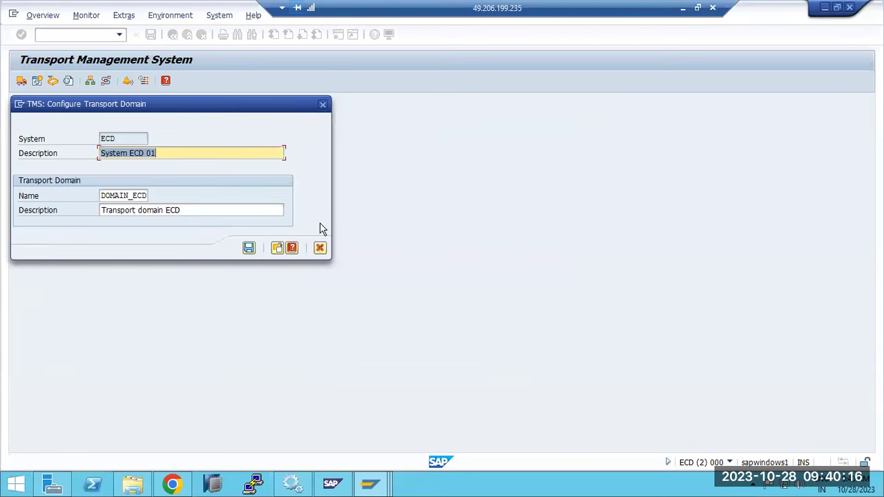
Step: Save the proposed transport domain DOMAIN_ECD for system ECD, entering and repeating the password for user TMSADM
left_click(250, 248)
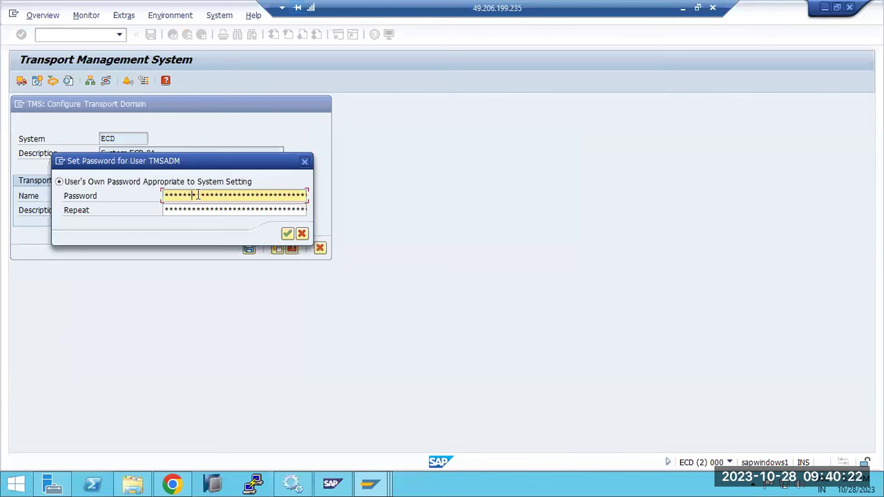
key("Tab")
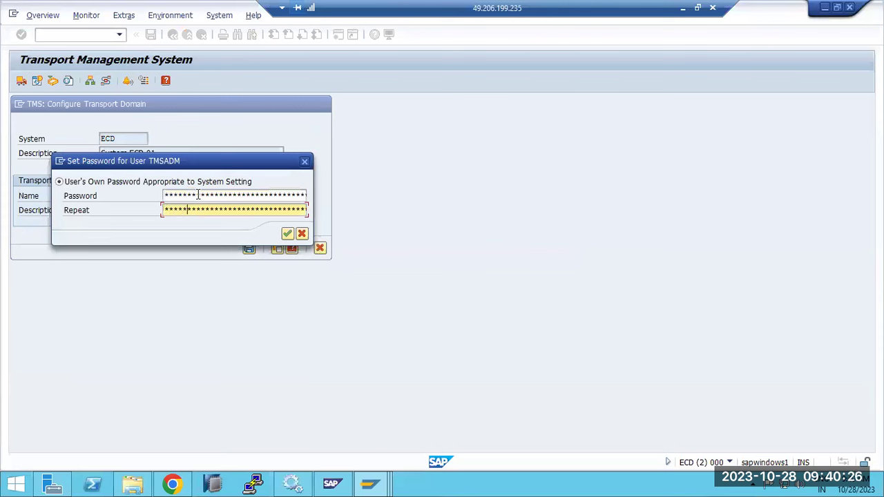
key("Return")
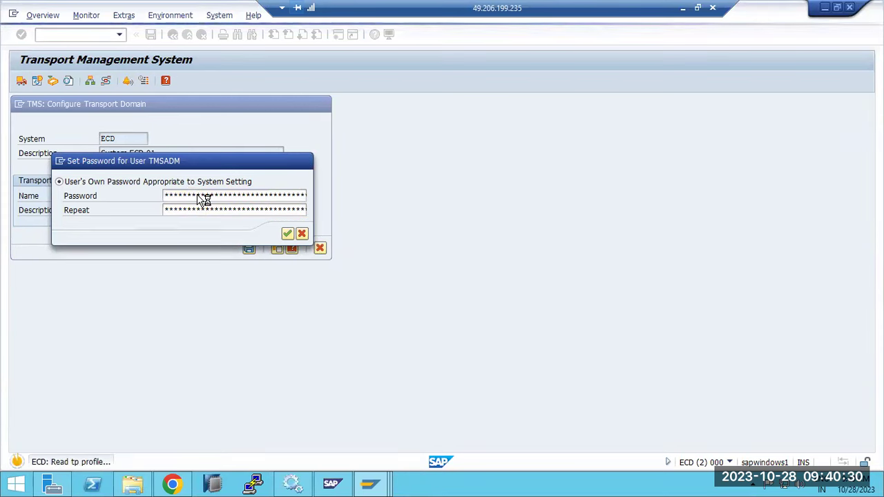
Step: Open the import overview of DOMAIN_ECD and display the import queue of system ECD
left_click(21, 81)
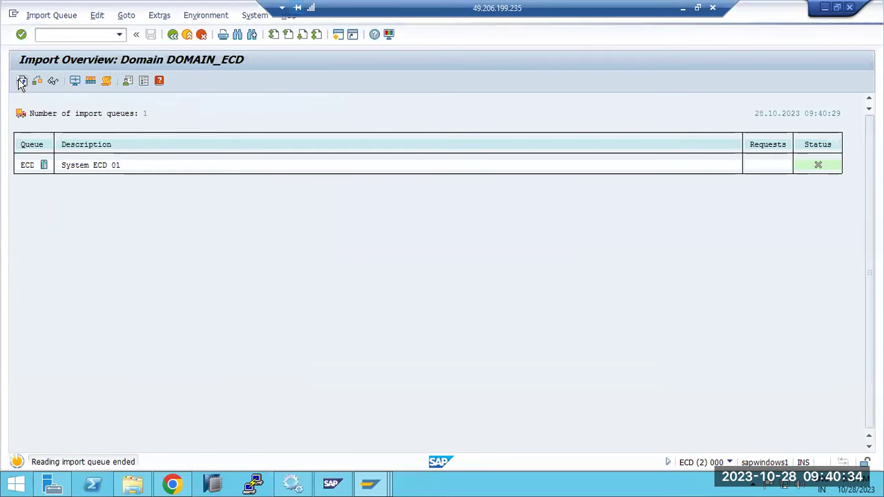
double_click(28, 167)
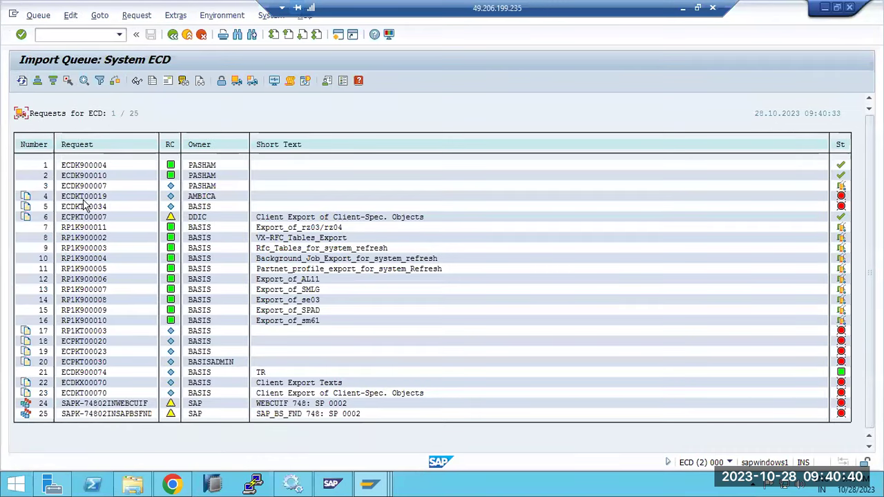
left_click(173, 35)
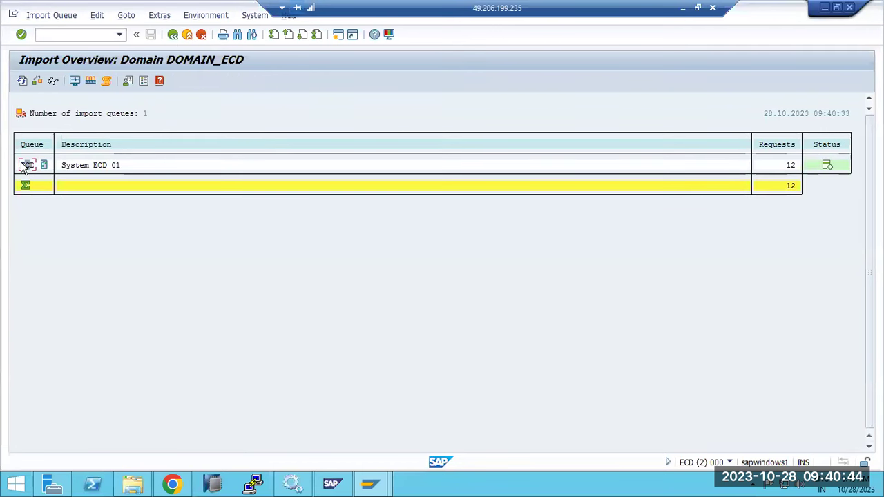
double_click(24, 168)
Step: Display the tp System Log for system ECD, review its latest entries and return to the import queue
left_click(99, 17)
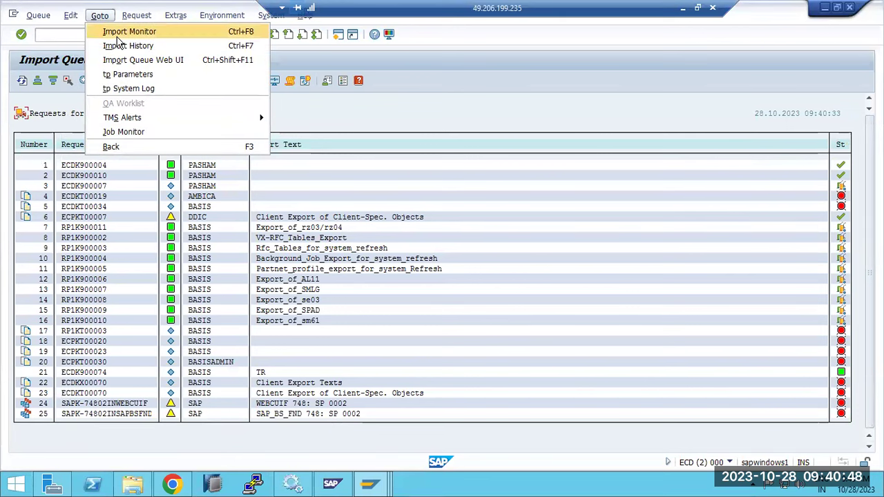
left_click(129, 88)
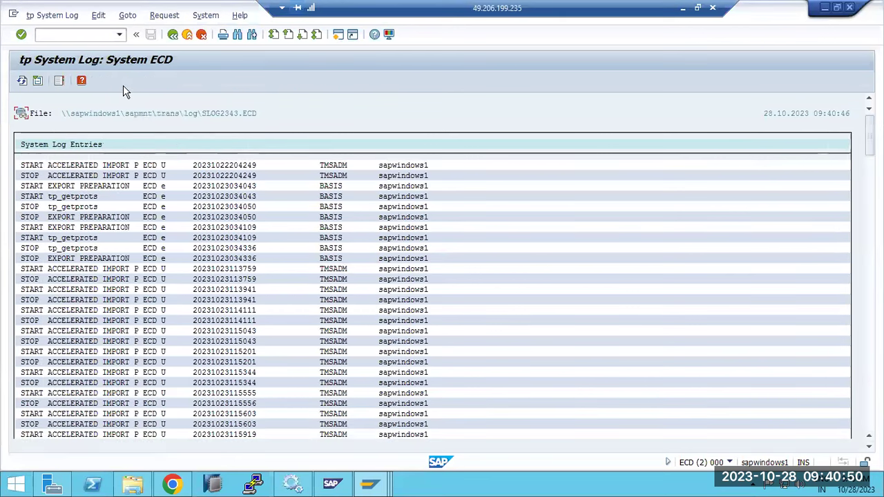
left_click_drag(869, 135, 870, 407)
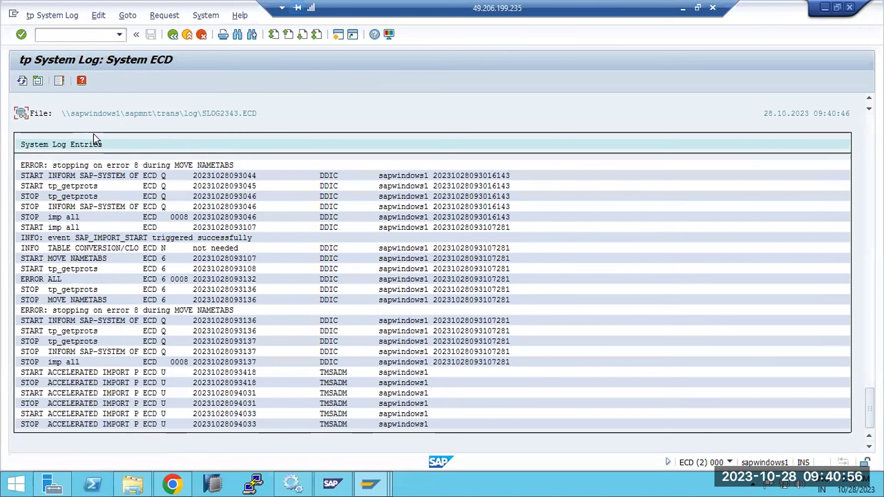
left_click(173, 33)
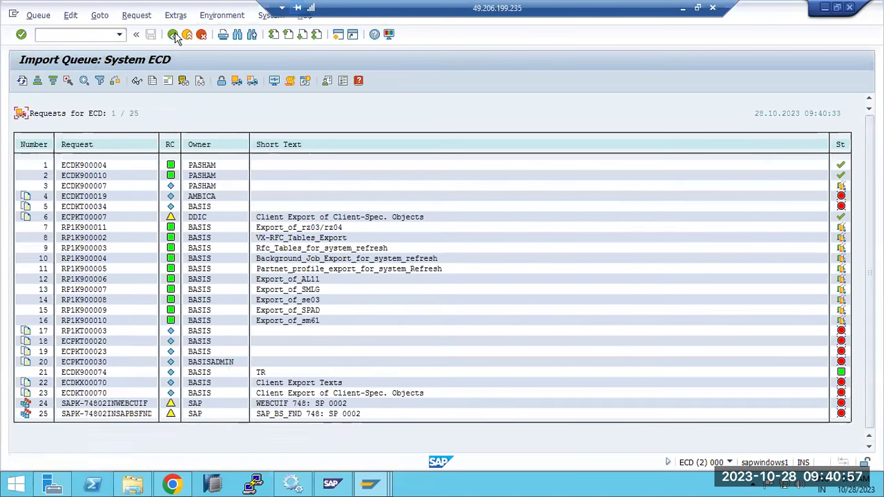
Step: Open the TMS Alert Viewer for system ECD and read the details of the latest READ_PROFILE_FAILED warning
left_click(131, 18)
key("Left")
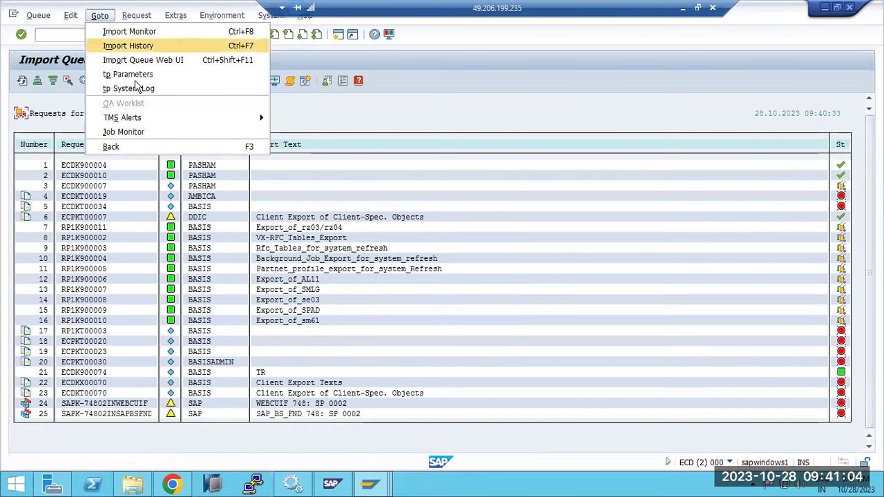
mouse_move(159, 121)
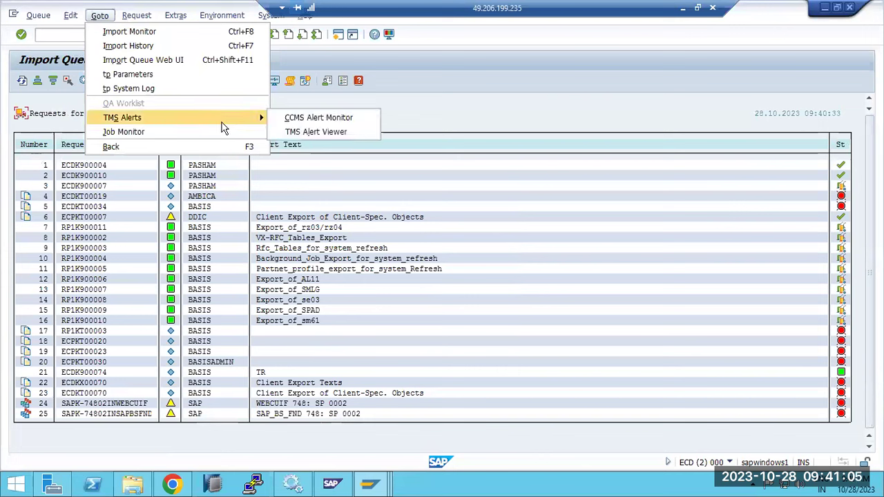
left_click(330, 132)
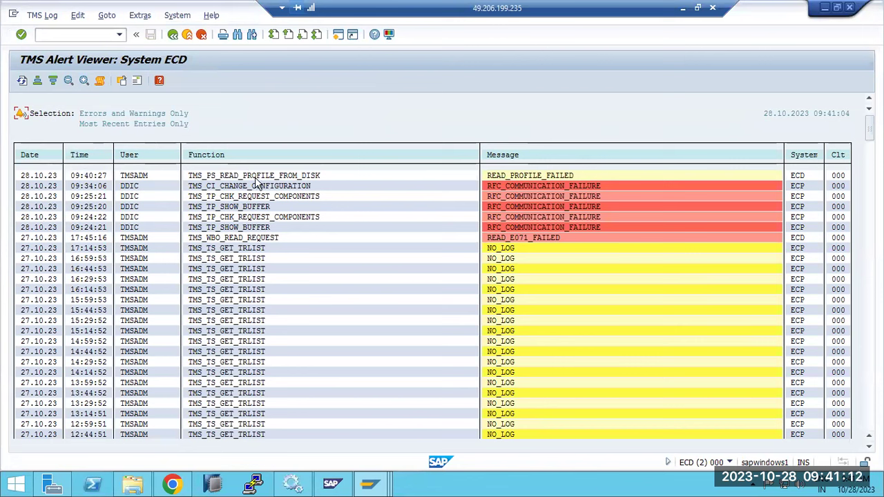
double_click(536, 177)
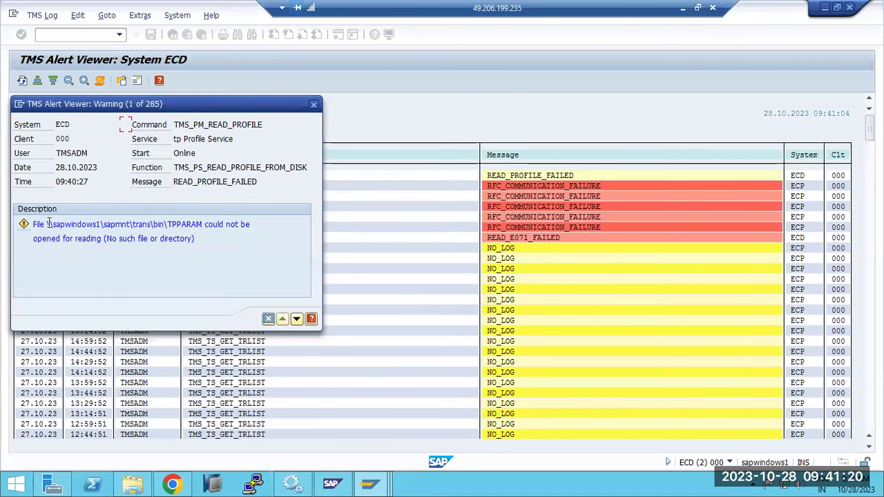
left_click_drag(46, 223, 218, 226)
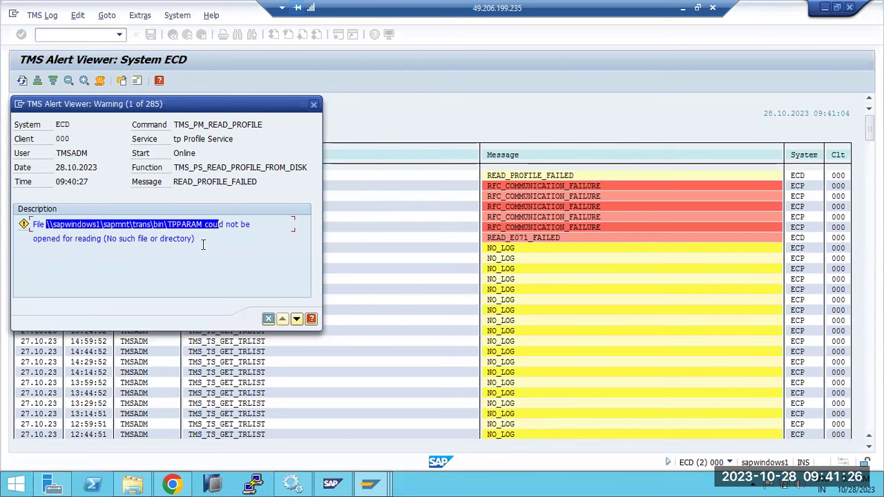
left_click(203, 244)
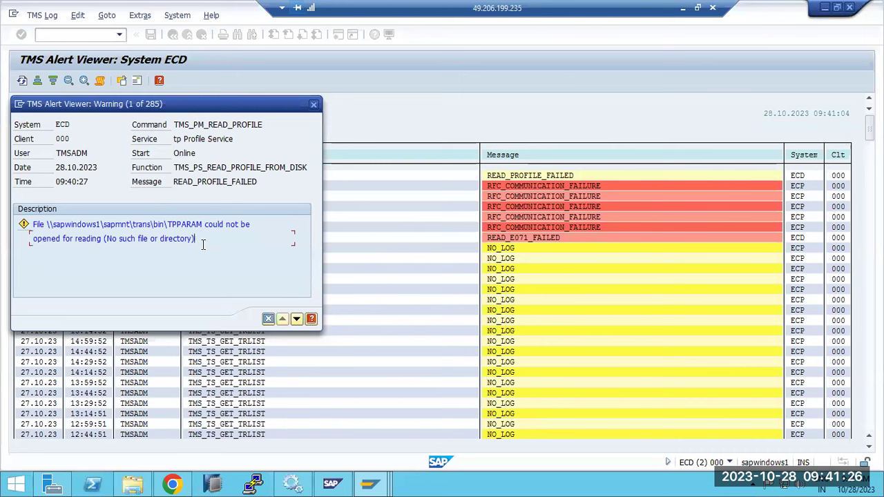
left_click(268, 319)
Step: Inspect the newest RFC_COMMUNICATION_FAILURE alert, then recheck the TPPARAM file path in the READ_PROFILE_FAILED warning
double_click(515, 185)
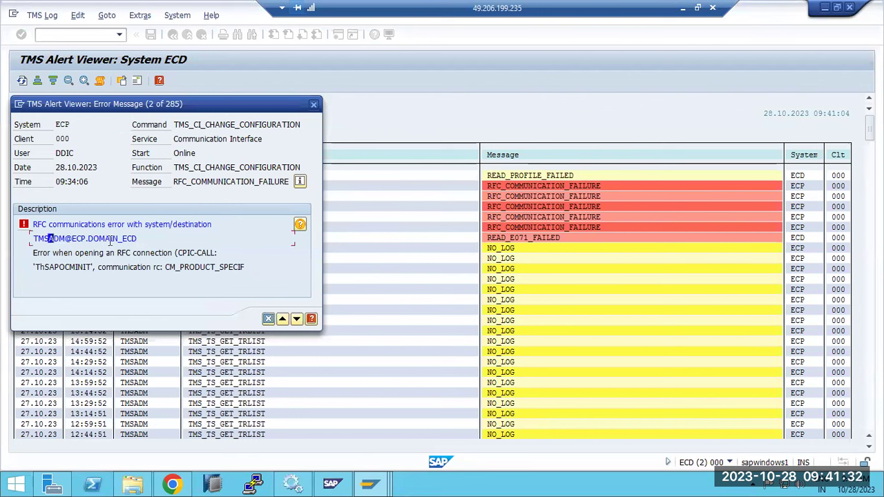
left_click_drag(110, 238, 127, 238)
left_click(268, 319)
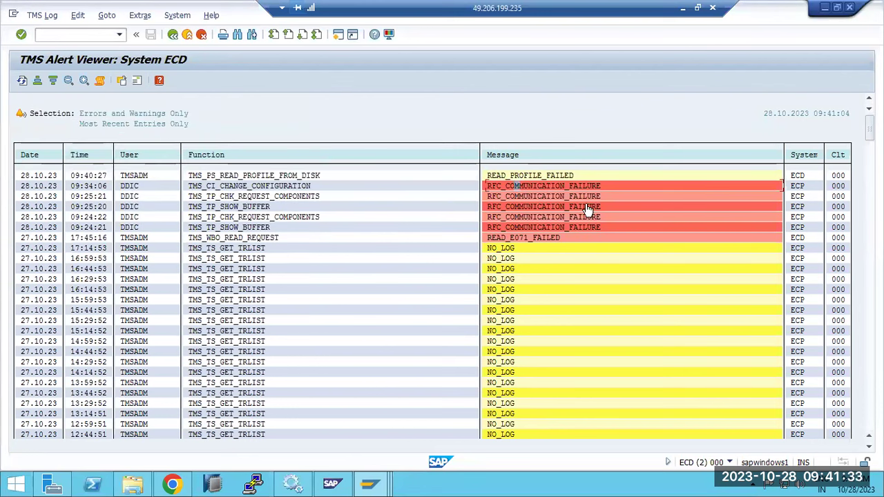
double_click(568, 176)
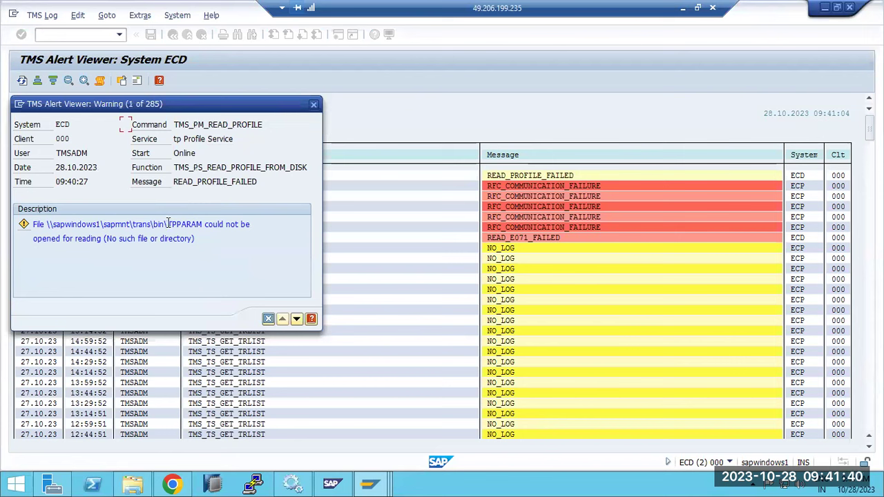
left_click_drag(166, 224, 205, 223)
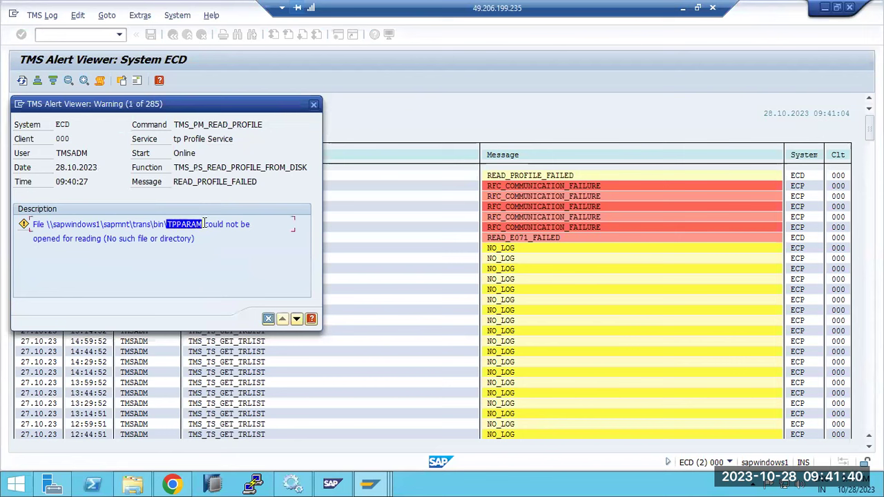
left_click(268, 319)
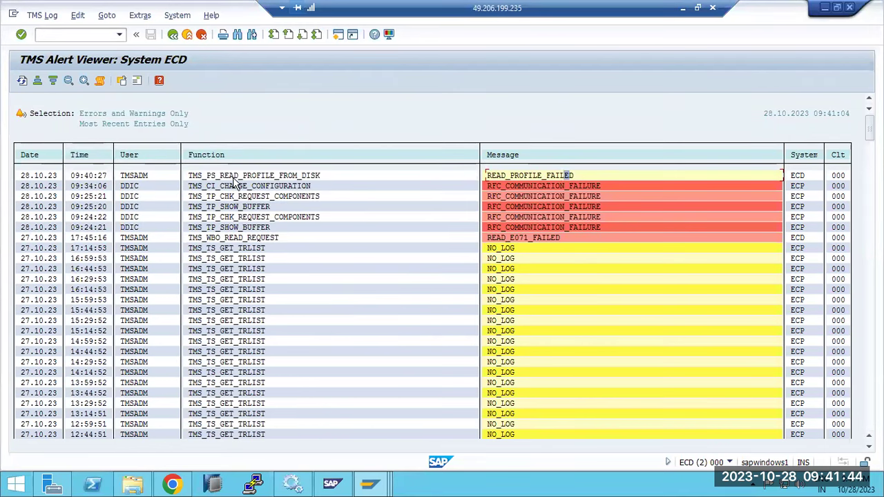
Step: Leave the transport screens, open the Support Package Manager and resume the queue import with the proposed start options
left_click(173, 35)
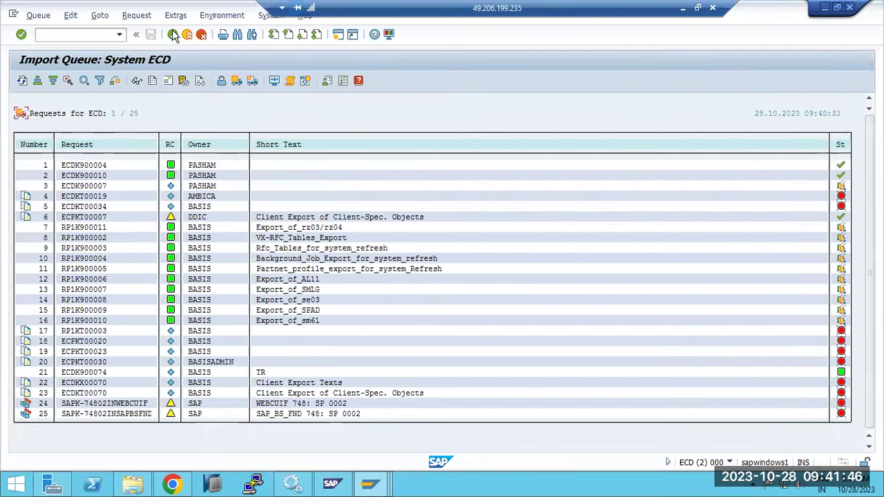
left_click(173, 35)
left_click(172, 34)
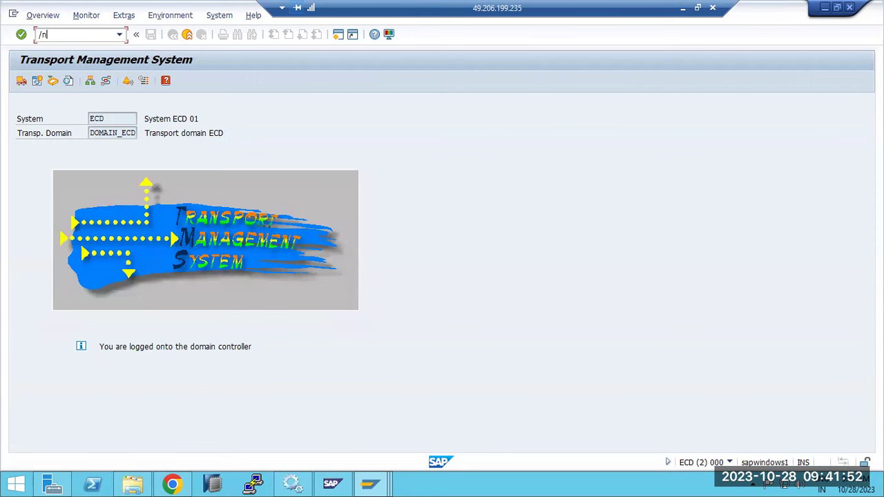
key("Return")
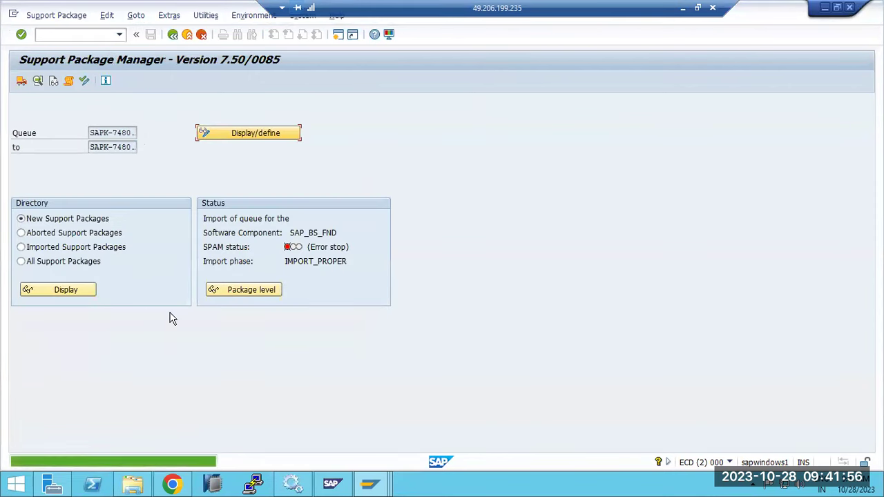
left_click(21, 81)
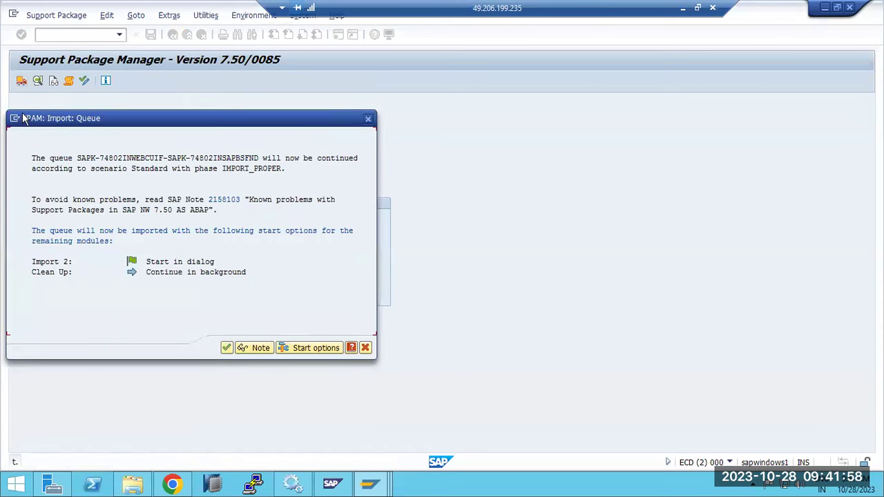
left_click(226, 347)
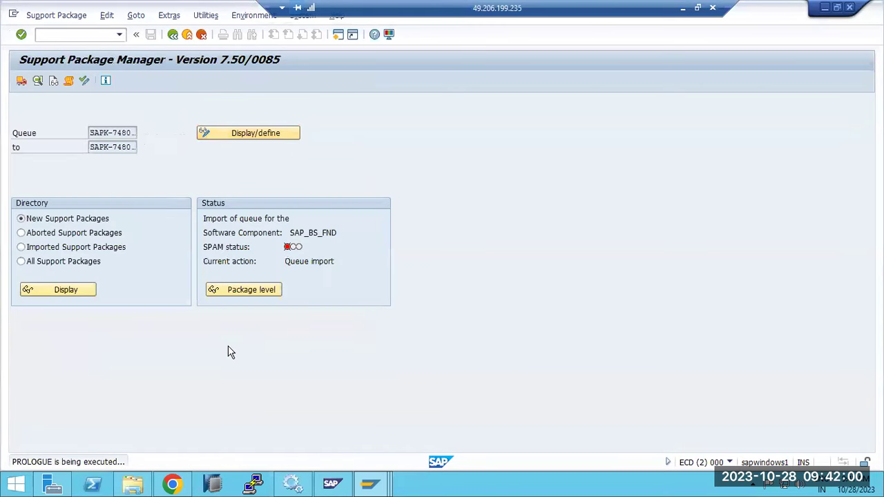
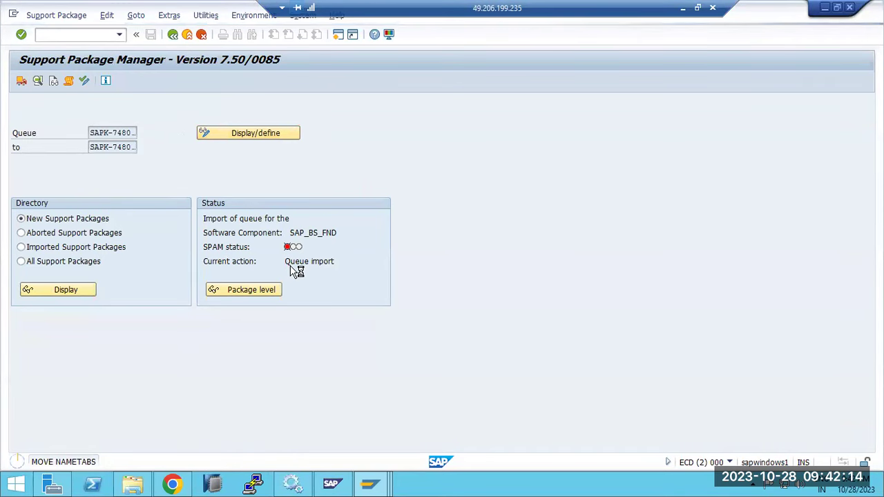
Step: Switch to File Explorer, refresh the trans\bin folder, and examine the latest entries of the ECD file SLOG2343 in trans\log
left_click(133, 483)
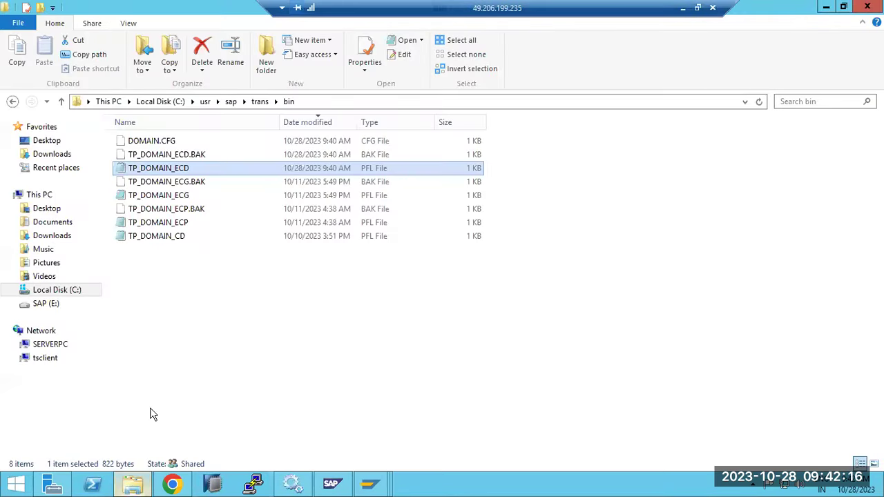
left_click(760, 103)
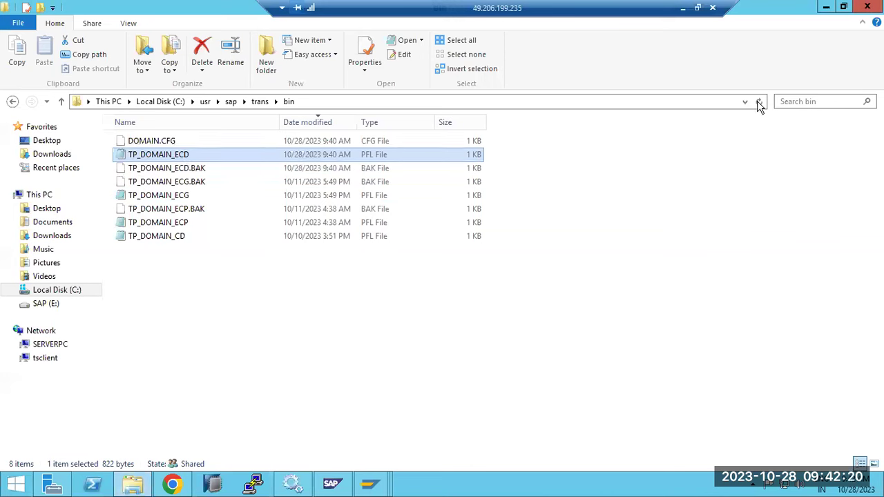
left_click(261, 102)
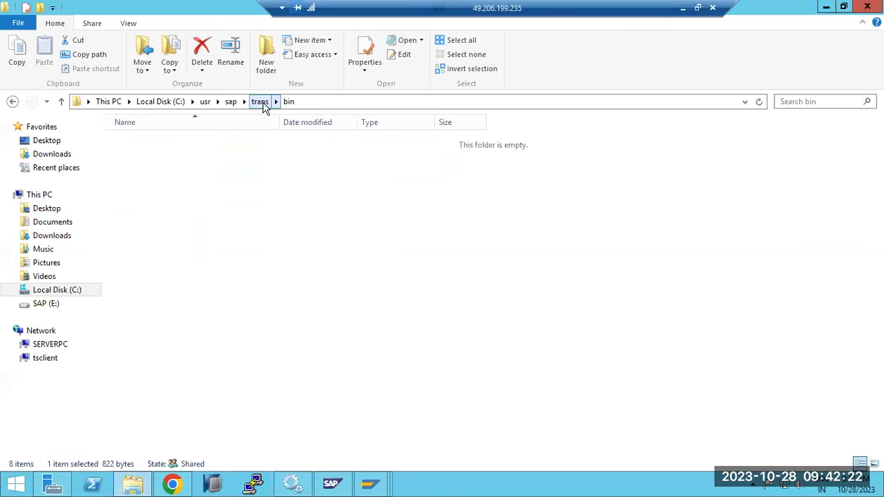
double_click(147, 236)
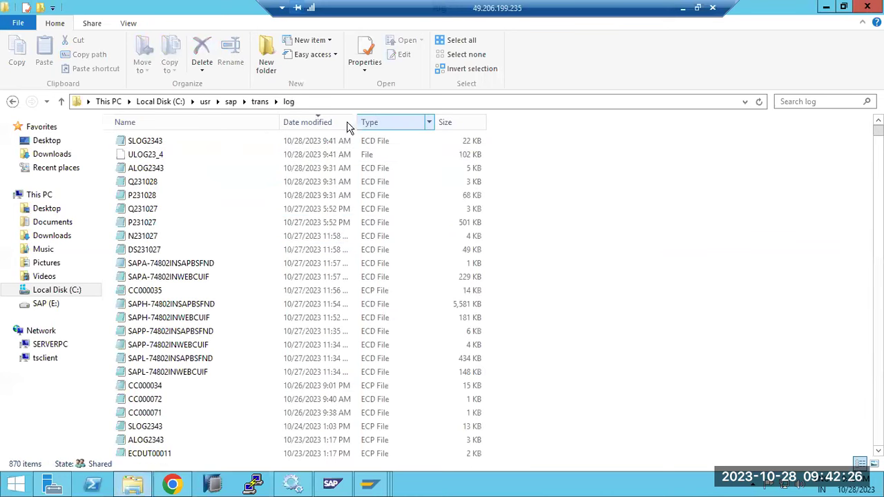
double_click(154, 142)
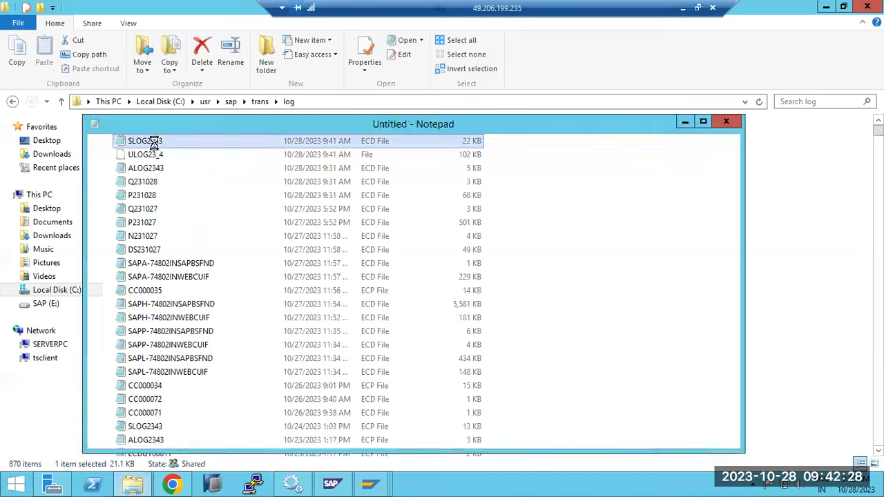
left_click_drag(731, 192, 745, 443)
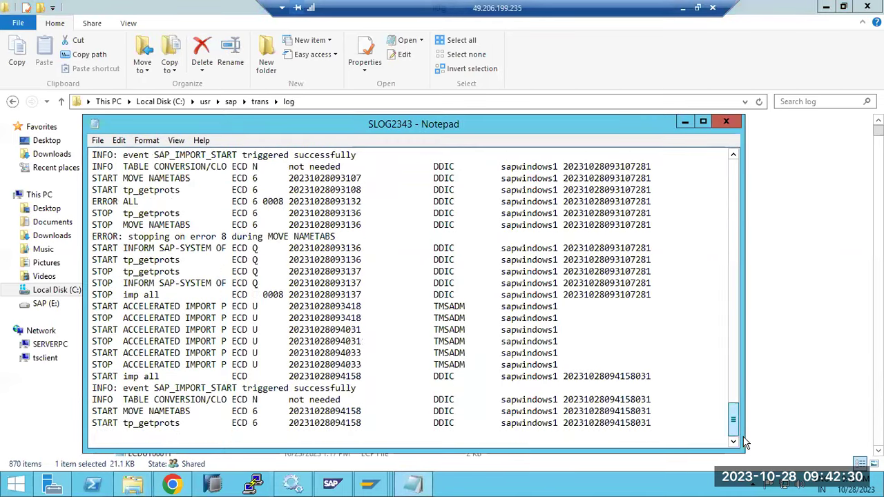
Step: Switch back to the Support Package Manager and read the import status details and the notes on phase IMPORT_PROPER
key("alt+Tab")
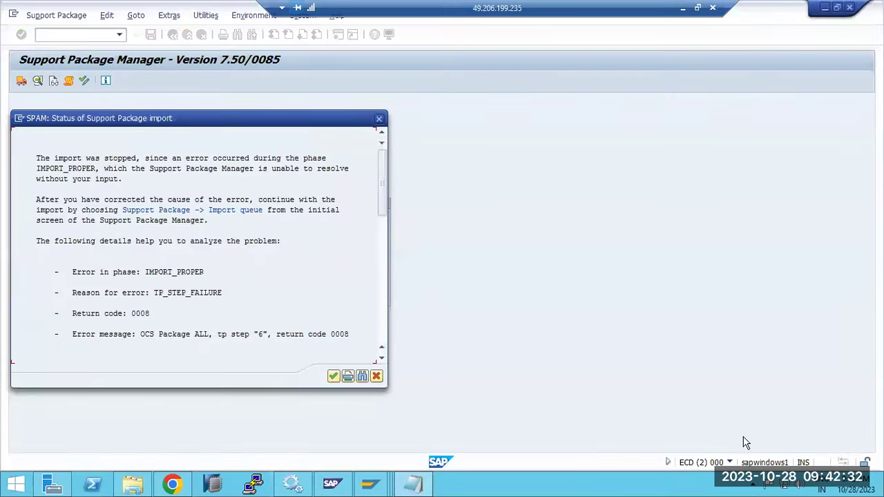
left_click(131, 284)
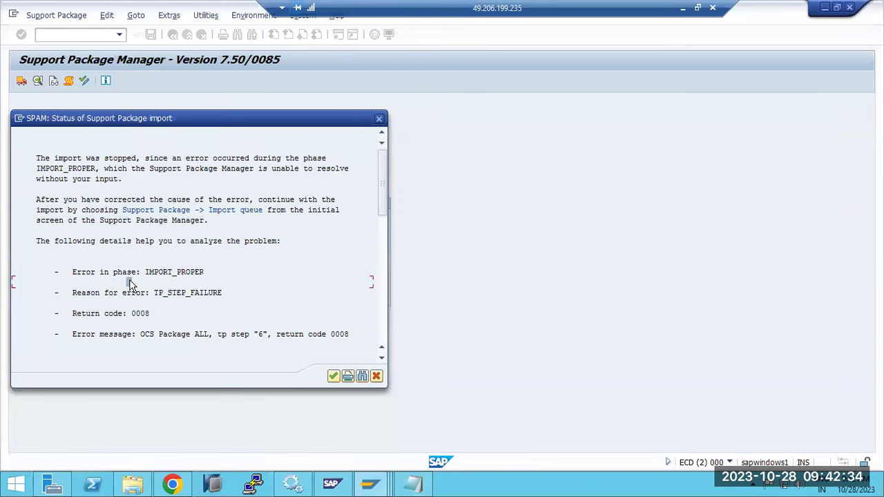
scroll(129, 290, "down", 4)
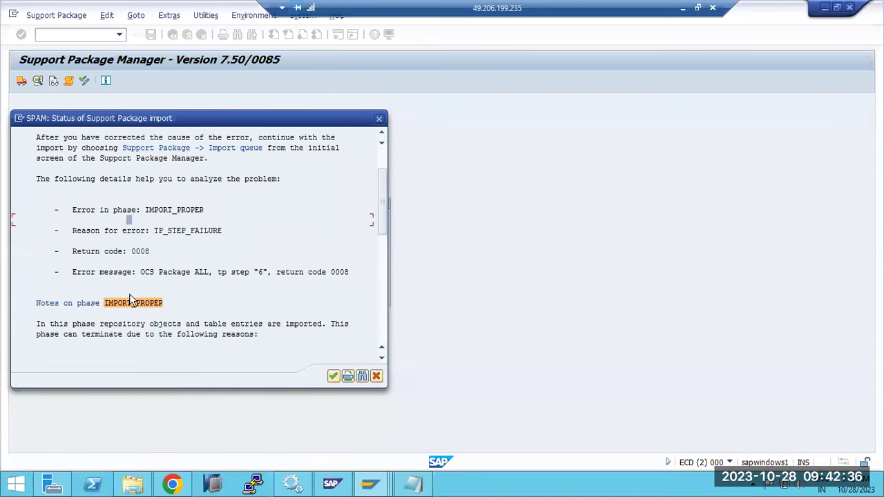
scroll(129, 297, "down", 5)
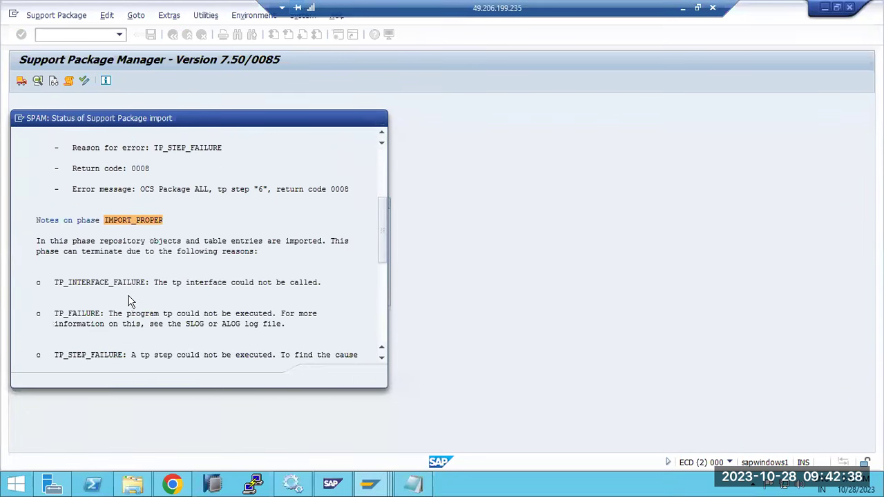
scroll(130, 301, "down", 3)
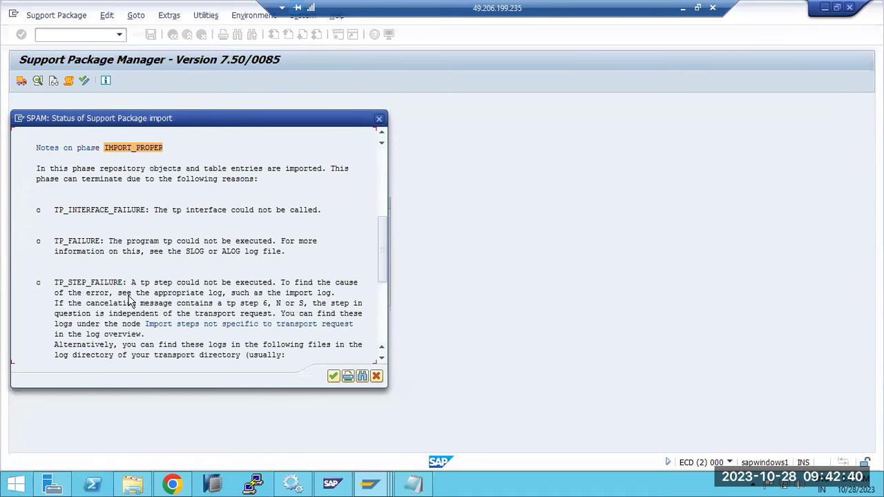
scroll(129, 302, "down", 5)
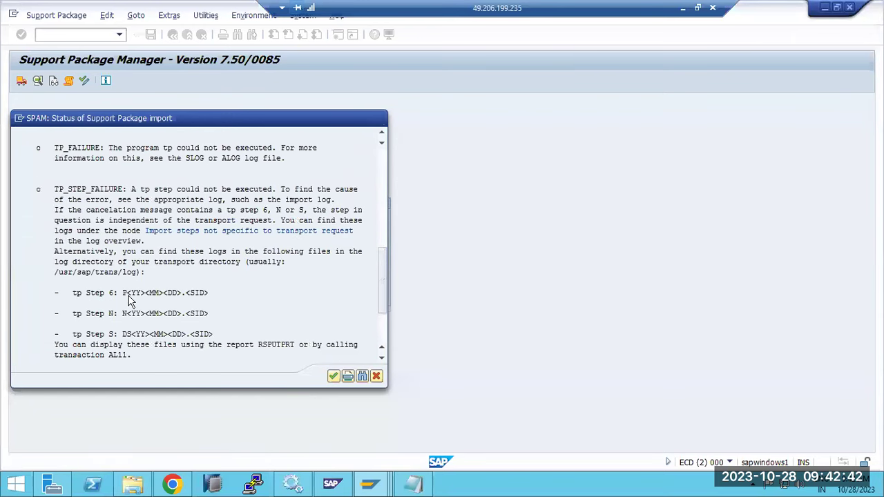
scroll(130, 302, "down", 4)
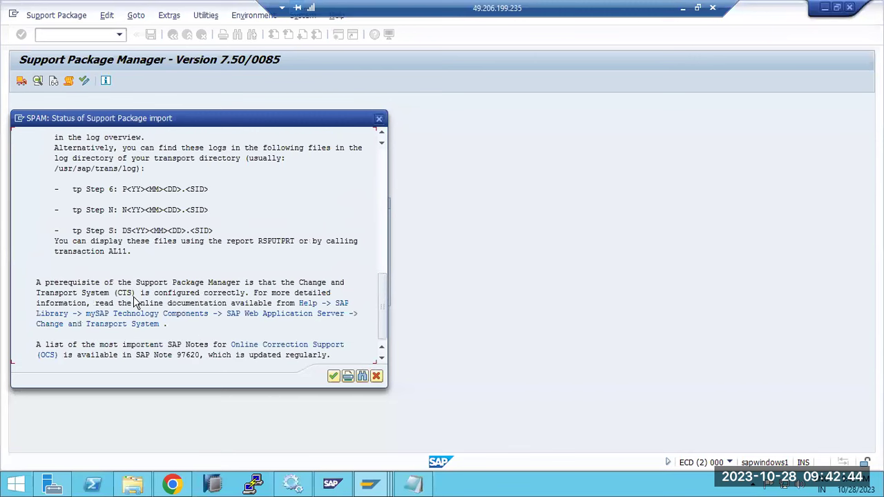
Step: Return to File Explorer and check the contents of the data and cofiles folders under C:\usr\sap\trans
left_click(133, 483)
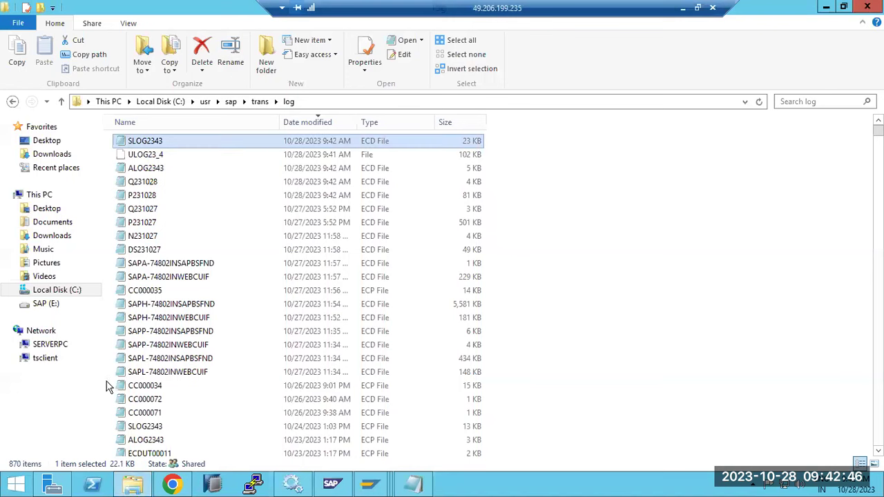
left_click(260, 102)
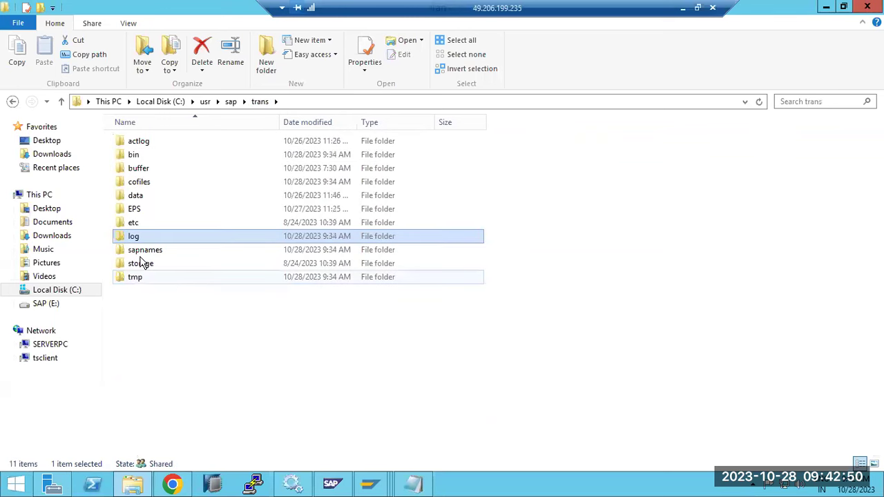
double_click(136, 198)
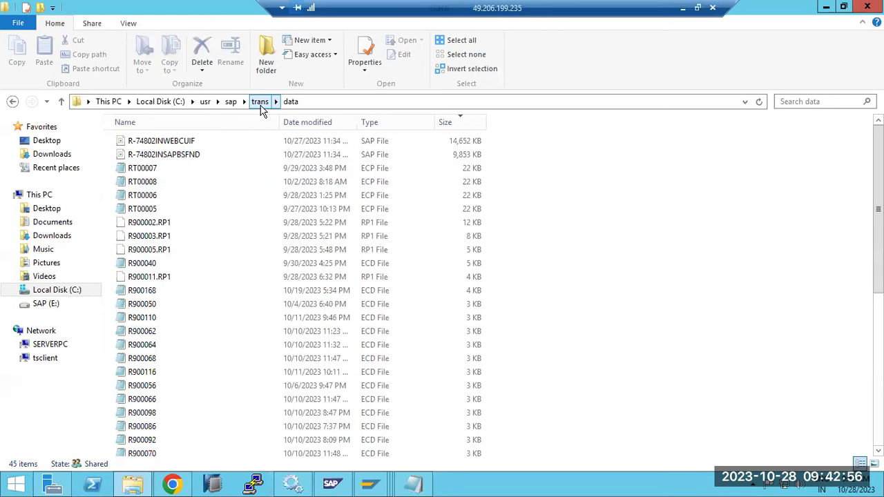
left_click(260, 103)
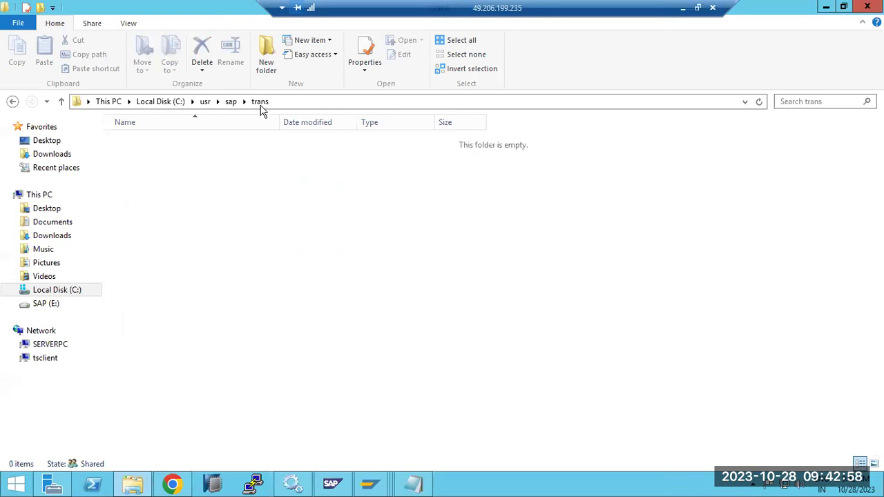
double_click(159, 182)
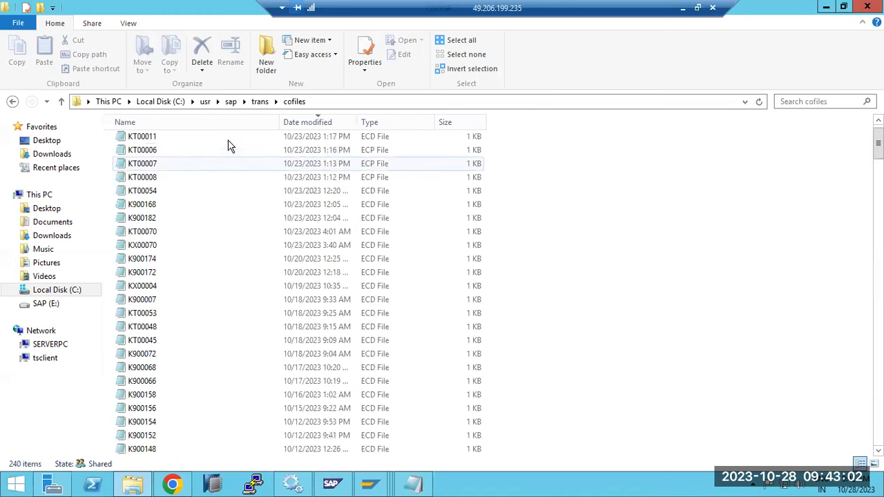
Step: Go back to the trans folder and look through the files in its data folder
left_click(261, 101)
double_click(136, 196)
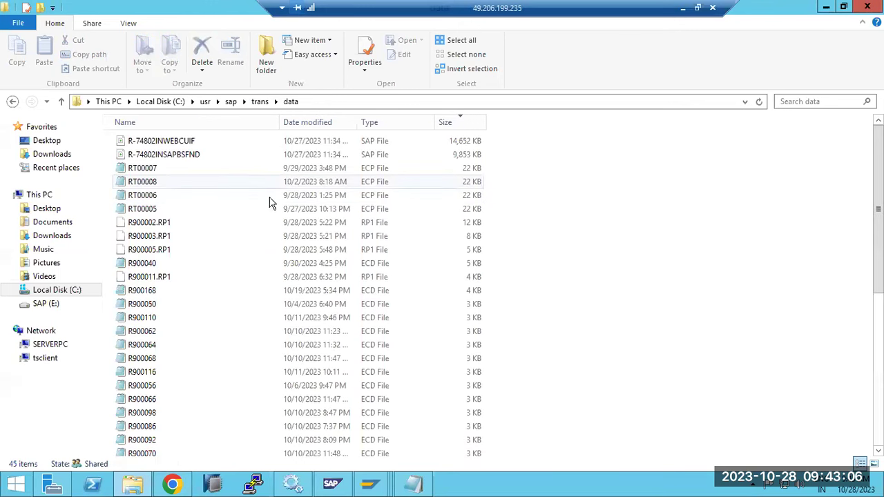
scroll(550, 304, "down", 7)
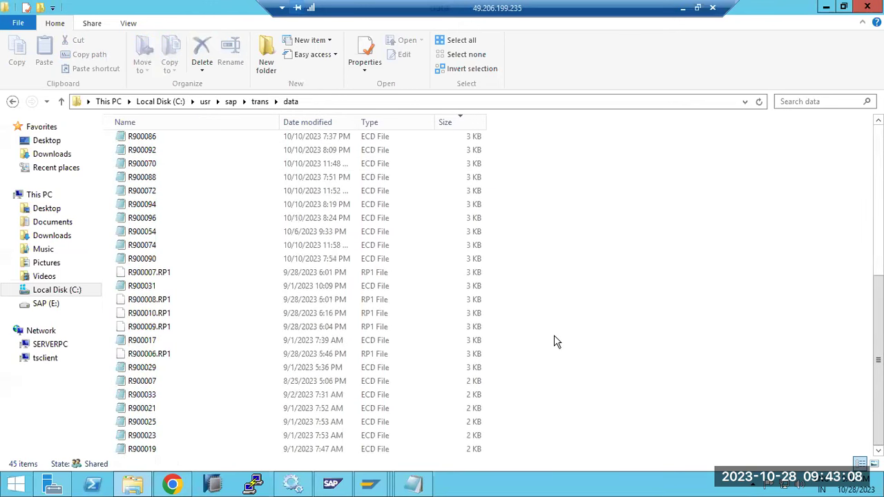
scroll(556, 339, "up", 7)
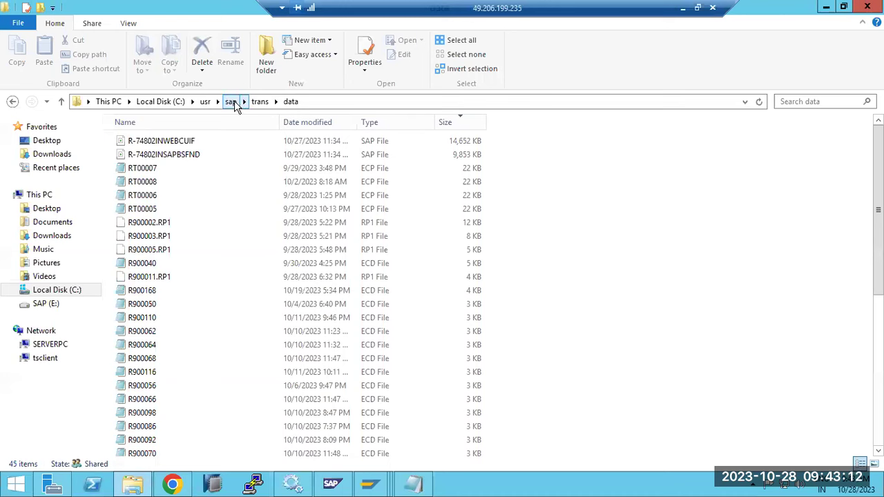
Step: Try to open the network path \\sapmnt from File Explorer, and return to the File Explorer window
left_click(400, 101)
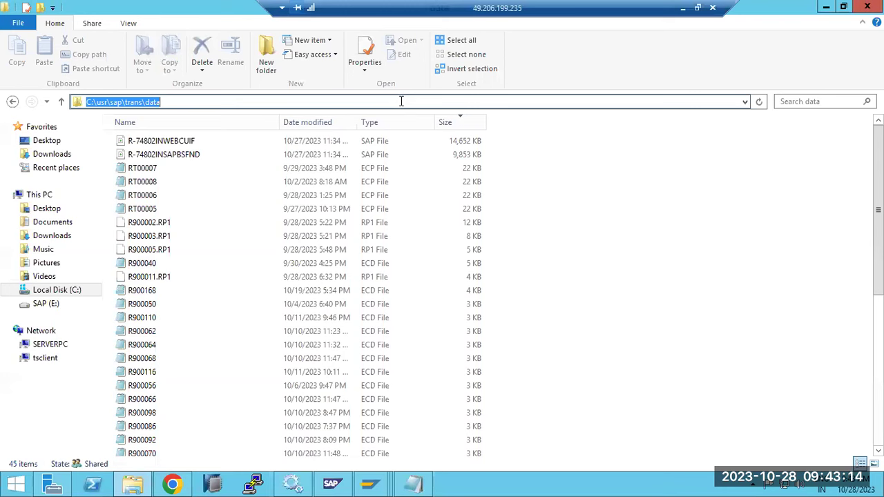
type("\\\\sapmnt")
key("Return")
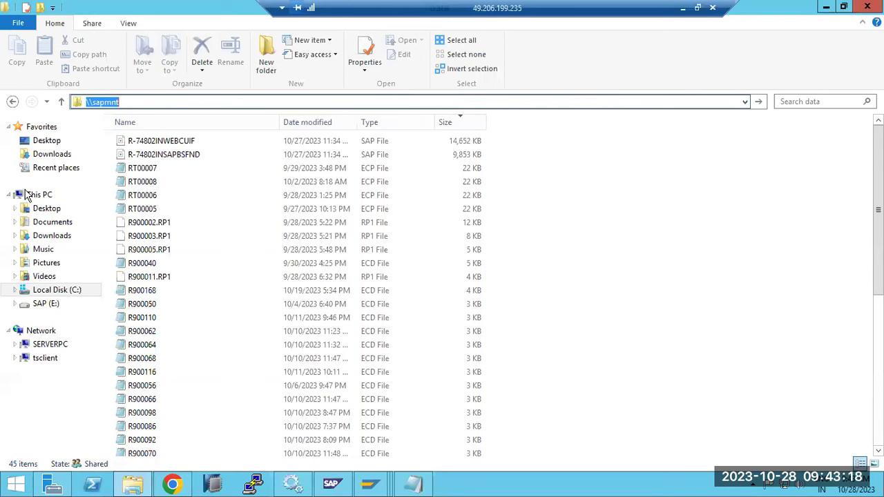
left_click(143, 102)
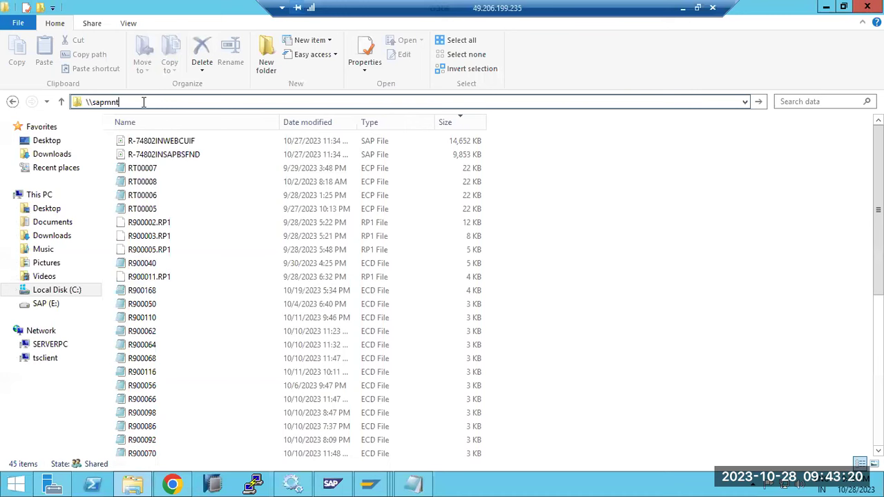
key("ctrl+a")
type("/")
key("Return")
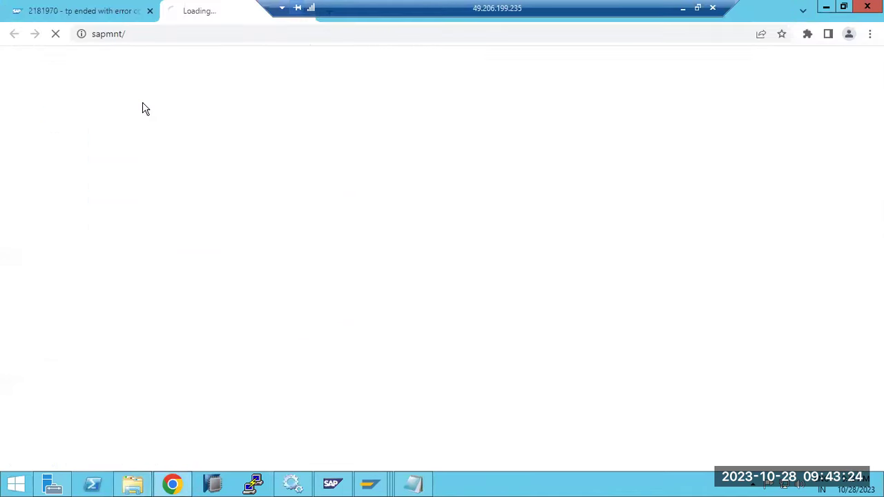
left_click(133, 485)
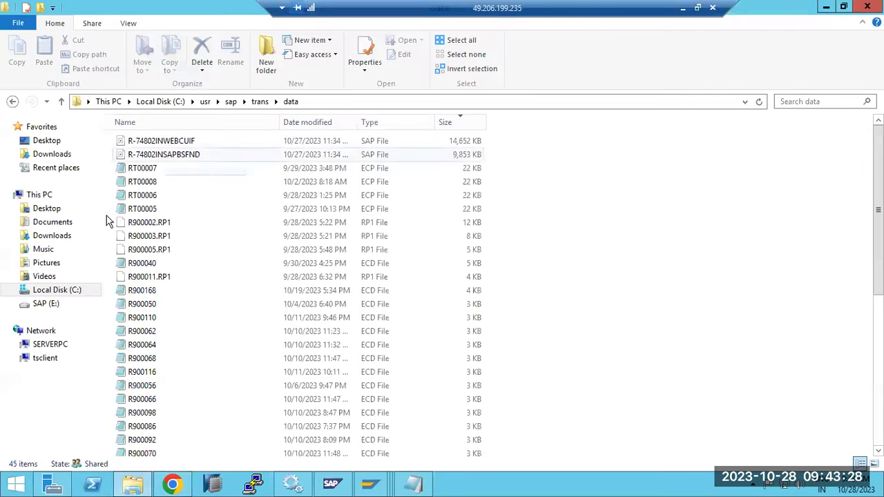
Step: Browse the network computers and try to open SERVERPC
left_click(34, 334)
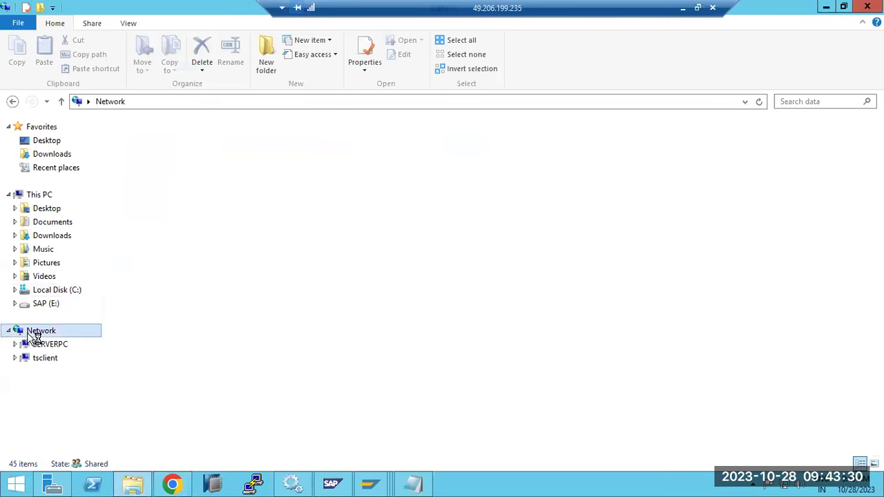
left_click(209, 105)
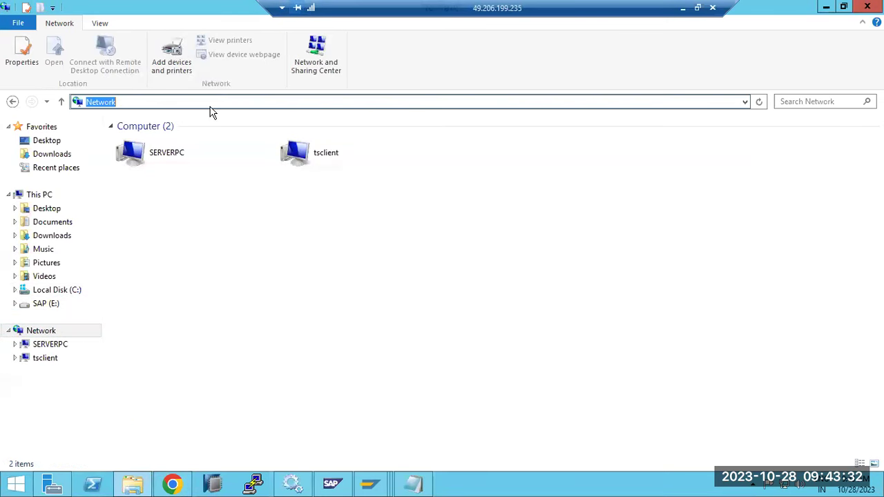
double_click(169, 160)
left_click(543, 409)
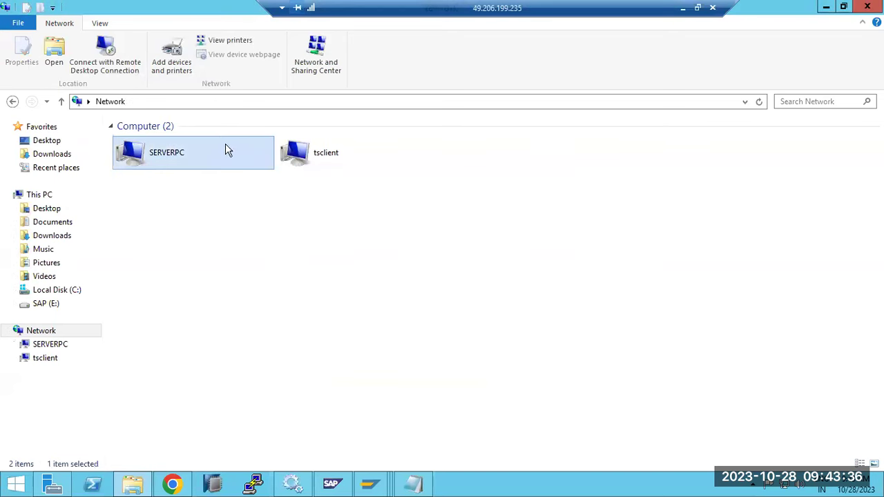
Step: Open the network computer \\sapwindows1 and go to its sapmnt\trans\bin folder
left_click(191, 102)
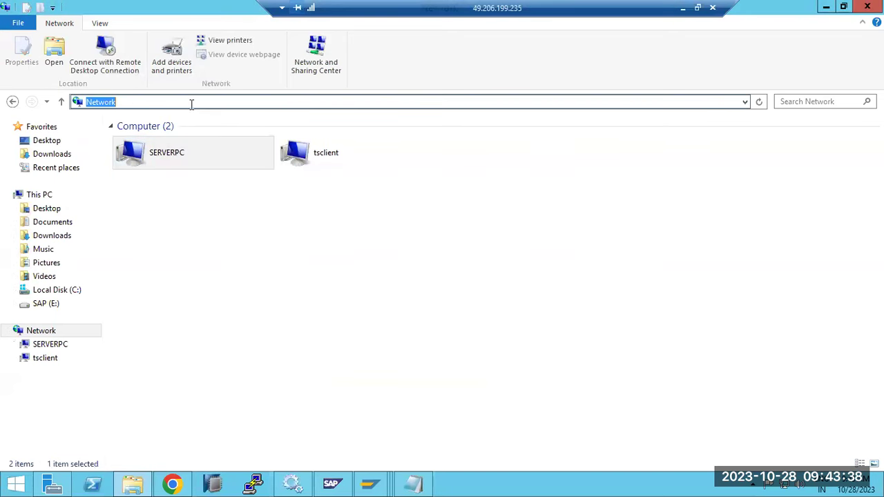
type("\\\\")
key("BackSpace")
key("BackSpace")
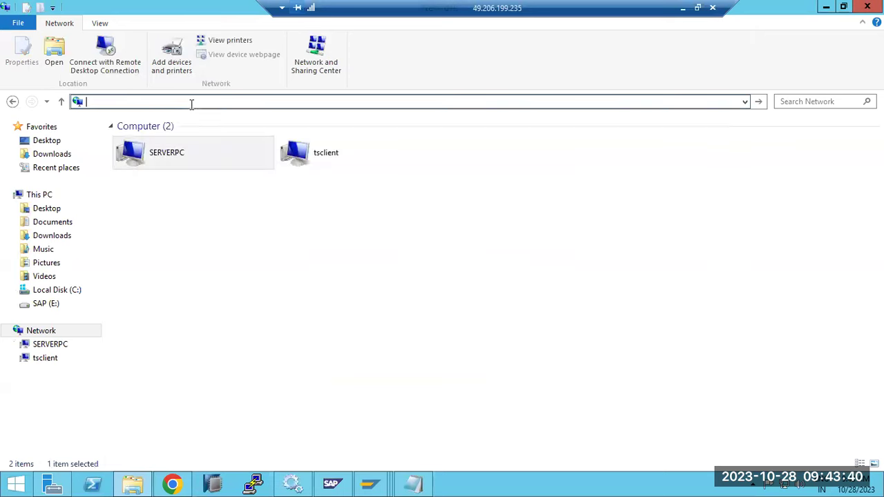
type("\\")
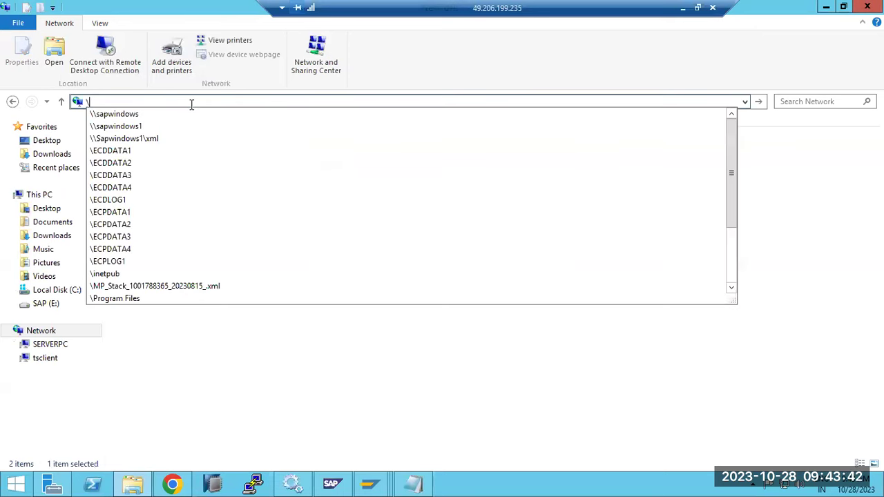
type("\\")
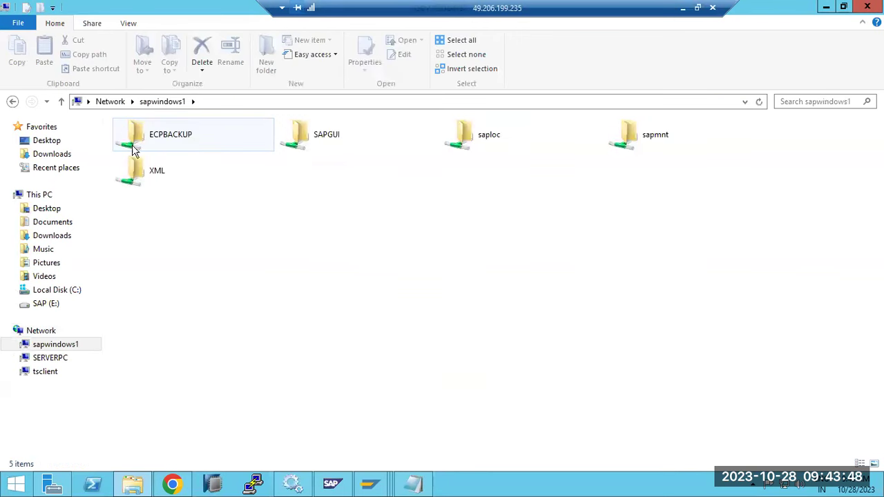
double_click(648, 143)
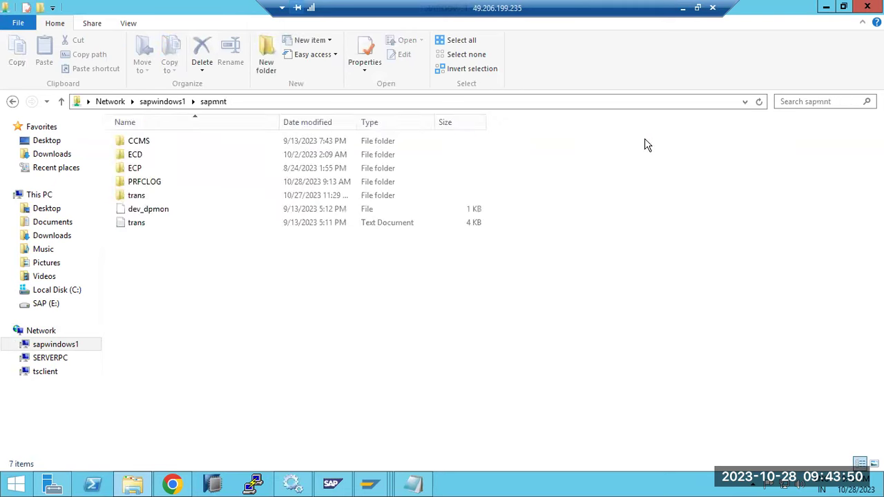
double_click(153, 199)
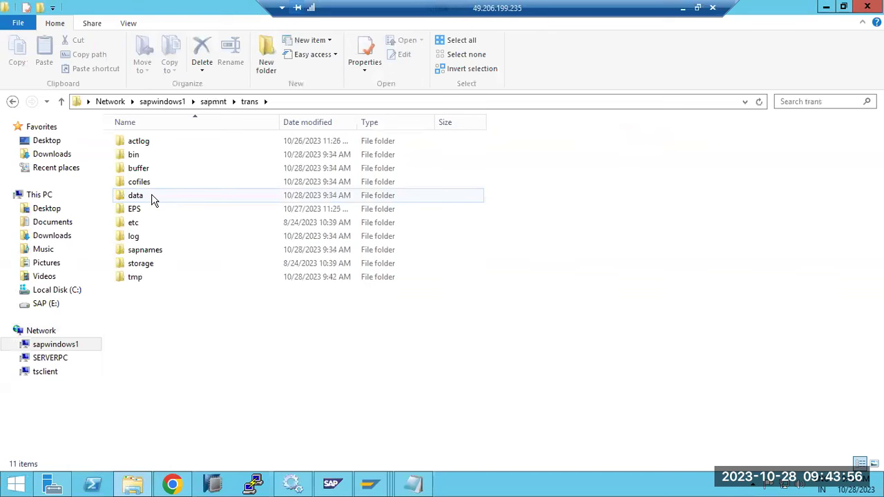
double_click(140, 155)
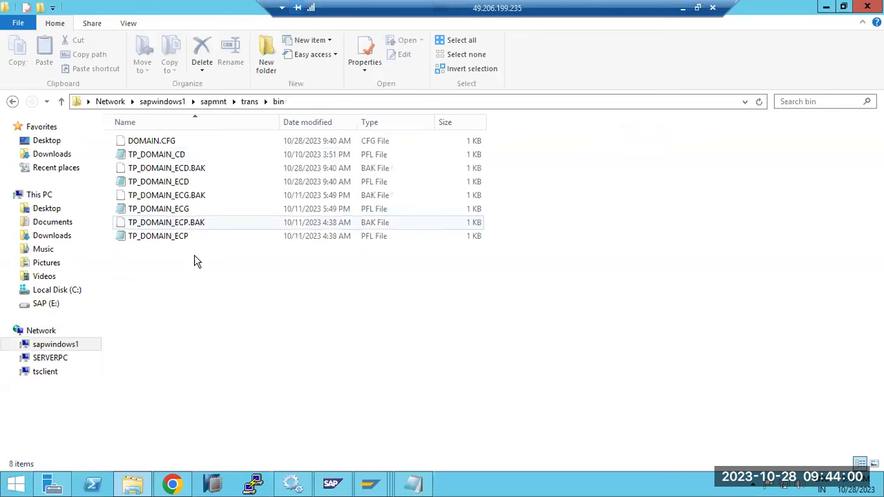
Step: Switch to the SPAM action log and copy the two highlighted tp error lines under phase IMPORT_PROPER
mouse_move(382, 486)
left_click(535, 418)
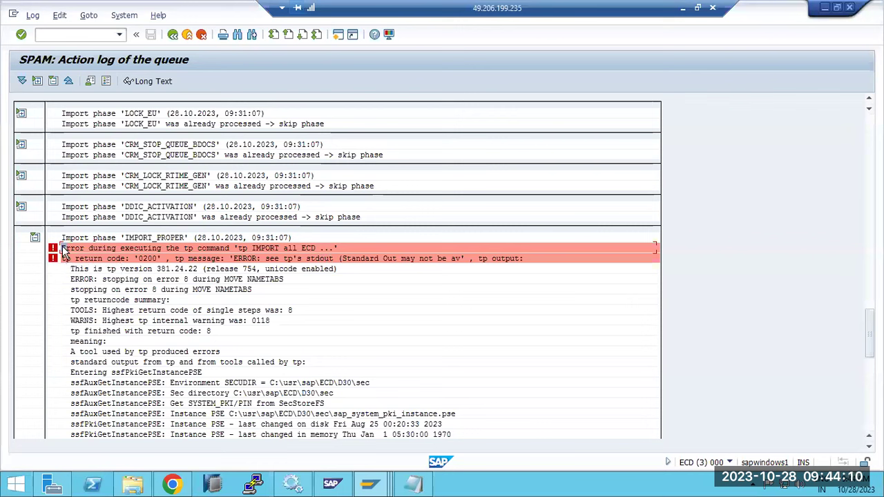
left_click_drag(62, 247, 533, 259)
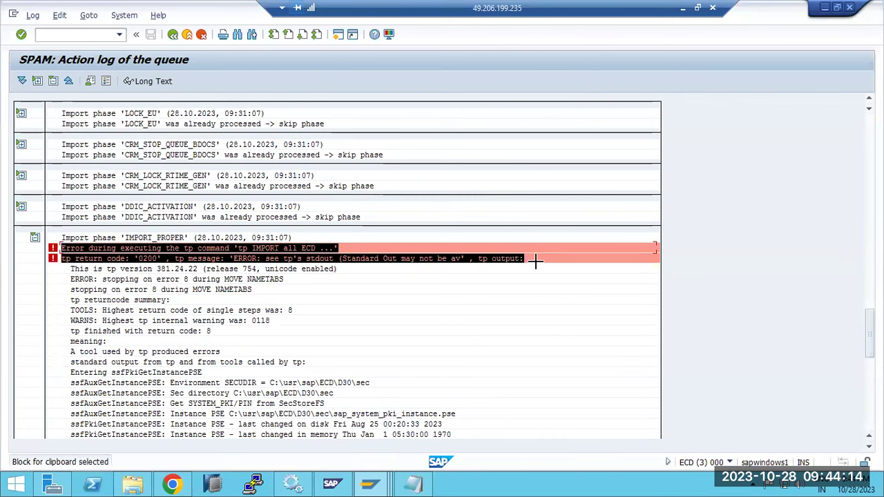
key("ctrl+c")
Step: Switch to Chrome, search the web for the copied error text, and read the symptoms in SAP article 2181970
left_click(184, 484)
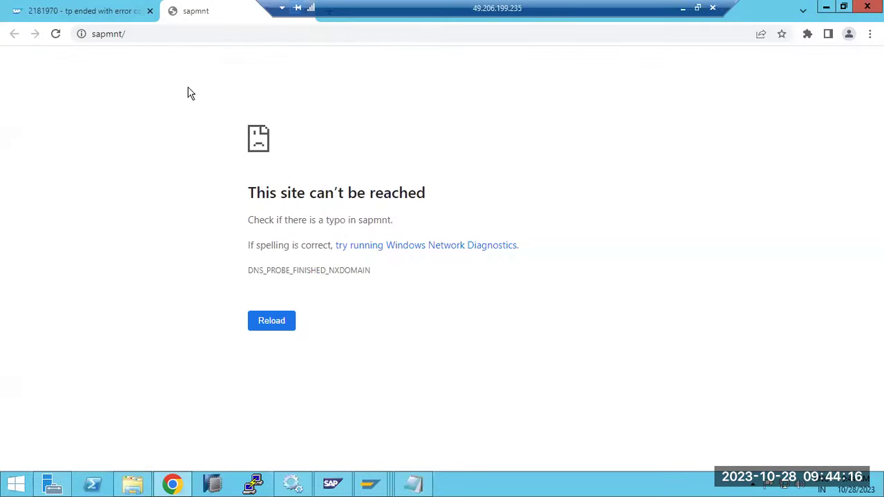
left_click(186, 30)
key("ctrl+v")
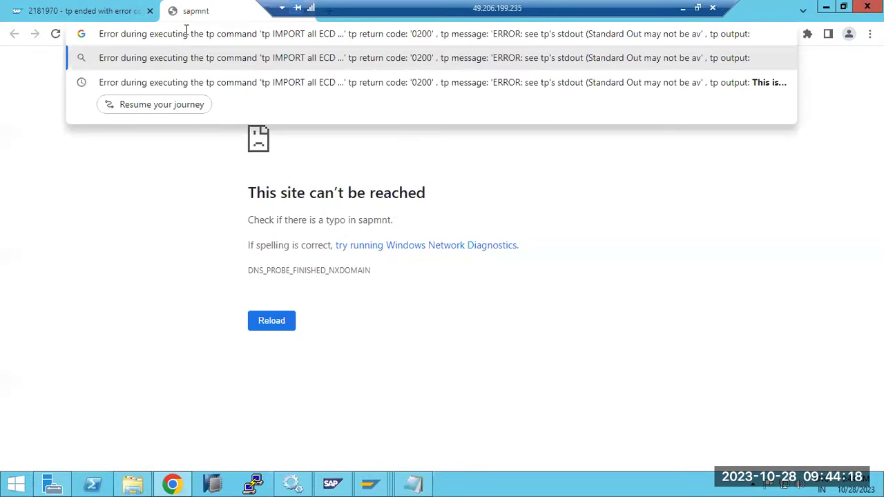
key("Return")
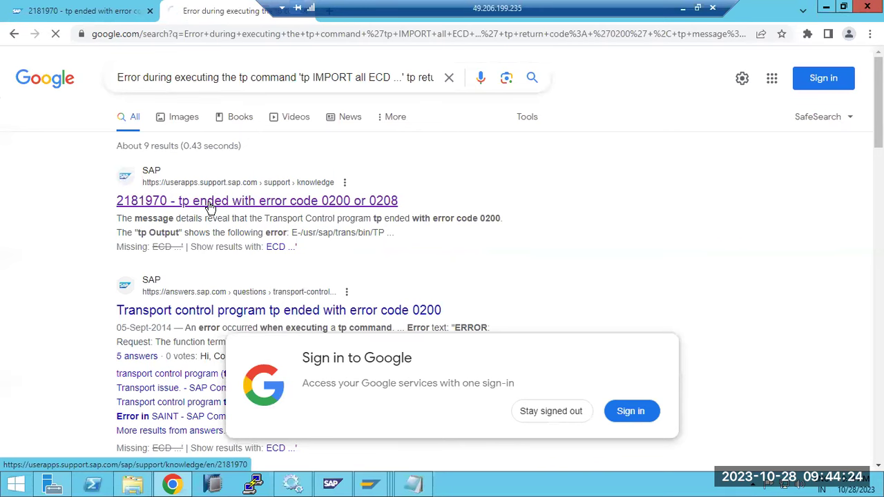
left_click(211, 206)
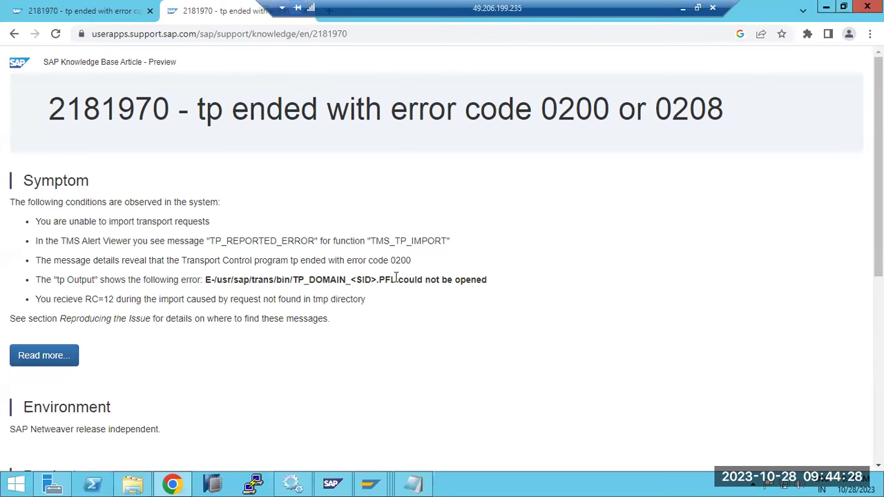
left_click_drag(395, 281, 443, 283)
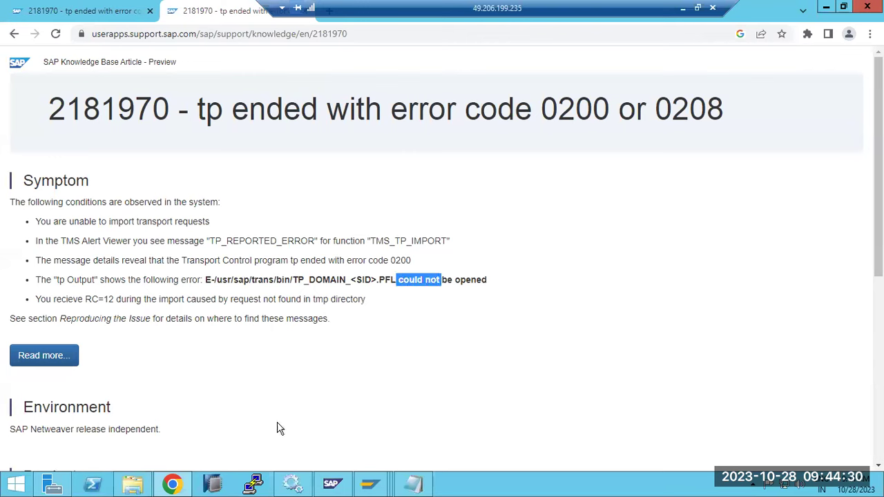
Step: Return to File Explorer, open the TP_DOMAIN_ECD profile, check its TRANSDIR, NBUFFORM and TP_VERSION parameters, and close it
left_click(135, 484)
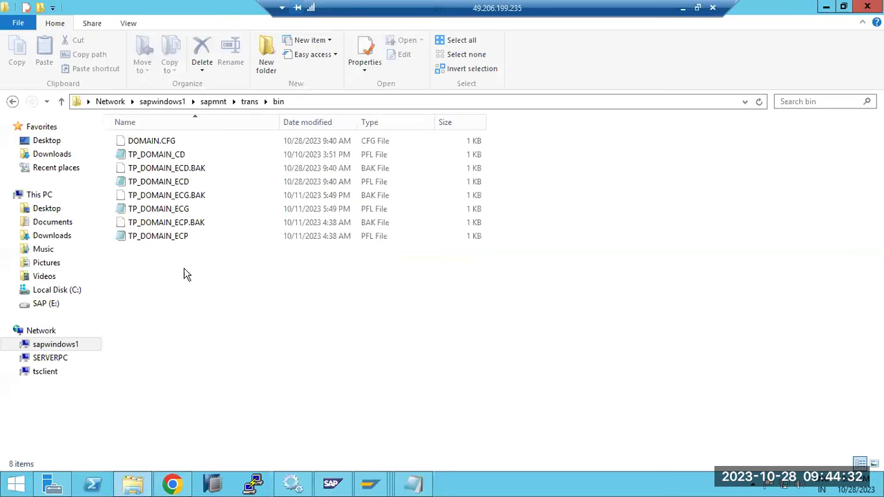
left_click(193, 185)
double_click(194, 183)
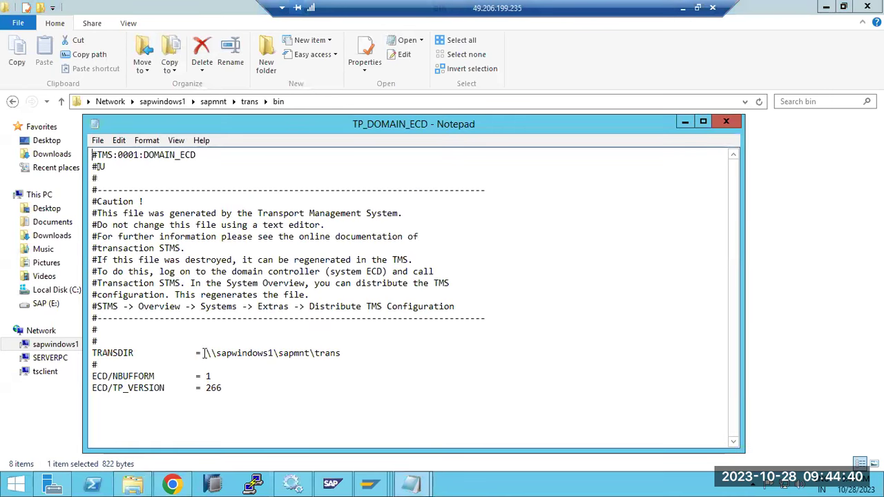
left_click_drag(227, 354, 369, 354)
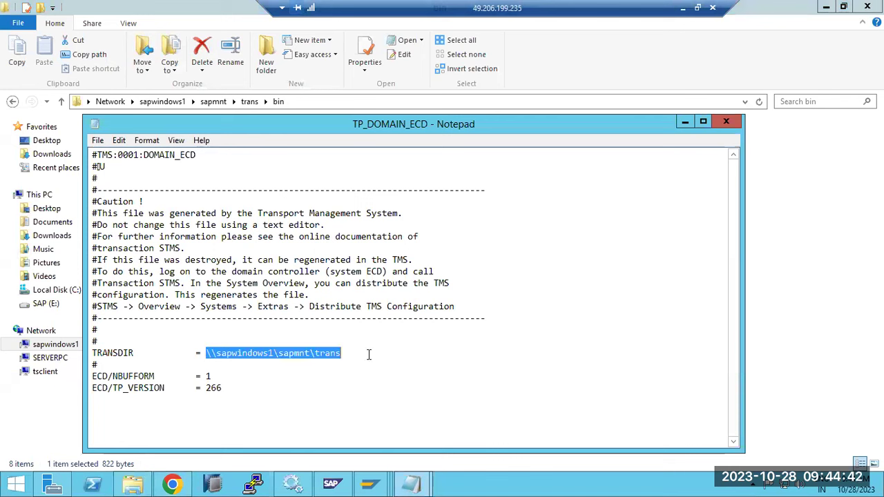
mouse_move(121, 376)
left_mouse_down()
mouse_move(166, 377)
mouse_move(188, 389)
mouse_move(131, 388)
left_mouse_up()
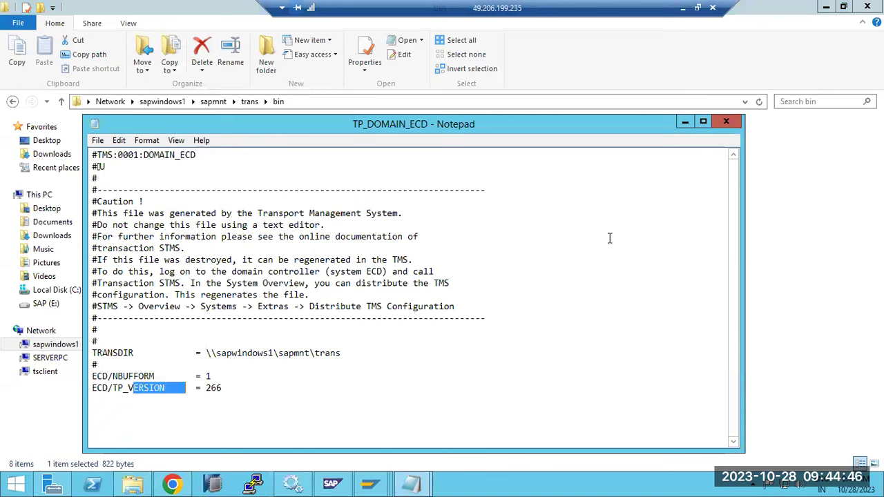
left_click(725, 123)
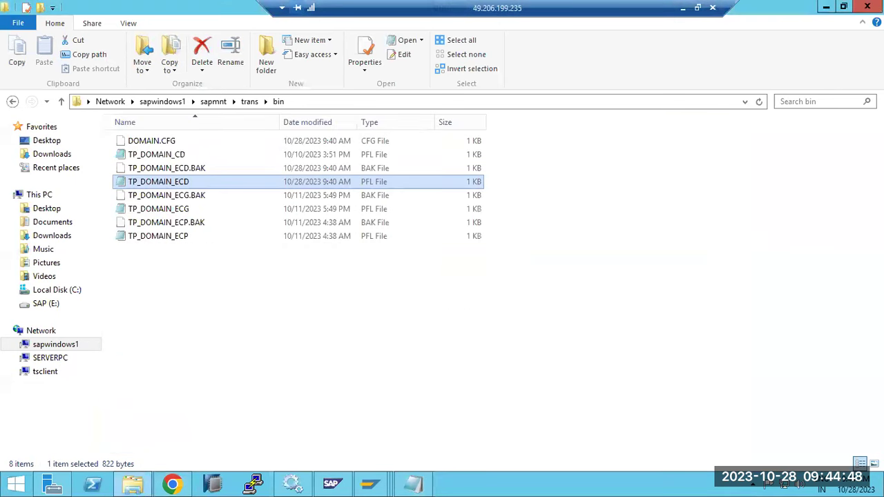
left_click(370, 484)
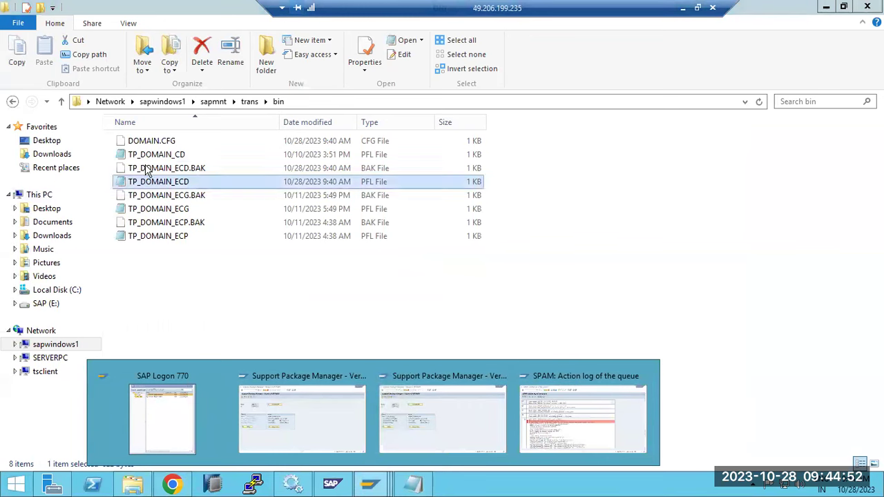
left_click(175, 169)
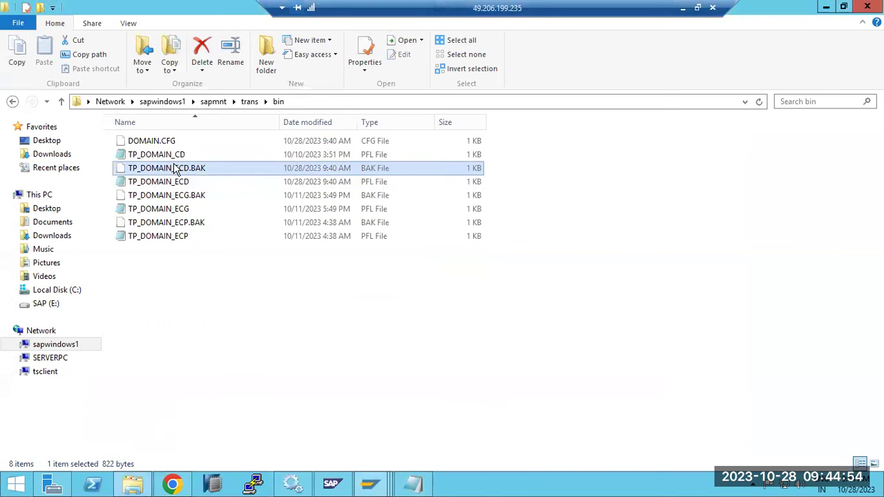
left_click(177, 156)
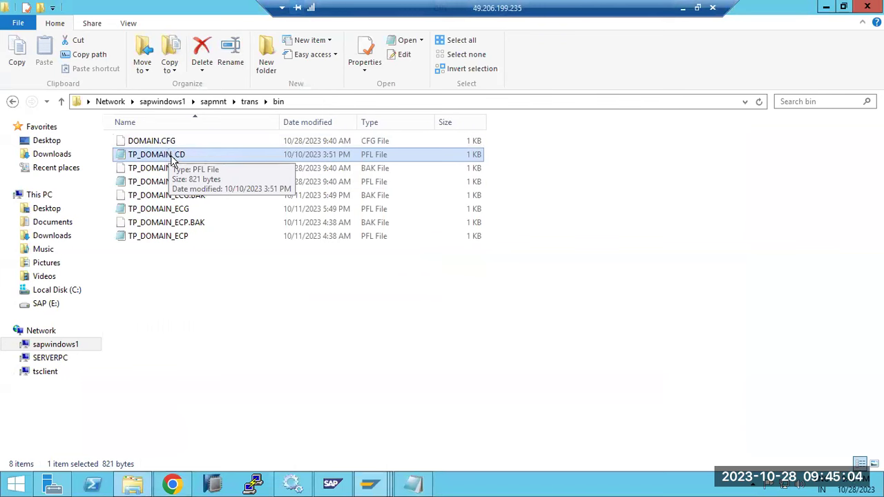
right_click(172, 160)
left_click(201, 357)
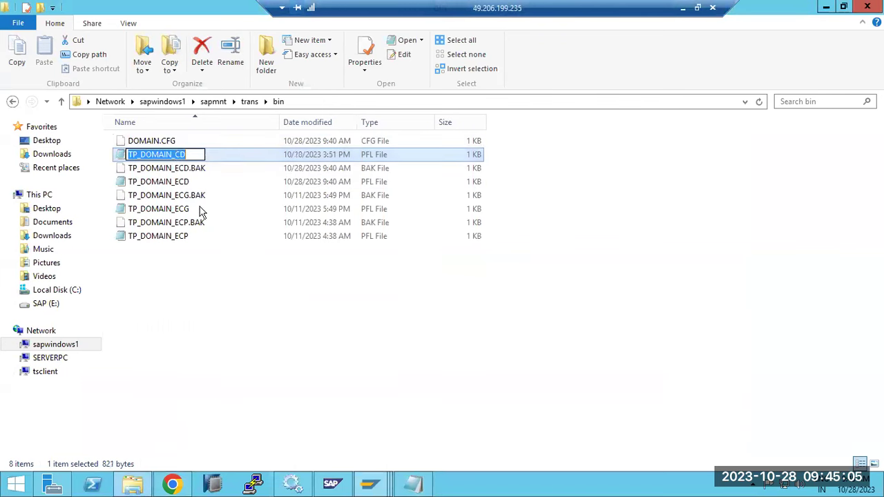
left_click(179, 169)
left_click(173, 157)
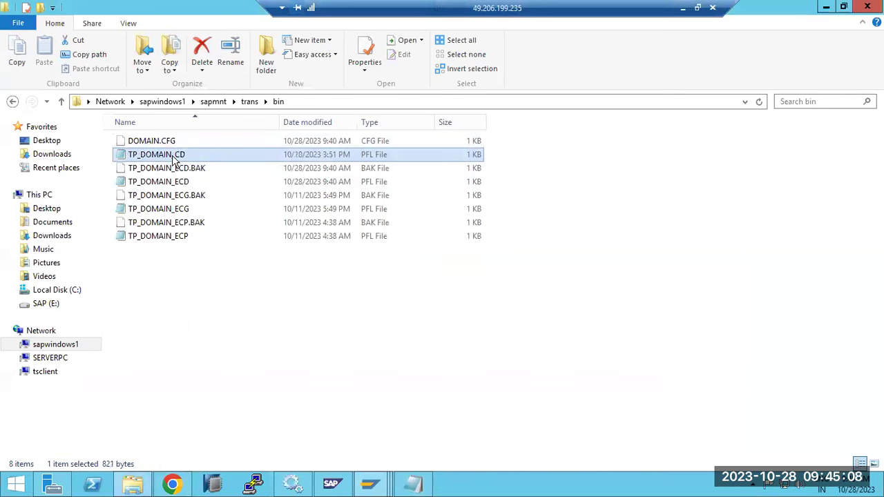
Step: Permanently delete the TP_DOMAIN_CD profile and check the transport group entry in the DOMAIN configuration file
key("Delete")
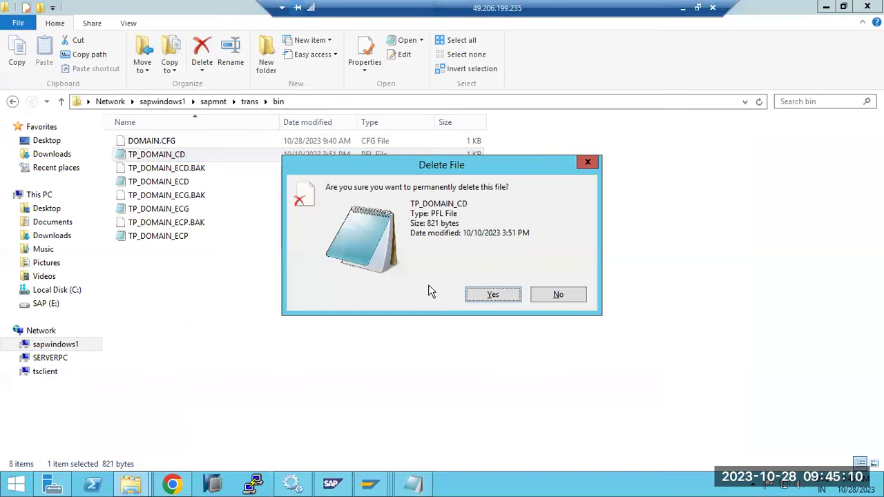
left_click(491, 295)
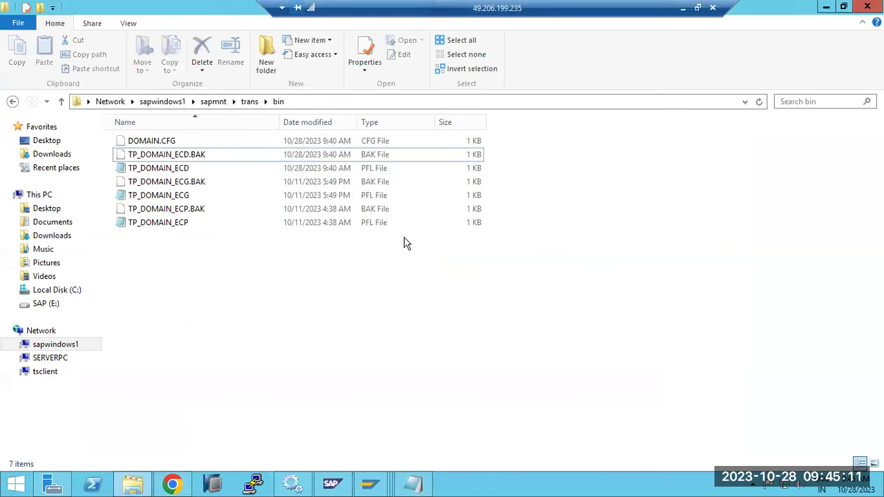
double_click(163, 143)
left_click(367, 197)
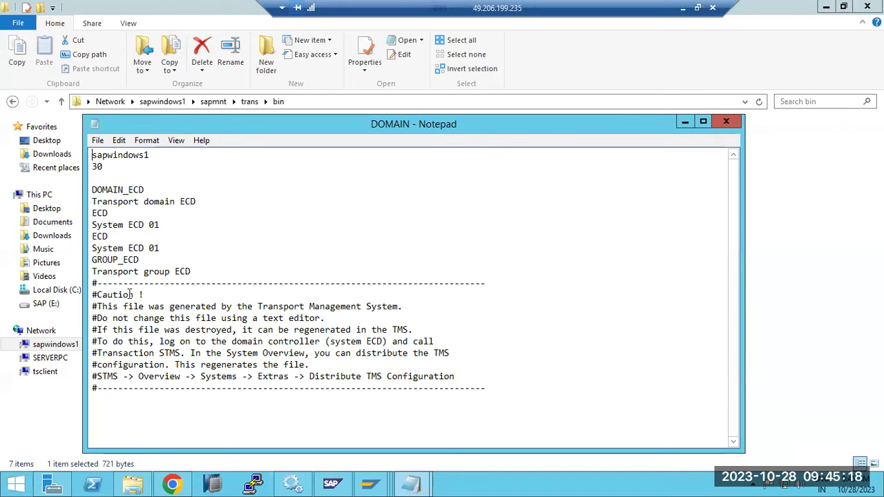
left_click_drag(113, 260, 140, 260)
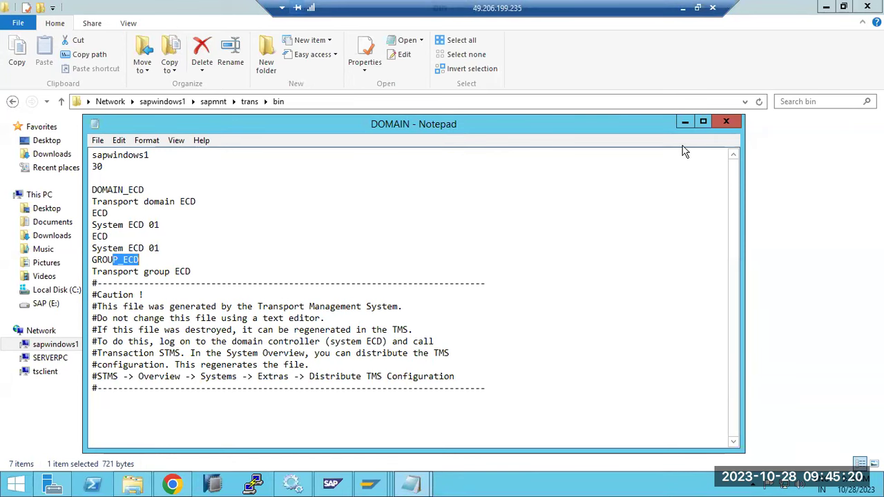
left_click(726, 121)
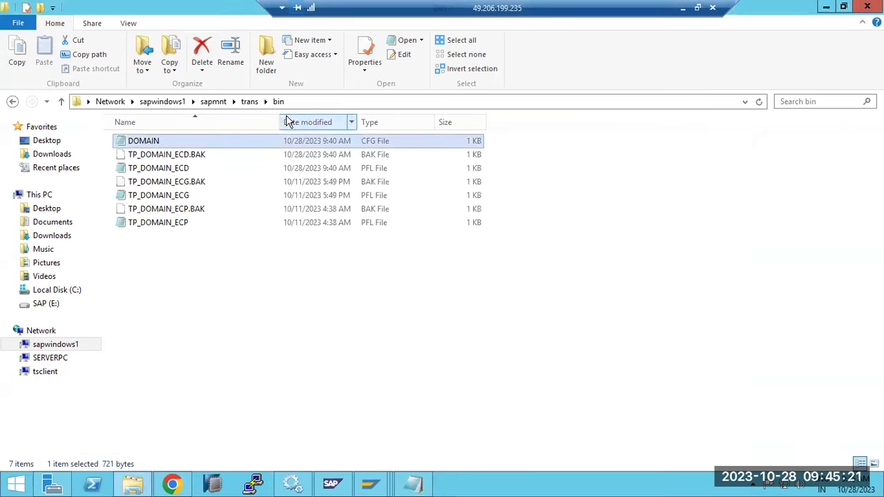
Step: Go to the sapmnt\trans\tmp folder and delete all files in it
left_click(249, 102)
left_click(212, 102)
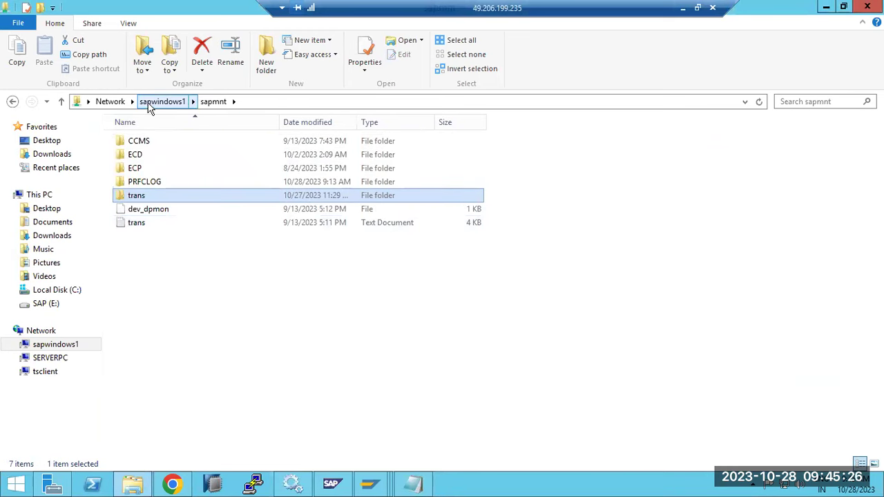
double_click(145, 198)
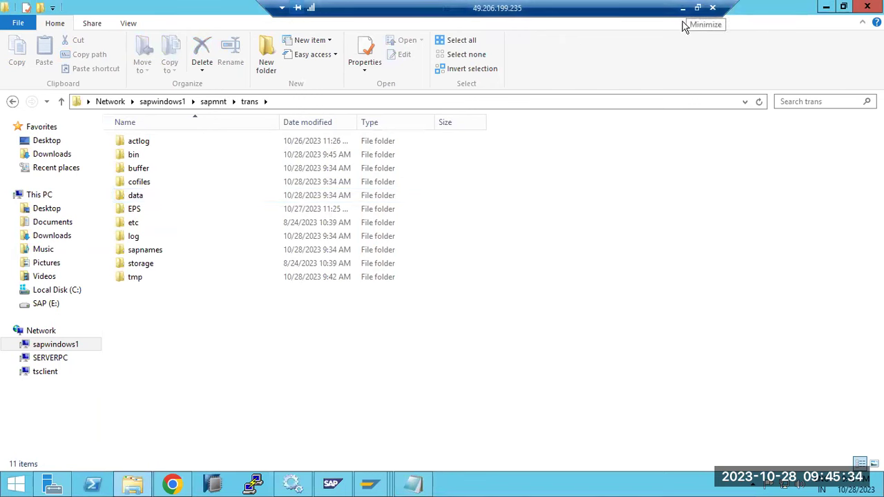
double_click(133, 278)
left_click_drag(234, 331, 136, 143)
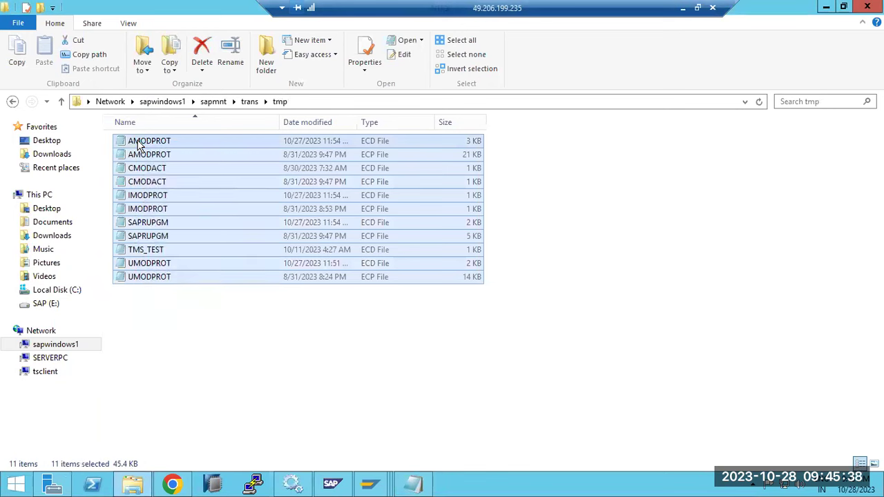
key("Delete")
left_click(484, 253)
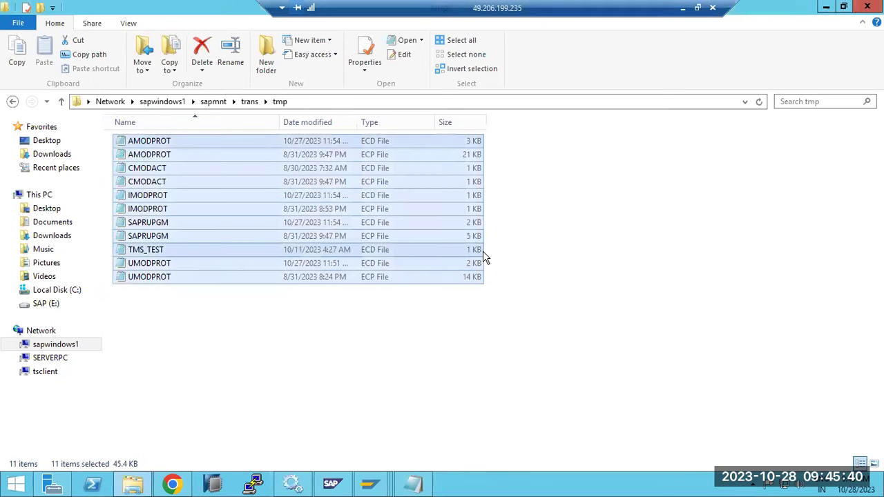
Step: Inspect the contents of the sapnames and storage\inbox folders under trans and return to the trans folder
left_click(250, 102)
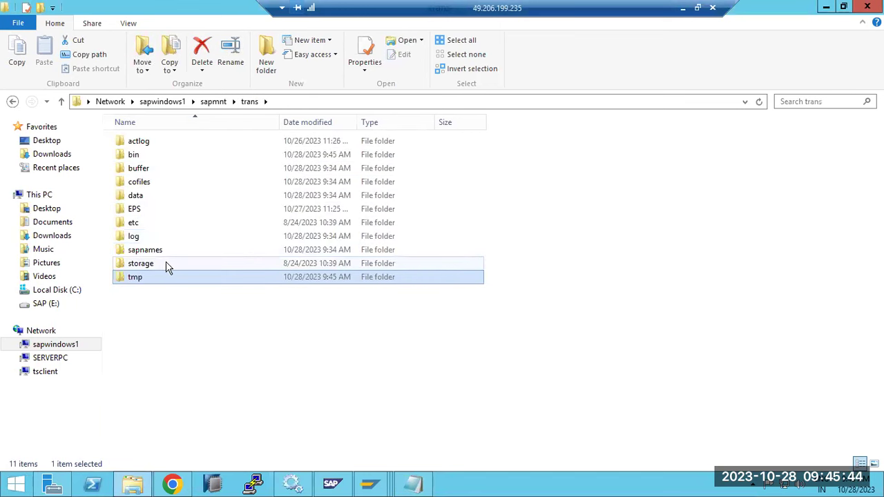
double_click(152, 251)
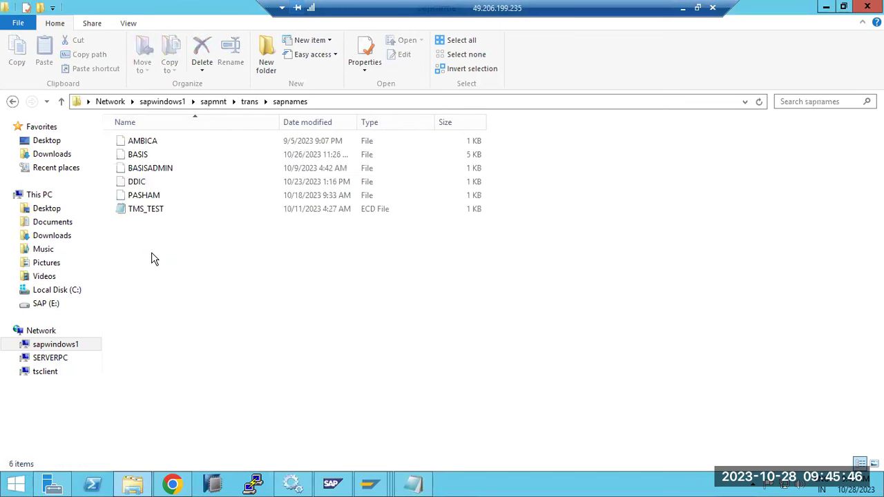
left_click(250, 102)
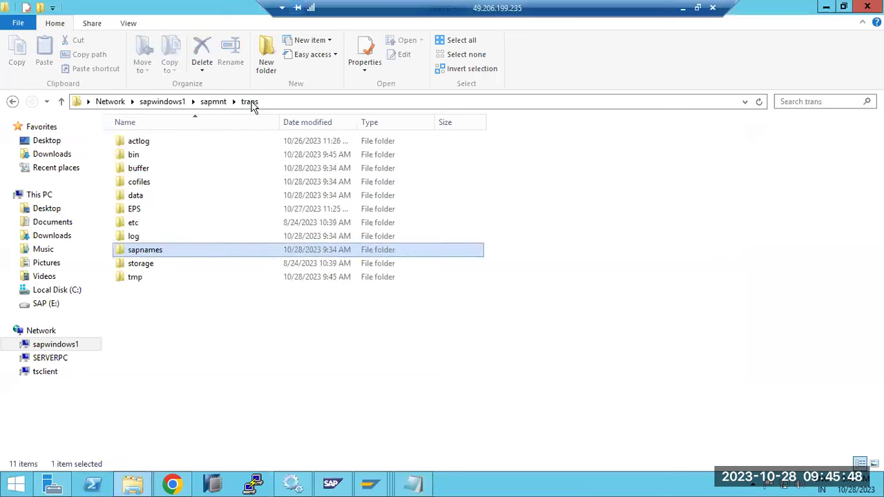
double_click(149, 263)
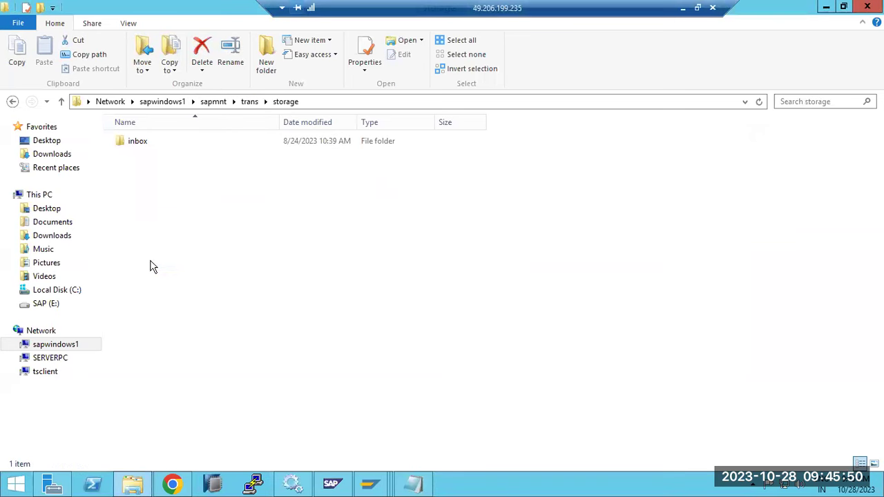
double_click(138, 141)
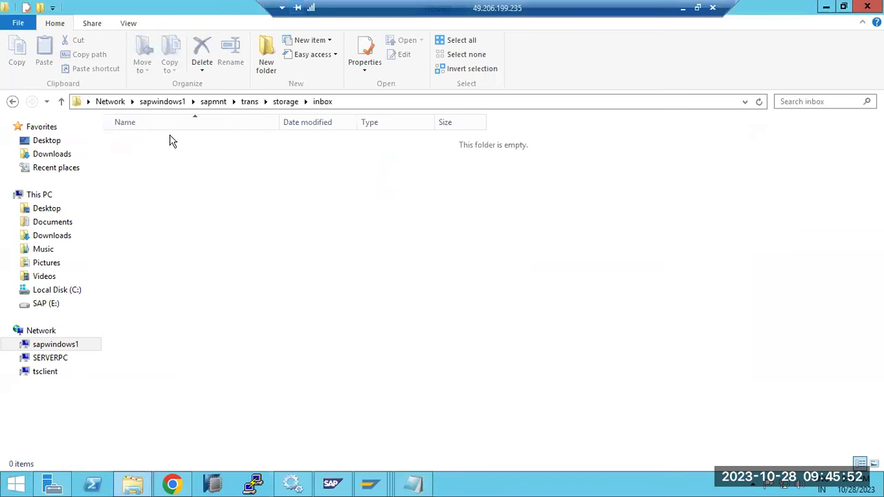
left_click(250, 101)
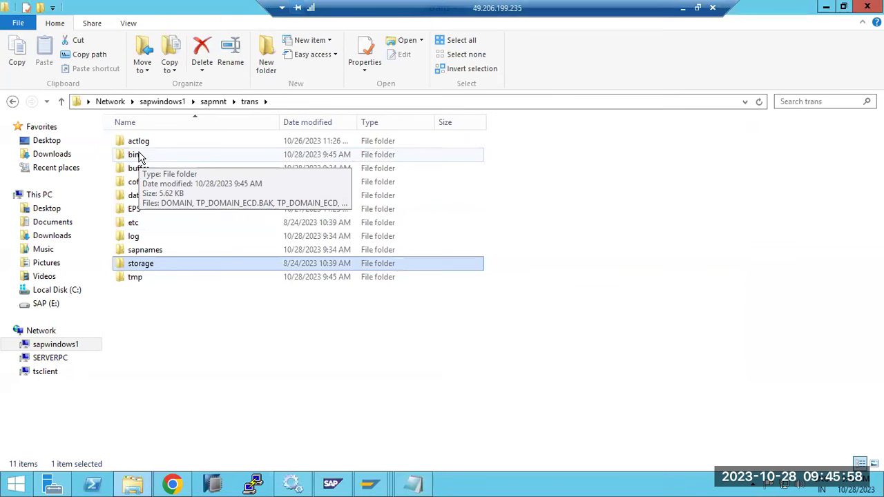
Step: Switch to Chrome, open the search result "Transport control program tp ended with error code 0200", and read its suggested answers
left_click(370, 484)
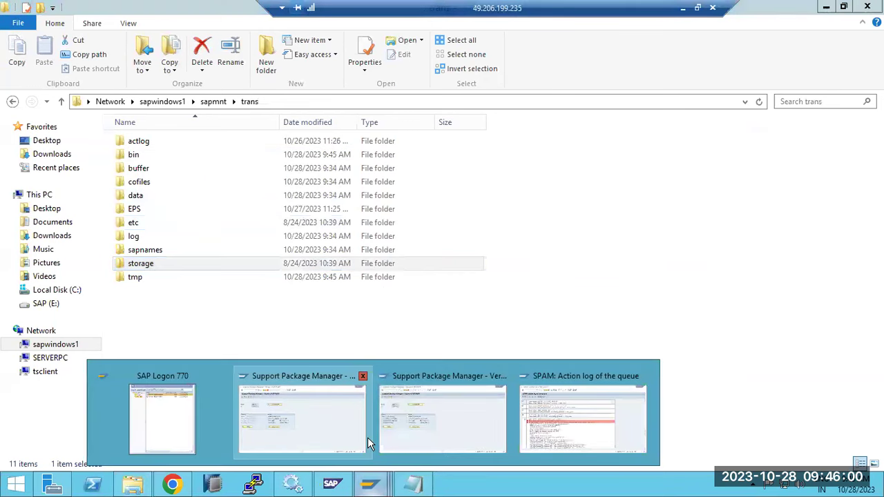
left_click(173, 484)
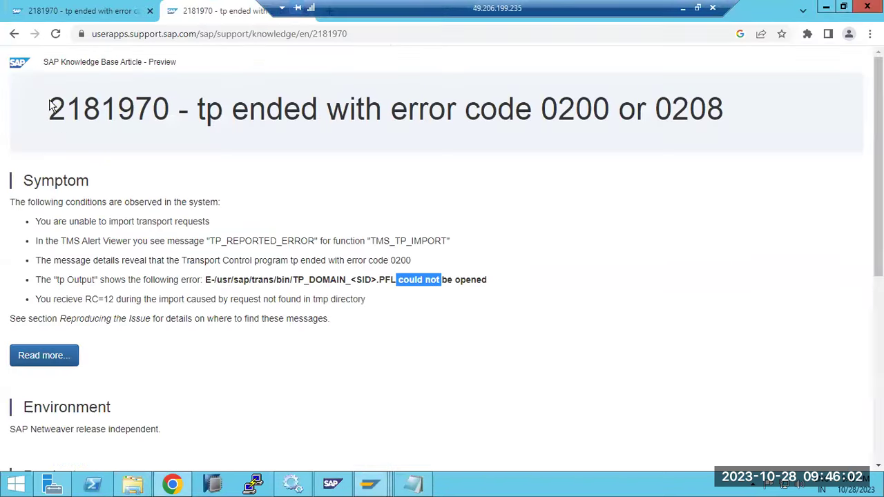
left_click(14, 33)
left_click(174, 316)
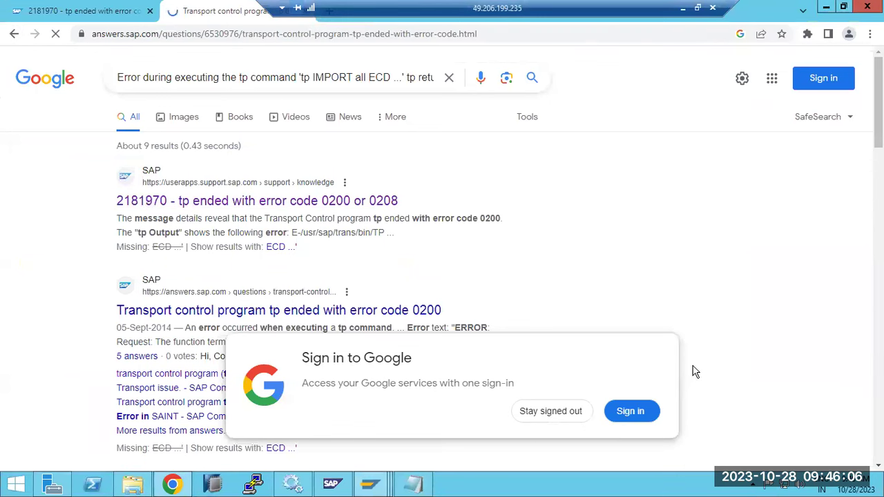
scroll(663, 359, "down", 3)
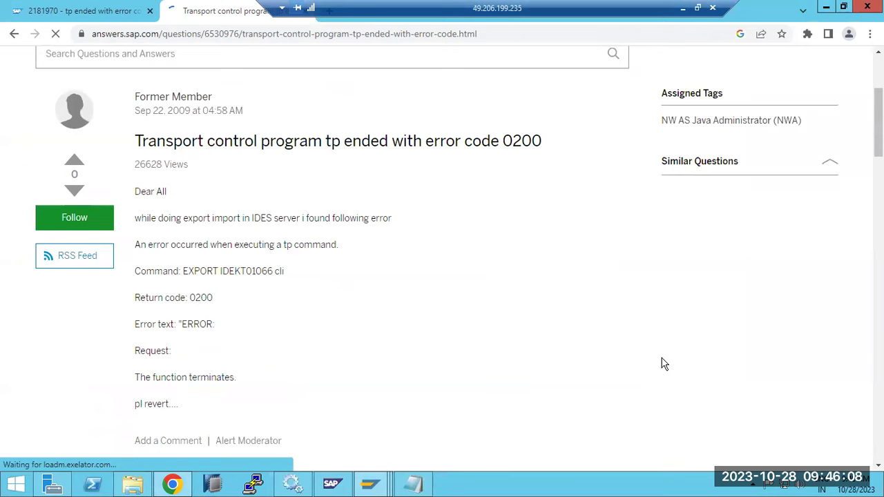
scroll(663, 364, "down", 4)
scroll(663, 364, "down", 2)
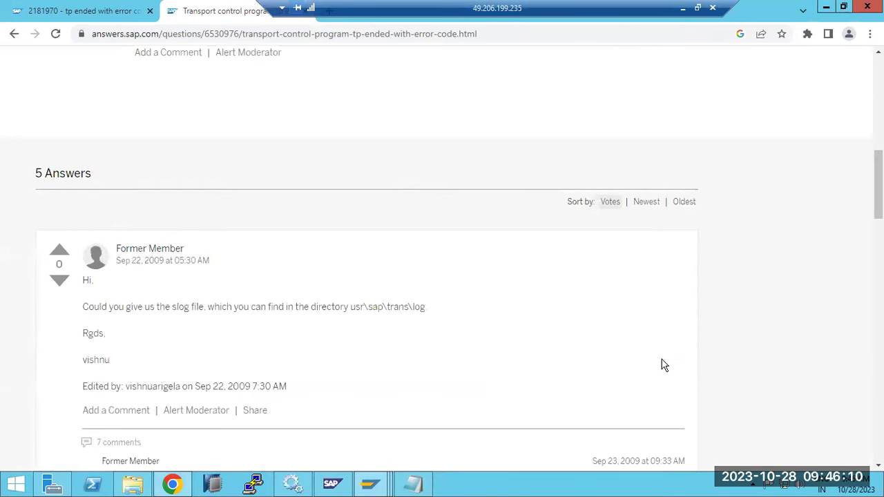
scroll(663, 365, "down", 4)
scroll(663, 365, "down", 3)
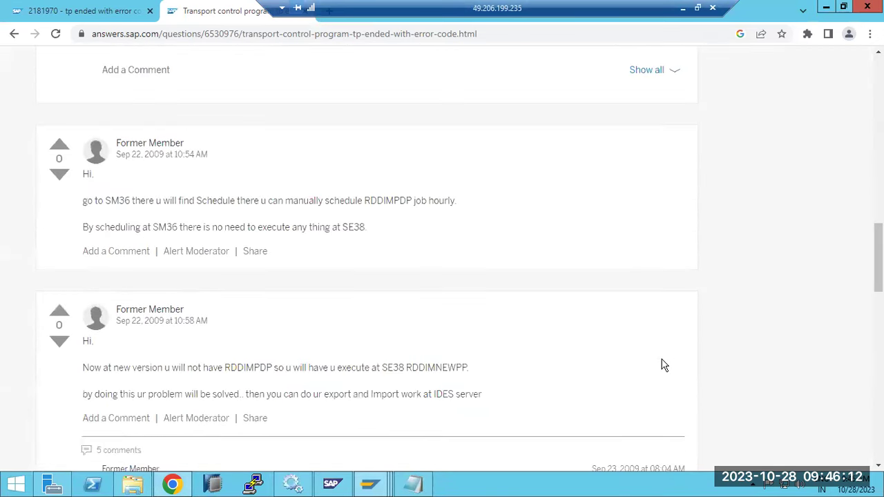
scroll(663, 365, "down", 4)
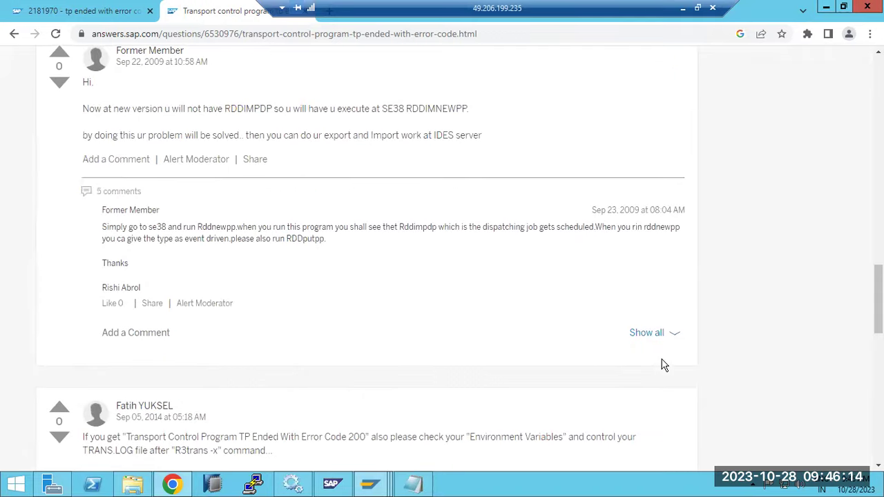
scroll(663, 365, "down", 4)
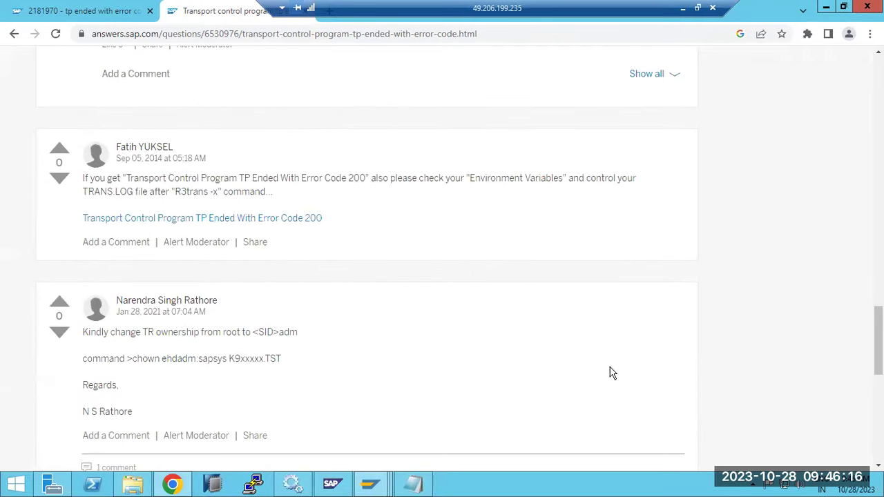
Step: Switch to the SPAM action log session, exit to SAP Easy Access, and list the RDDIMPDP background jobs for user *
mouse_move(362, 487)
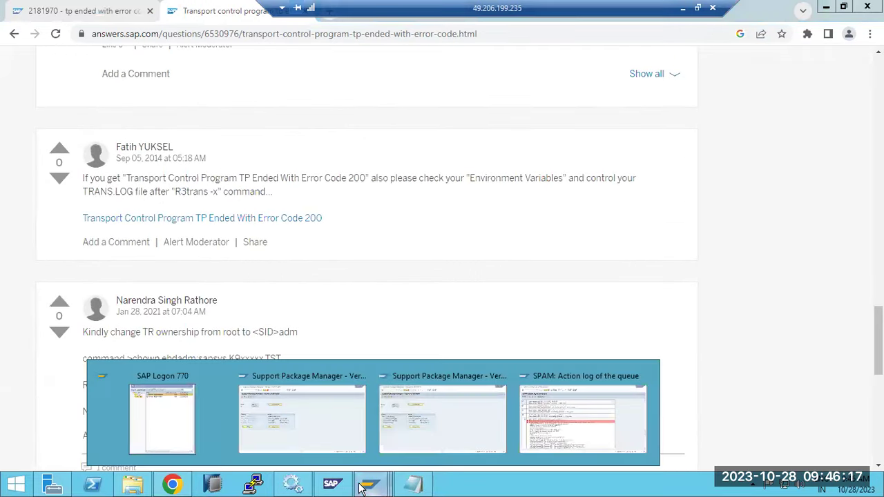
left_click(543, 412)
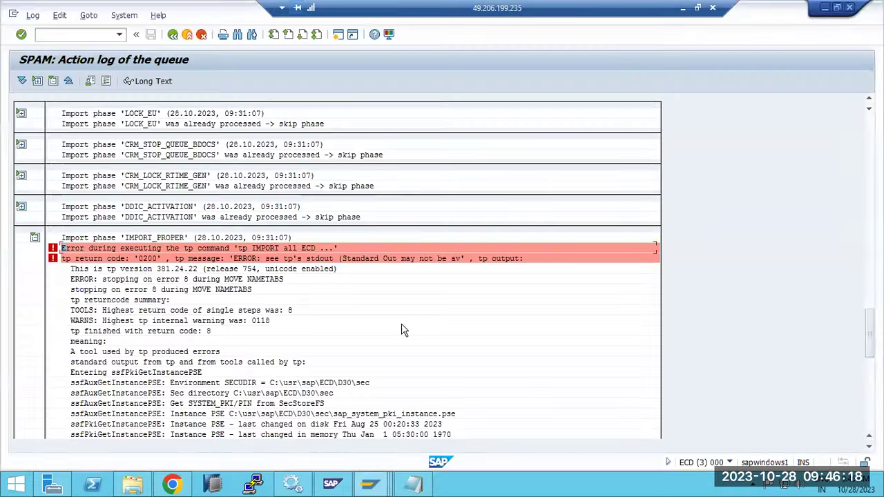
left_click(172, 36)
left_click(172, 35)
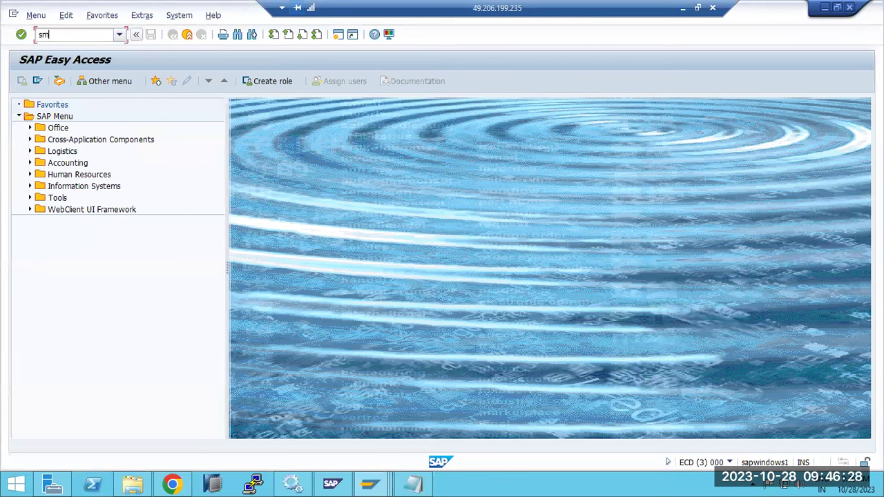
key("Return")
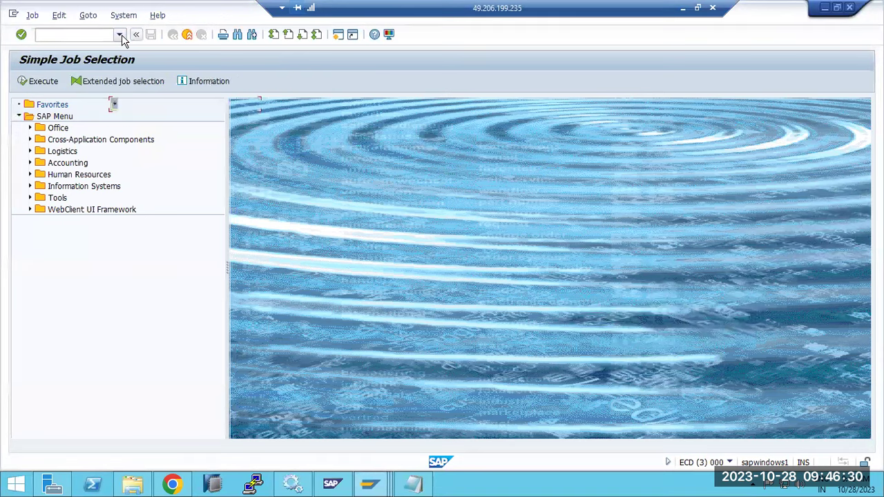
type("RDDI")
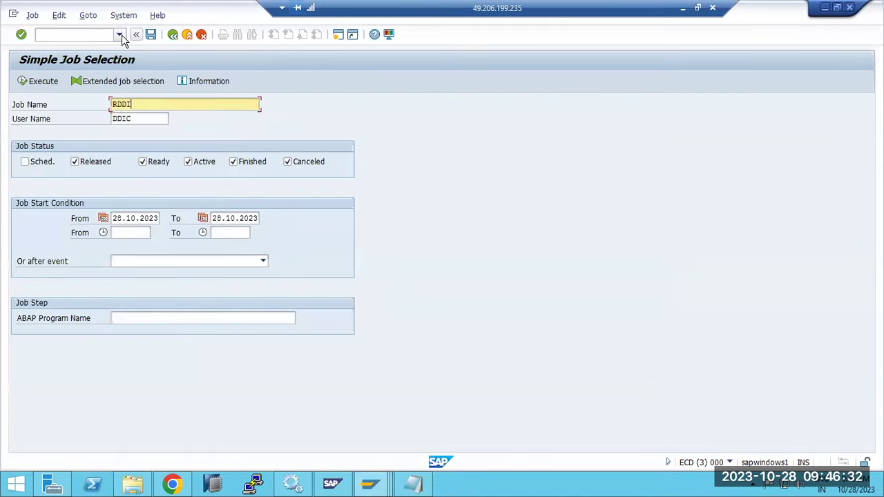
type("MPDP")
key("Tab")
type("*")
left_click(50, 85)
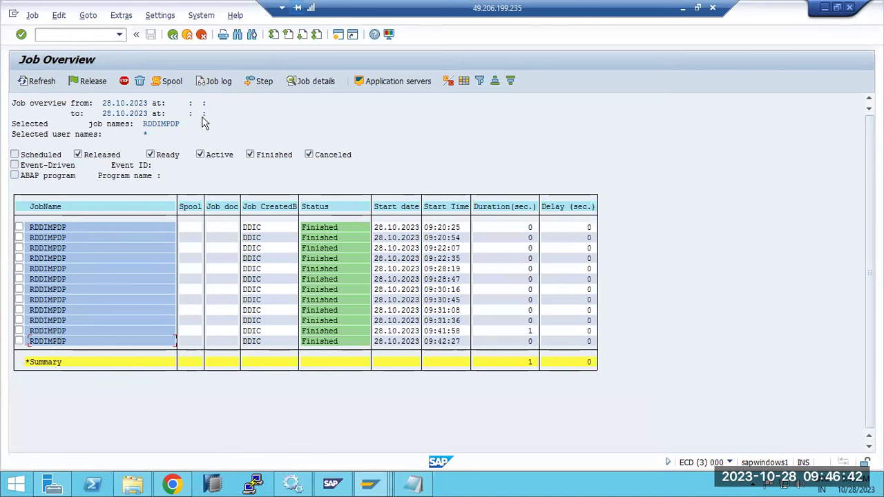
Step: Review the job log of the most recent RDDIMPDP job and return to the job overview
left_click(221, 81)
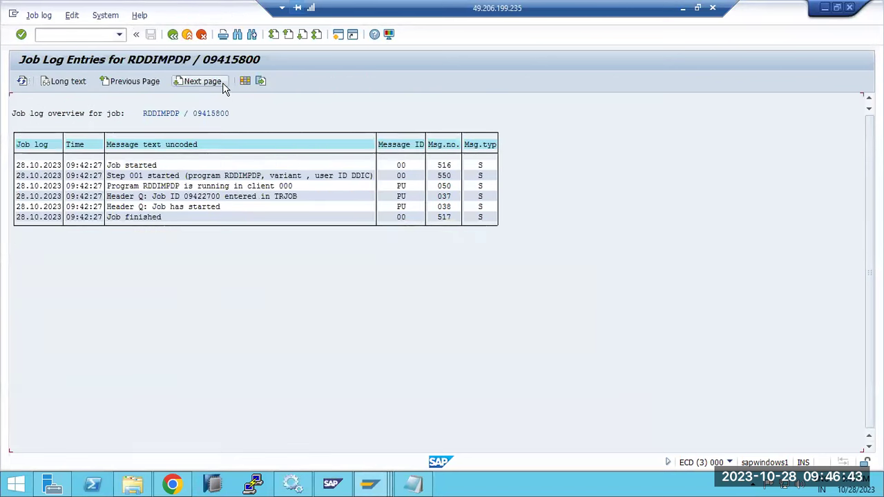
left_click(190, 196)
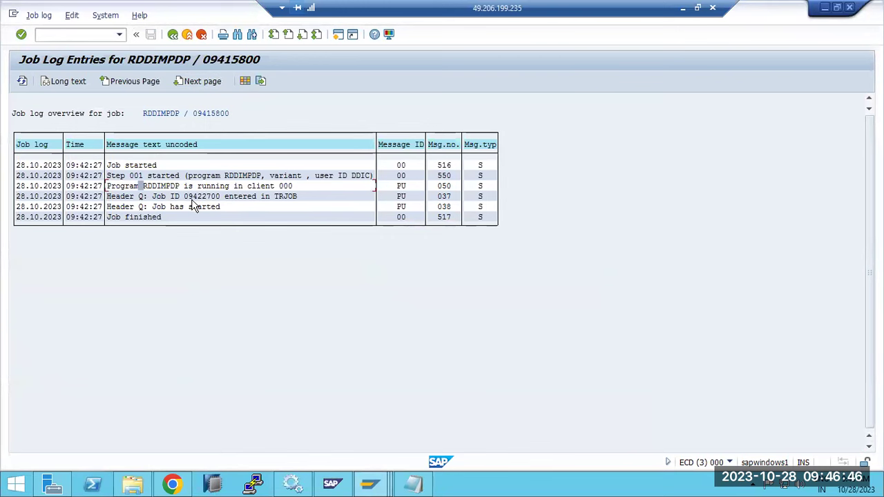
left_click(173, 35)
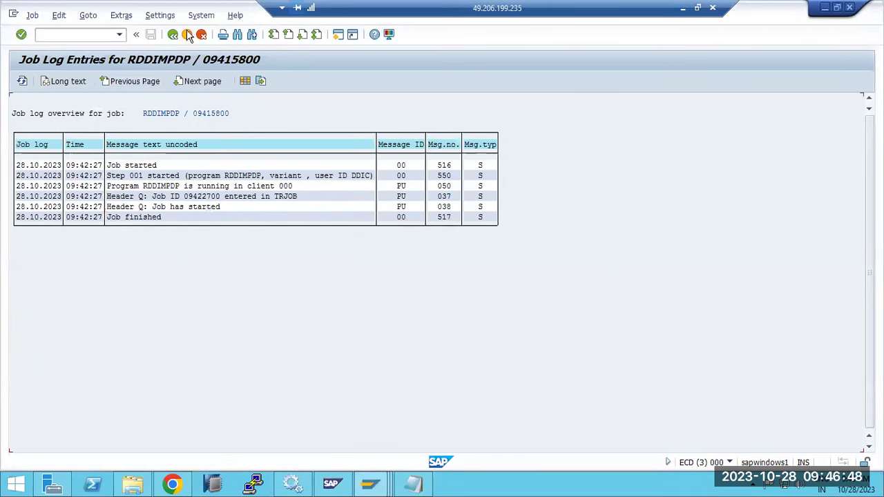
Step: Leave the job overview and open the import overview of DOMAIN_ECD in the Transport Management System
left_click(172, 35)
left_click(173, 35)
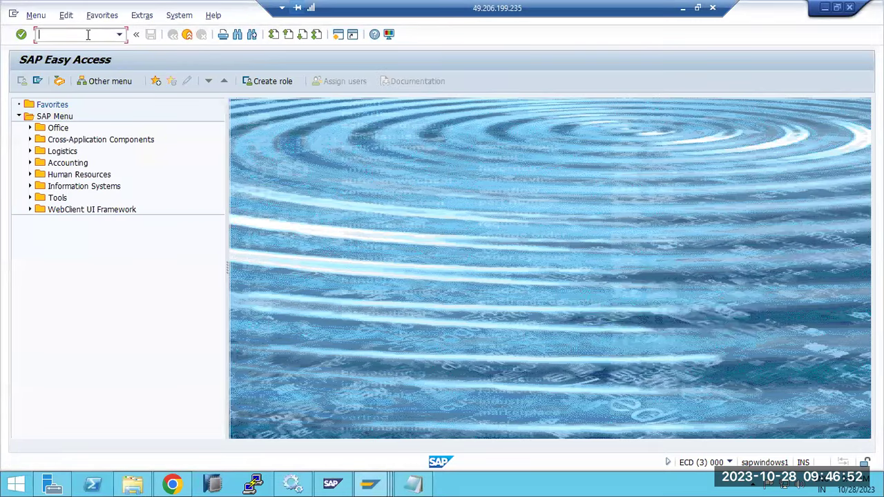
key("Return")
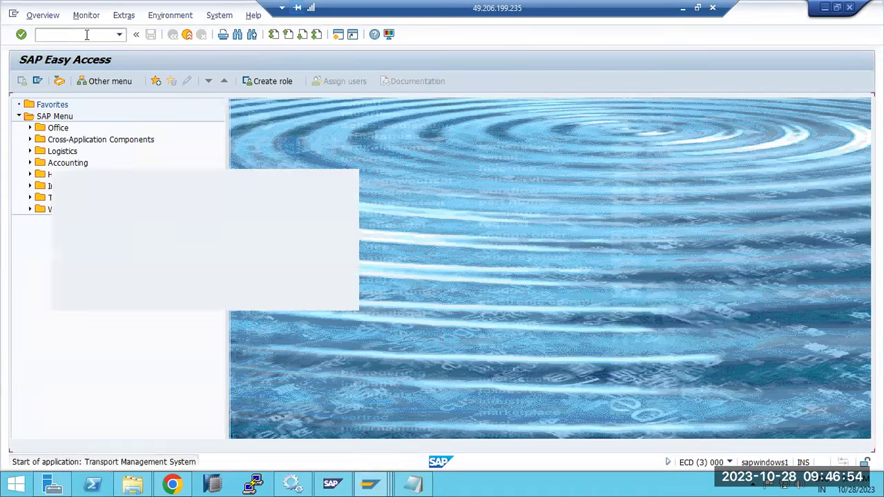
left_click(21, 81)
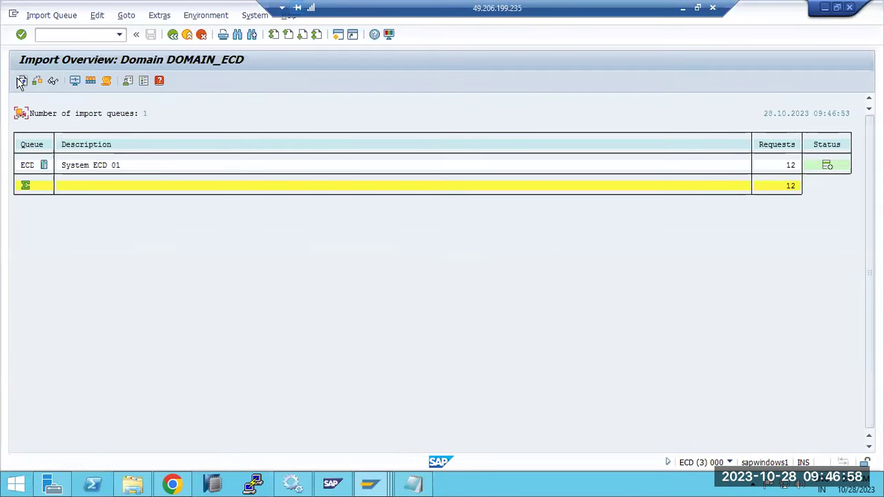
Step: Review the import queue of system ECD and the system overview of DOMAIN_ECD, returning to the Transport Management System start screen
double_click(26, 166)
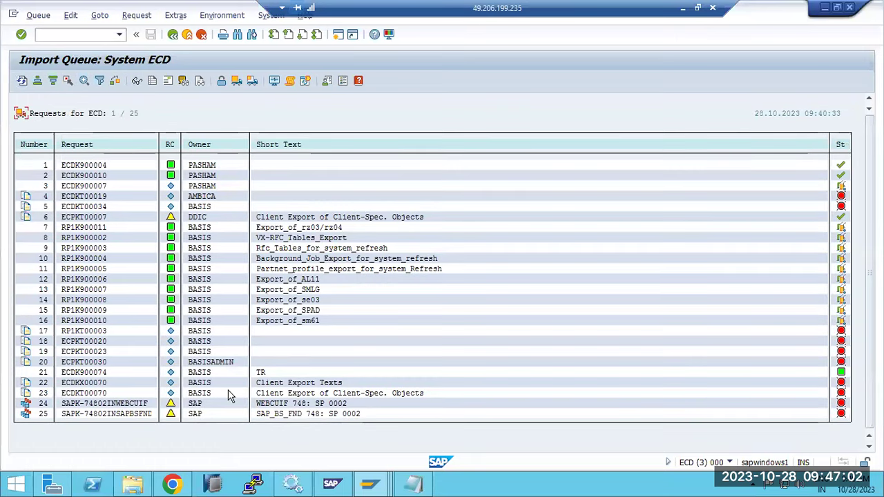
left_click(128, 415)
left_click(172, 34)
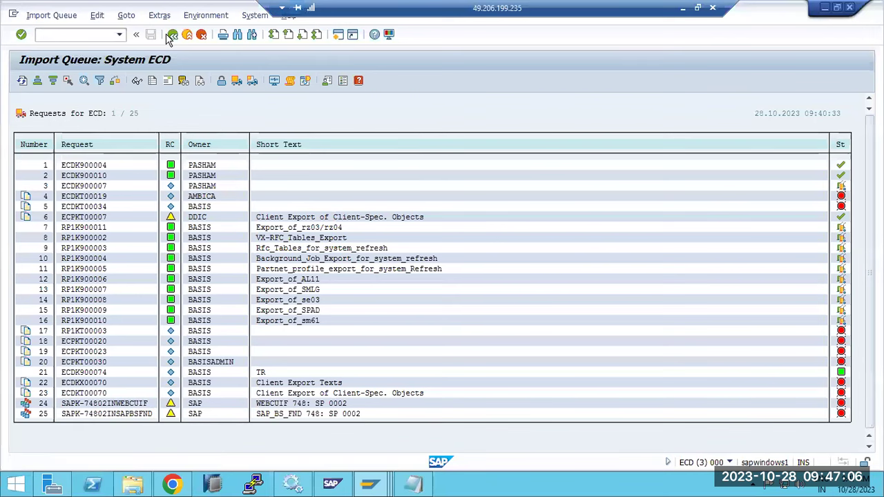
left_click(173, 35)
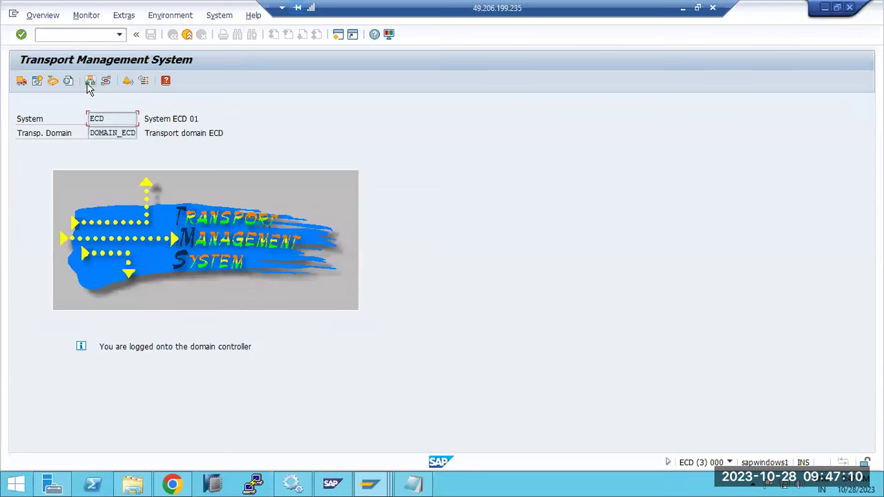
left_click(89, 81)
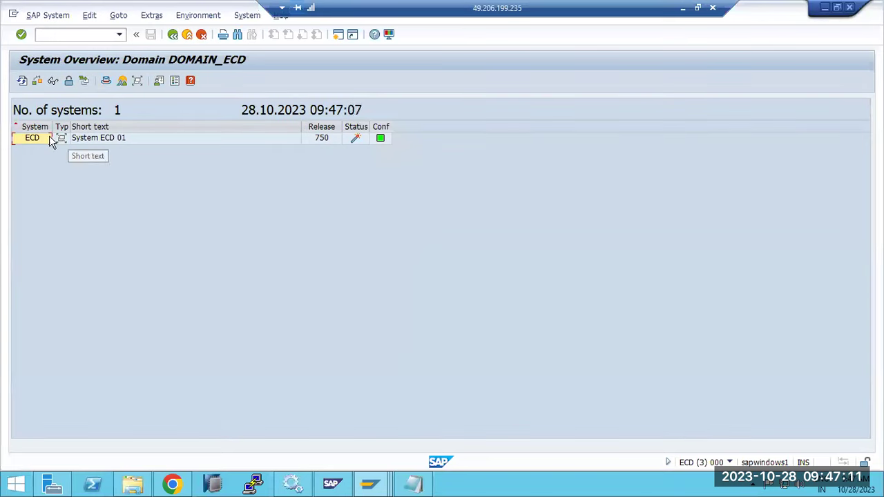
left_click(173, 35)
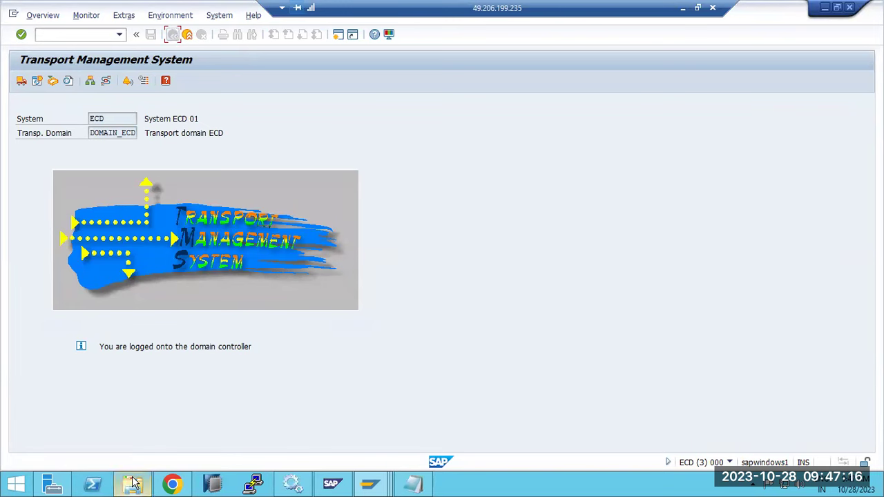
Step: Switch to File Explorer and permanently delete TP_DOMAIN_ECG.BAK and the TP_DOMAIN_ECG PFL file from the trans\bin folder
mouse_move(135, 483)
left_click(127, 438)
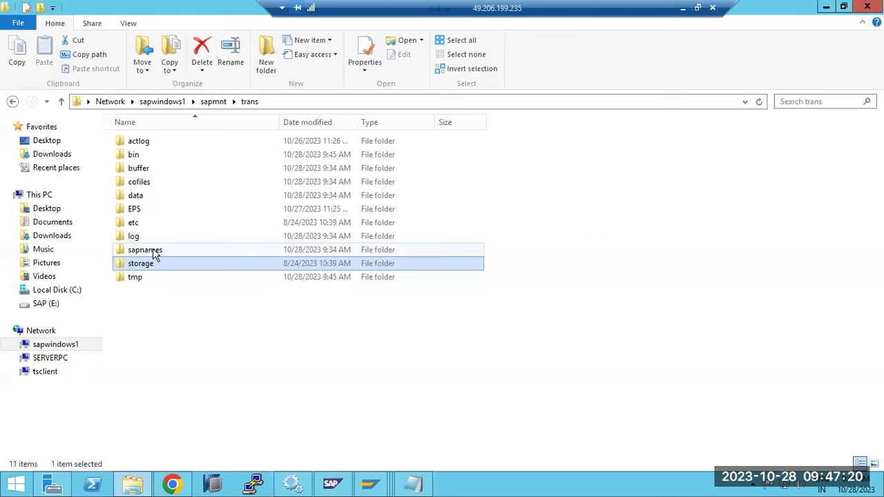
double_click(136, 156)
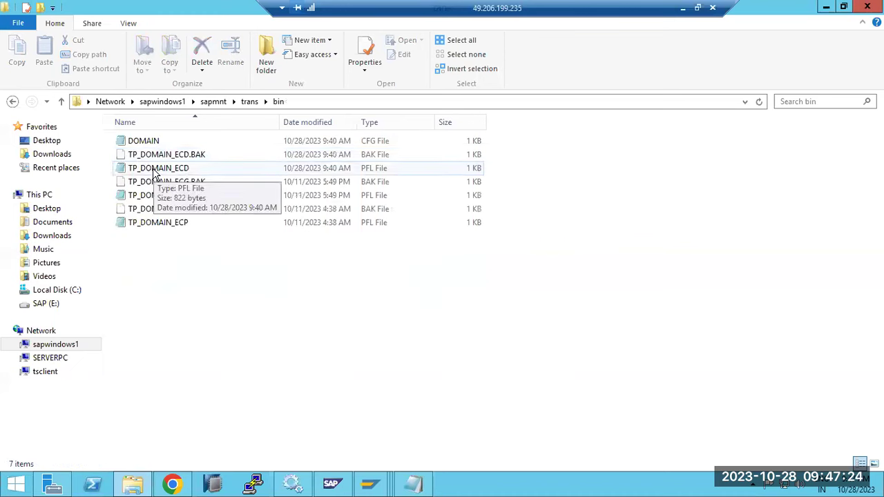
left_click(147, 195)
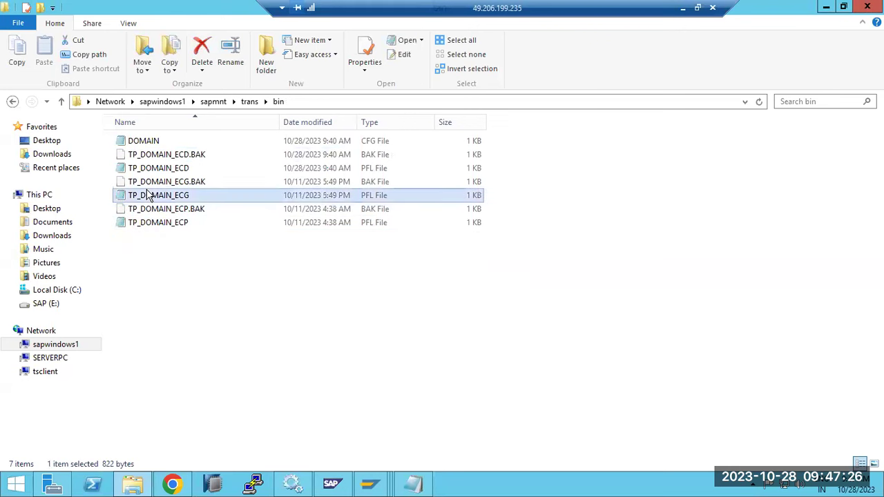
left_click(145, 170)
left_click(159, 197)
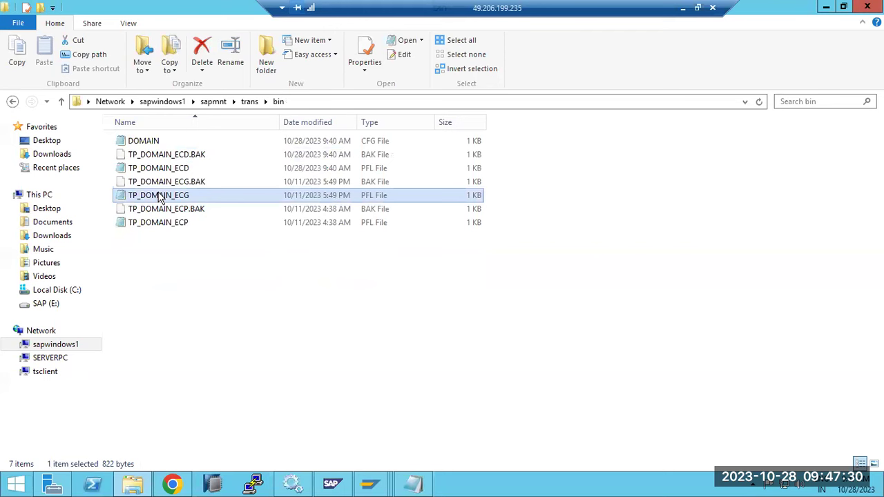
left_click(154, 184, "ctrl")
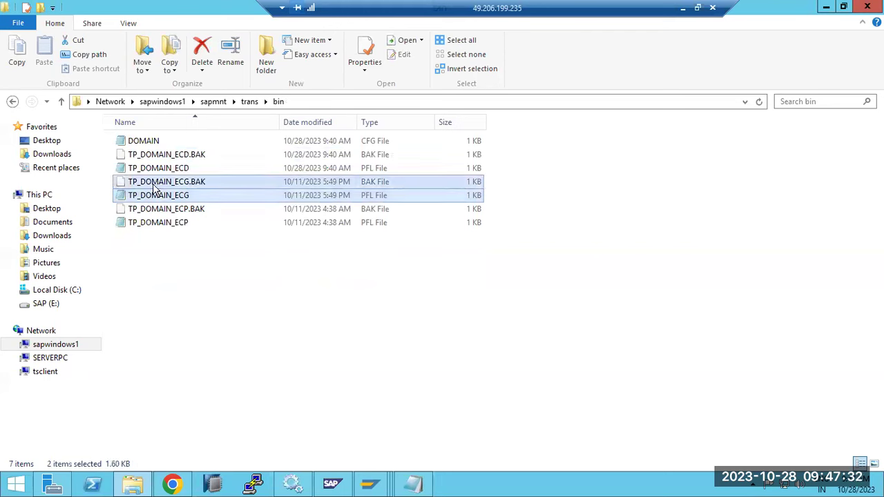
key("Delete")
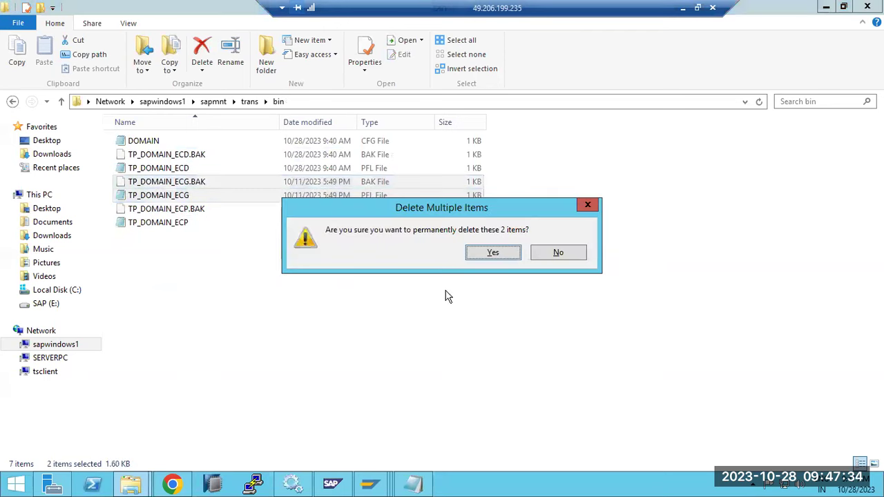
left_click(493, 253)
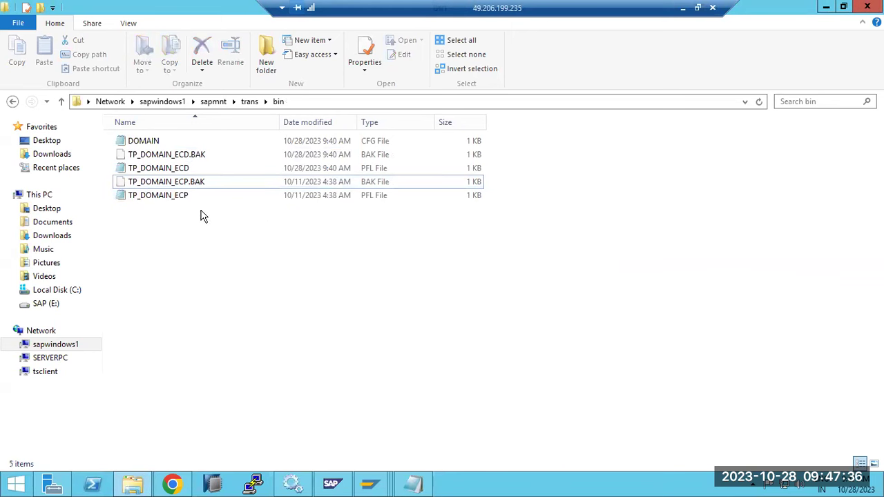
Step: Sort the trans\log folder by date modified, newest first, and open the ECD log SLOG2343 at its latest entries
left_click(166, 170)
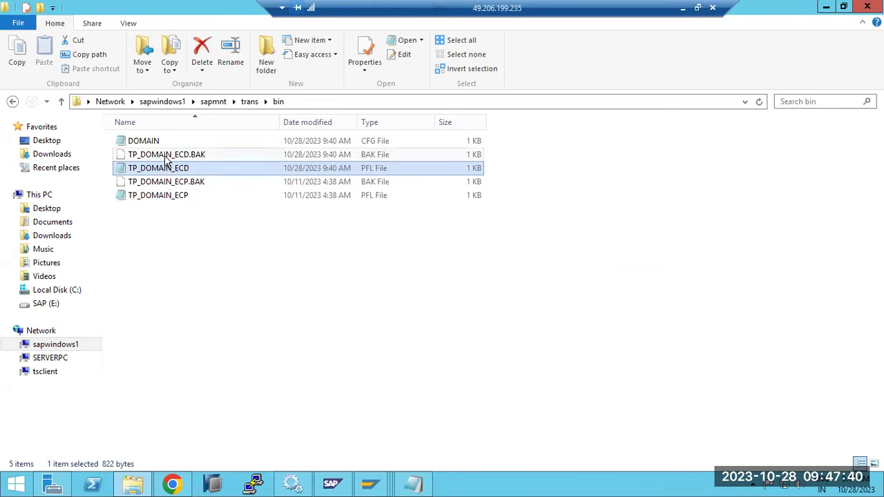
left_click(165, 154)
left_click(250, 102)
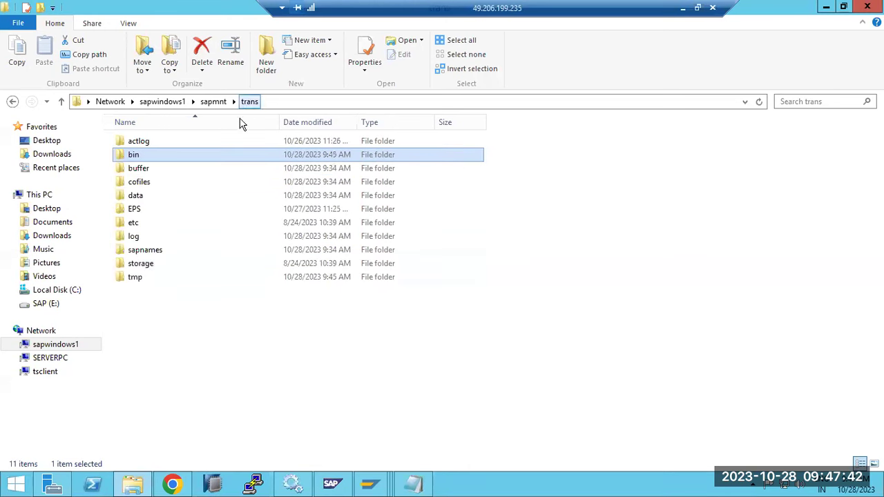
double_click(138, 243)
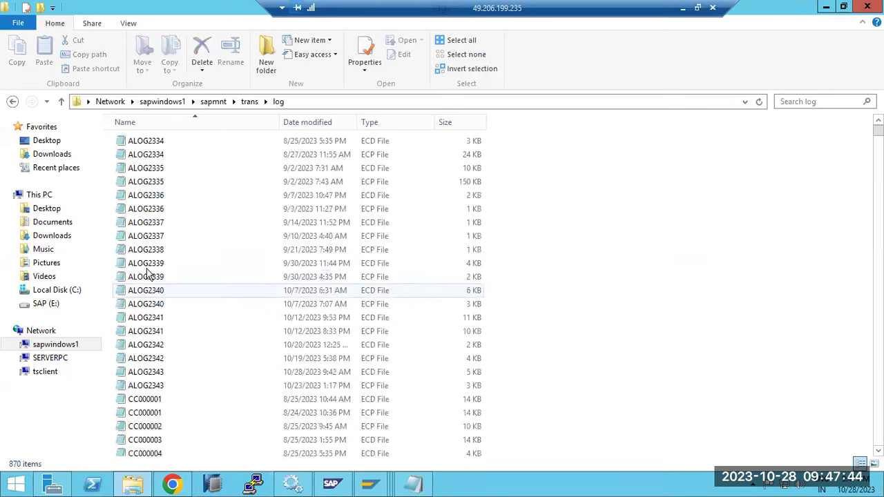
left_click(288, 131)
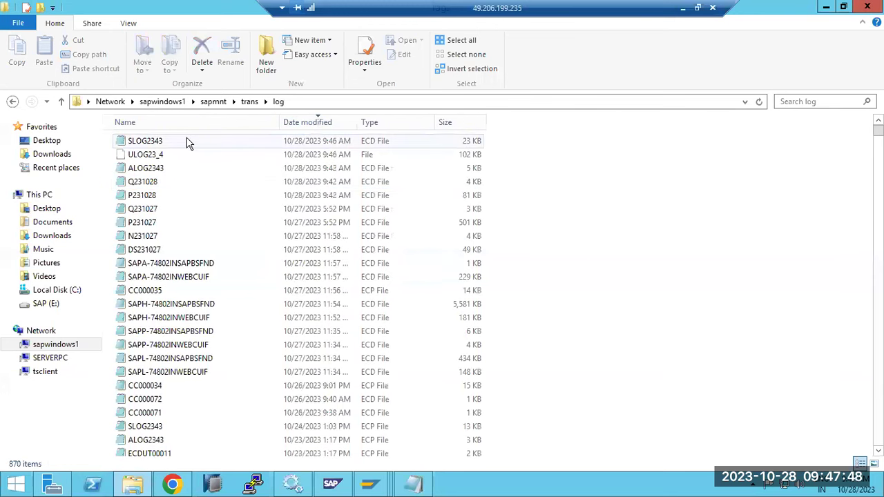
double_click(189, 143)
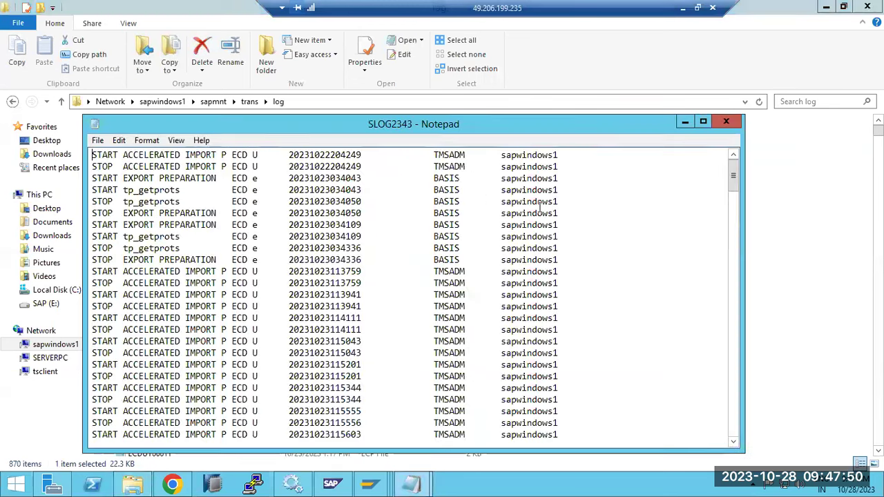
left_click_drag(734, 179, 735, 446)
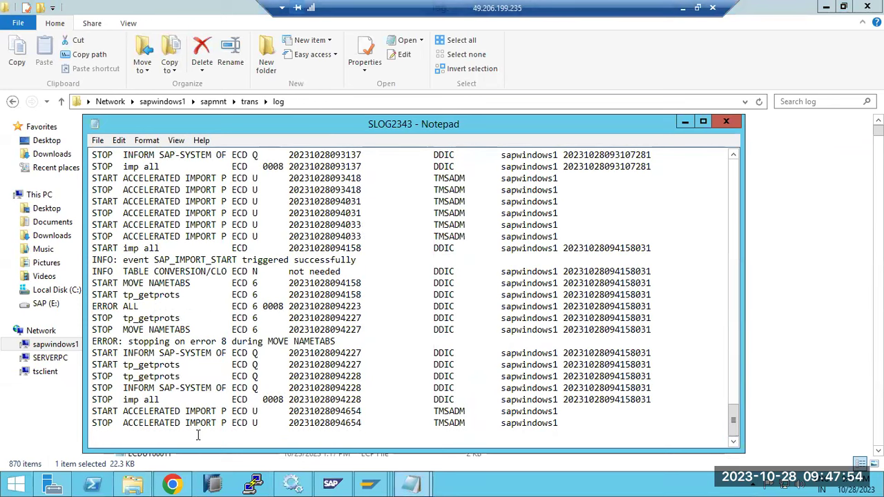
Step: Copy the line "ERROR: stopping on error 8 during MOVE NAMETABS" from SLOG2343 and search Google for it in Chrome
left_click_drag(92, 342, 342, 341)
key("ctrl+c")
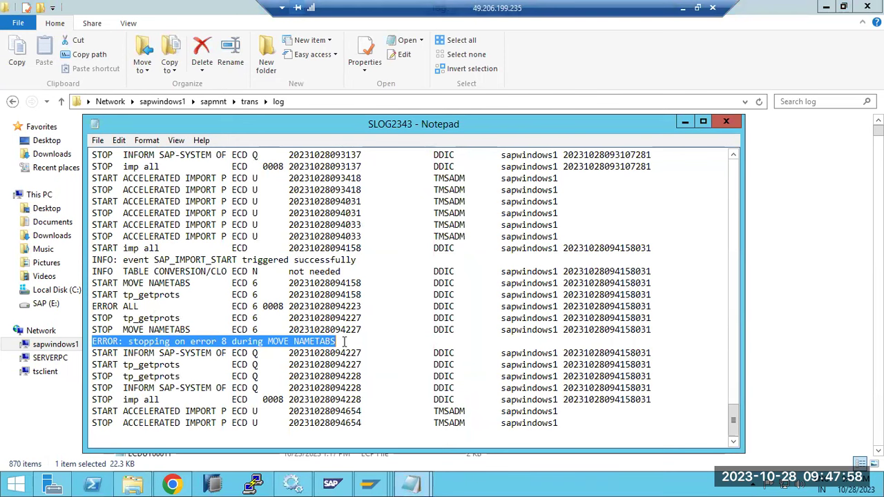
left_click(172, 484)
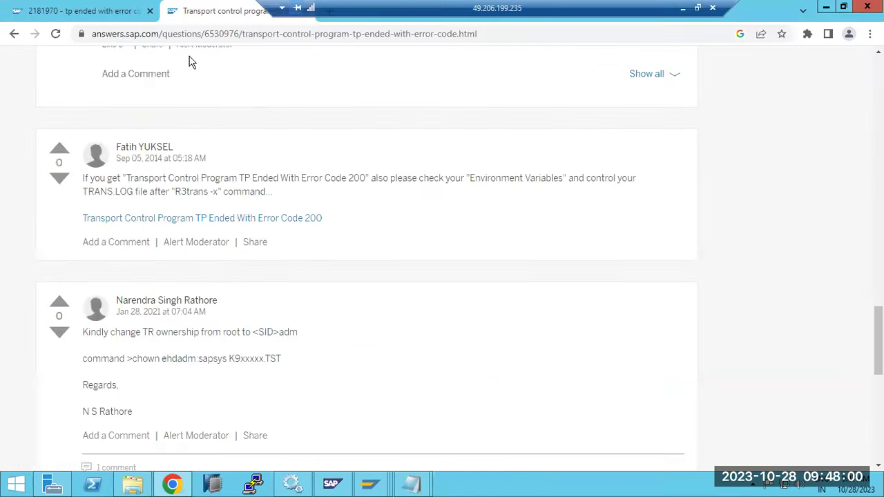
left_click(194, 34)
key("ctrl+v")
key("Return")
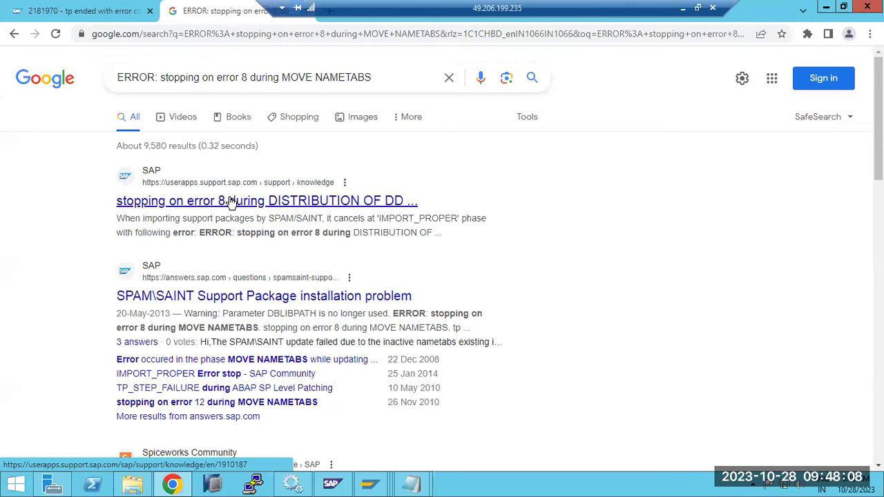
Step: Open the search result "SPAM\SAINT Support Package installation problem" and read the reported error and its suggested answers
left_click(261, 297)
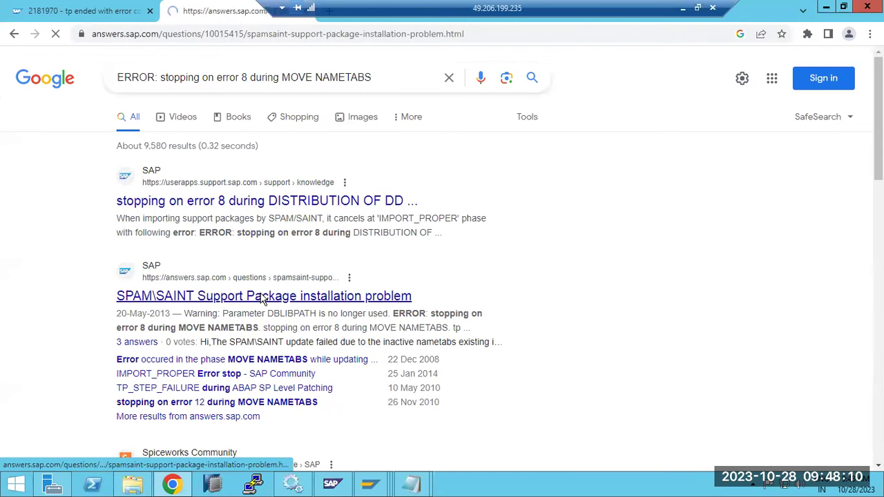
scroll(307, 335, "down", 6)
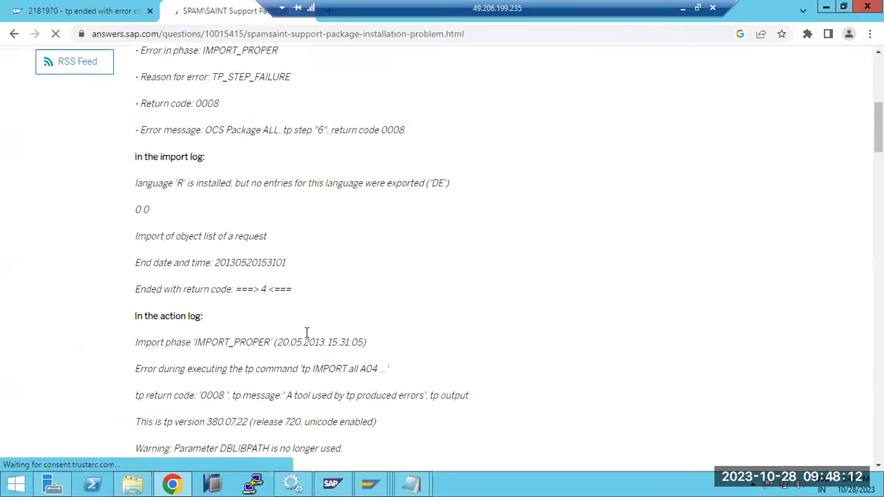
scroll(306, 335, "down", 3)
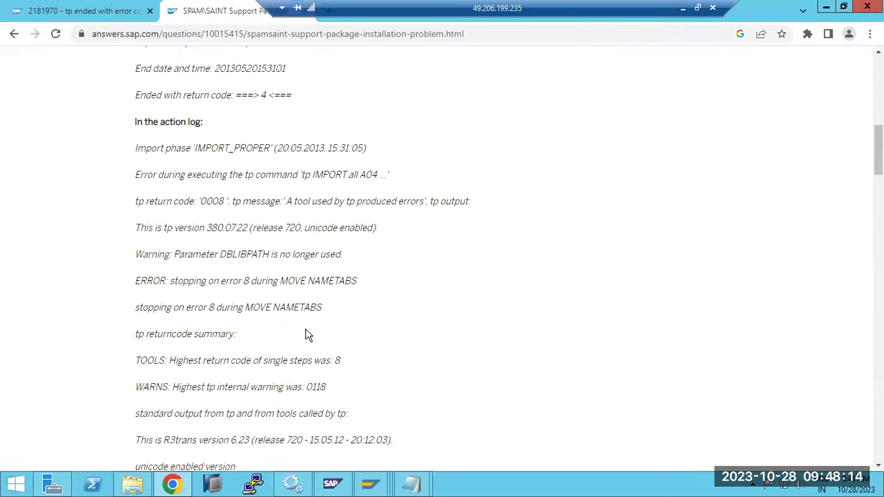
left_click_drag(211, 201, 361, 202)
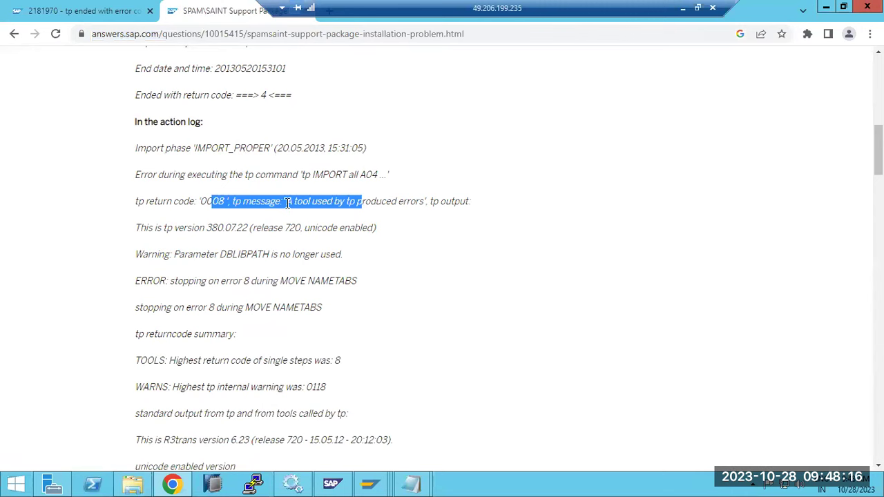
left_click(260, 176)
scroll(273, 207, "down", 5)
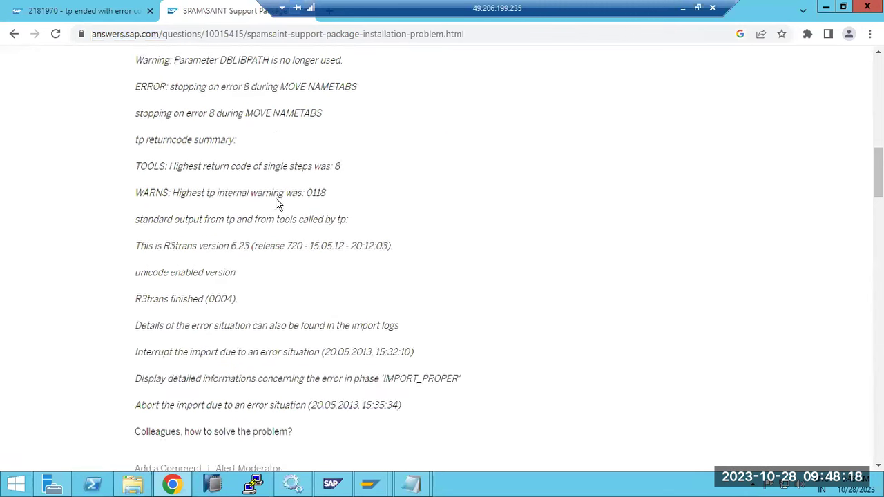
scroll(242, 286, "down", 5)
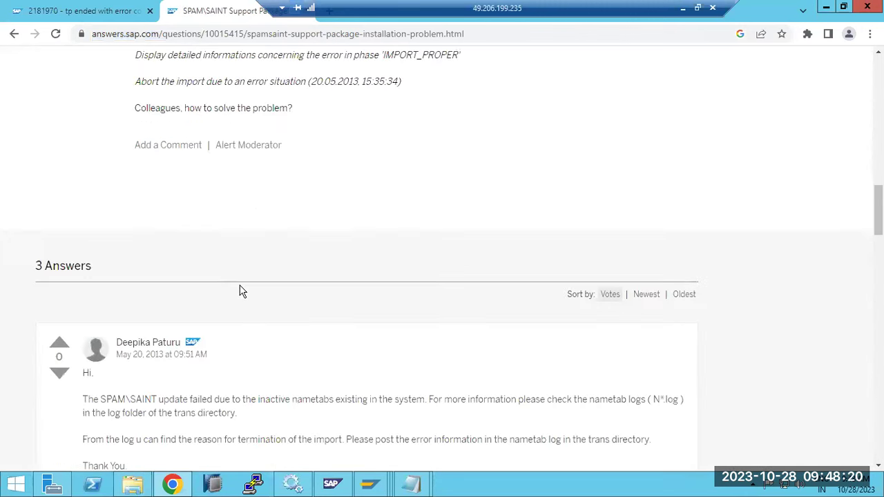
left_click_drag(152, 269, 462, 269)
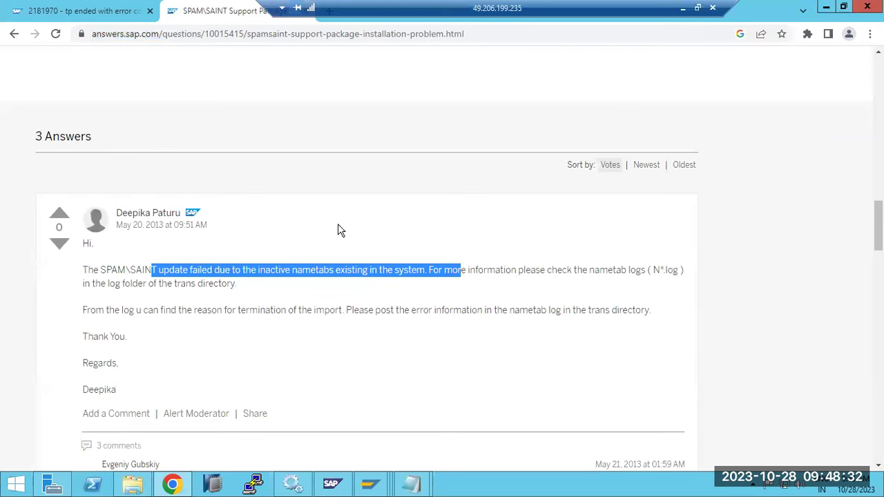
left_click_drag(142, 310, 354, 310)
scroll(358, 312, "down", 1)
scroll(357, 313, "down", 3)
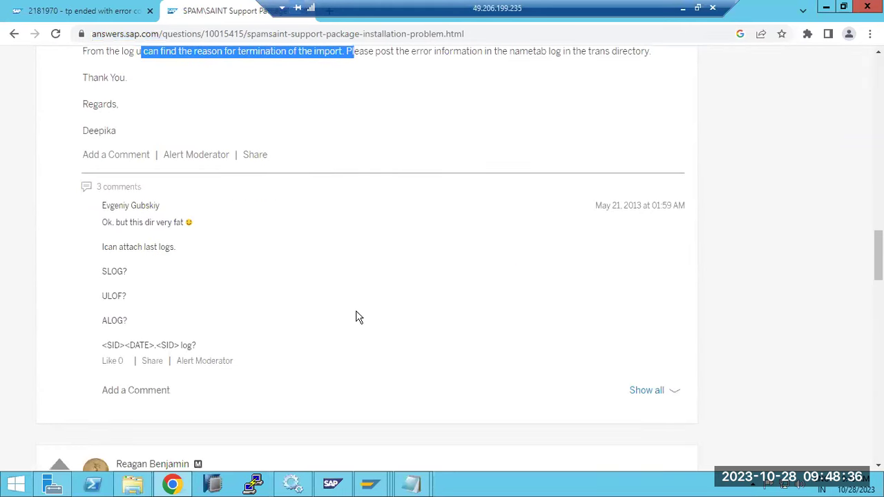
scroll(357, 318, "down", 2)
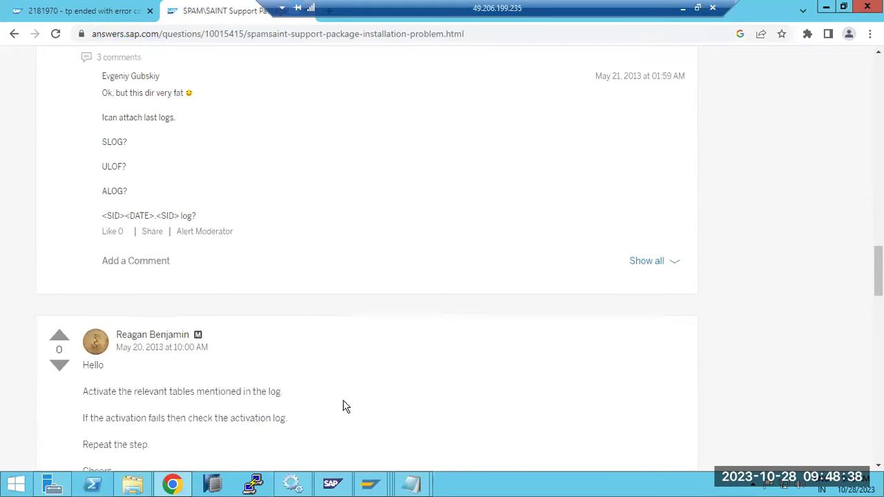
Step: Close the open Notepad logs, switch to File Explorer, and read the nametab log N231027 from the log folder through to its end
right_click(411, 483)
left_click(391, 449)
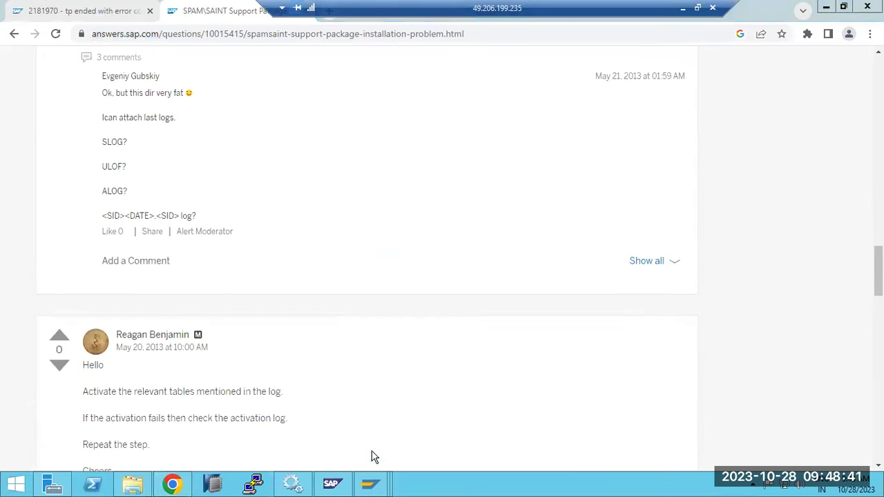
left_click(132, 483)
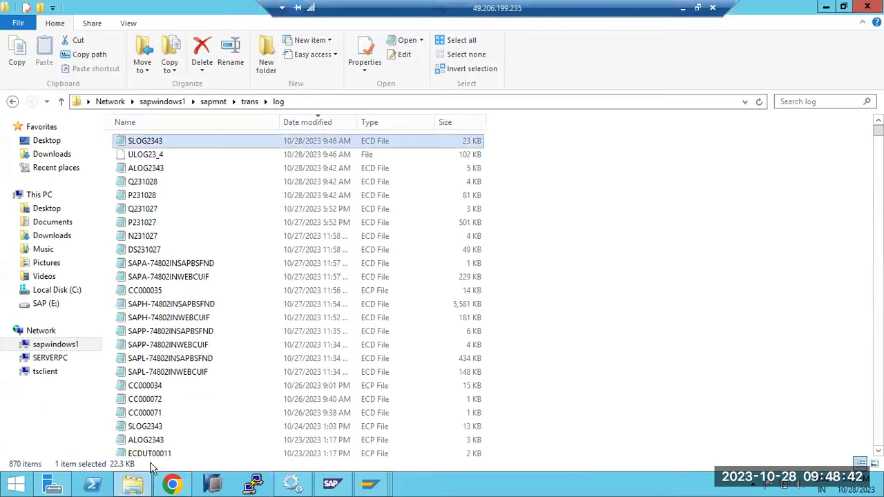
double_click(141, 237)
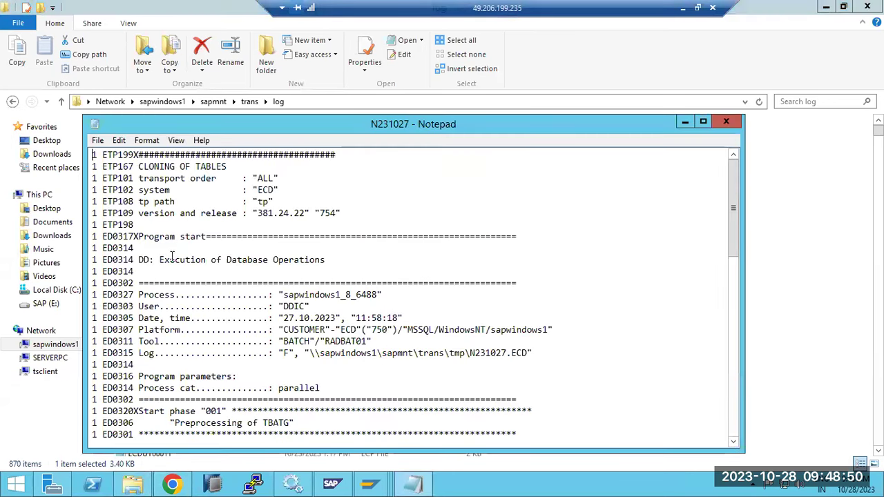
scroll(238, 295, "down", 1)
scroll(239, 295, "down", 7)
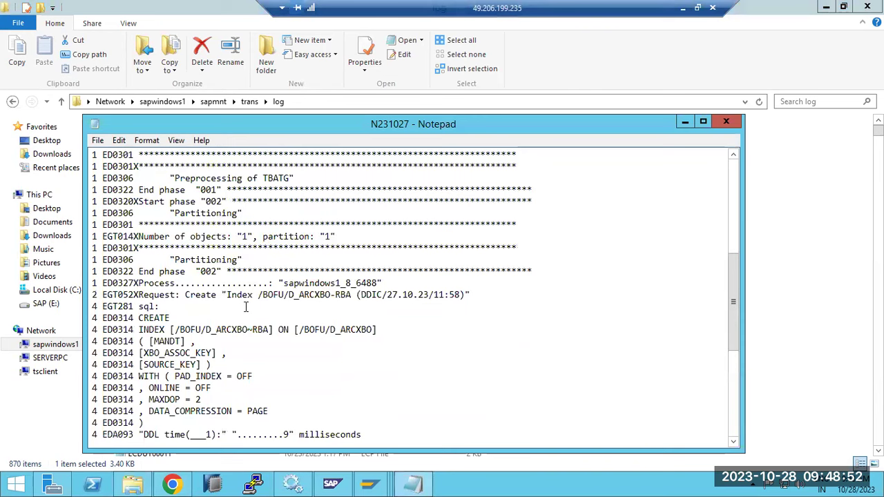
scroll(245, 307, "down", 2)
left_click_drag(262, 230, 354, 228)
scroll(357, 317, "down", 5)
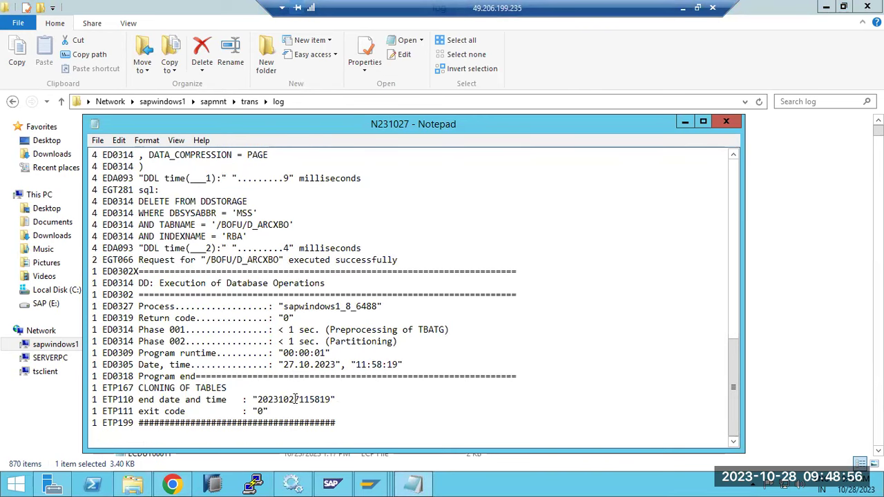
Step: Check the /BOFU/D_ARCXBO request entry near the end of N231027 and close the log
scroll(302, 387, "up", 2)
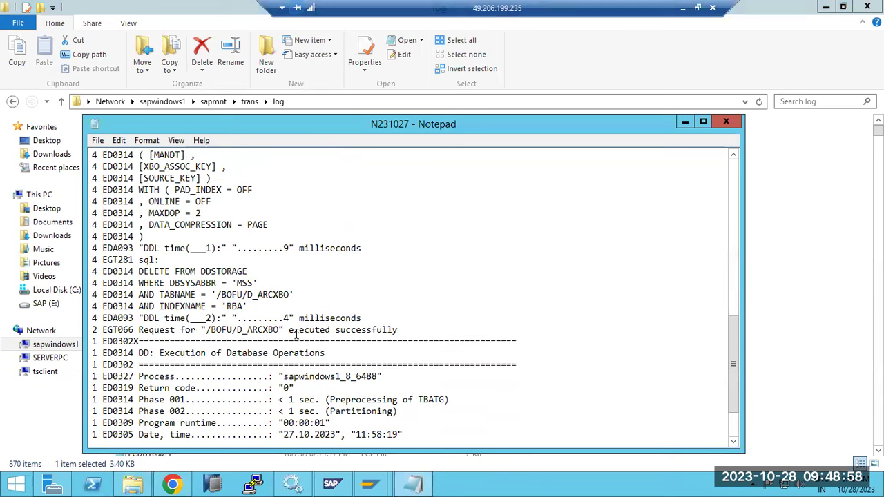
left_click_drag(294, 331, 336, 331)
left_click(726, 120)
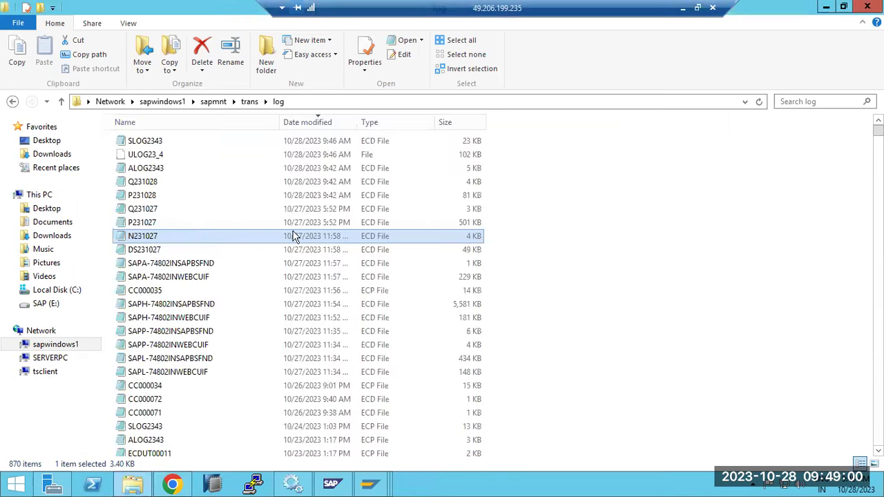
Step: Open the log P231027 from the log folder and check its final MOVE OF NAMETABS entries
left_click(156, 223)
double_click(158, 228)
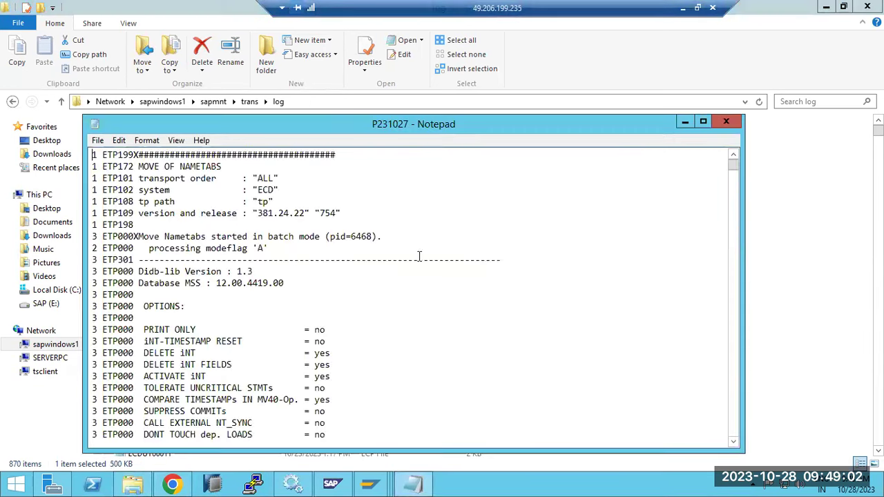
left_click_drag(733, 166, 728, 444)
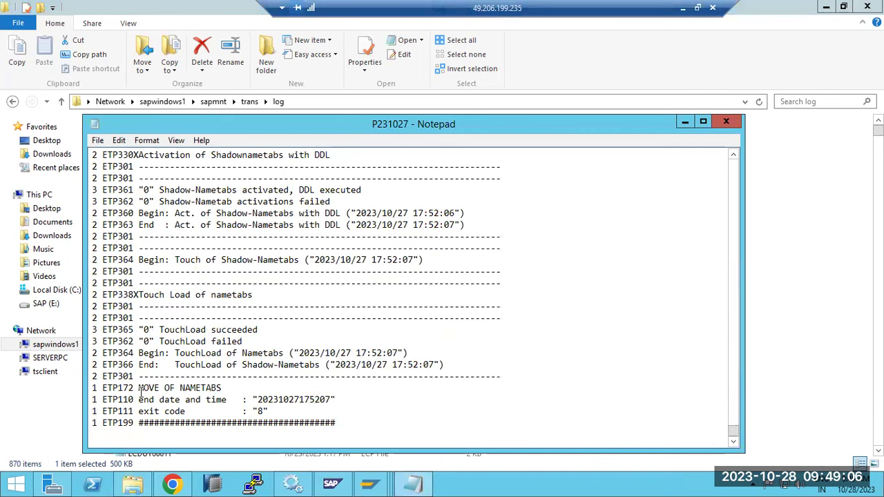
left_click_drag(139, 388, 320, 423)
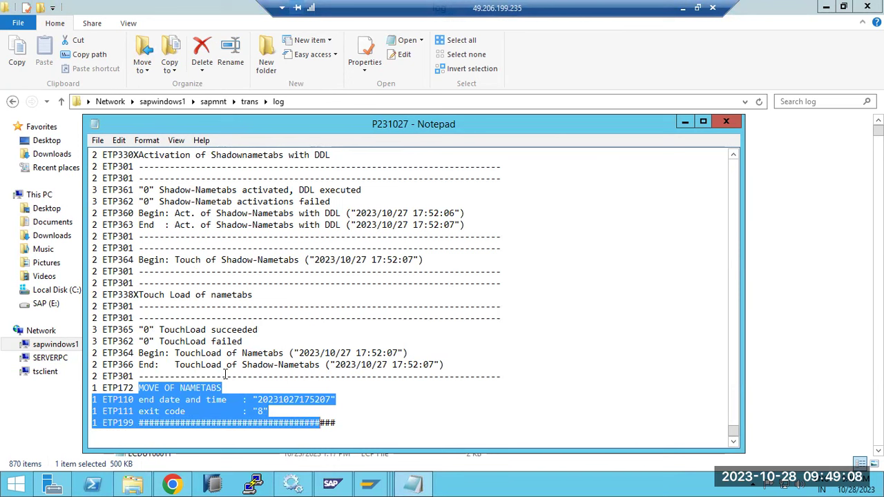
Step: Trace the failed shadow-nametab activations in P231027 back to the DDL error lines and select the object name /SSB/CACHEDATA
scroll(227, 344, "up", 6)
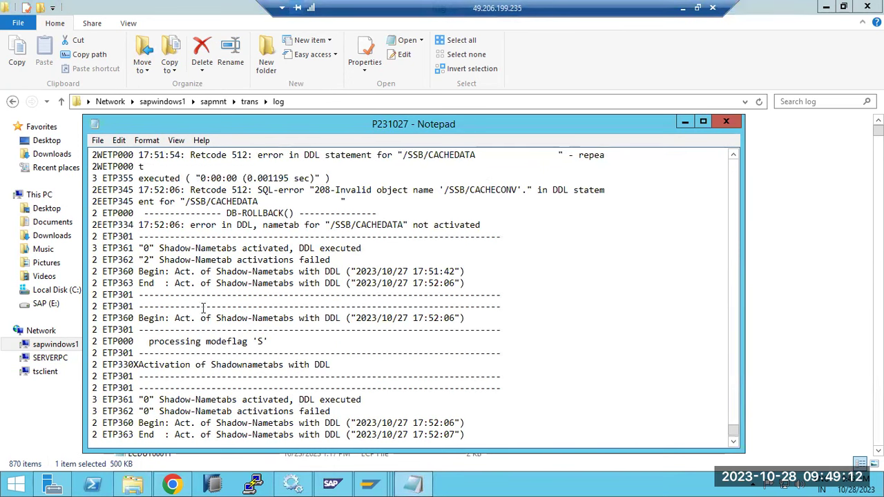
left_click_drag(144, 260, 346, 258)
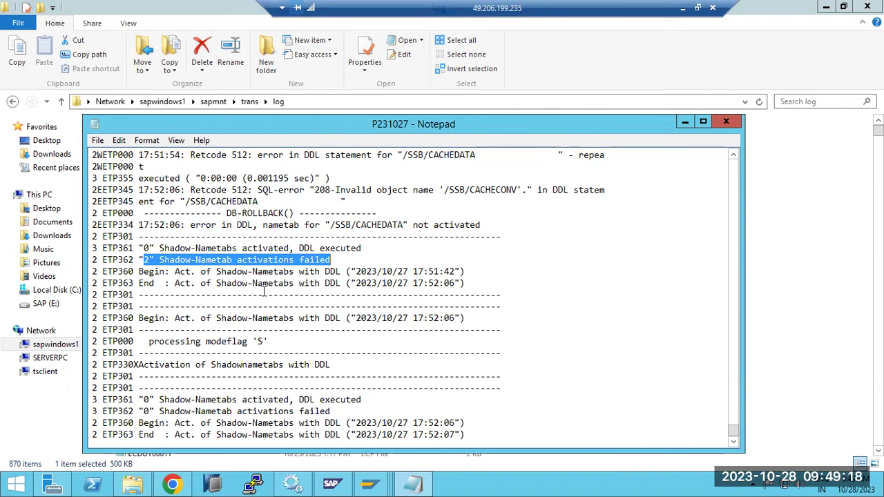
scroll(213, 283, "up", 1)
scroll(209, 283, "up", 2)
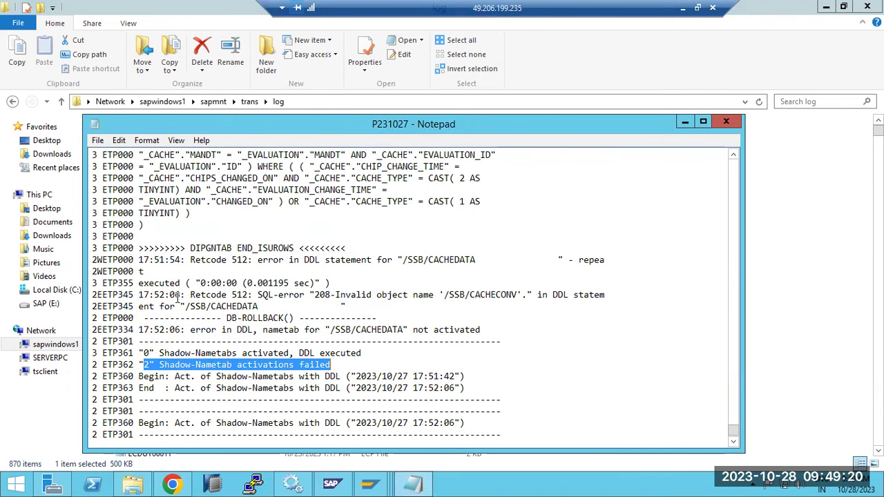
left_click_drag(191, 294, 619, 302)
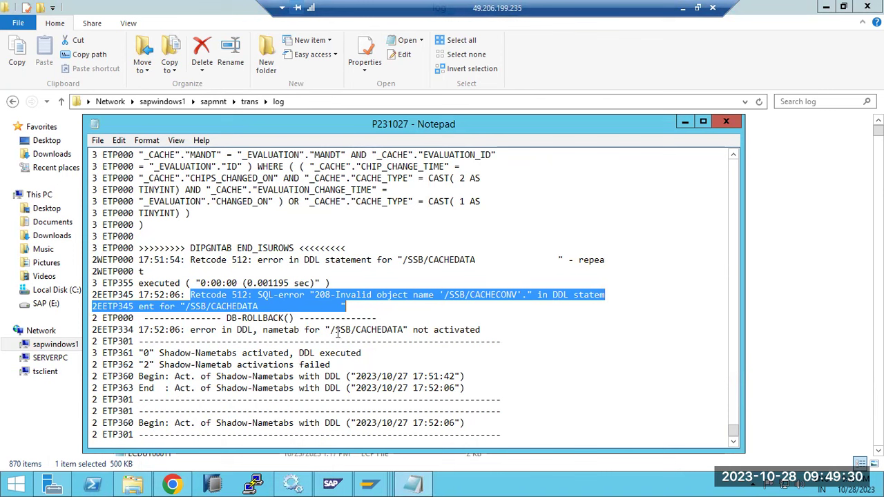
left_click_drag(331, 330, 403, 331)
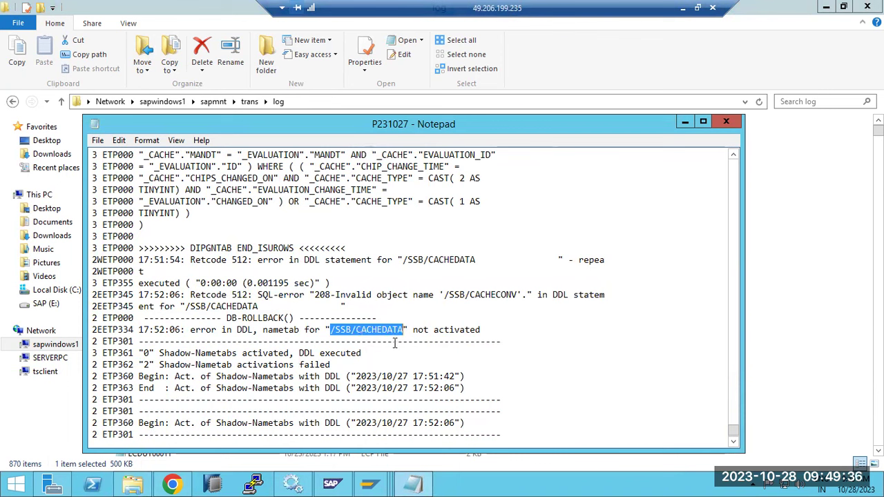
Step: Switch to the Transport Management System session in SAP and open the ABAP Dictionary with transaction /nse11
mouse_move(370, 484)
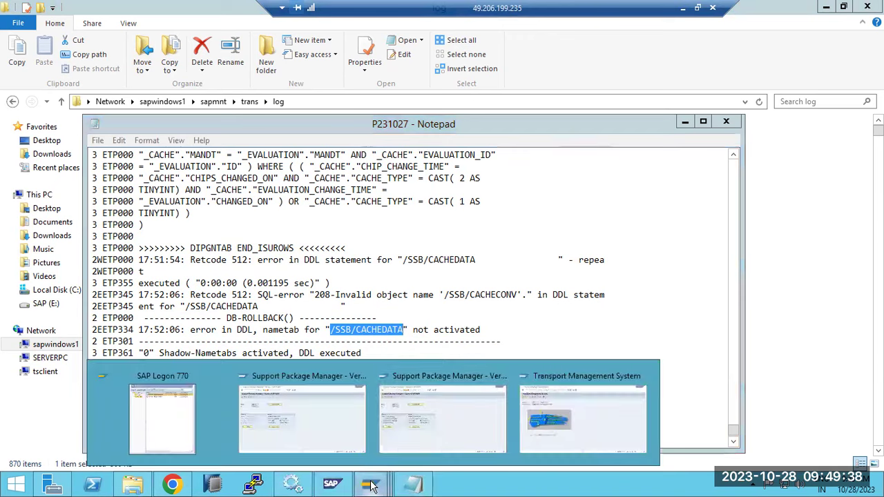
left_click(460, 416)
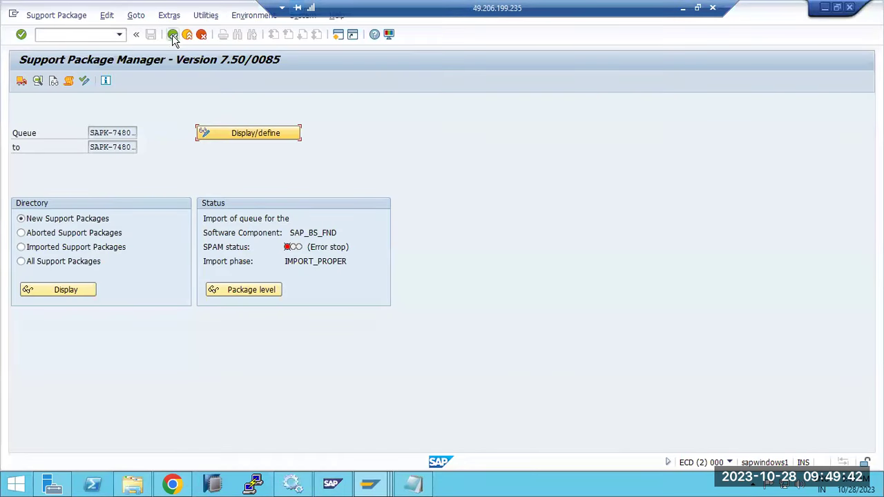
mouse_move(370, 483)
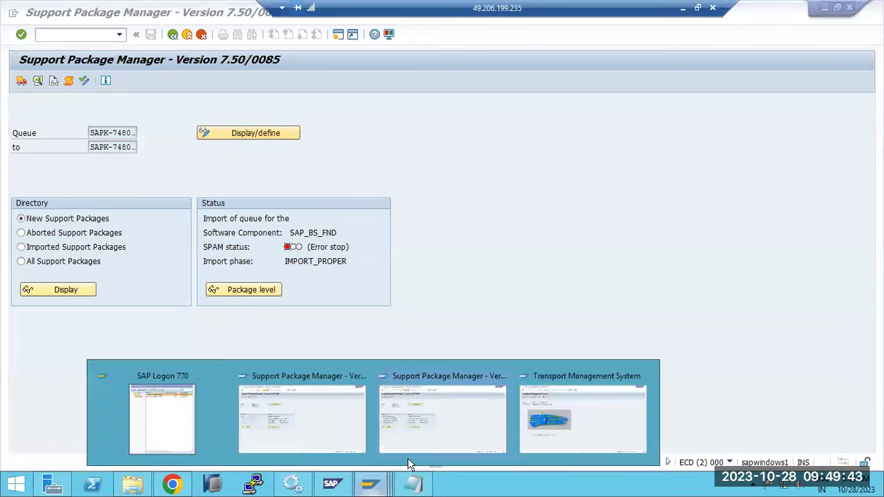
left_click(583, 418)
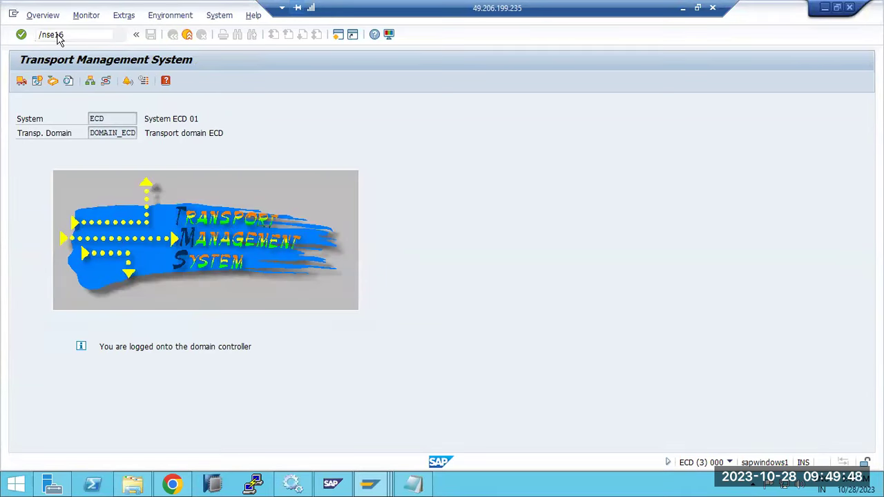
key("Return")
left_click(58, 35)
type("/nse11")
key("Return")
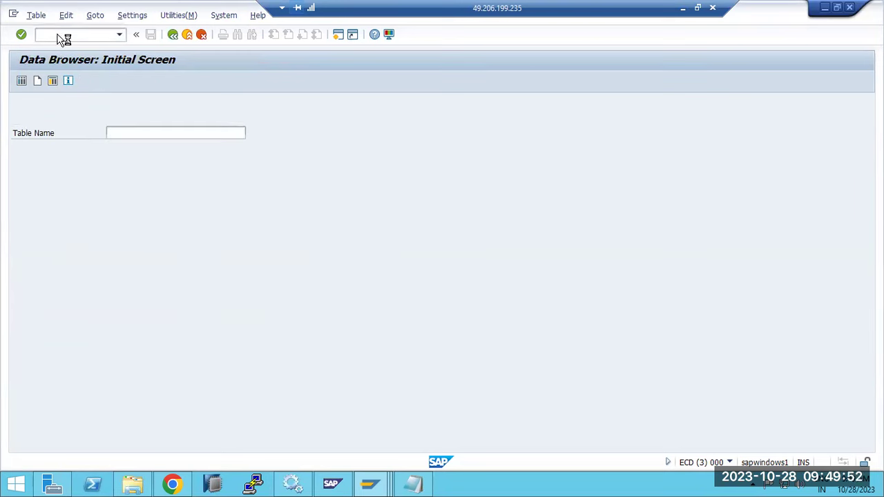
Step: Display the object /SSB/CACHEDATA as a database table in the ABAP Dictionary, acknowledging the information message
type("/SSB/CACHEDATA")
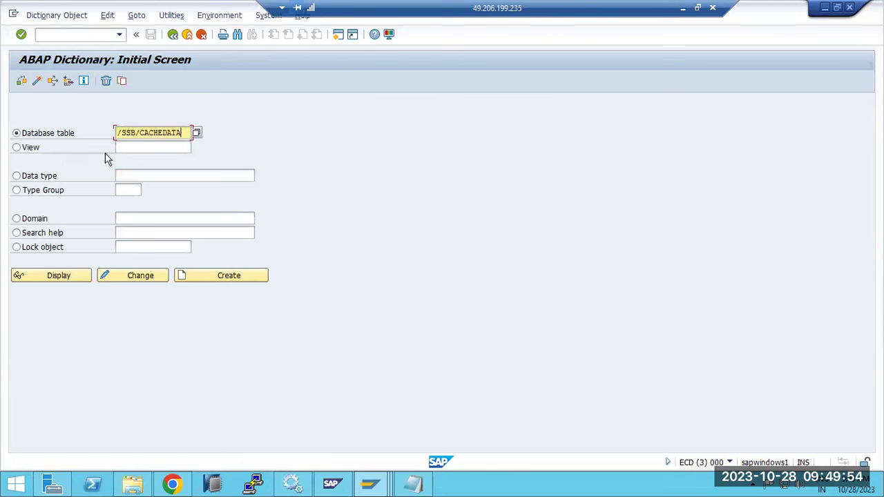
left_click(31, 148)
left_click(79, 285)
left_click(40, 134)
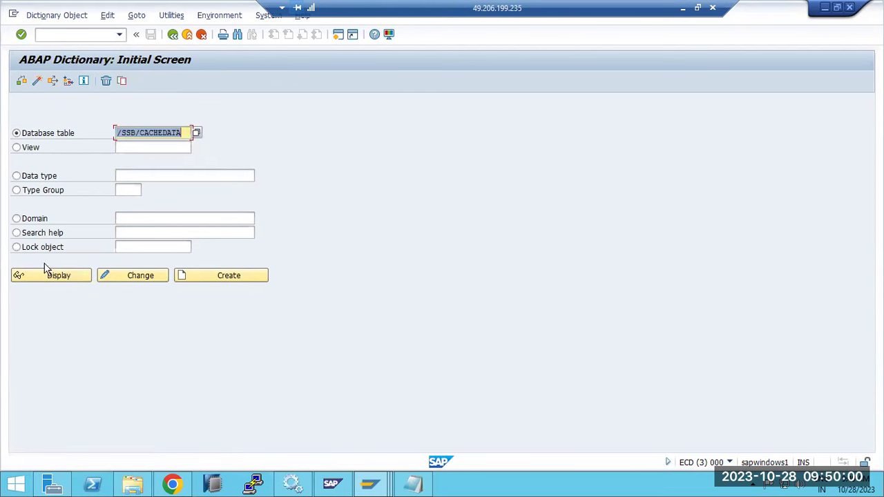
left_click(53, 274)
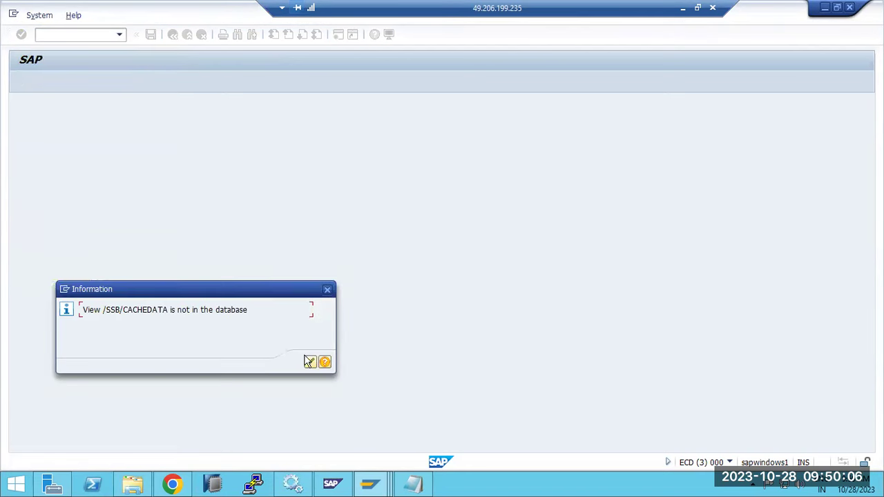
left_click(310, 364)
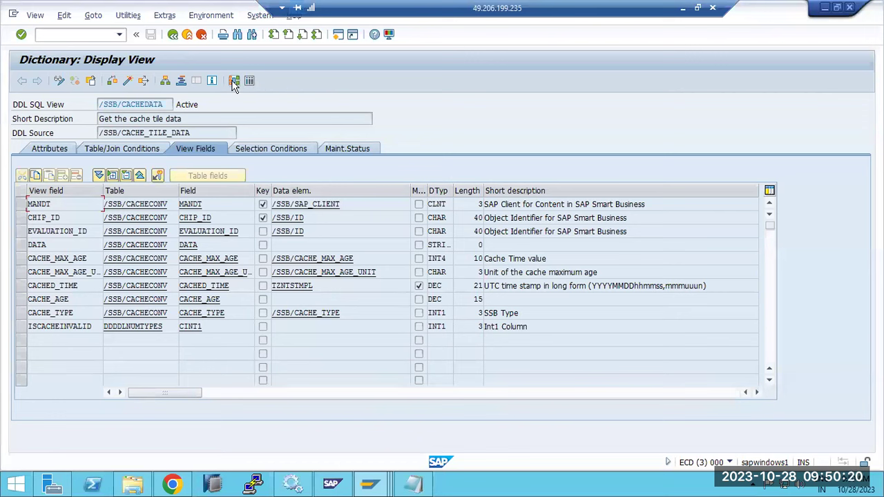
Step: Try to activate the view /SSB/CACHEDATA and dismiss the resulting message
left_click(142, 82)
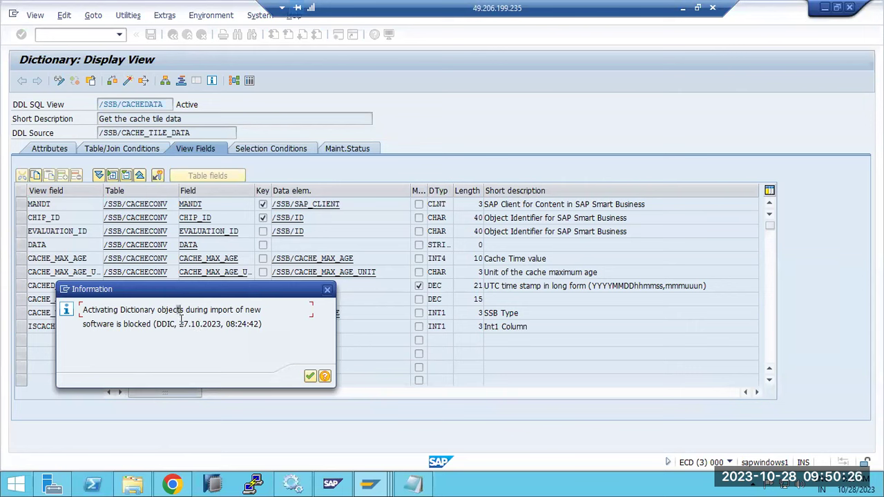
left_click_drag(182, 322, 186, 331)
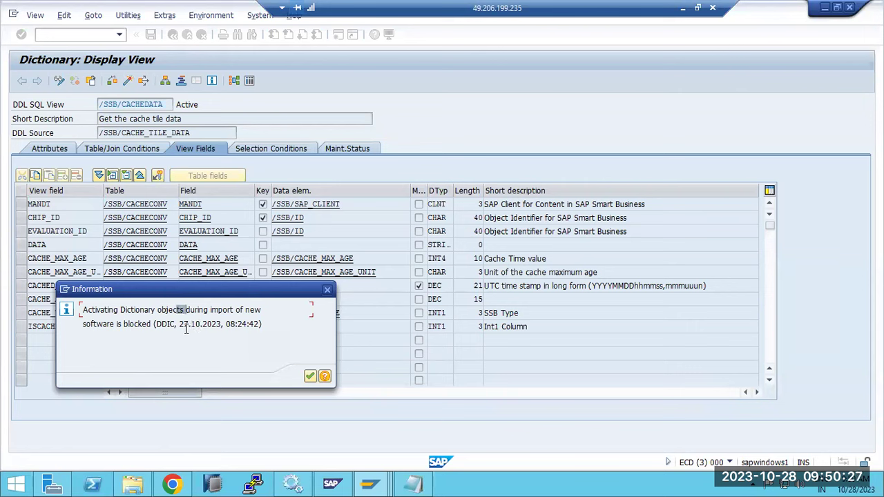
left_click(309, 376)
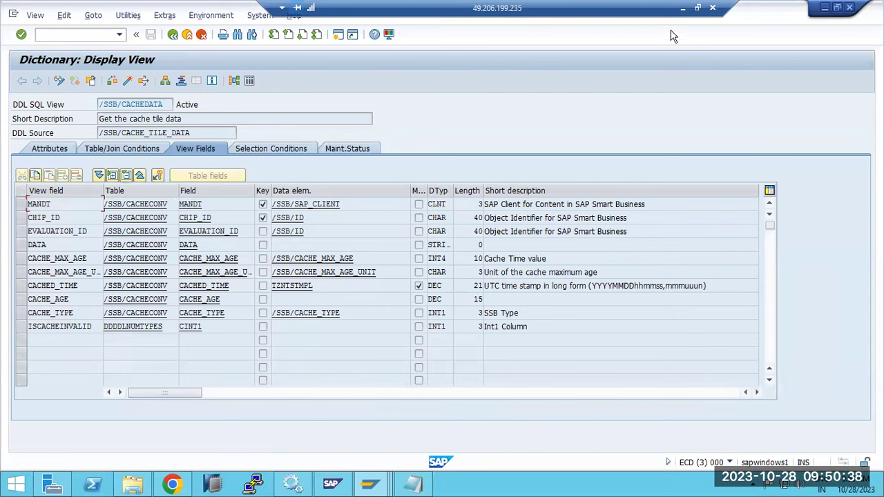
Step: Return to the P231027 log and reread the error lines for /SSB/CACHECONV and /SSB/CACHEDATA
left_click(172, 486)
left_click(413, 484)
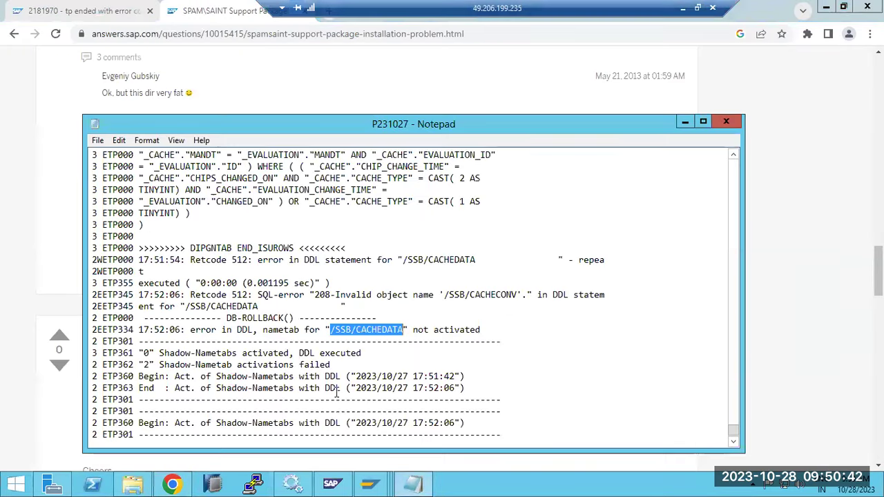
left_click_drag(96, 294, 507, 334)
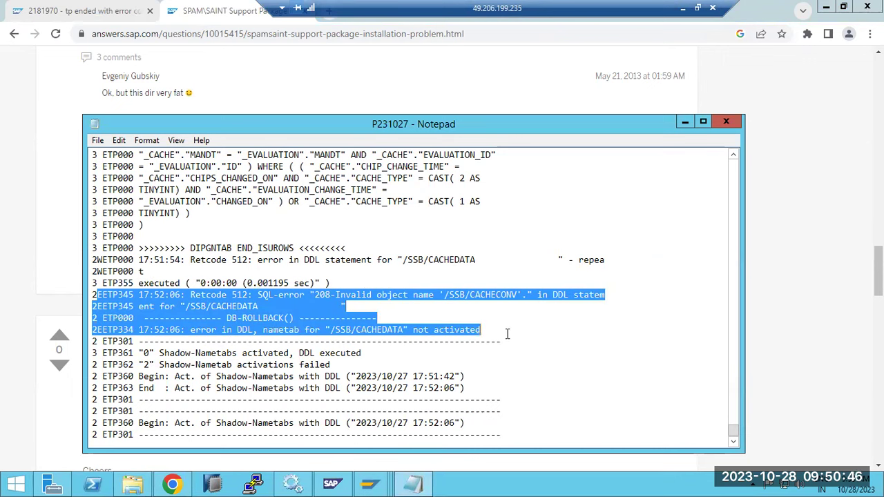
double_click(348, 330)
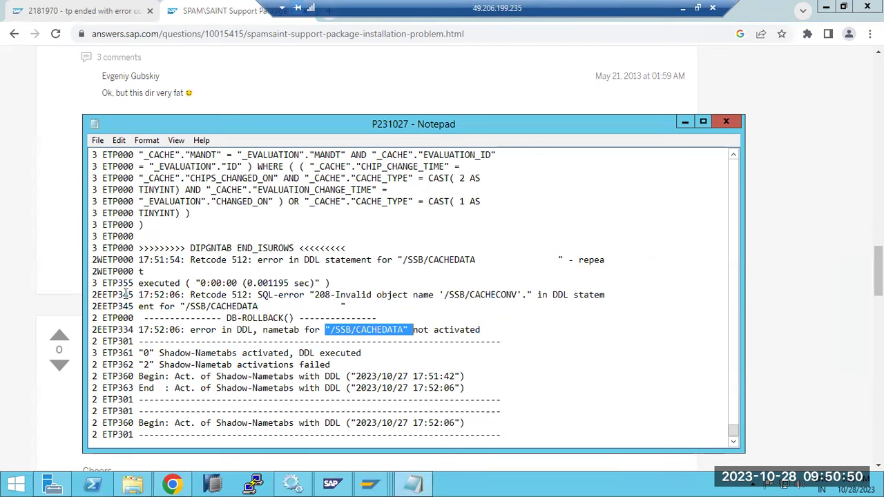
left_click_drag(94, 296, 499, 338)
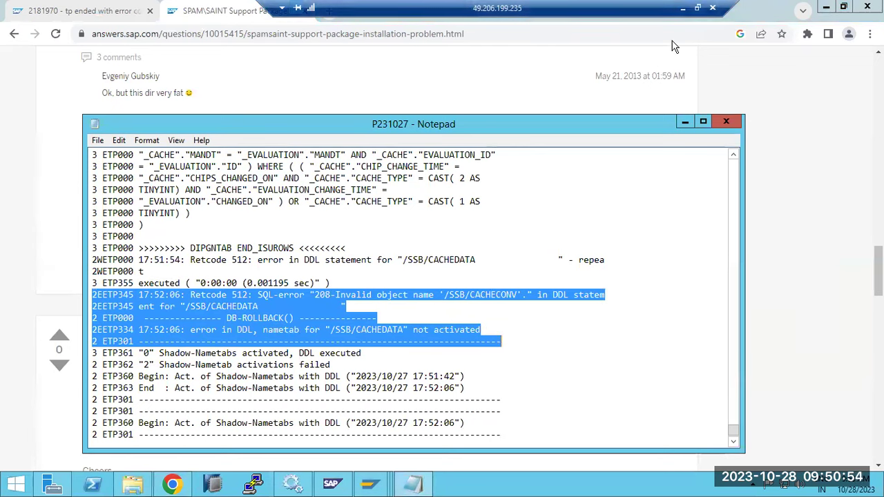
scroll(547, 283, "down", 3)
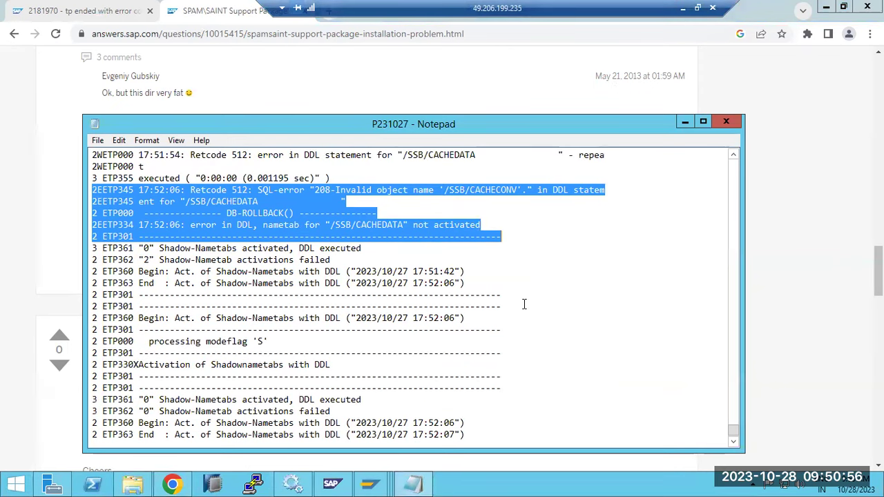
Step: Read the remaining answers and comments of the SPAM\SAINT installation problem thread in Chrome for a possible fix
left_click(15, 293)
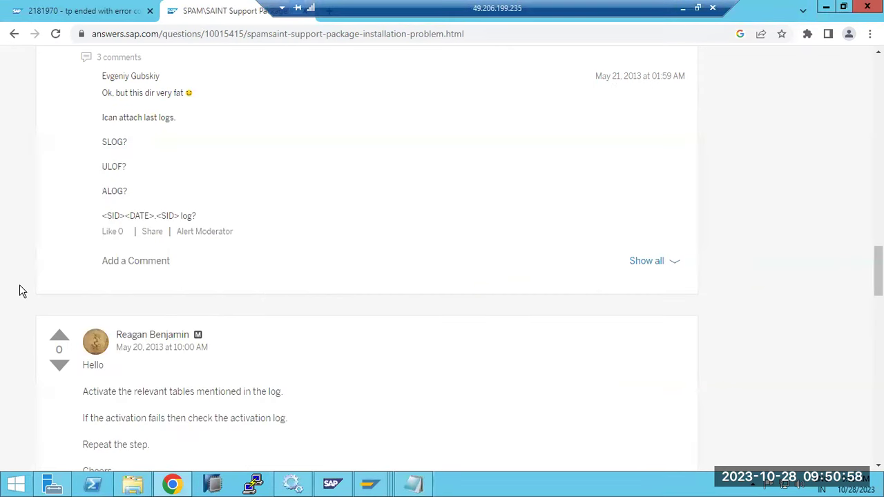
scroll(20, 286, "down", 7)
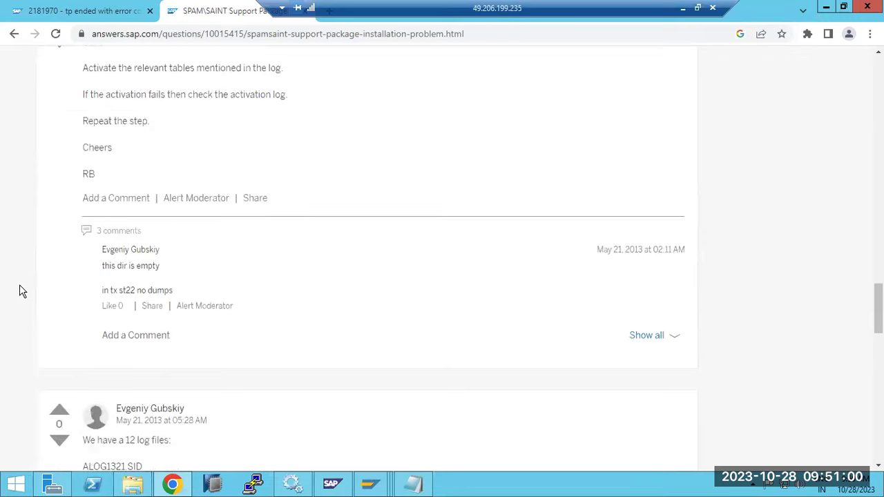
scroll(20, 285, "down", 7)
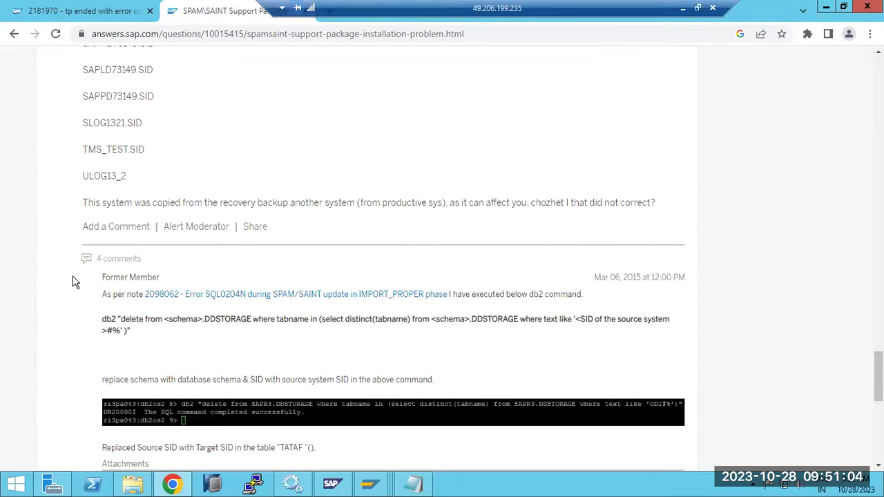
scroll(364, 295, "down", 2)
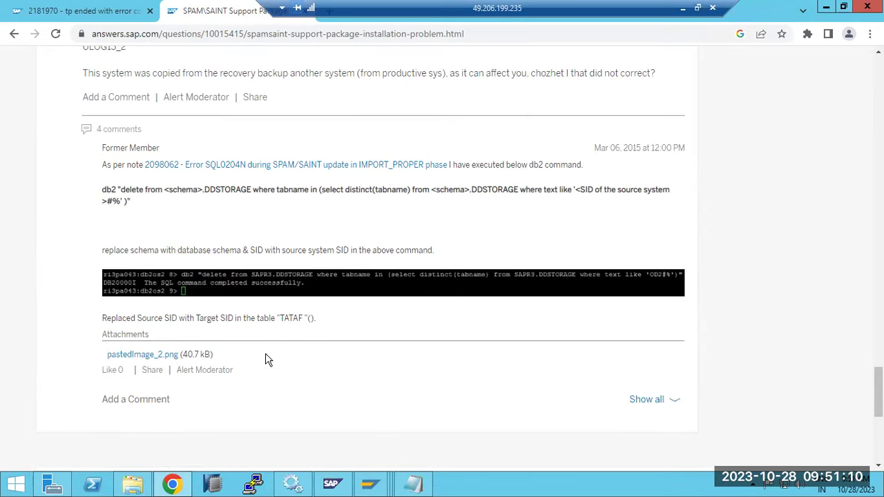
scroll(264, 359, "down", 4)
Step: Switch back to the ABAP Dictionary initial screen, try to delete /SSB/CACHEDATA and dismiss the message
mouse_move(363, 487)
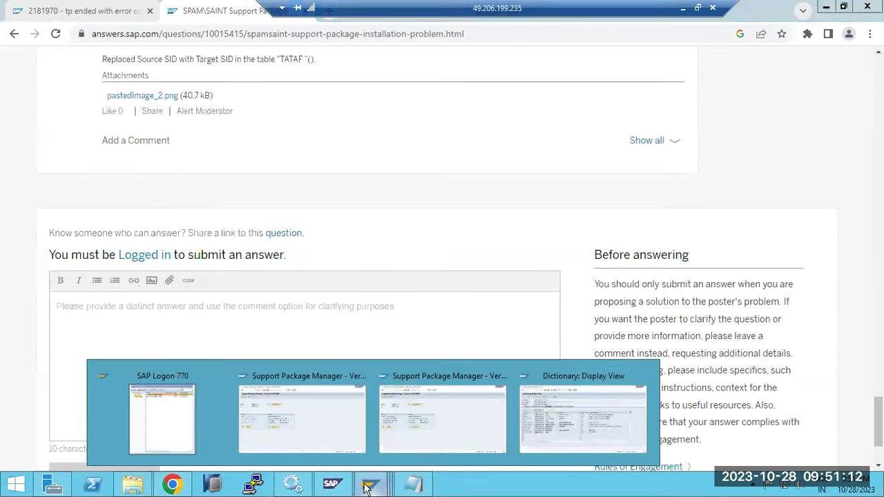
left_click(560, 429)
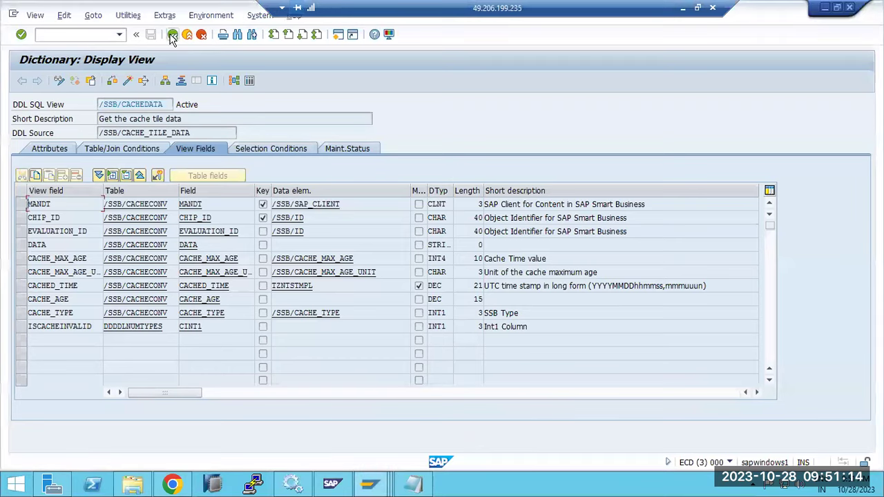
left_click(173, 34)
left_click(105, 81)
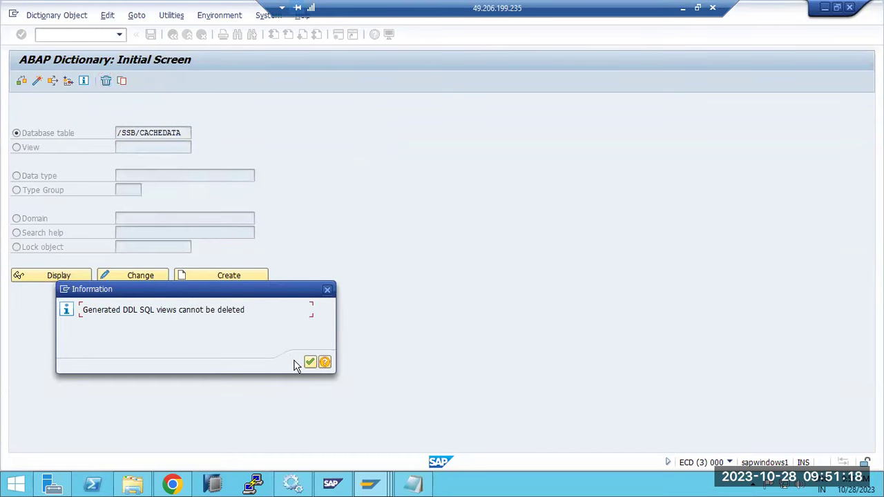
left_click(310, 362)
Step: Display the view /SSB/CACHEDATA, review its attributes, join conditions, fields, selection conditions and maintenance status, and show its object list
left_click(58, 273)
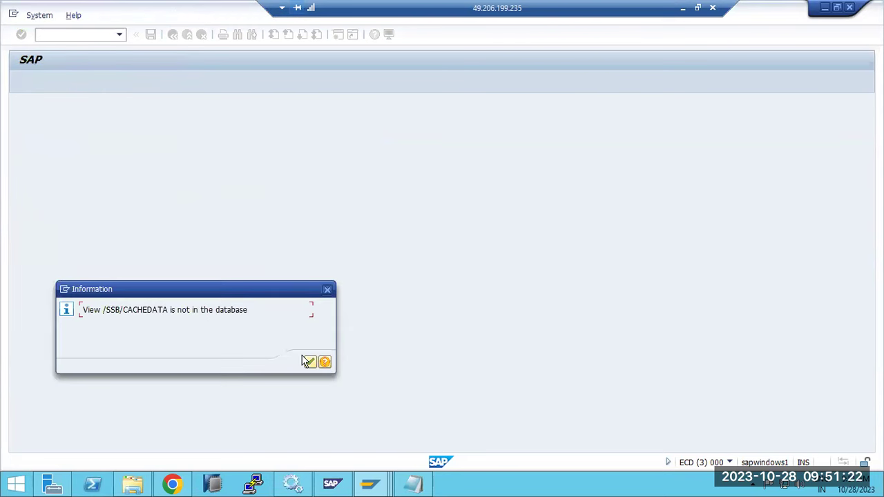
left_click(309, 362)
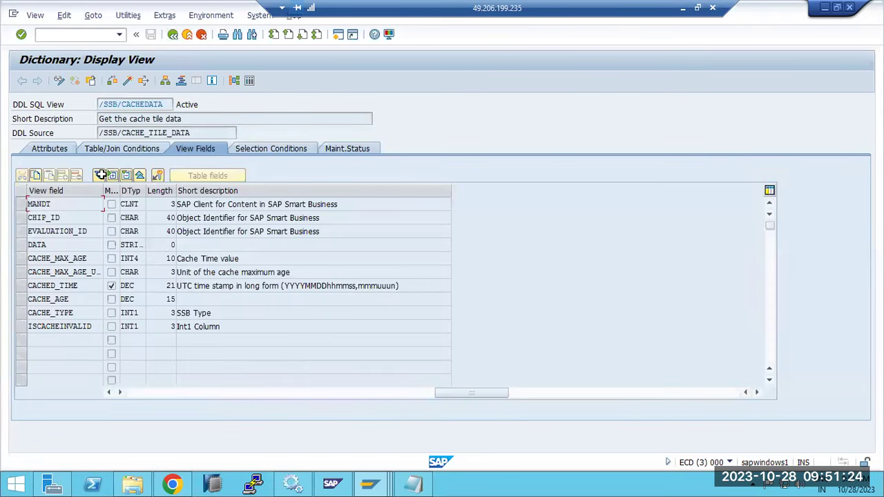
left_click(48, 151)
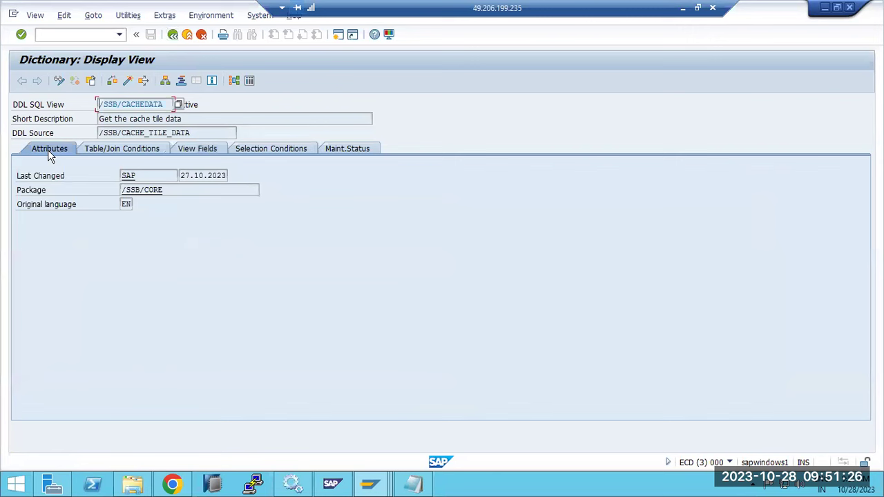
left_click(130, 149)
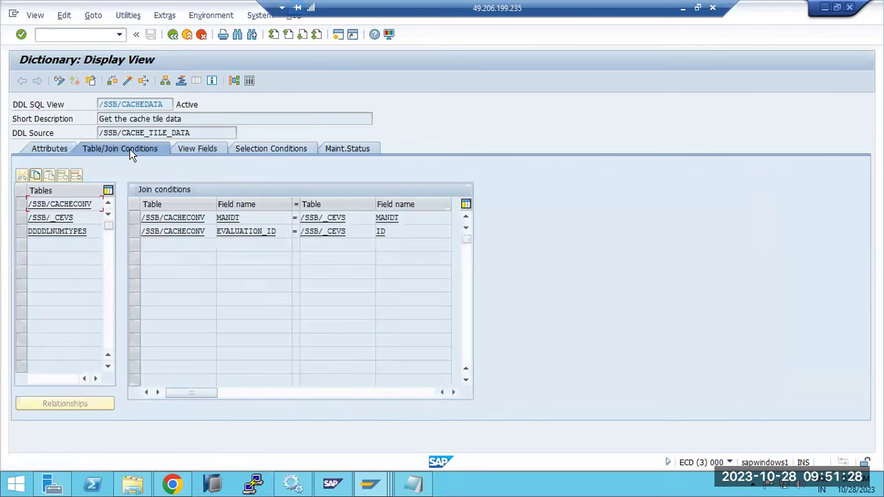
left_click(201, 148)
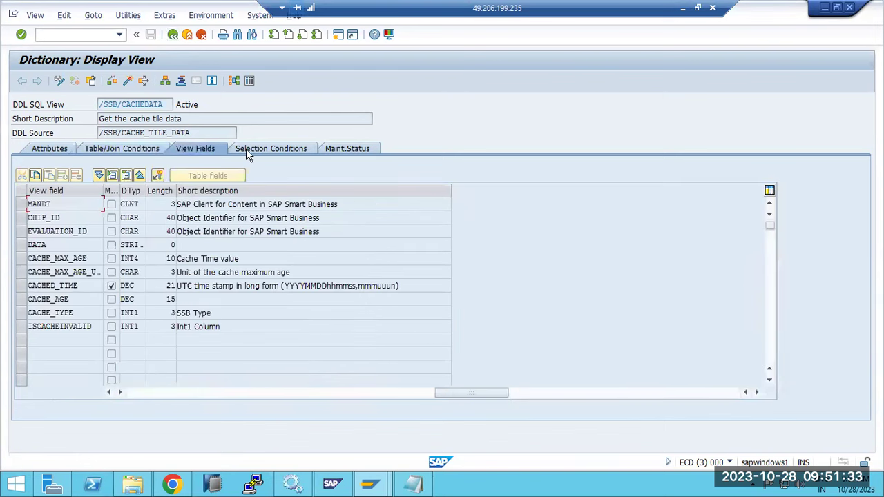
left_click(283, 150)
left_click(335, 148)
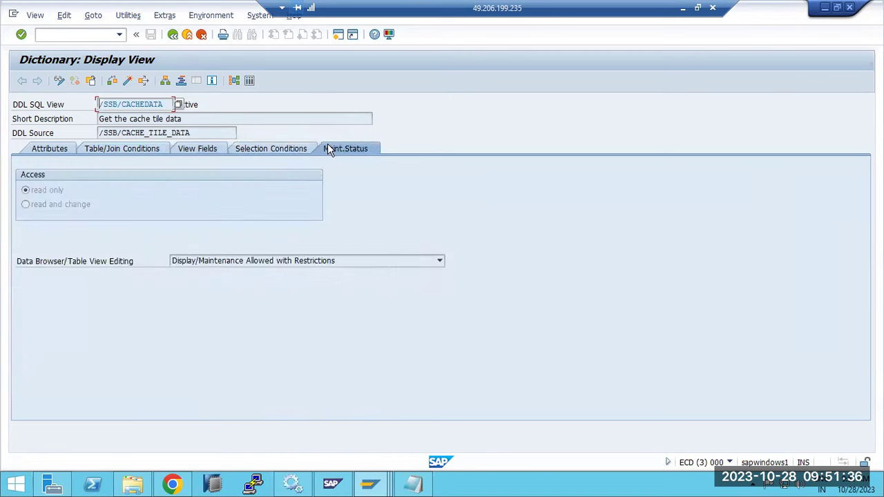
left_click(192, 151)
left_click(136, 153)
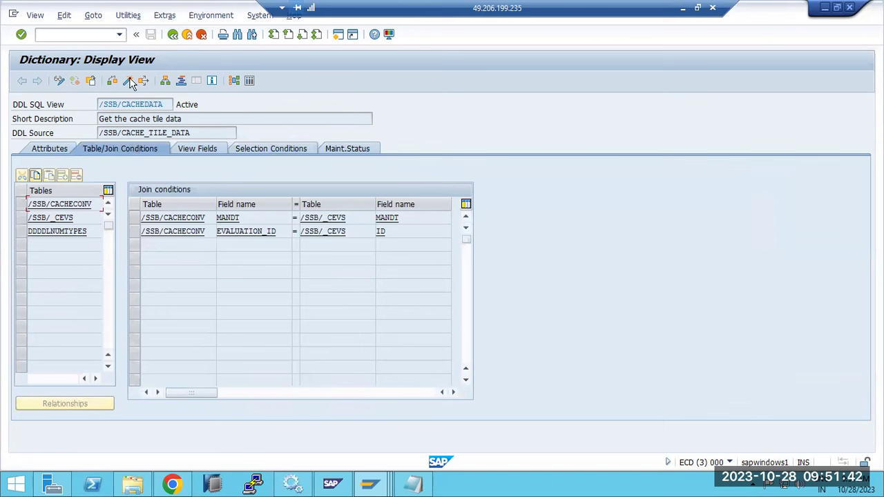
left_click(170, 82)
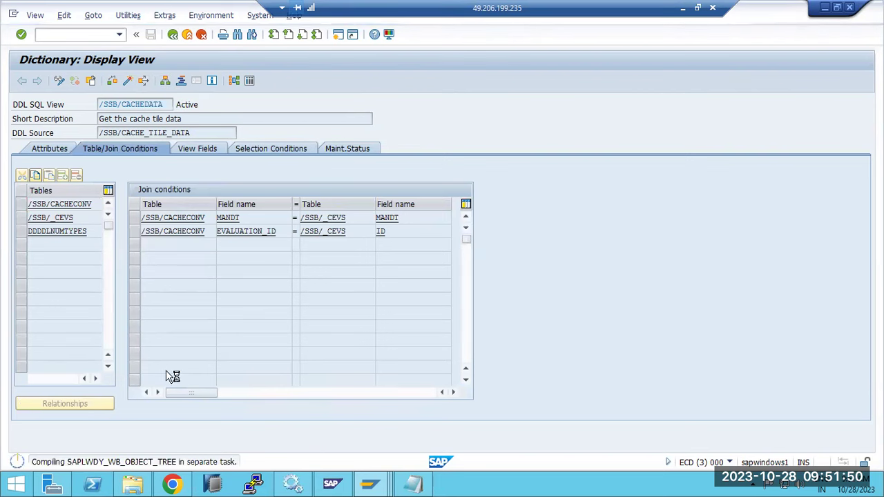
Step: Switch to Chrome and search the web for "how to activate nametab sap"
left_click(172, 483)
left_click(173, 42)
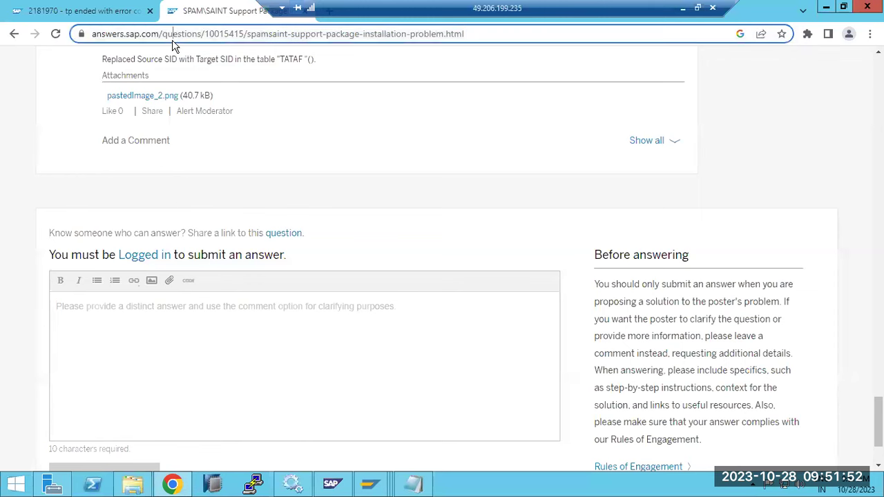
type("how to qa")
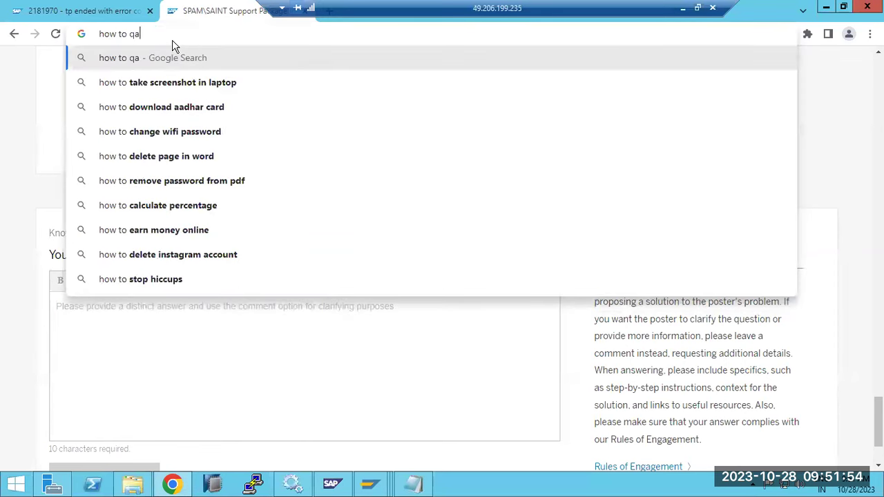
type("ctivate SAP namet")
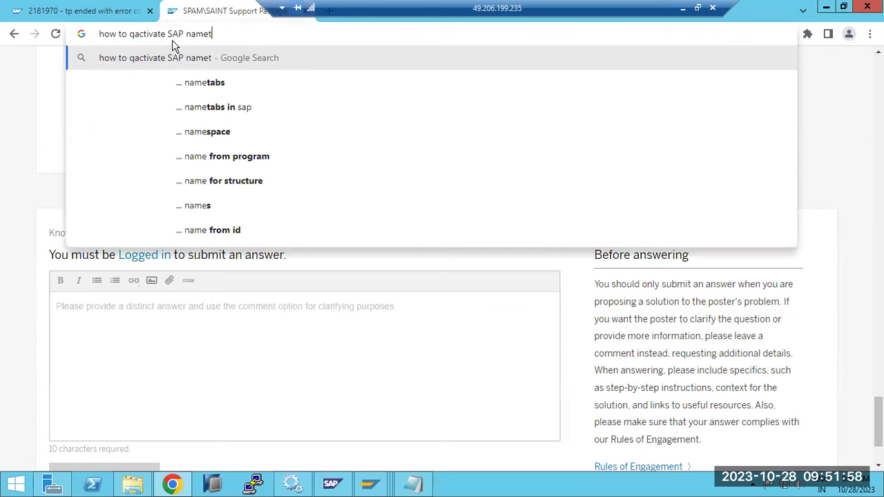
type("ab")
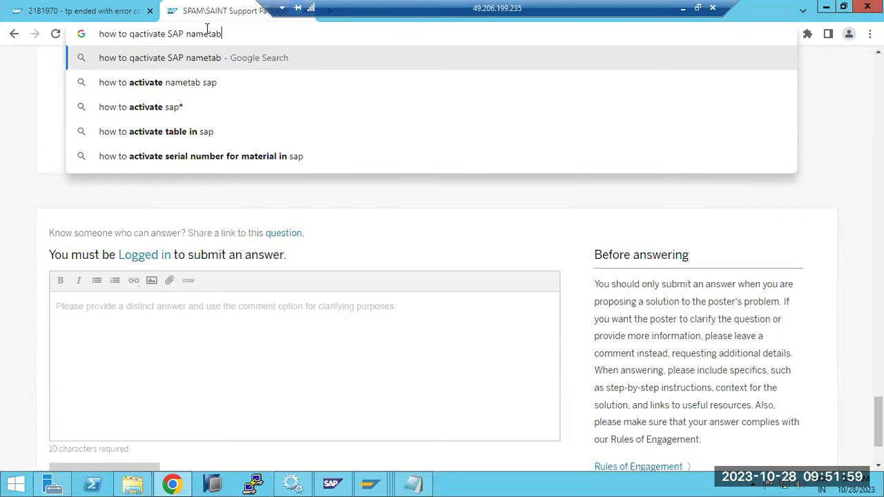
left_click(185, 88)
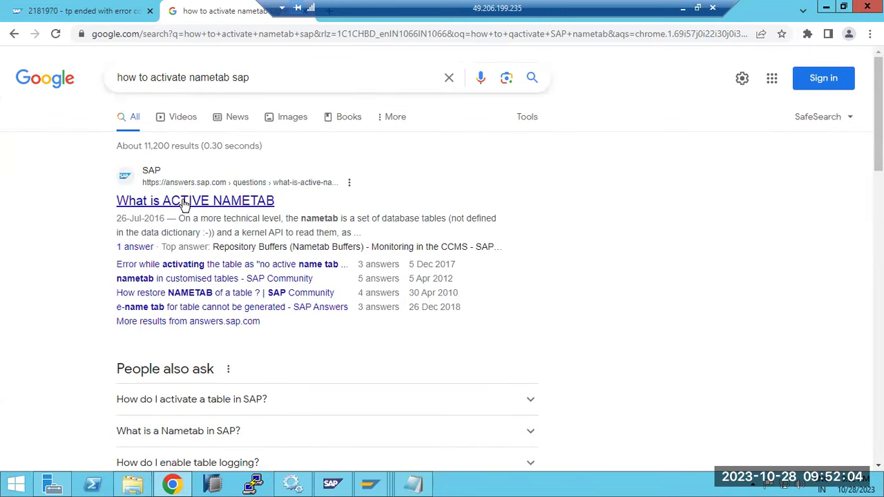
Step: Open the search result "What is ACTIVE NAMETAB" and read the question, best answer and comment explaining nametabs
scroll(216, 205, "down", 2)
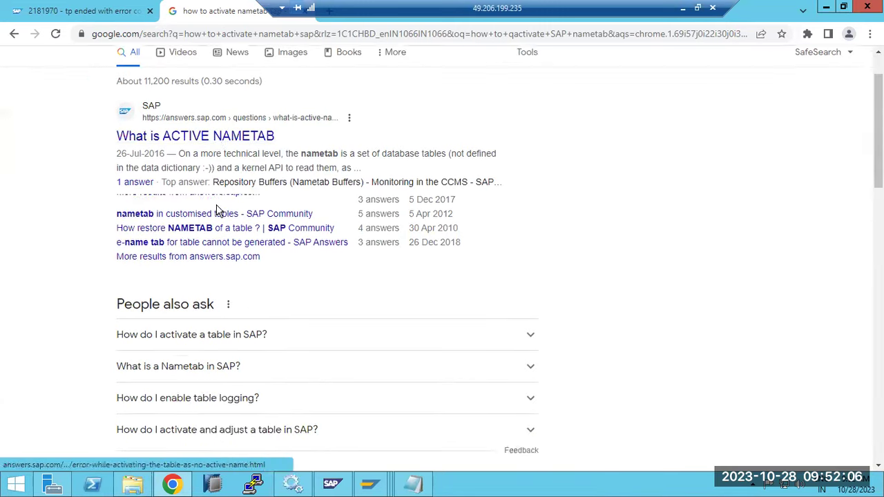
scroll(246, 256, "down", 1)
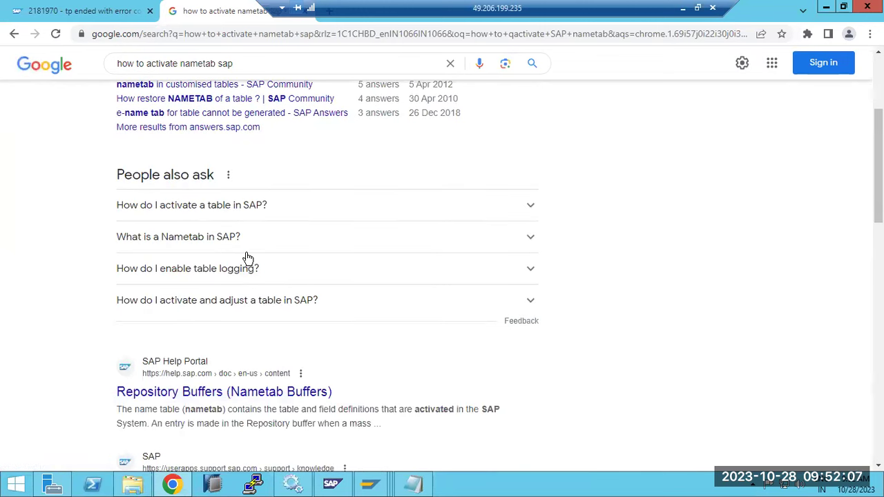
scroll(230, 146, "up", 2)
left_click(223, 143)
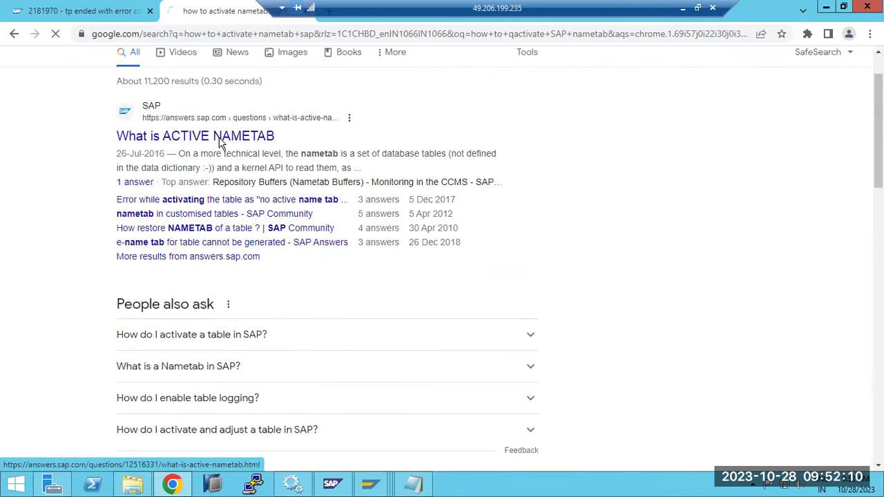
scroll(298, 294, "down", 3)
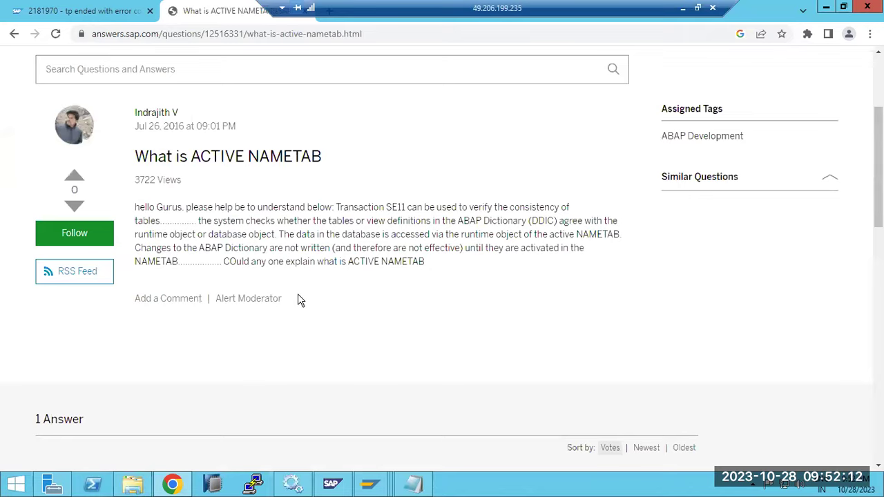
scroll(297, 295, "down", 4)
scroll(298, 295, "down", 2)
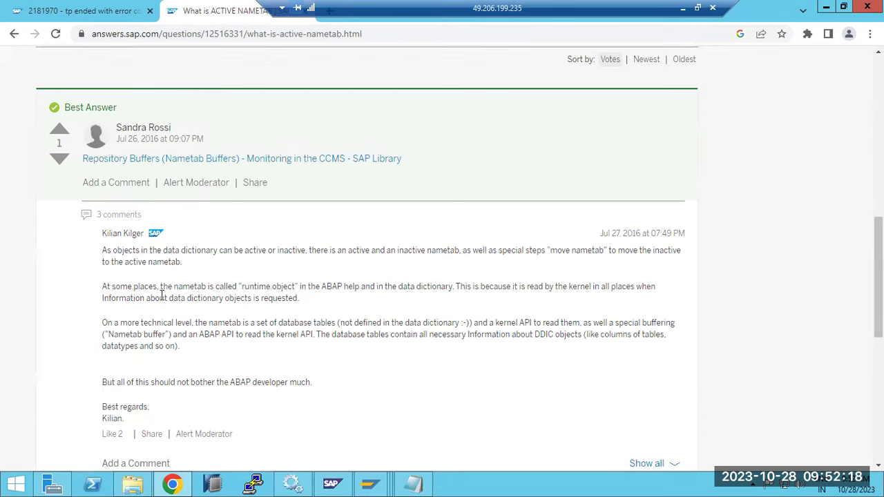
left_click_drag(157, 286, 532, 288)
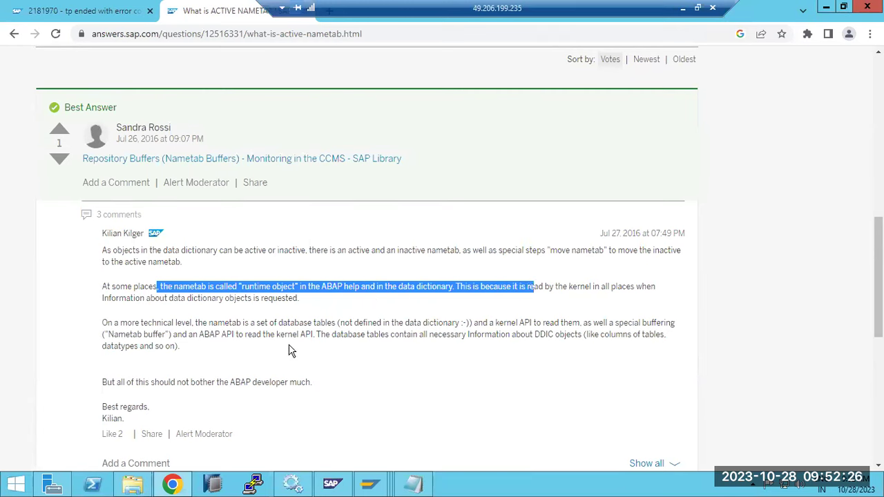
left_click_drag(285, 324, 337, 323)
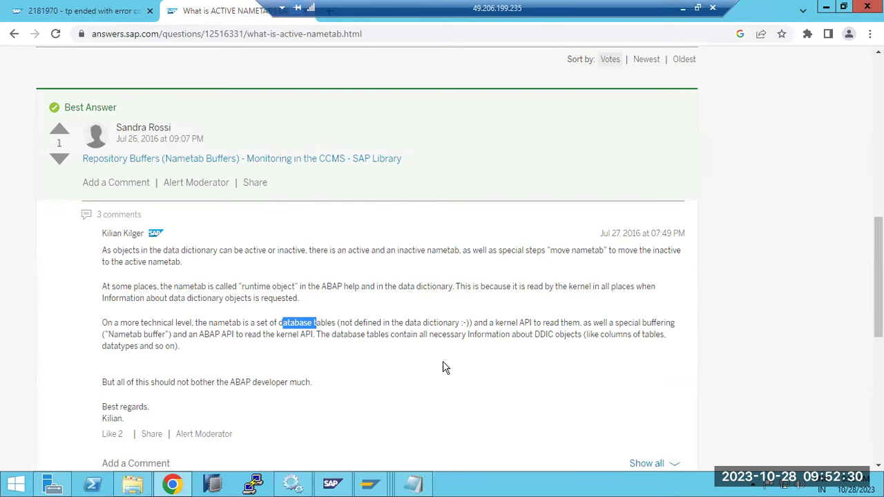
scroll(336, 371, "down", 1)
scroll(336, 372, "down", 3)
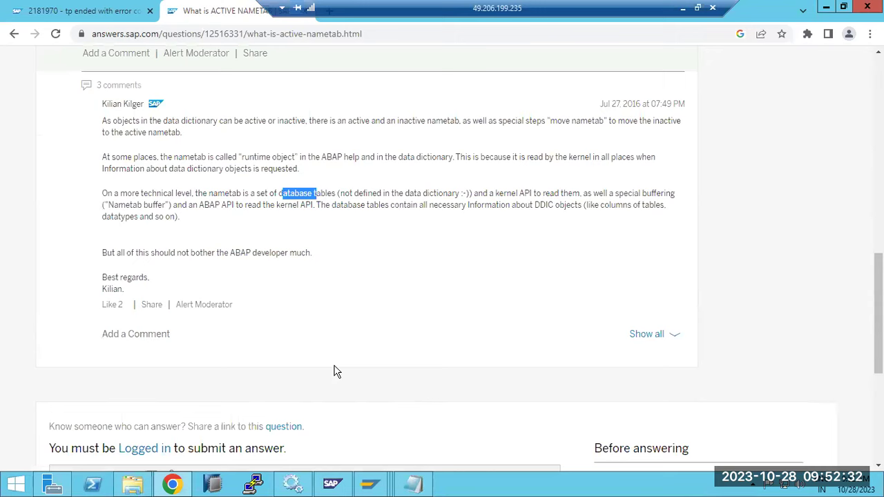
Step: Return to the Dictionary view display, close the security warning, try to activate /SSB/CACHEDATA, check the message's help and dismiss it
mouse_move(372, 487)
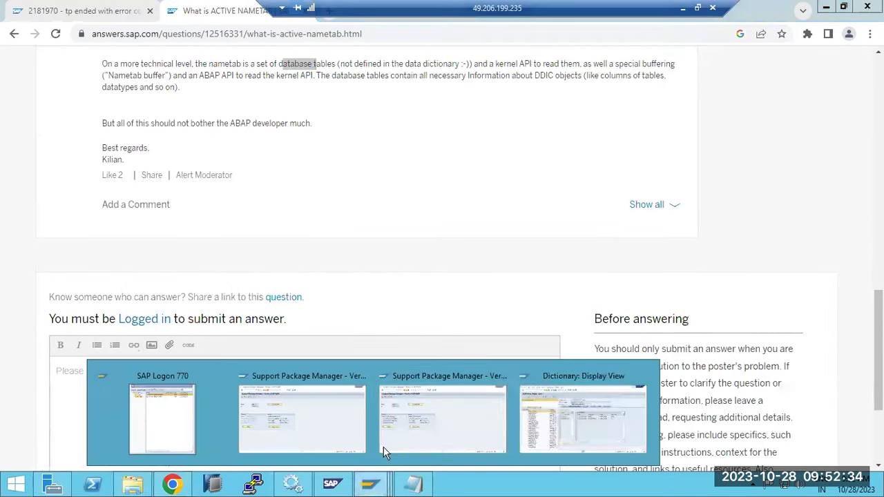
left_click(573, 422)
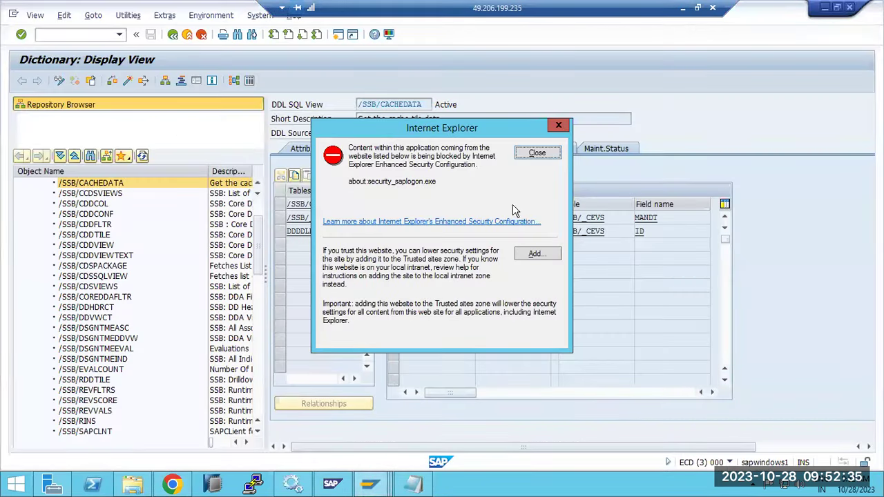
left_click(538, 153)
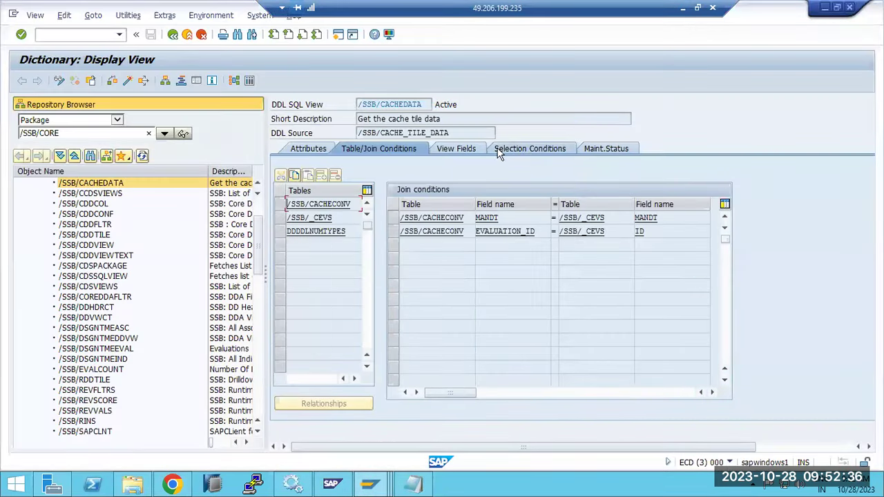
left_click(129, 81)
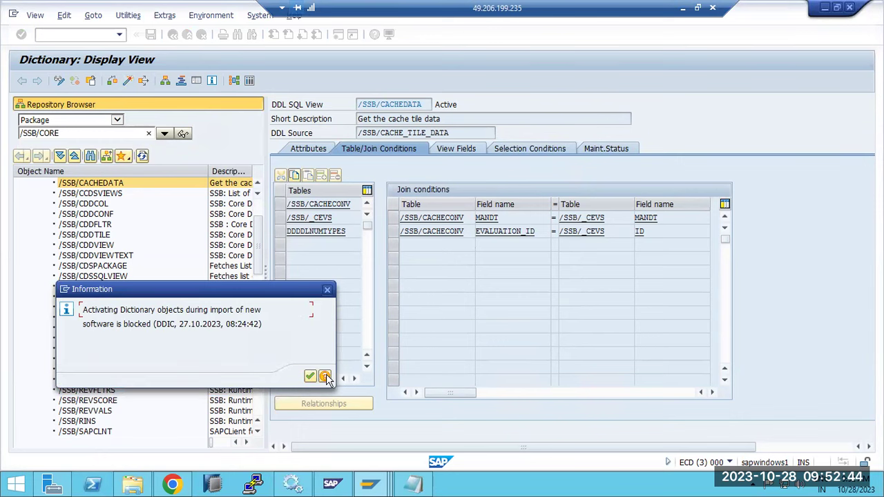
left_click(326, 375)
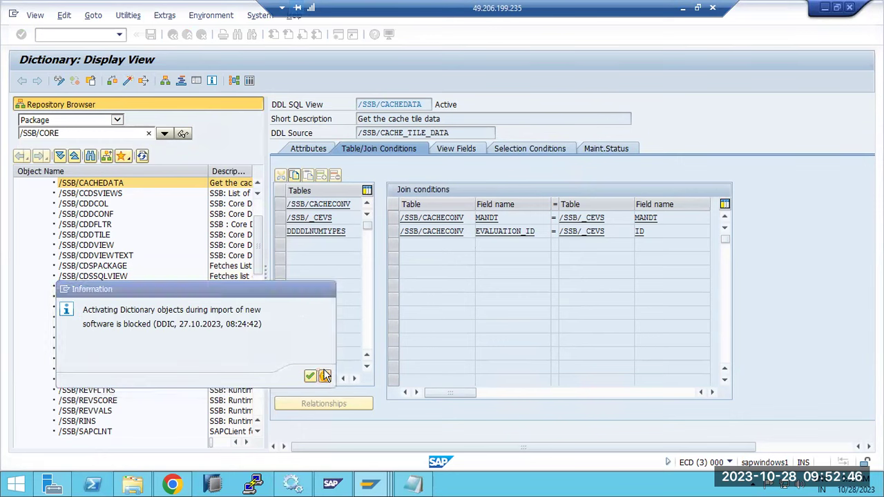
left_click(537, 153)
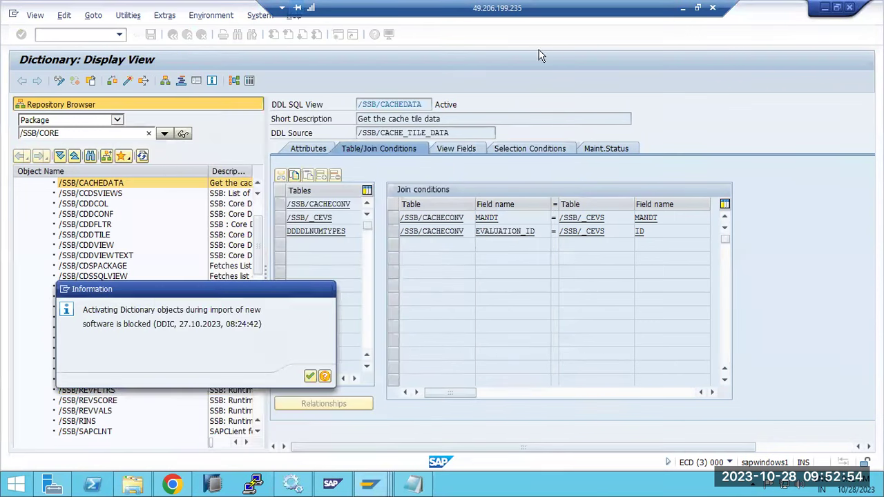
left_click(542, 50)
key("Return")
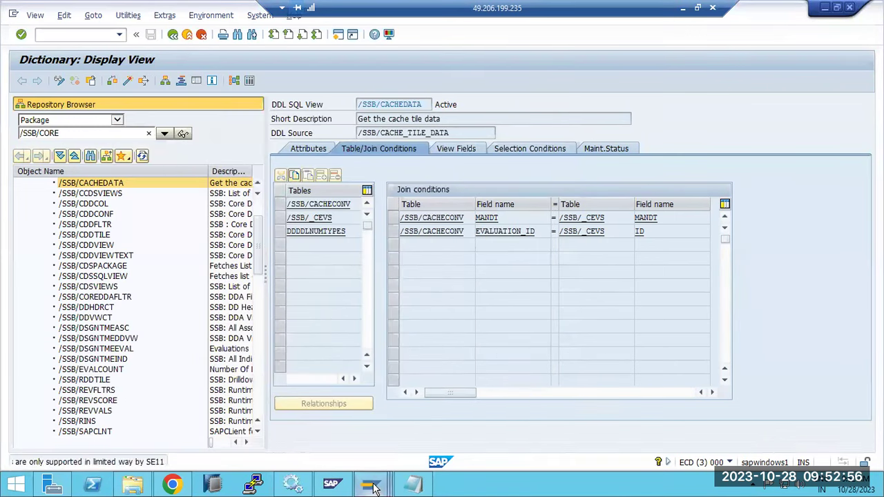
Step: Open a new SAP ECC DEVELOPMENT connection from SAP Logon and log on to client 100 as user basis with the account password
mouse_move(369, 484)
left_click(170, 409)
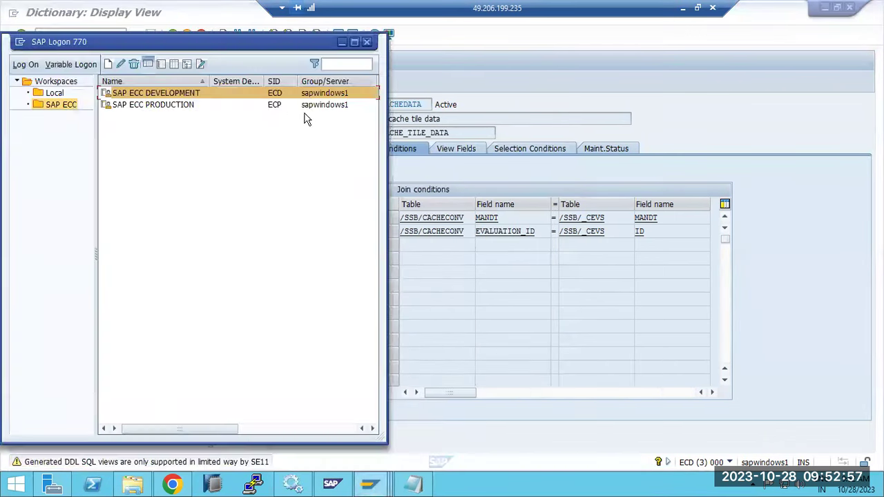
double_click(262, 100)
type("ba")
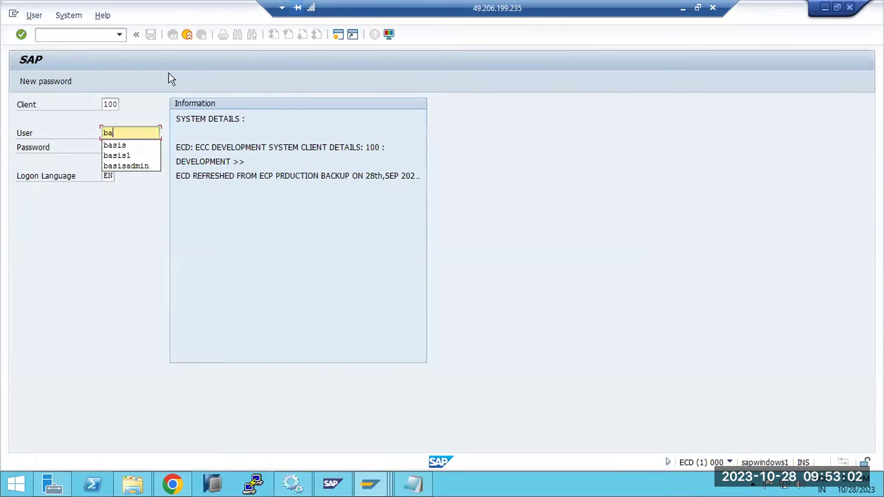
left_click(108, 146)
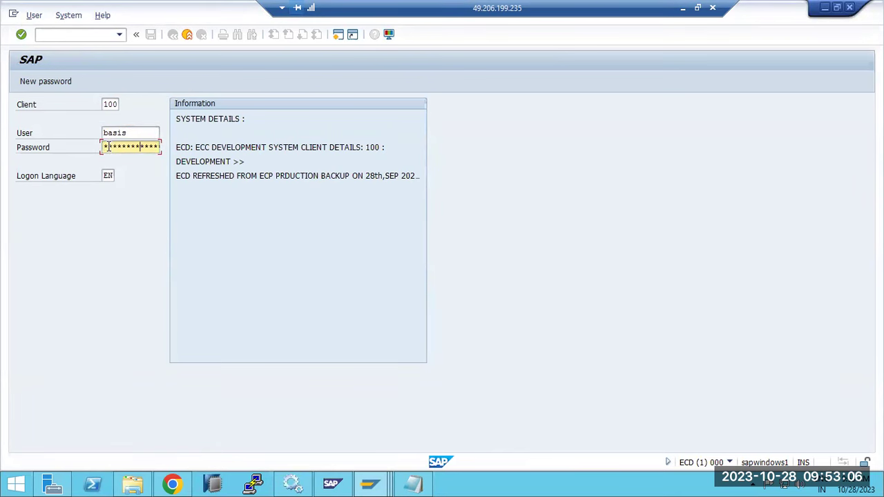
key("Return")
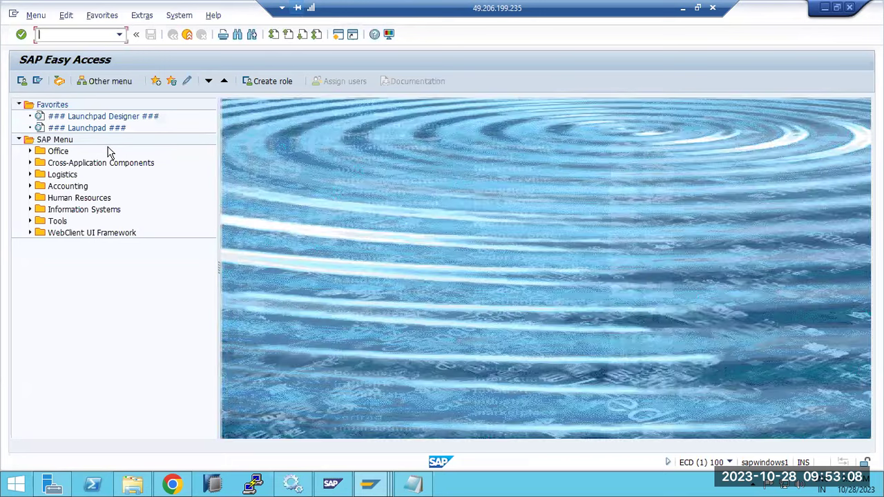
Step: Open the ABAP Dictionary, try to activate the database table entry /SSB/CACHEDATA, read the resulting message and dismiss it
key("Return")
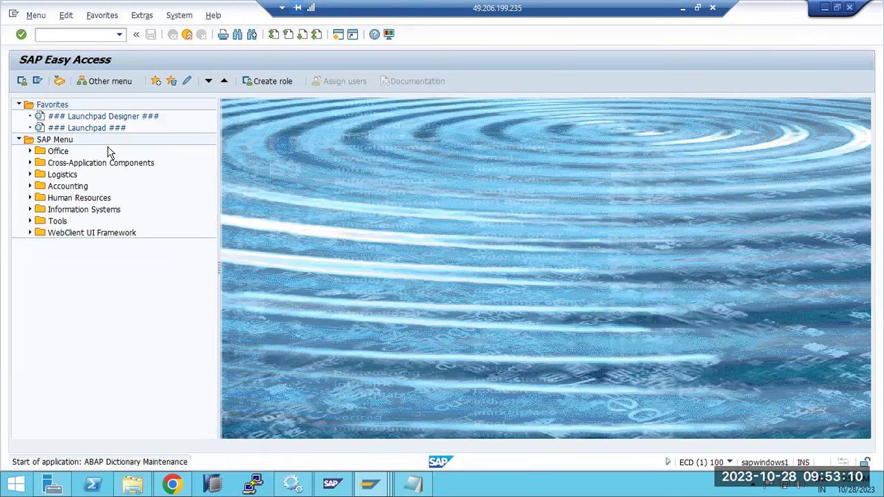
left_click(137, 146)
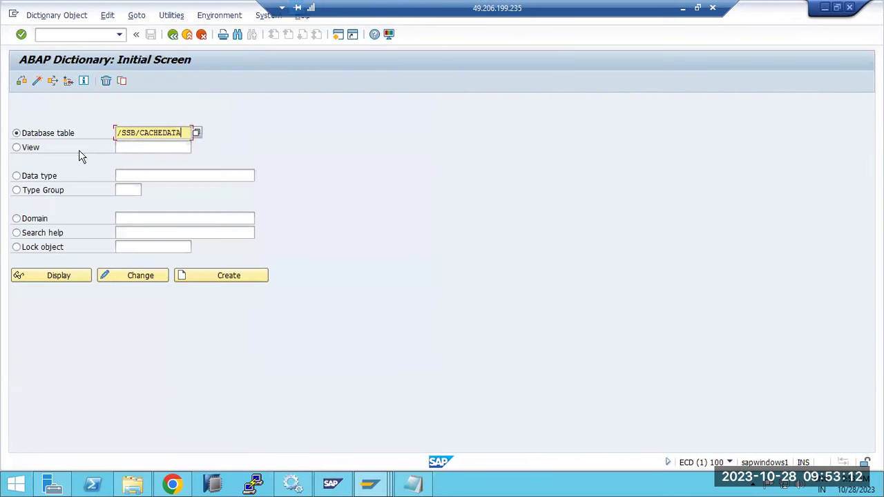
left_click(36, 82)
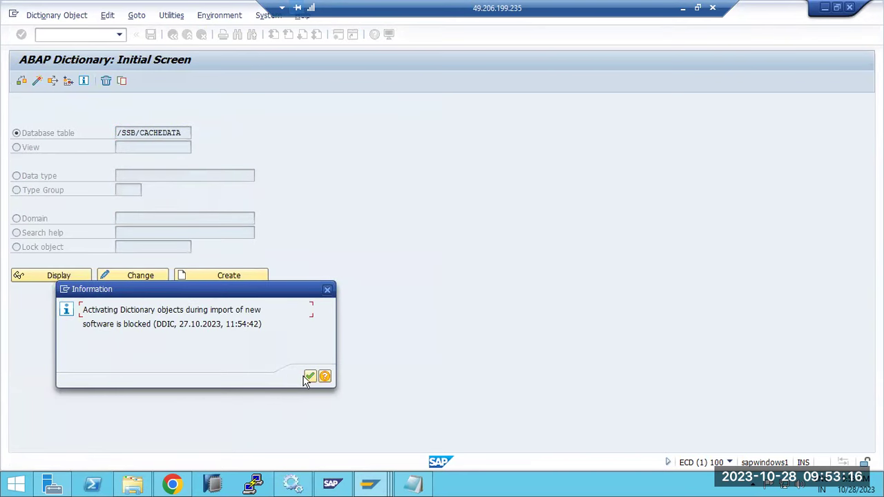
left_click_drag(207, 312, 234, 334)
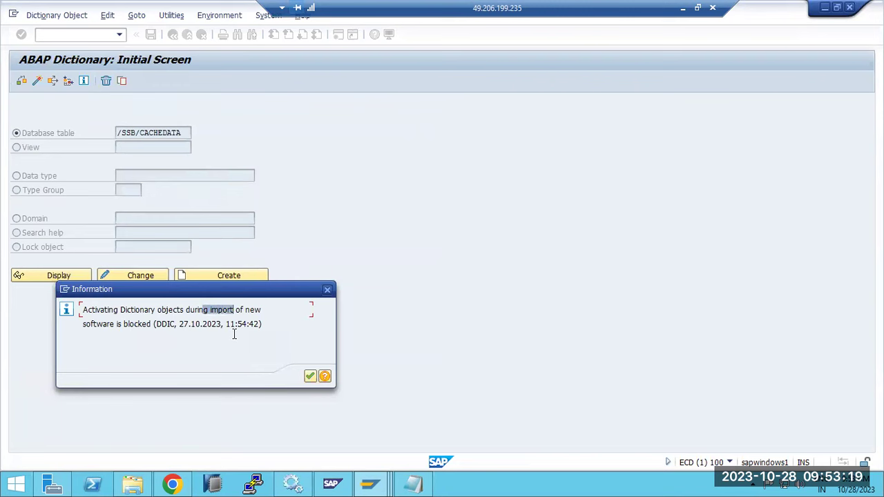
left_click(310, 376)
Step: Try to open /SSB/CACHEDATA for changing, cancel the developer registration and close the error message
left_click(150, 275)
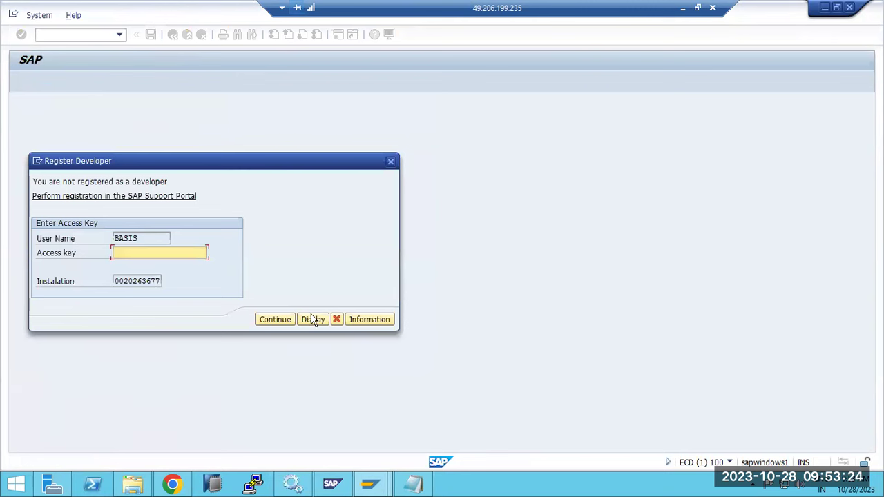
left_click(337, 321)
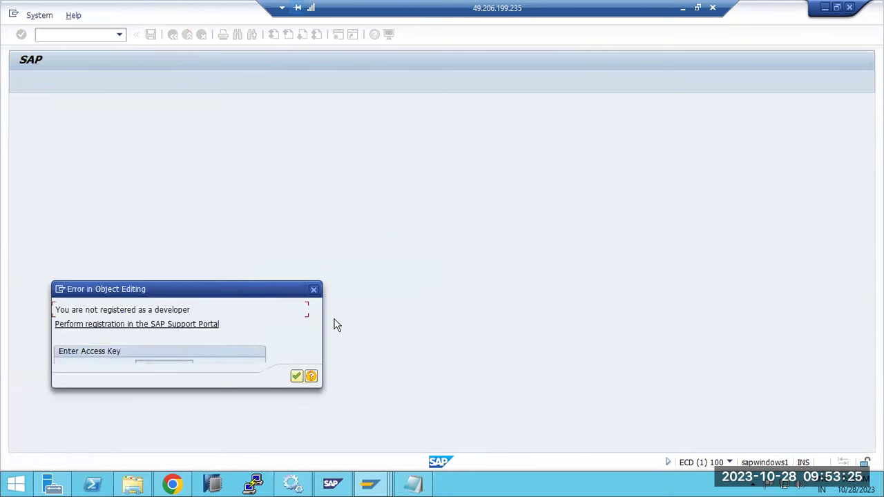
left_click(296, 376)
Step: Display the /SSB/CACHEDATA view, dismiss the database message, and examine its attributes and its tables and join conditions
left_click(68, 277)
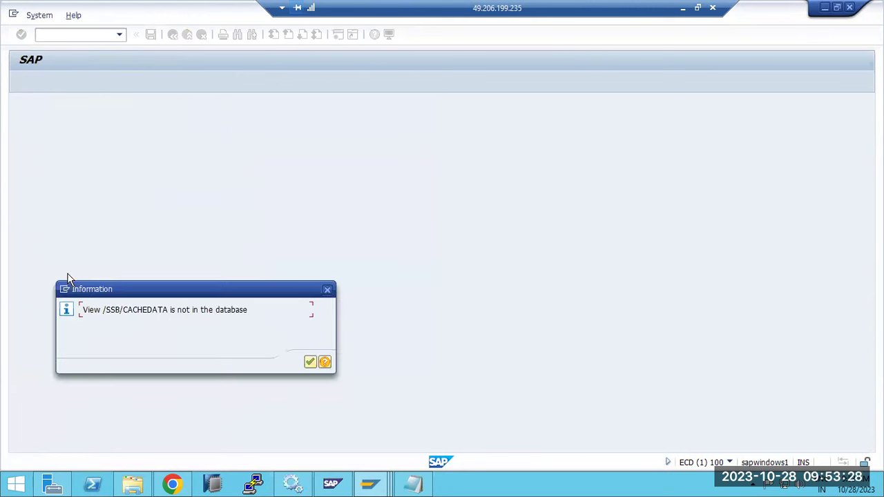
left_click(311, 363)
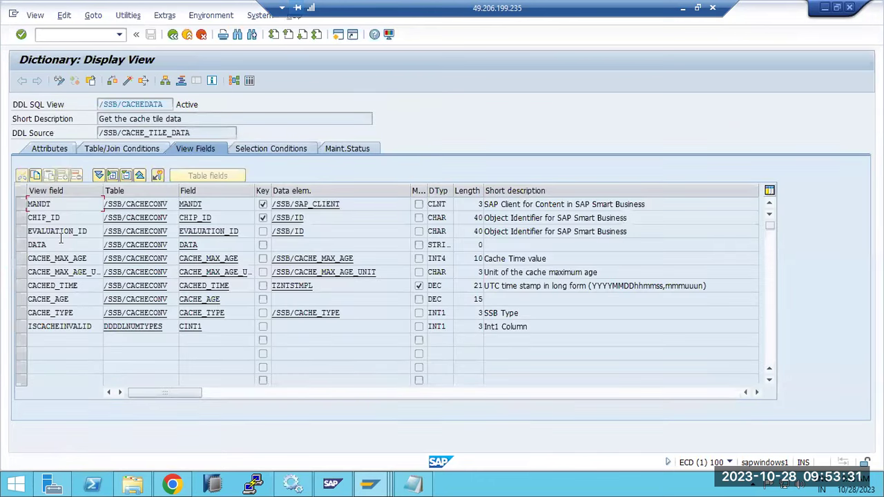
left_click(41, 148)
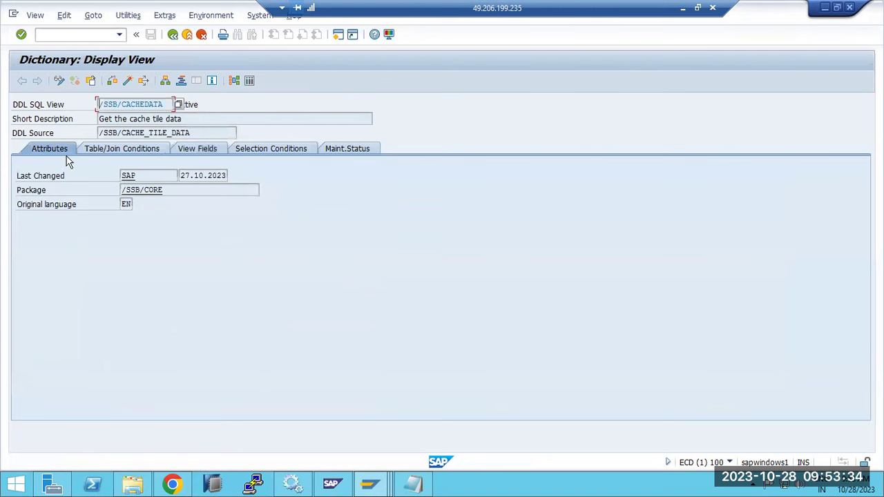
left_click(104, 152)
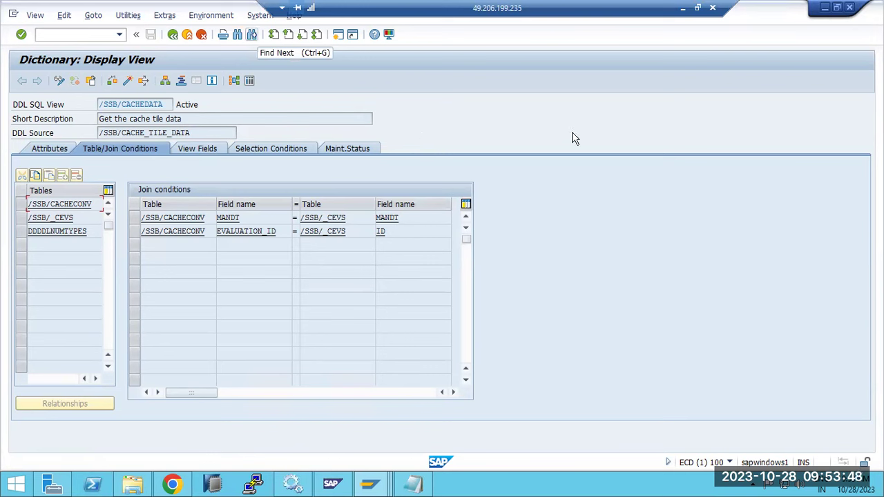
left_click(113, 104)
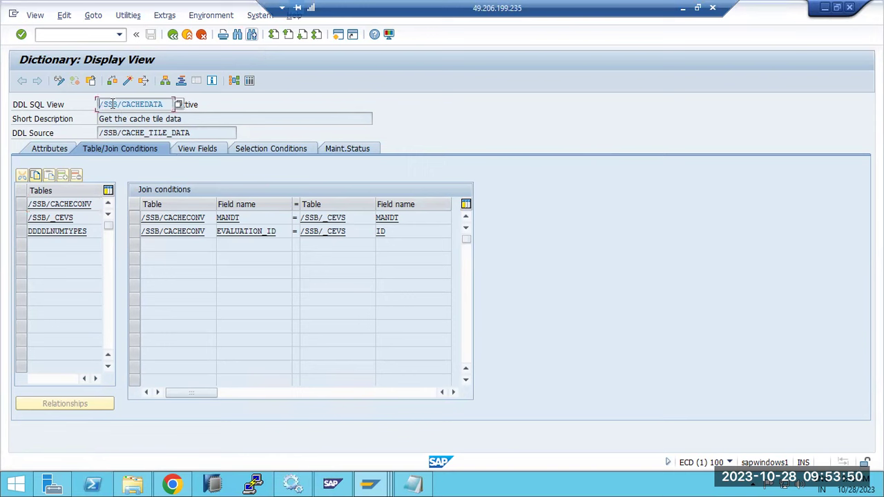
left_click_drag(166, 104, 100, 104)
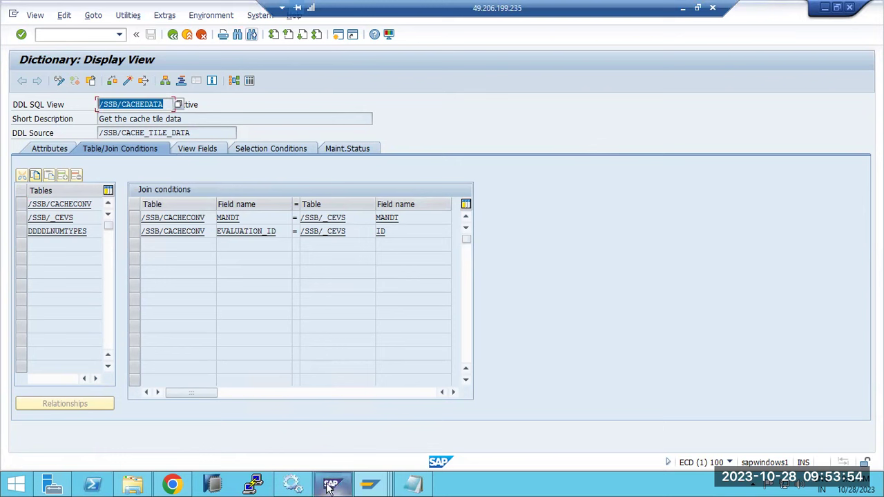
Step: Switch to the Support Package Manager session and check the import phase of the SAP_BS_FND queue
mouse_move(370, 485)
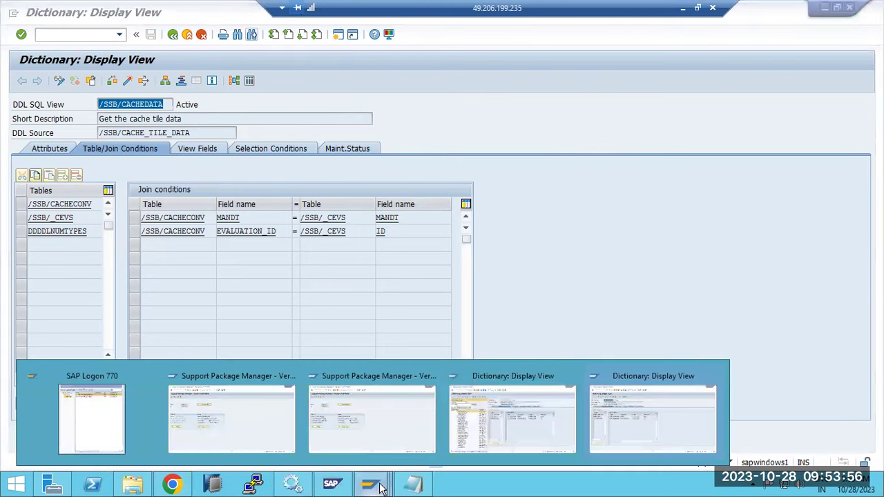
left_click(375, 418)
left_click_drag(292, 261, 347, 262)
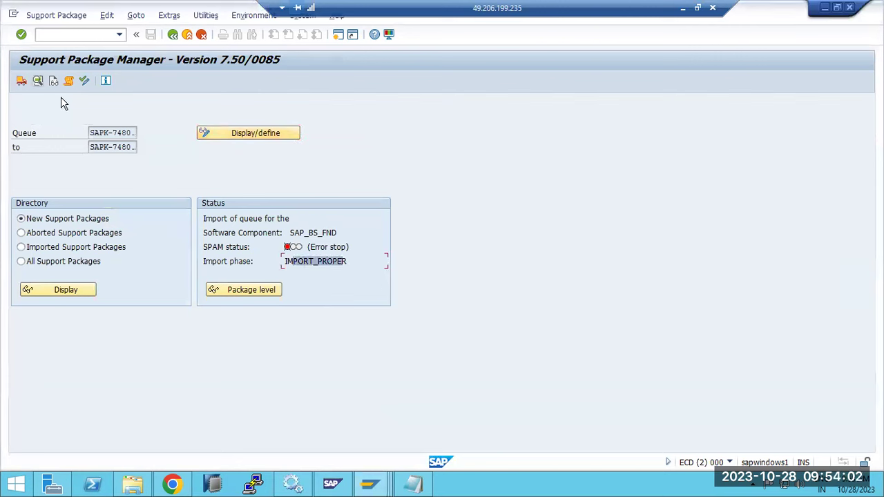
Step: Switch to the P231027 log in Notepad, copy the object name /SSB/CACHEDATA from the DDL error line and close the log
left_click(412, 483)
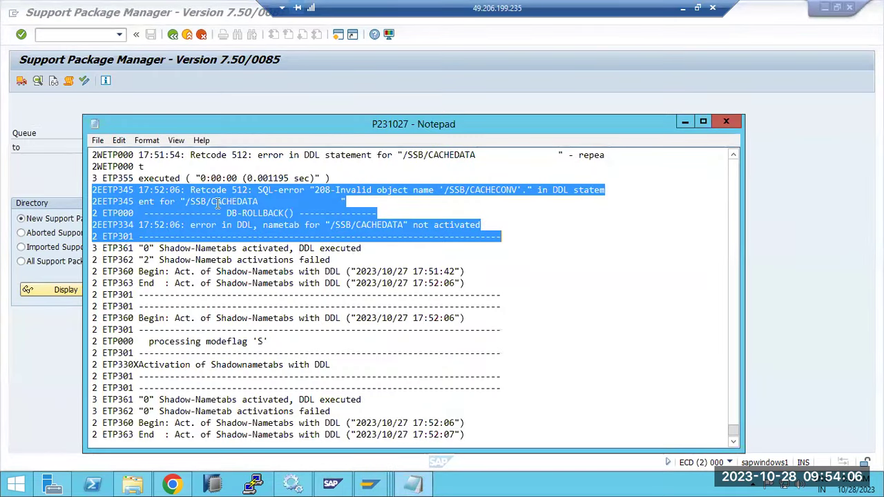
left_click(195, 201)
left_click_drag(186, 201, 260, 201)
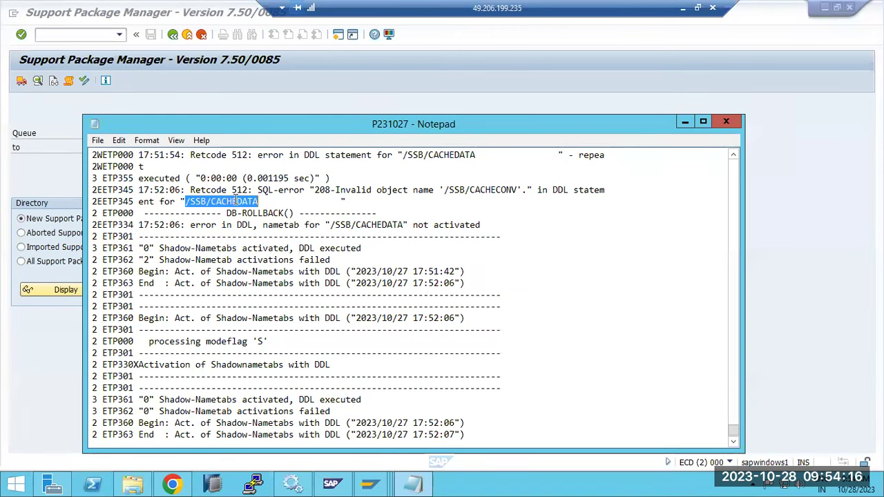
right_click(235, 201)
left_click(268, 240)
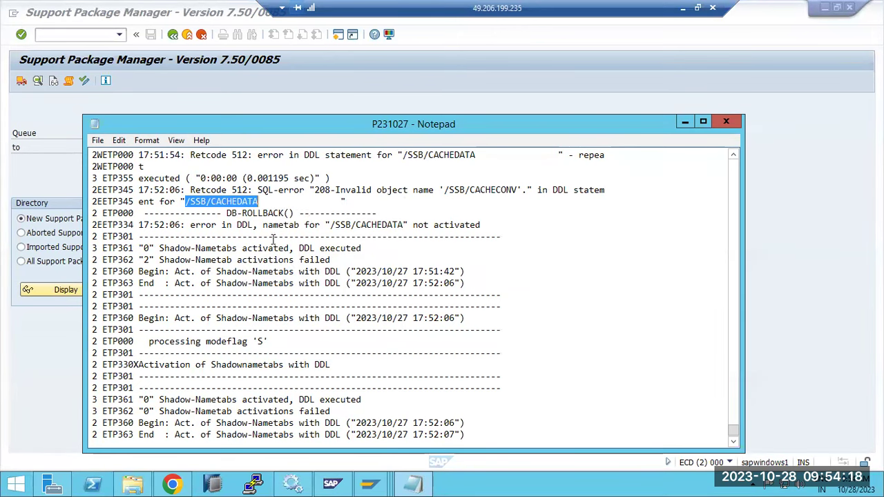
left_click(726, 121)
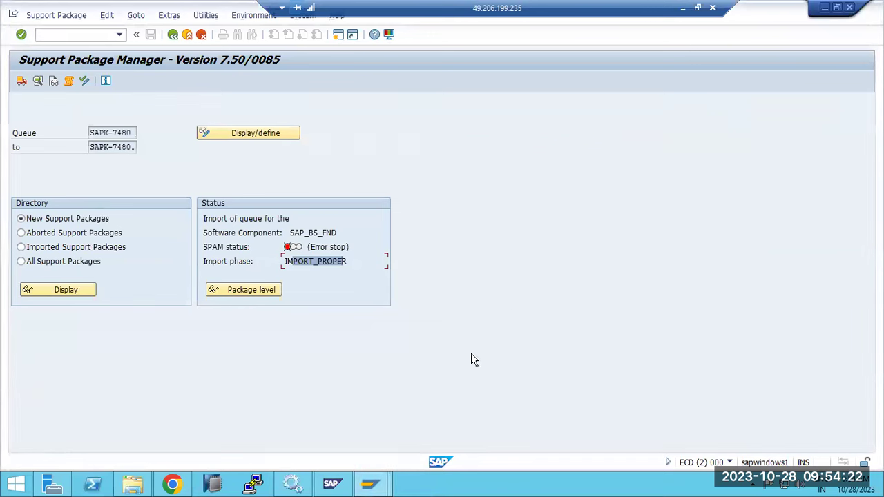
Step: Switch from the Support Package Manager to another open SAP session
left_click(380, 484)
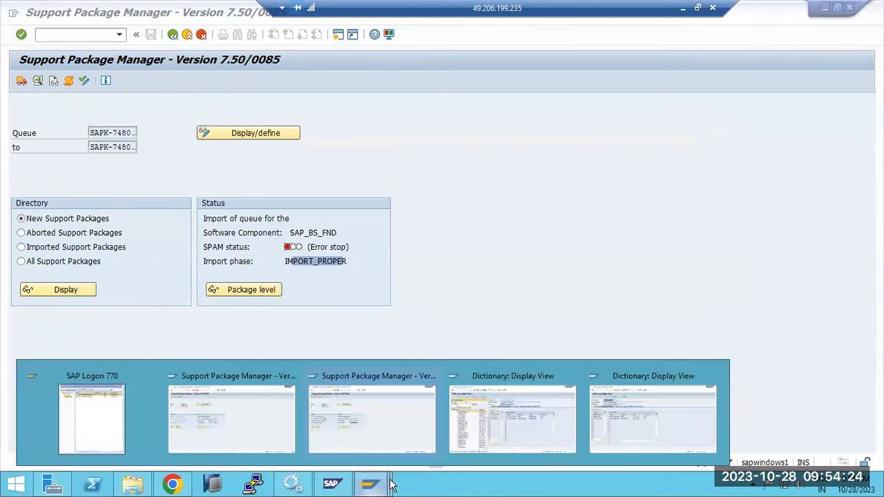